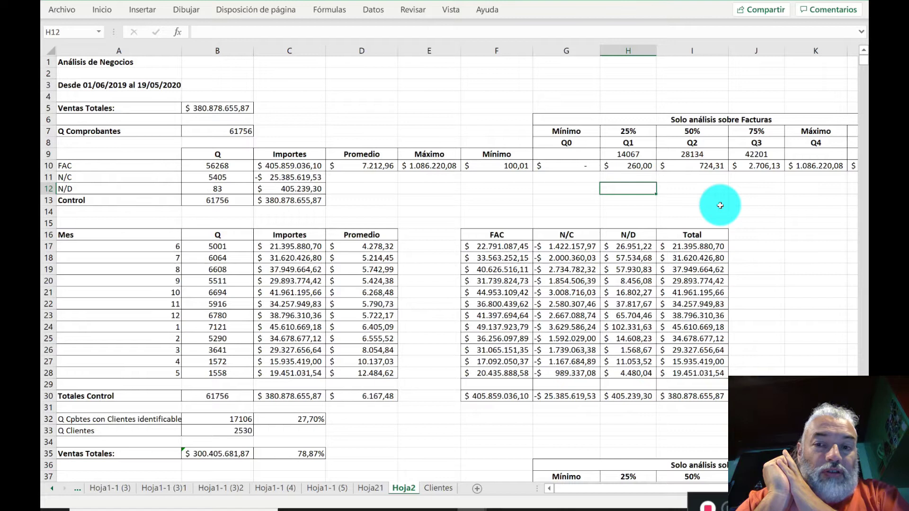
Review the Hoja2 business analysis from the total sales figure down to the sales breakdown by province.
click(217, 108)
key(ctrl+Down)
key(ctrl+Down)
key(ctrl+Down)
key(ctrl+Down)
key(ctrl+Down)
key(ctrl+Down)
key(ctrl+Down)
key(ctrl+Down)
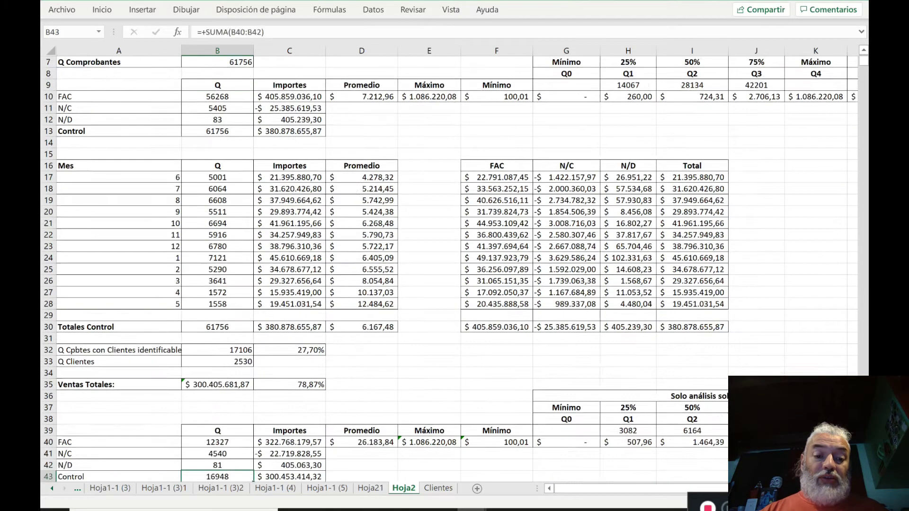
key(Down)
key(Down)
key(Down)
key(Down)
key(Down)
key(Down)
key(Down)
key(Down)
key(Down)
Look back through the Importes column of the analysis up to the report heading.
key(Right)
key(ctrl+Up)
key(ctrl+Up)
key(ctrl+Up)
key(ctrl+Up)
key(ctrl+Up)
key(ctrl+Up)
key(ctrl+Up)
key(ctrl+Up)
key(ctrl+Up)
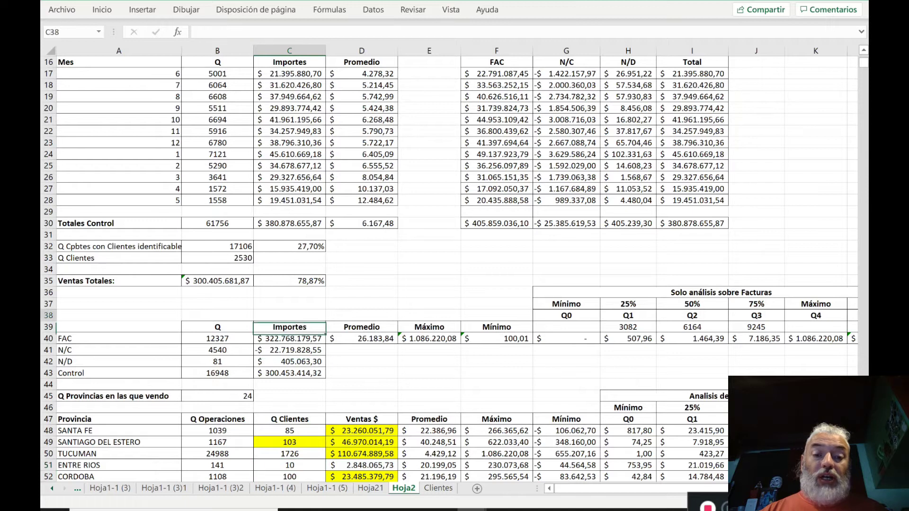
key(ctrl+Up)
key(Down)
key(Down)
key(Down)
key(Down)
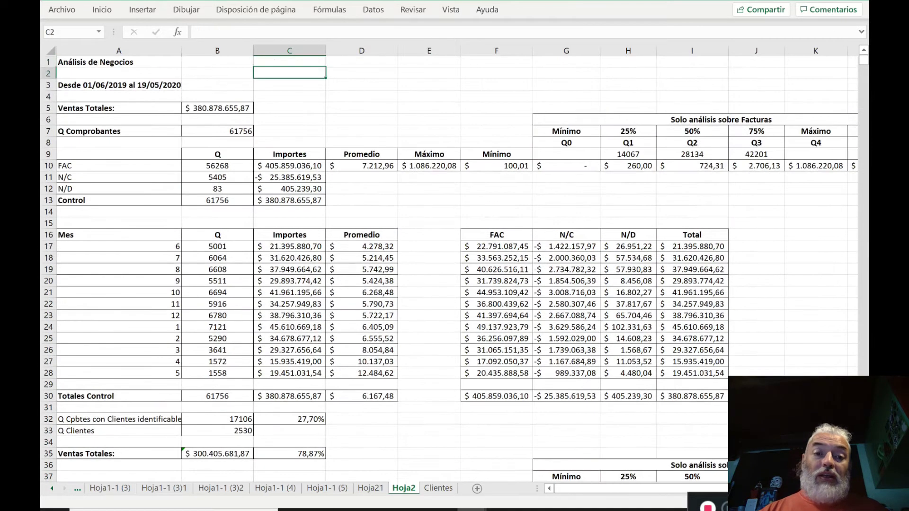
Examine the voucher-type summary and the monthly sales table beside column E, returning to row 5.
key(Right)
key(Right)
key(Down)
key(Down)
key(Down)
key(Down)
key(Down)
key(Down)
key(Down)
key(Down)
key(Down)
key(Down)
key(Down)
key(Down)
key(Down)
key(Down)
key(Down)
key(Down)
key(Down)
key(Down)
key(Down)
key(Down)
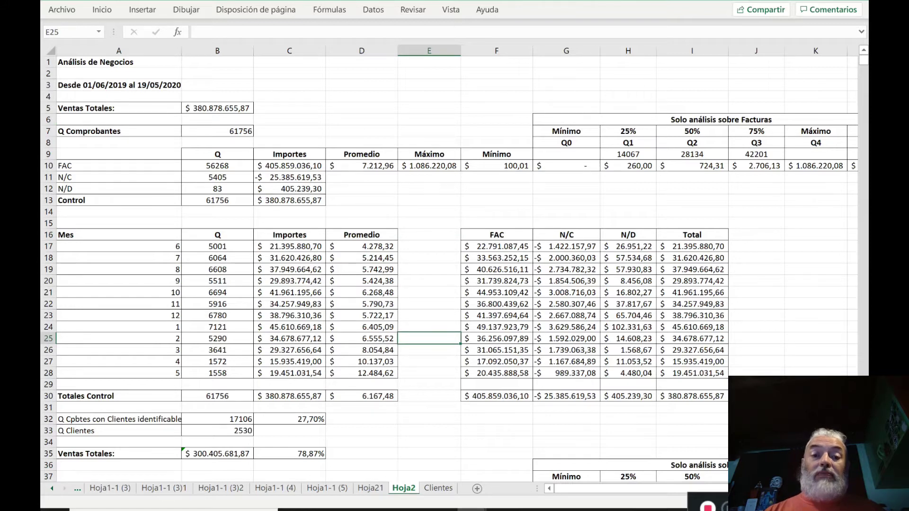
key(Up)
key(Up)
key(Up)
key(Up)
key(Up)
key(Up)
key(Up)
key(Up)
key(Up)
key(Up)
key(Up)
key(Up)
key(Up)
key(Up)
key(Up)
key(Up)
key(Up)
key(Up)
key(Up)
key(Up)
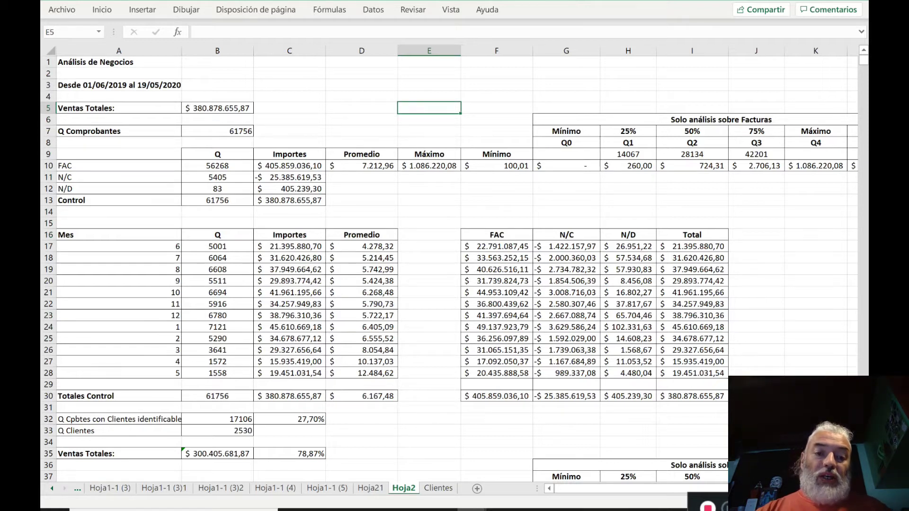
Open the Hoja1 sheet and go to the fecha header of its sales data.
click(75, 488)
click(50, 485)
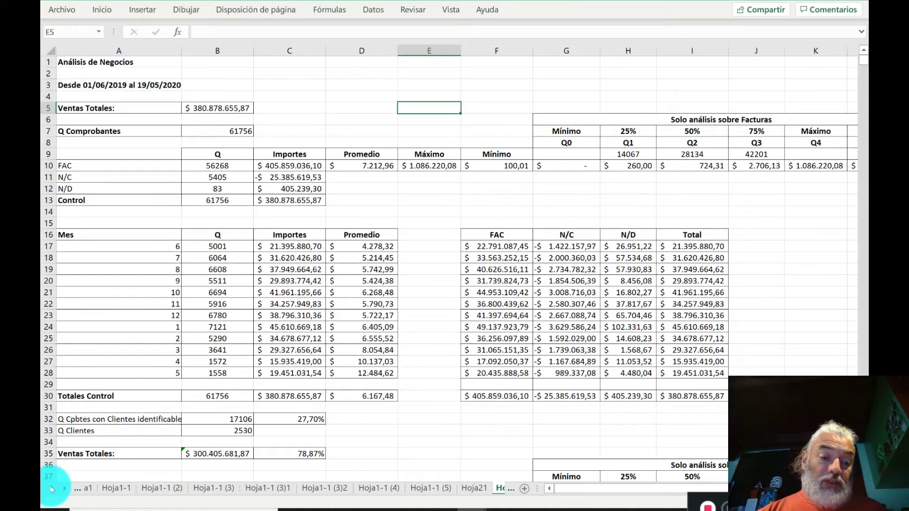
click(50, 486)
click(95, 490)
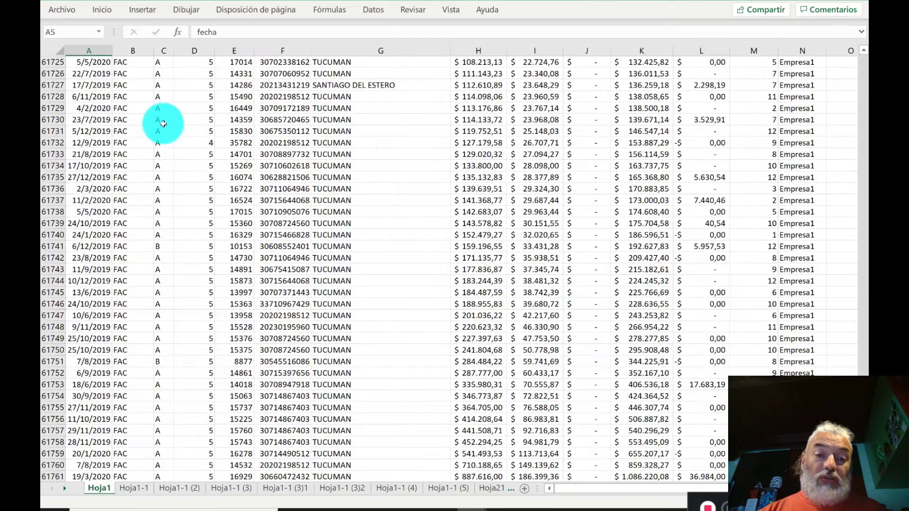
click(111, 105)
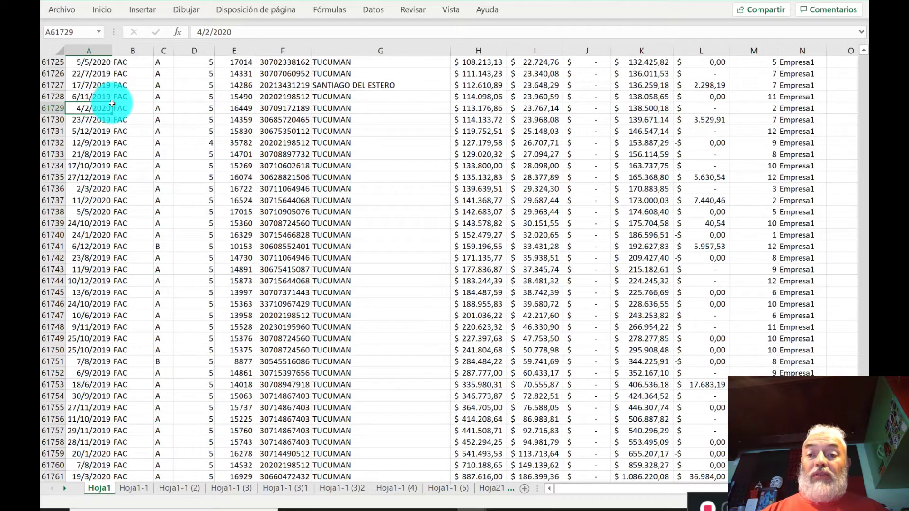
key(ctrl+Home)
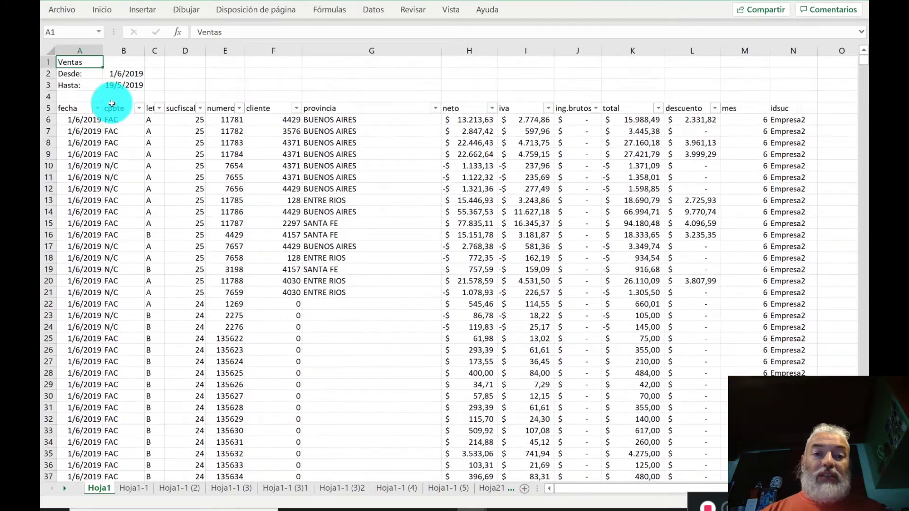
key(Down)
key(Down)
key(Down)
key(Down)
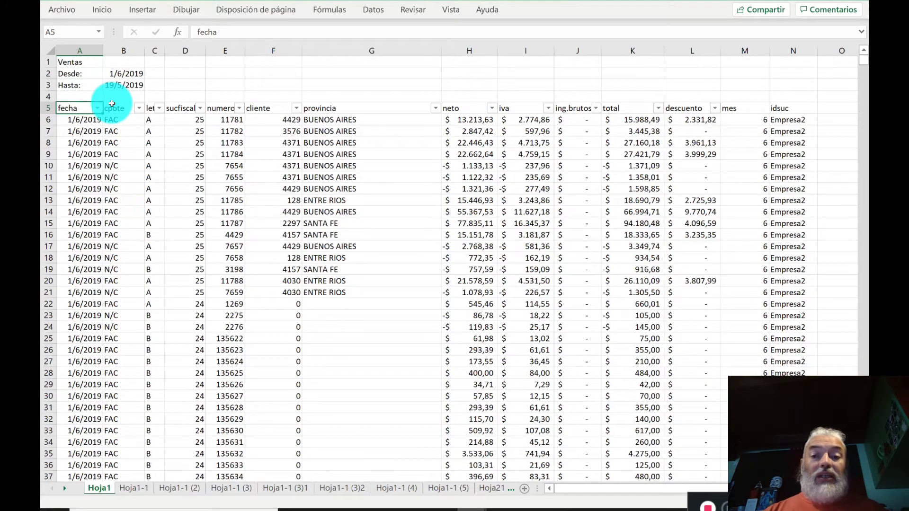
Examine the extent of the fecha column from its header to the last record, along with the Desde and Hasta dates.
key(ctrl+Down)
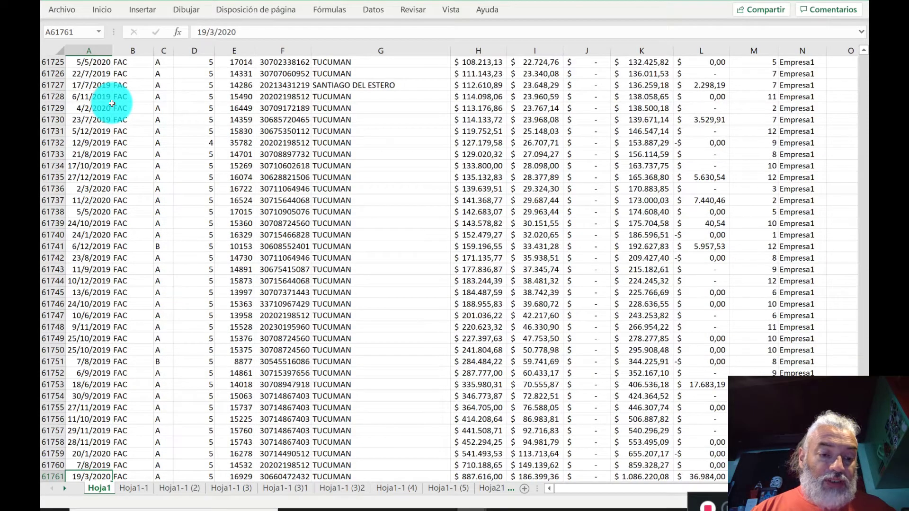
key(ctrl+Up)
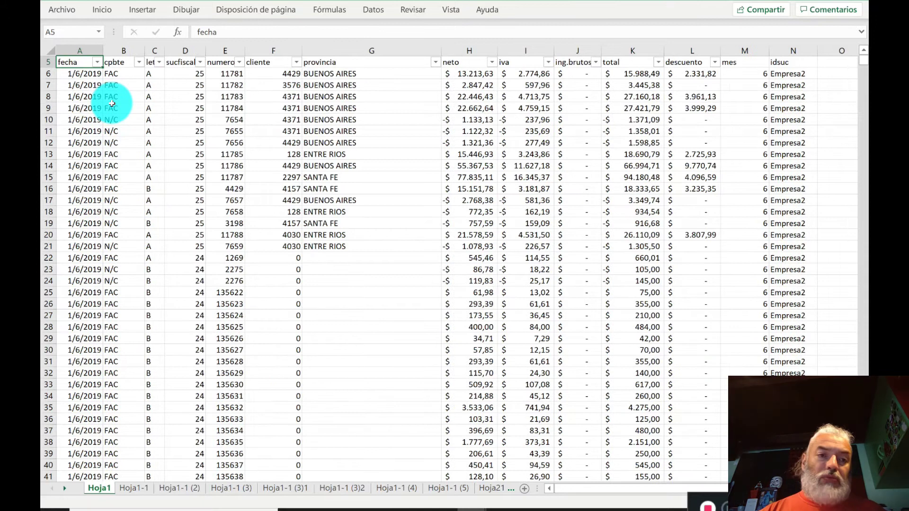
key(Up)
key(ctrl+Home)
key(Down)
key(Down)
key(Down)
key(Down)
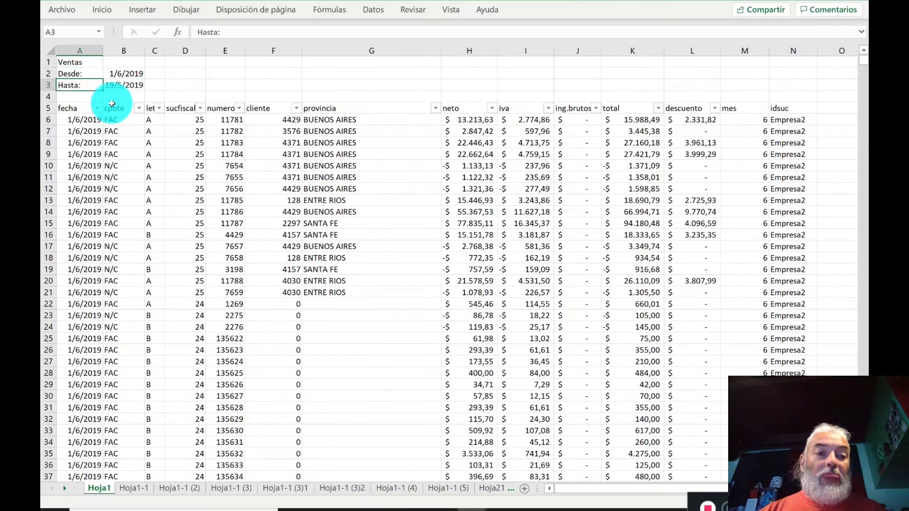
key(ctrl+Down)
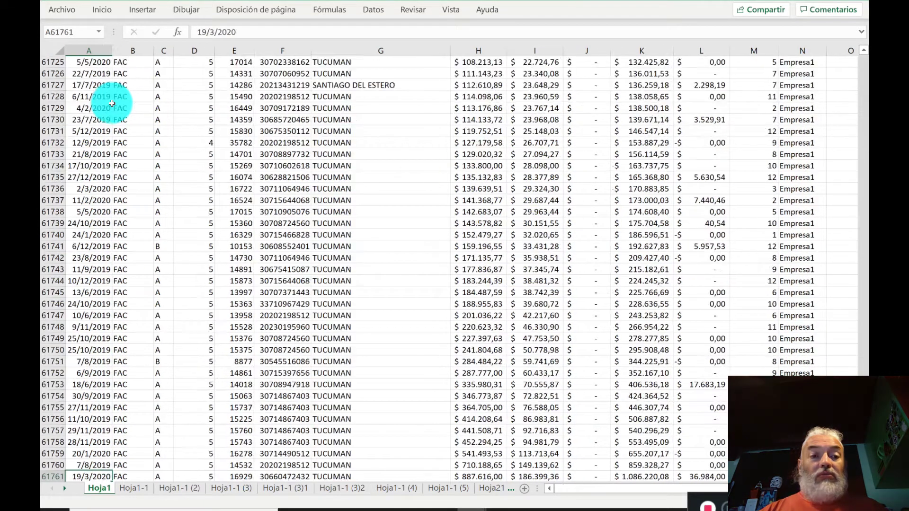
key(ctrl+Up)
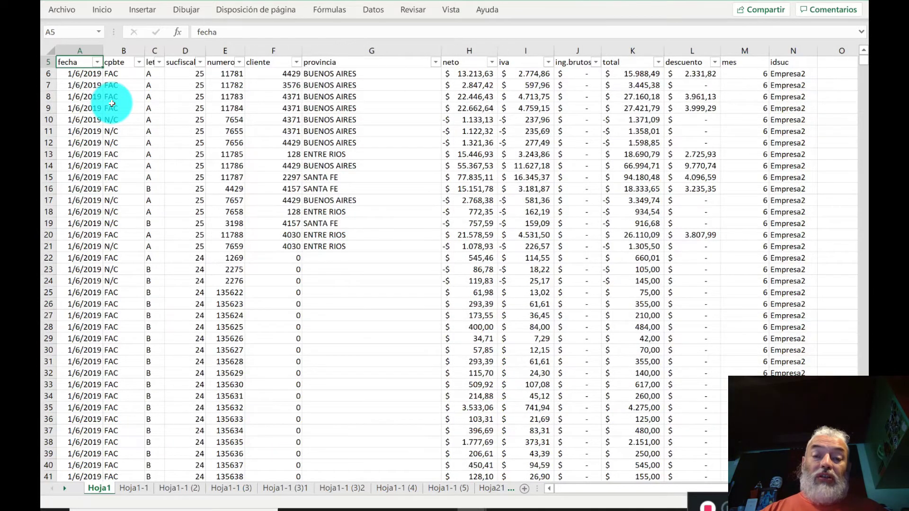
scroll(112, 103, up, 2)
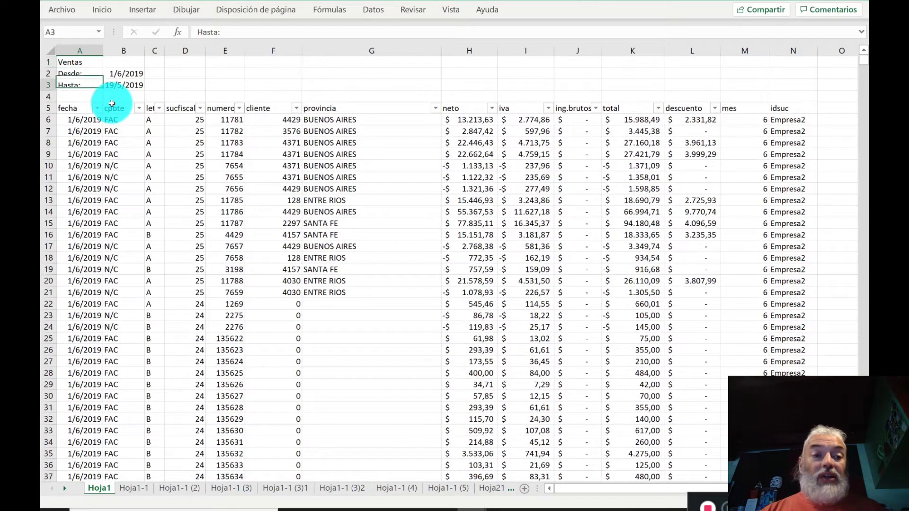
Look across the sales data's column headers in row 5 and return to the fecha header.
key(Right)
key(Right)
key(Right)
key(Right)
key(Right)
key(Right)
key(Right)
key(Right)
key(Right)
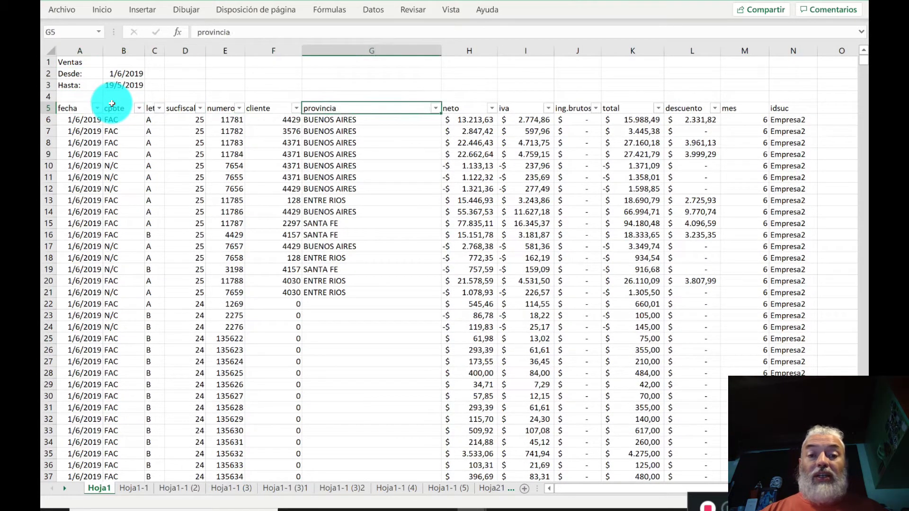
key(Right)
key(Right)
key(Left)
key(Left)
key(Left)
key(Left)
key(Left)
key(Left)
key(Left)
key(Left)
key(Left)
key(Left)
key(Left)
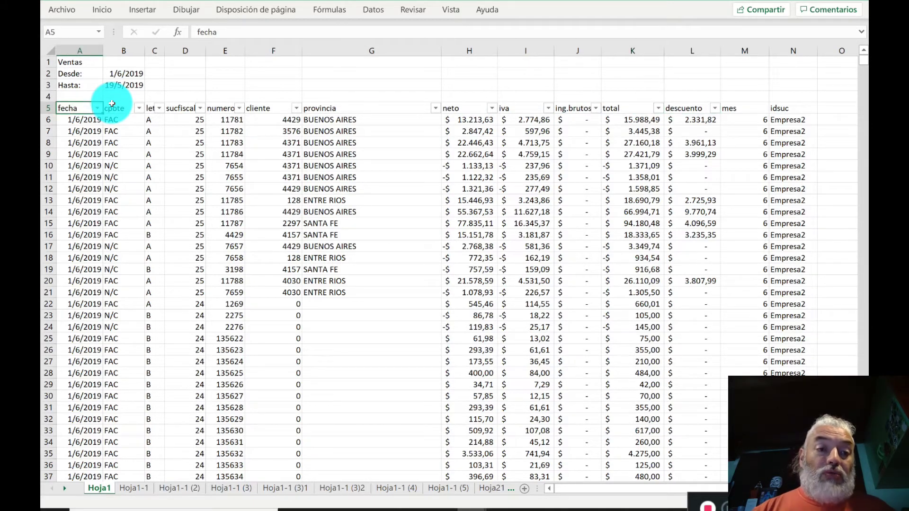
Examine the cpbte column's voucher types down to the last record and return to its header.
key(Right)
key(Down)
key(Down)
key(Down)
key(ctrl+Down)
key(ctrl+Up)
key(Up)
key(Up)
key(Up)
key(Up)
key(Down)
key(Down)
key(Down)
key(Down)
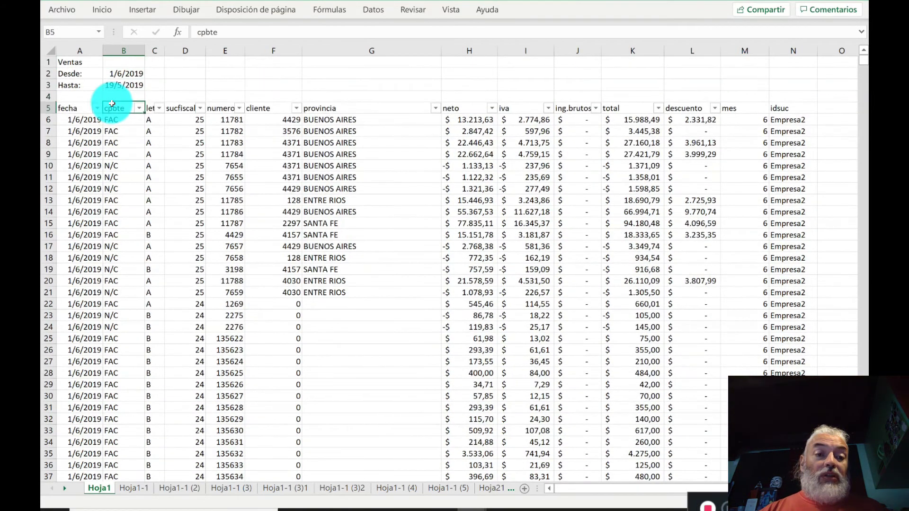
Check the letra and sucfiscal headers, and examine the numero column down to its last record.
key(Right)
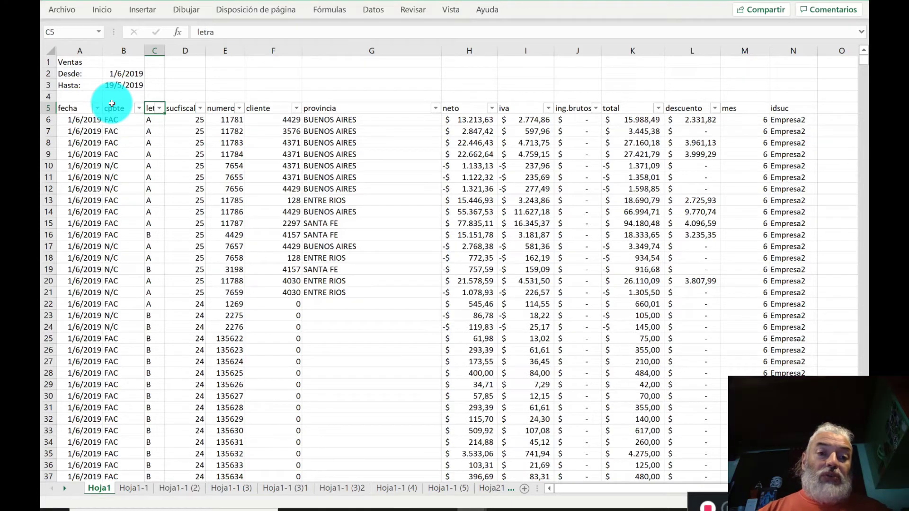
key(Right)
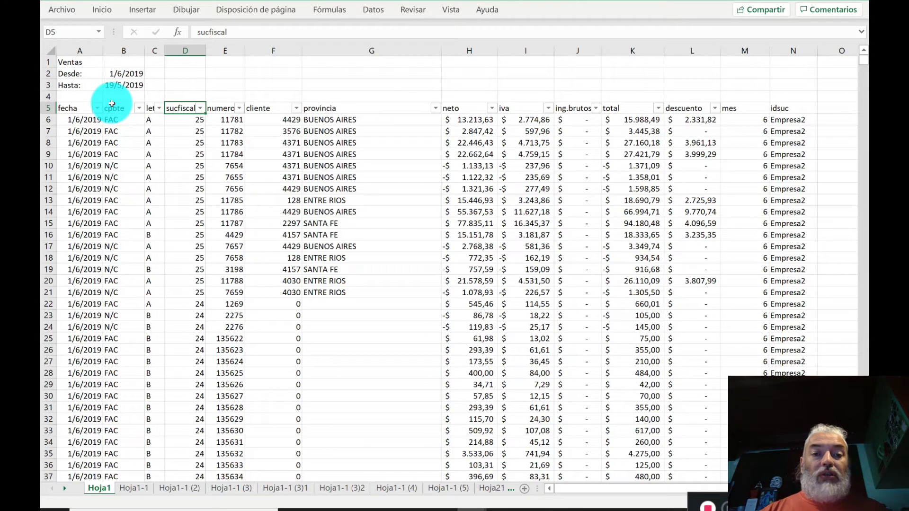
key(Right)
key(ctrl+Down)
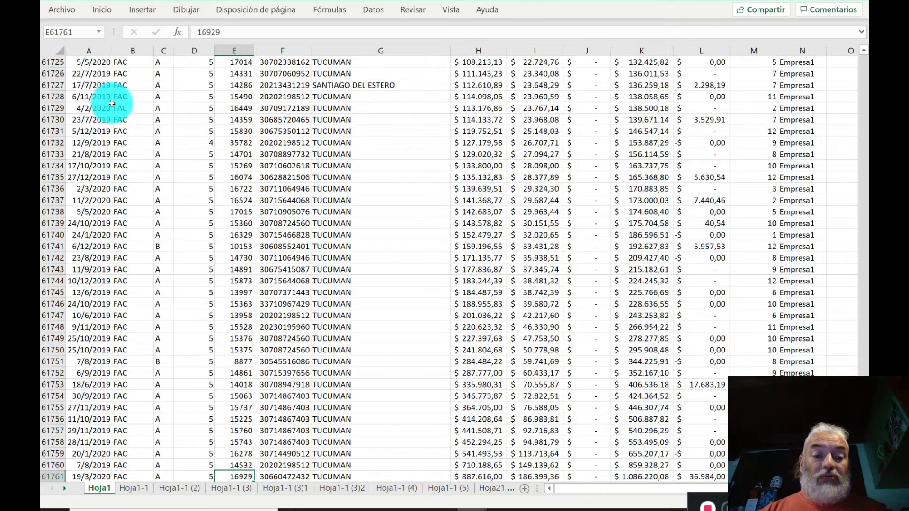
key(ctrl+Up)
key(ctrl+Up)
key(Down)
key(Down)
key(Down)
key(Down)
Examine the cliente column's identifiers from its header to the last record and back.
key(Right)
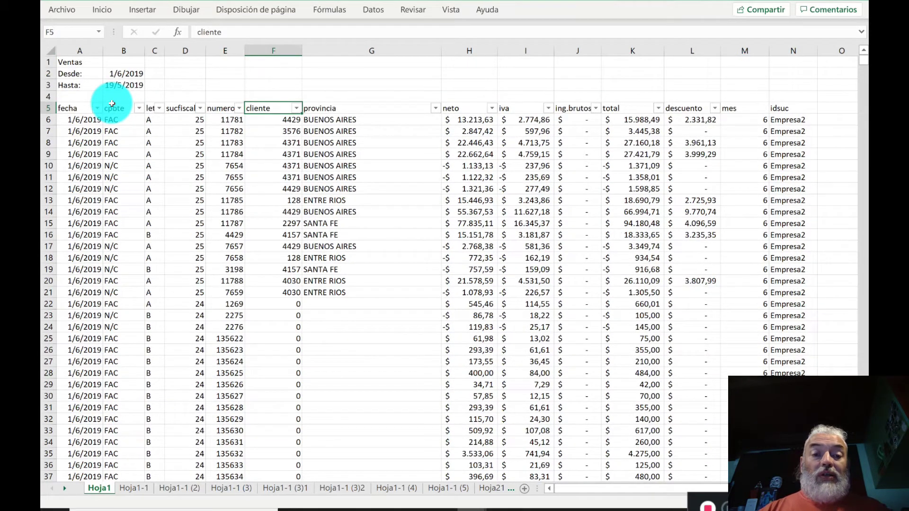
key(ctrl+Down)
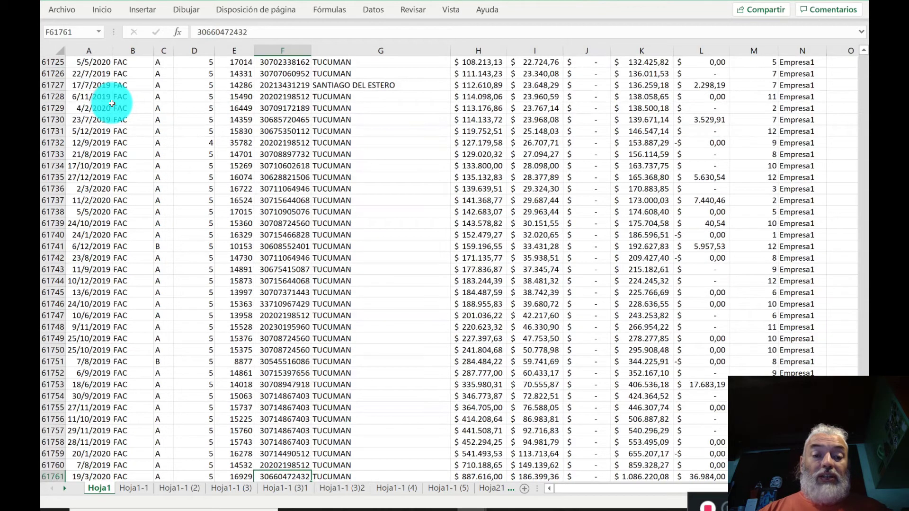
key(ctrl+Up)
key(ctrl+Up)
key(Down)
key(Down)
key(Down)
key(Down)
key(Down)
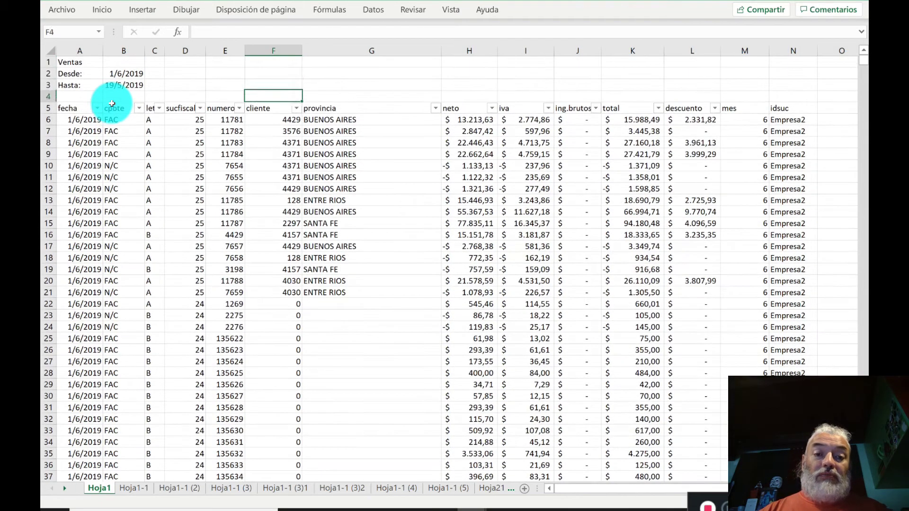
Examine the provincia column from its first entries to the end of the data and return to its header.
key(Right)
key(Up)
key(Down)
key(Up)
key(Down)
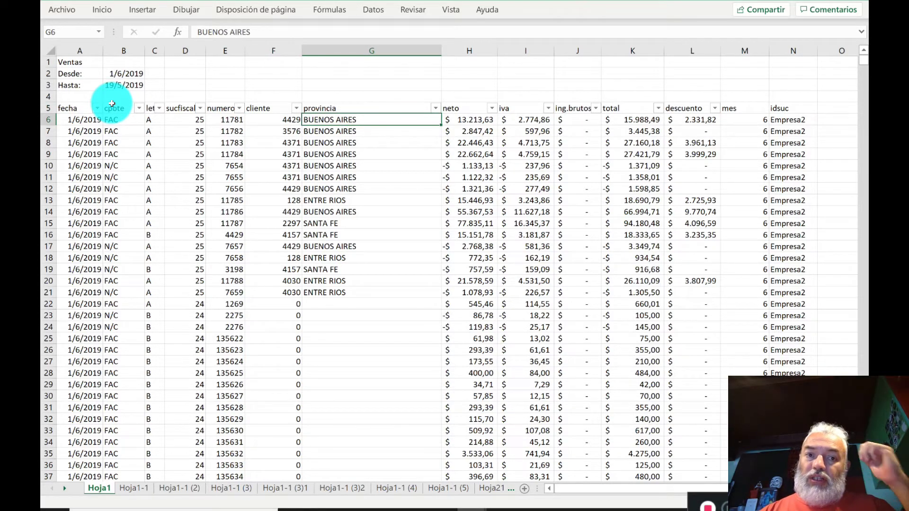
key(Up)
key(ctrl+Down)
key(ctrl+Up)
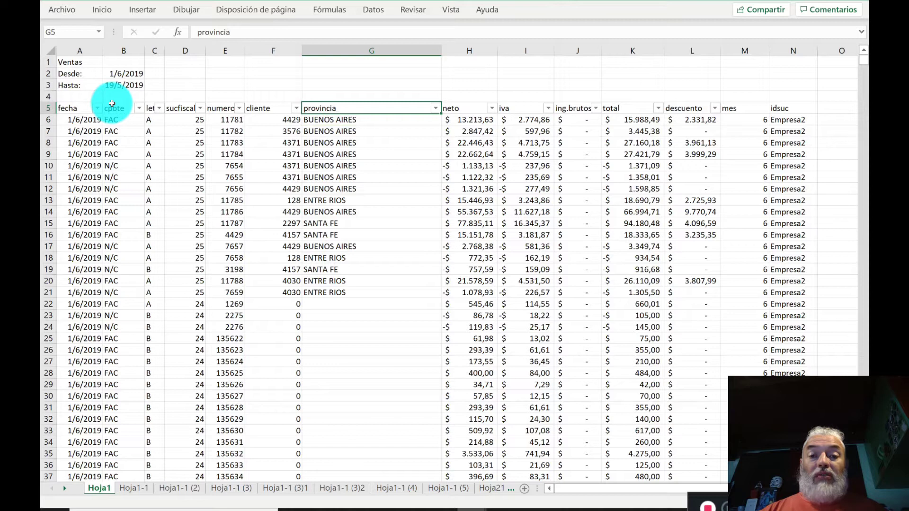
Review the neto, iva and ing.brutos headers, then check the total column down to its last record and back to its header.
key(Right)
key(Right)
key(Right)
key(Right)
key(Left)
key(Right)
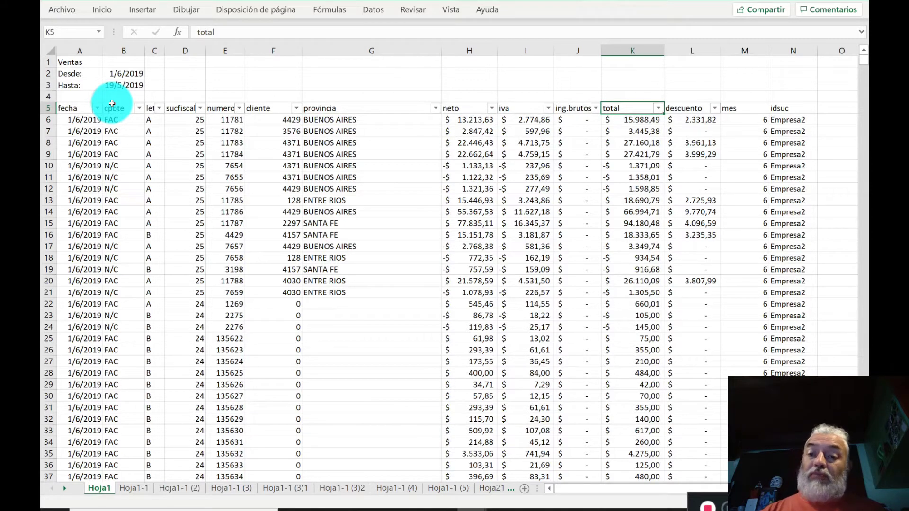
key(ctrl+Down)
key(ctrl+Up)
key(Up)
key(Up)
key(Up)
key(Up)
key(Down)
key(Down)
key(Down)
key(Down)
Check the descuento header and examine the mes column down to its last record, returning to the header row.
key(Right)
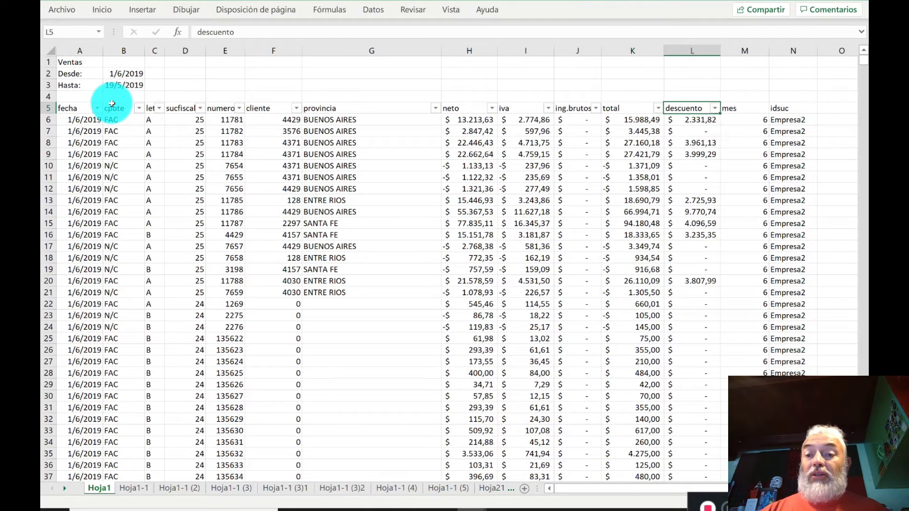
key(Right)
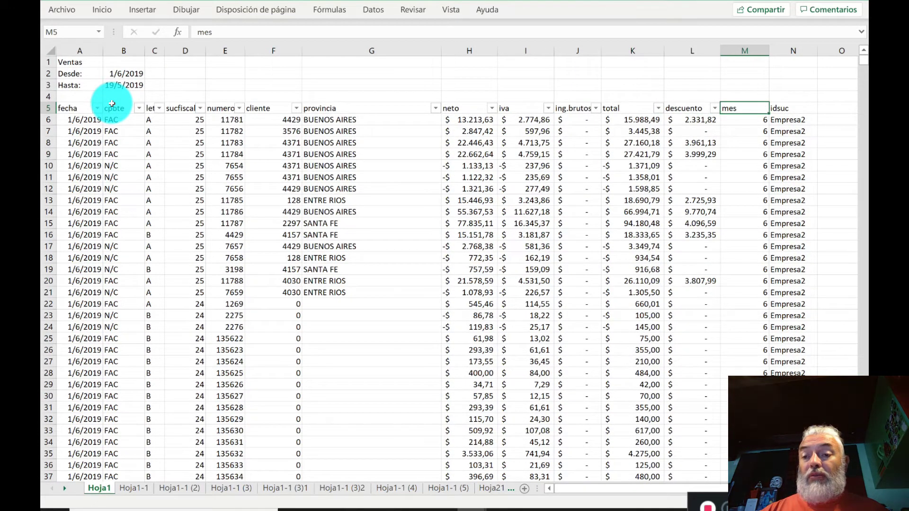
key(ctrl+Down)
key(ctrl+Up)
key(ctrl+Up)
key(Down)
key(Down)
key(Down)
key(Down)
Examine the idsuc column's company identifiers between its header and the last record.
key(Right)
key(ctrl+Down)
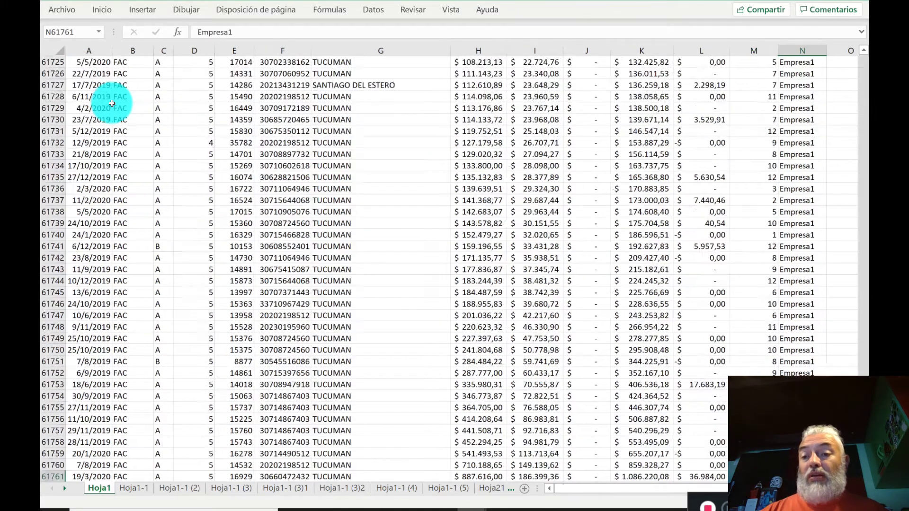
key(ctrl+Up)
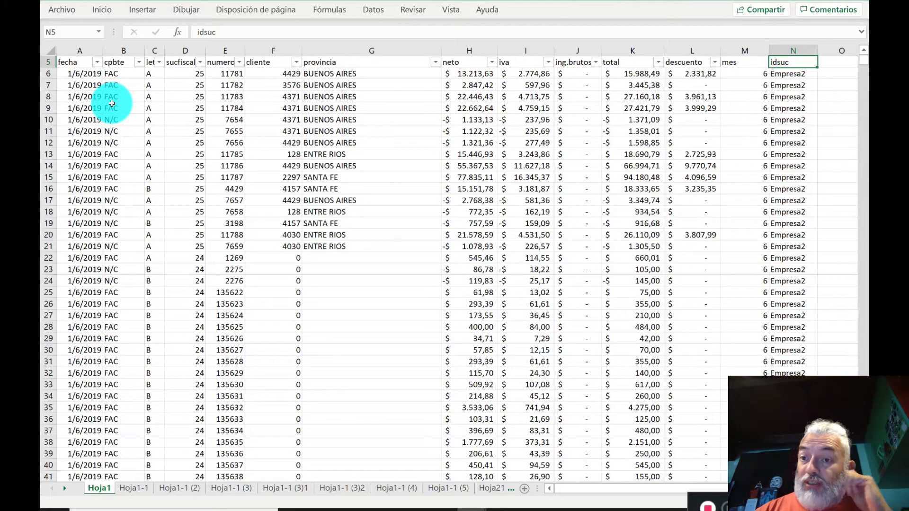
key(ctrl+Down)
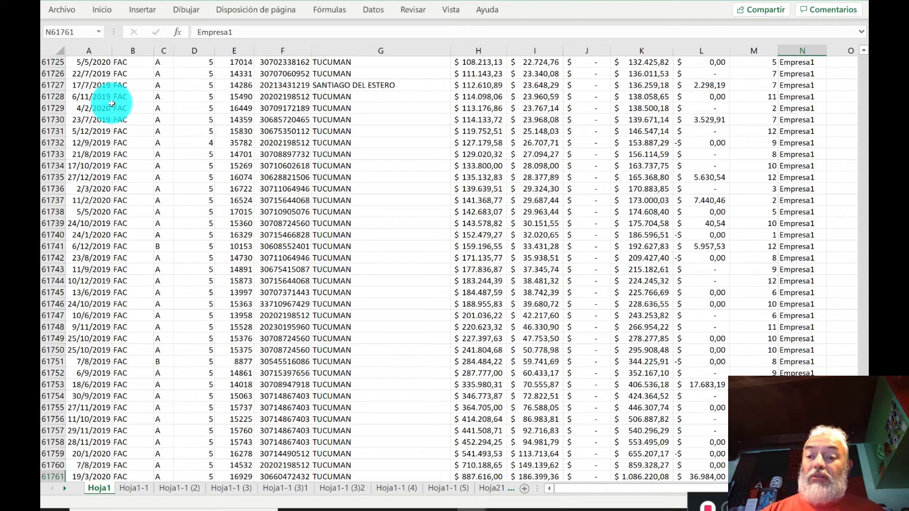
key(ctrl+Up)
Return to the fecha column, check its last record and go back to the Ventas title in A1.
key(Left)
key(Left)
key(Left)
key(Left)
key(Left)
key(Left)
key(Left)
key(Left)
key(Left)
key(Left)
key(Left)
key(Left)
key(Left)
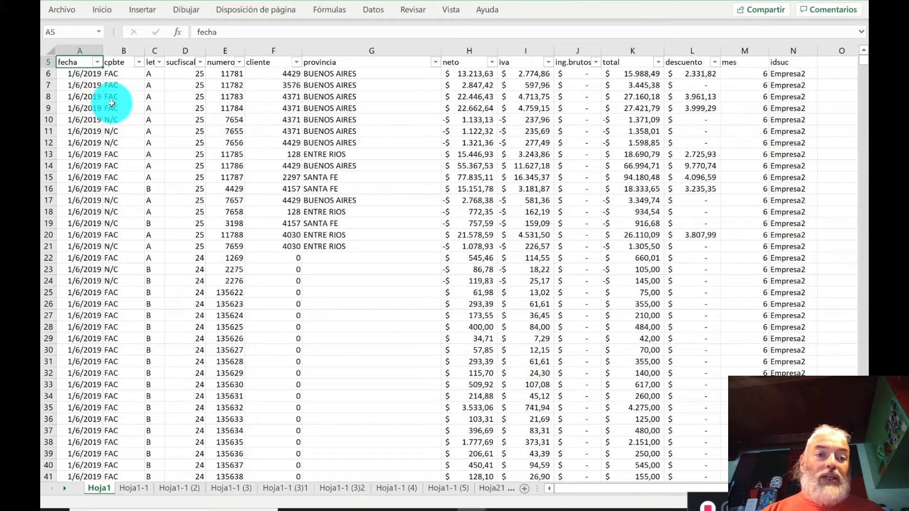
key(ctrl+Down)
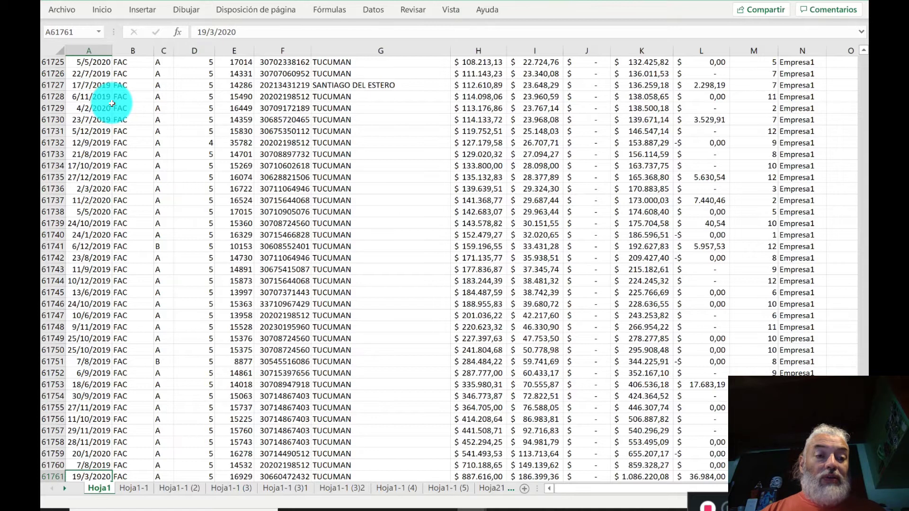
key(ctrl+Up)
key(ctrl+Up)
key(ctrl+Up)
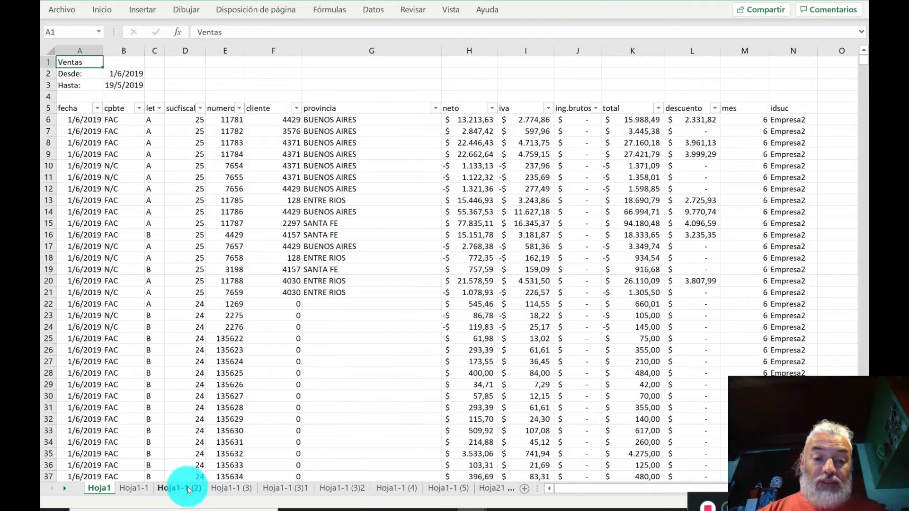
Open the Hoja2 sheet containing the business analysis.
click(64, 487)
click(63, 487)
click(64, 487)
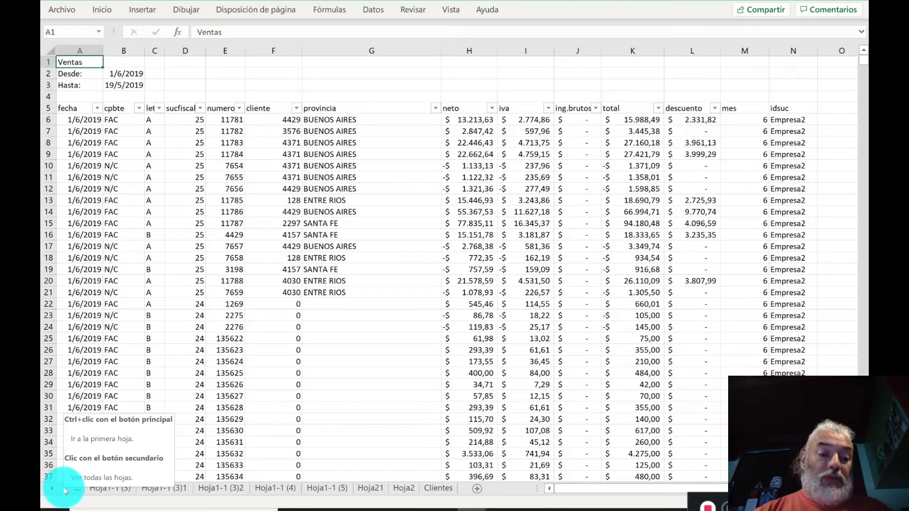
click(404, 485)
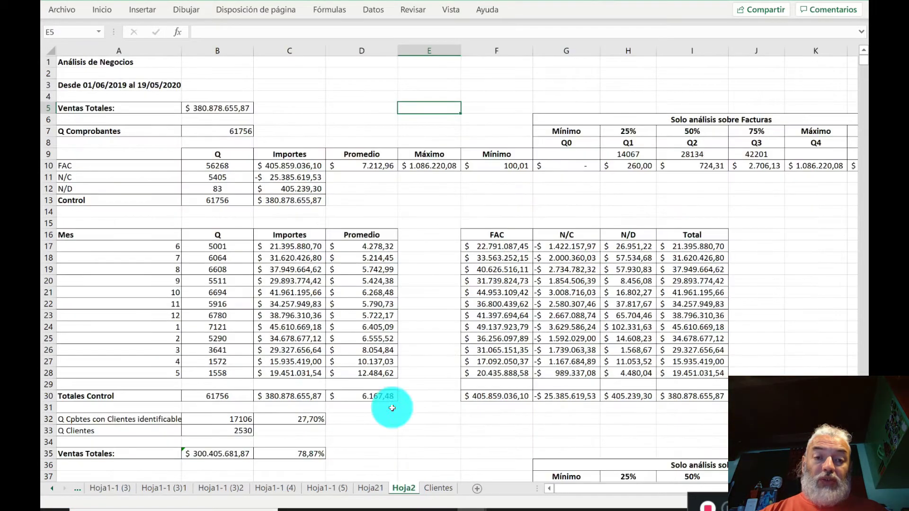
Check the analysis period stated in cell A3 beneath the Análisis de Negocios title.
click(313, 96)
key(Up)
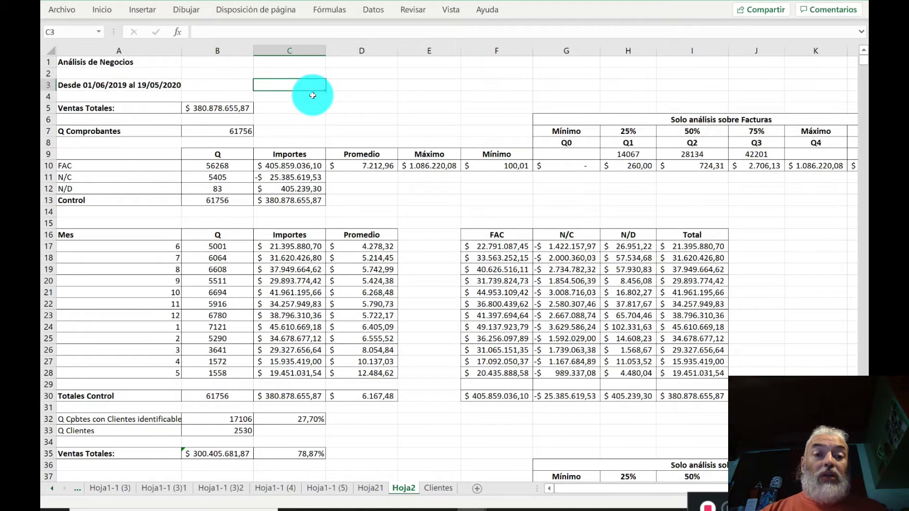
key(Up)
key(Left)
key(Down)
key(Left)
key(Right)
key(Down)
key(Down)
key(Up)
key(Up)
key(Left)
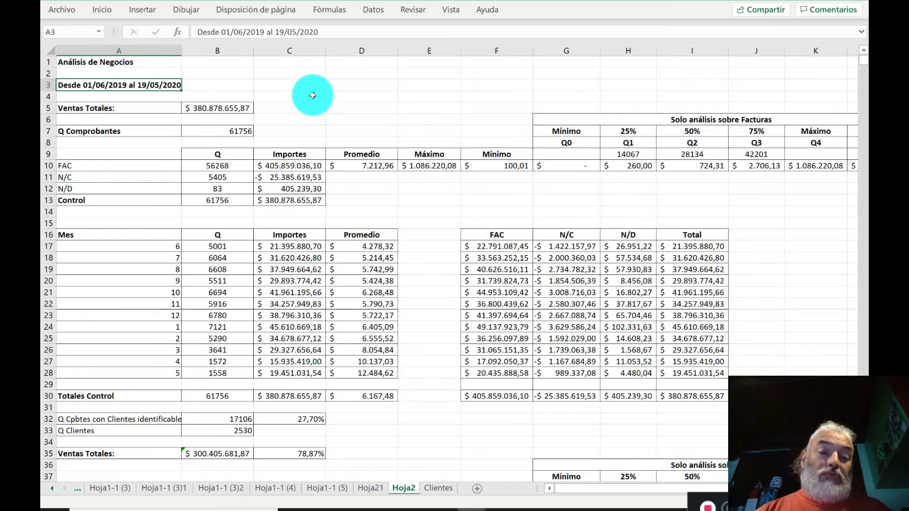
key(Right)
key(Left)
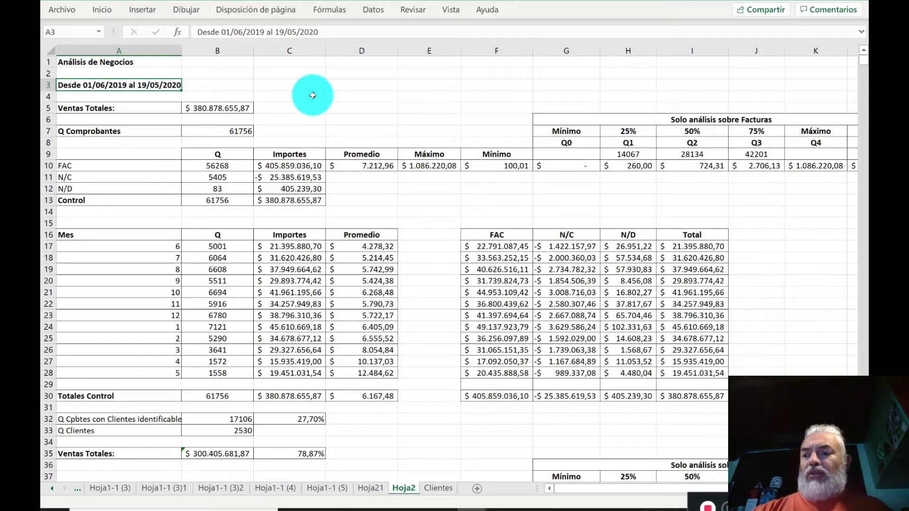
Examine the Ventas Totales formula in B5 and the Q Comprobantes count formula in B7.
key(Down)
key(Down)
key(Right)
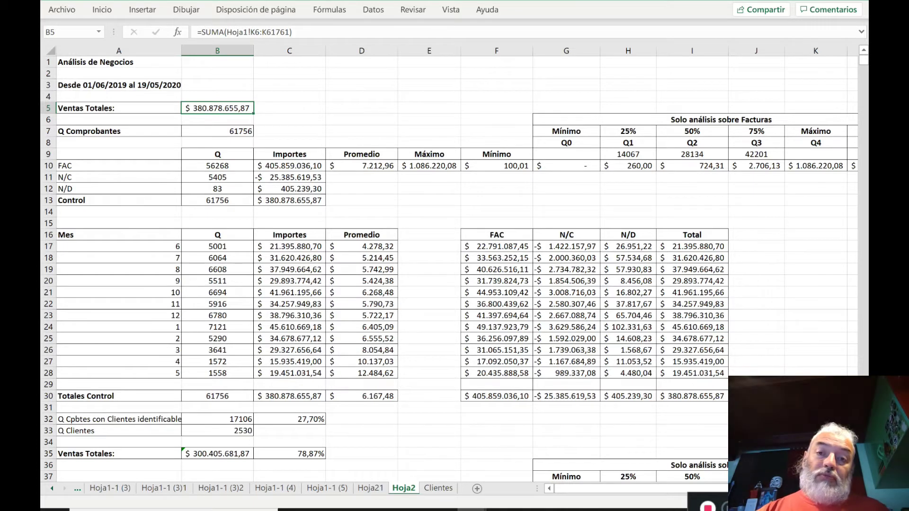
click(217, 131)
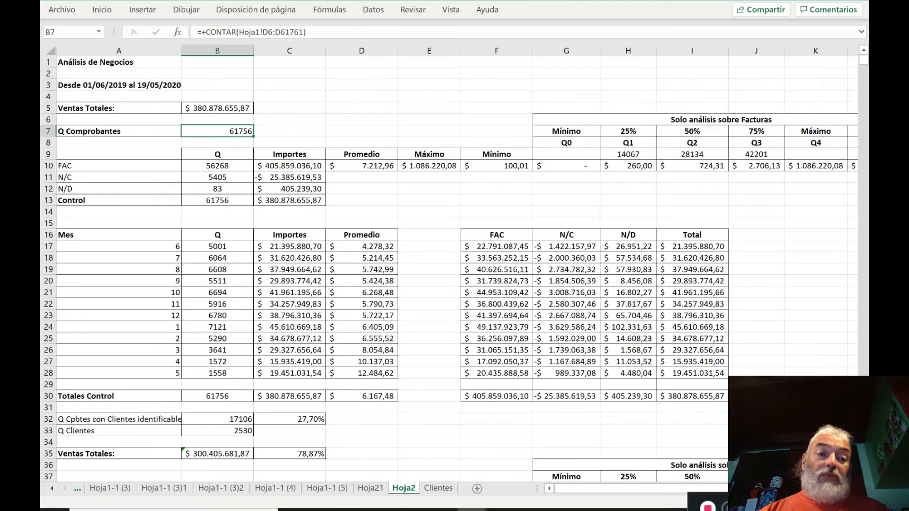
key(Right)
key(Right)
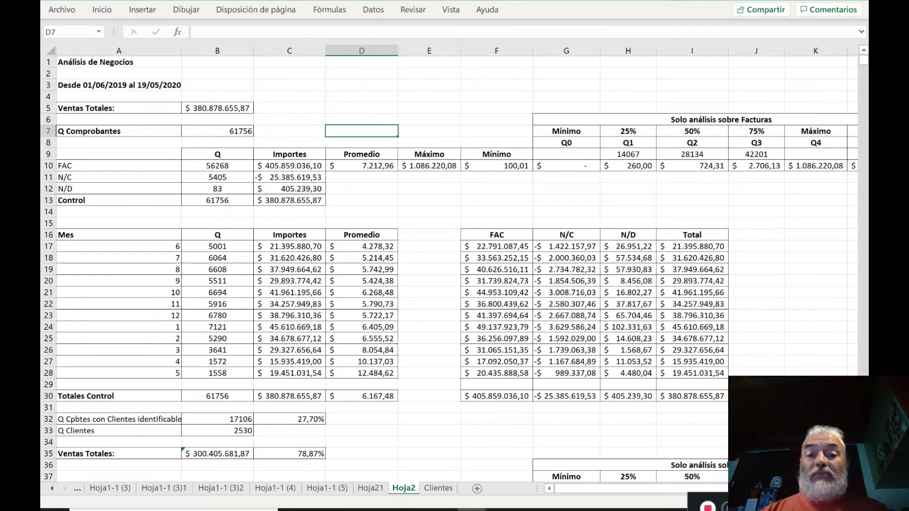
key(Left)
key(Left)
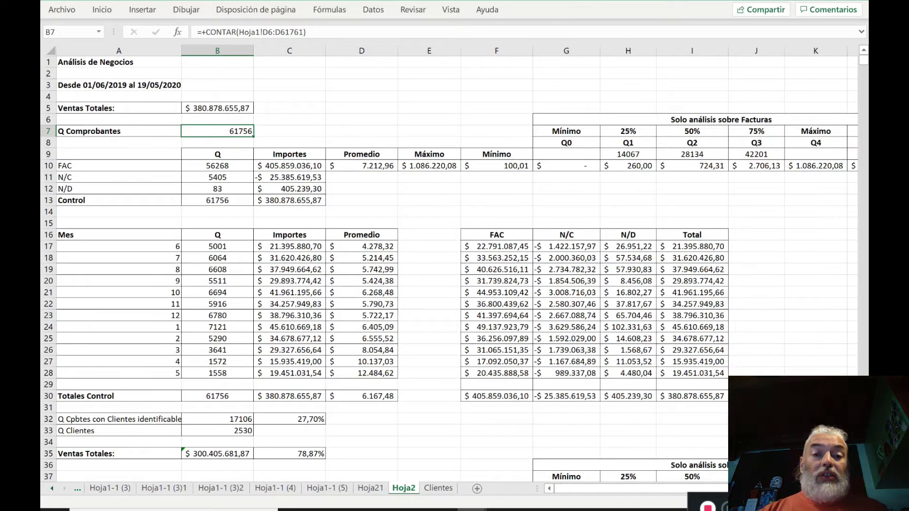
Compare the Ventas Totales and Q Comprobantes figures, ending at the Q header of the voucher-type table.
key(Down)
key(Up)
key(Up)
key(Up)
key(Down)
key(Down)
key(Up)
key(Up)
key(Down)
key(Down)
key(Down)
key(Up)
key(Down)
key(Up)
key(Down)
key(Down)
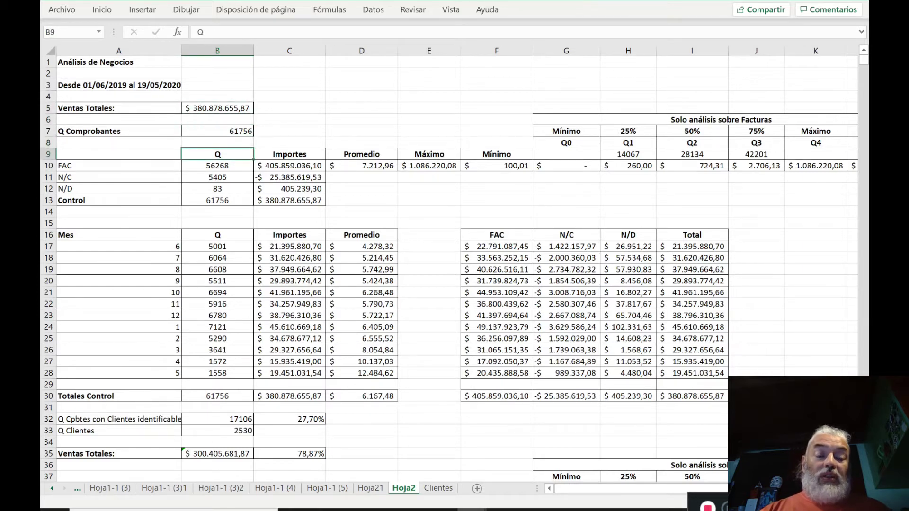
Examine the count formulas for FAC, N/C and N/D in the voucher-type table's Q column.
key(Down)
key(Up)
key(Up)
key(Up)
key(Down)
key(Down)
key(Down)
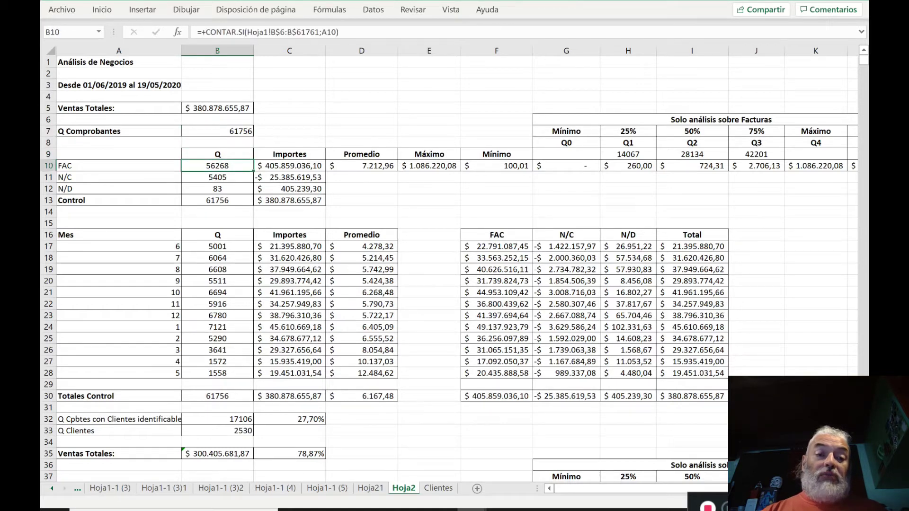
key(Down)
key(Down)
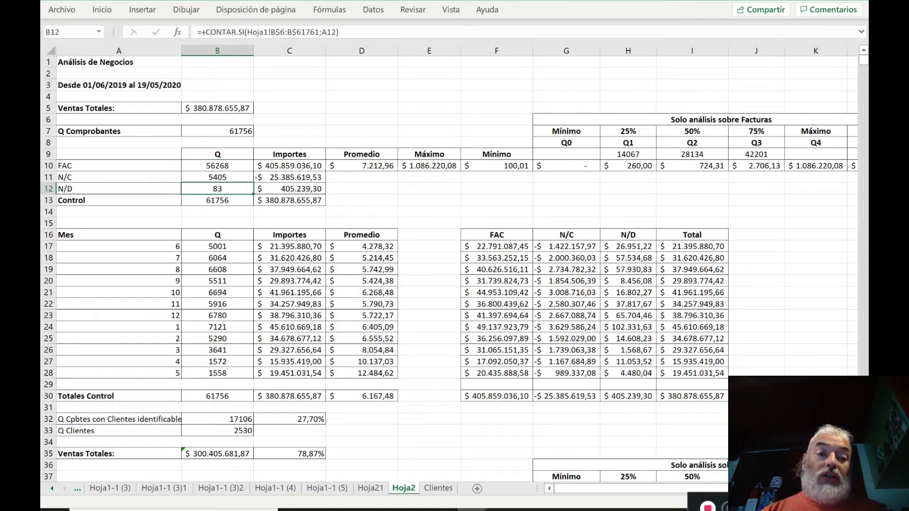
key(Up)
key(Up)
key(Up)
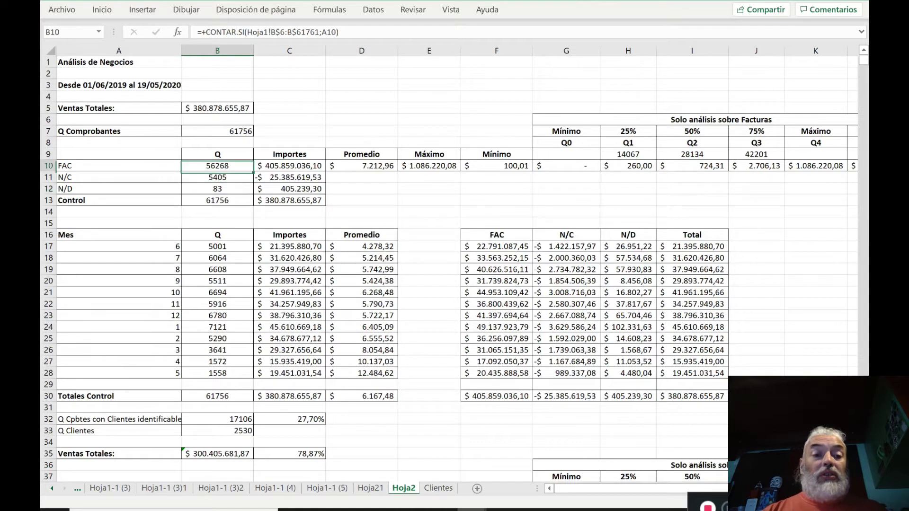
Examine the FAC row's Importes, Promedio, Máximo and Mínimo formulas in the voucher-type table.
key(Right)
key(Down)
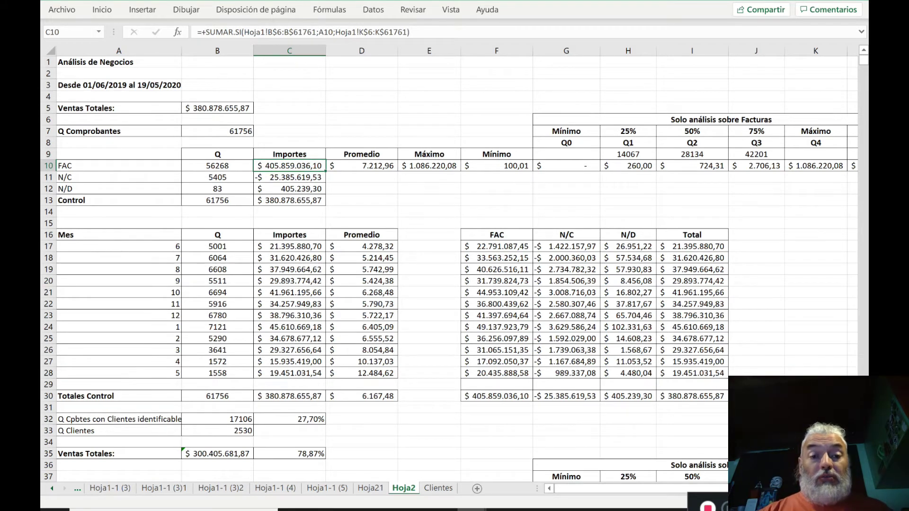
click(362, 154)
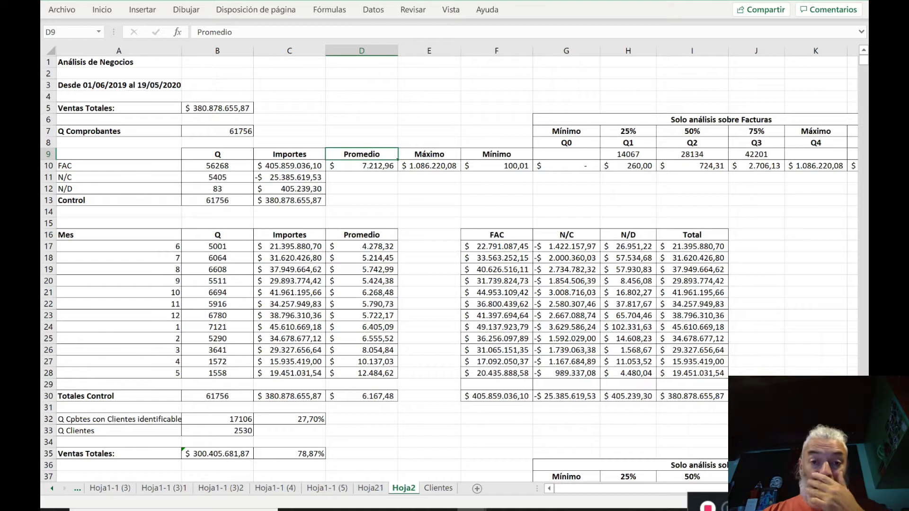
click(361, 166)
click(361, 154)
click(361, 166)
click(430, 166)
click(429, 154)
click(429, 166)
click(497, 166)
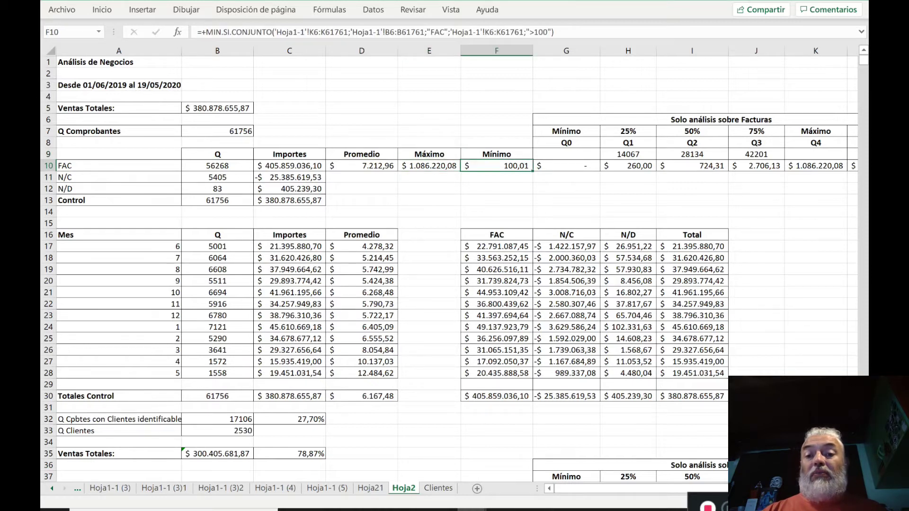
Skim the quartile values of the invoice-only analysis and return to the FAC label in A10.
click(566, 166)
key(Right)
key(Right)
key(Right)
key(Right)
key(Right)
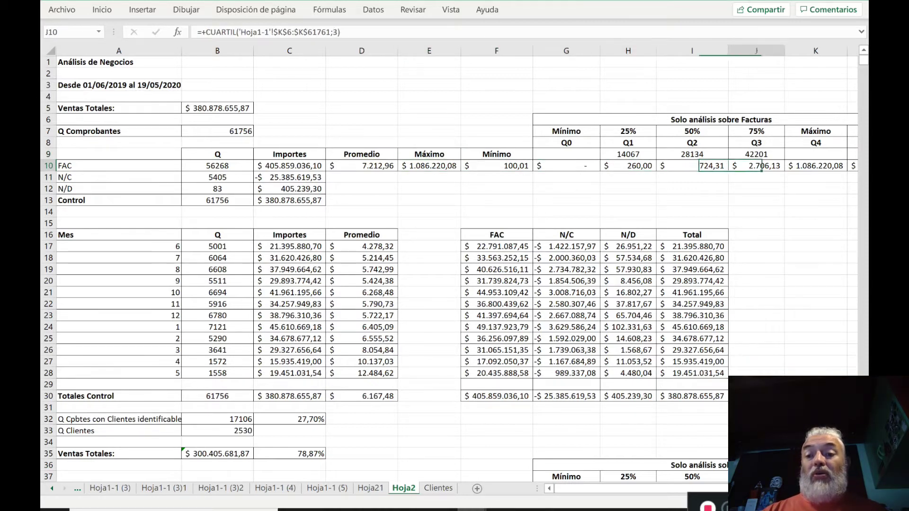
key(Left)
key(Left)
key(Home)
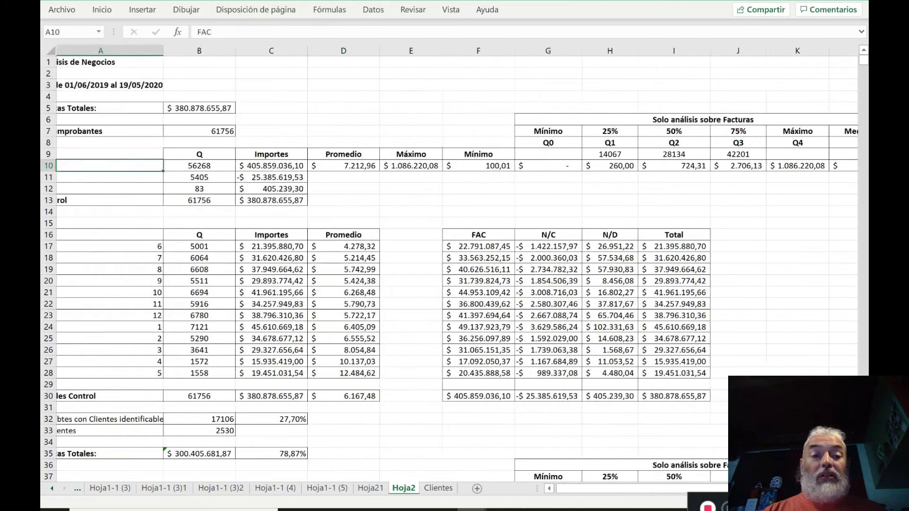
Examine the invoice analysis quartiles Q0, Q1 and Q2, including the invoice counts above Q1 and Q2.
key(Right)
key(Right)
key(Right)
key(Right)
key(Right)
key(Right)
key(Right)
key(Left)
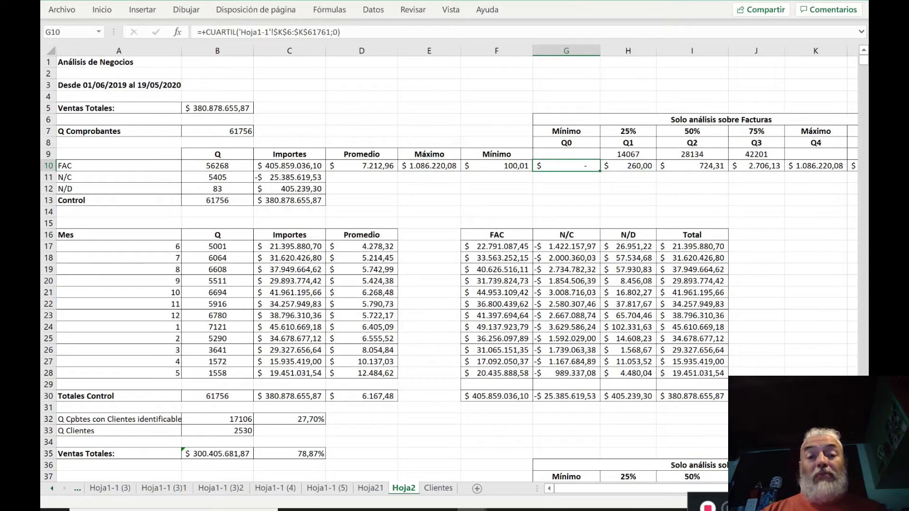
key(Right)
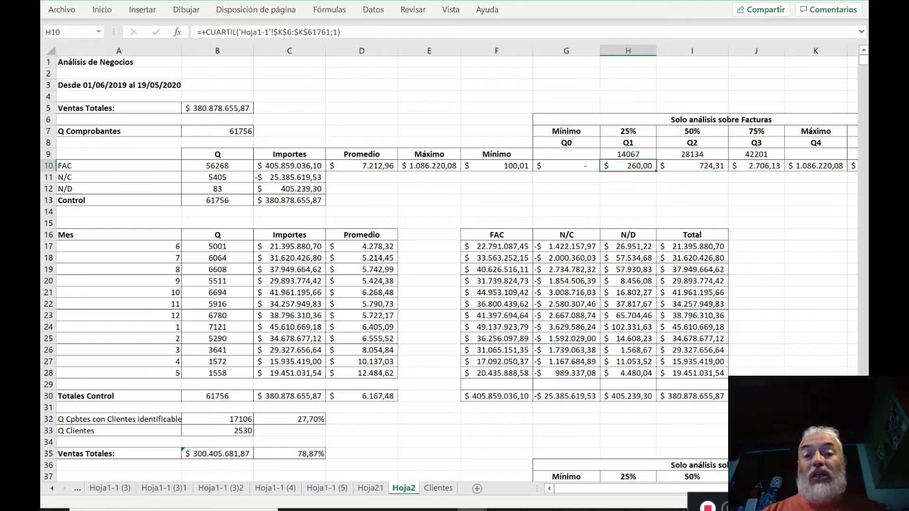
click(627, 154)
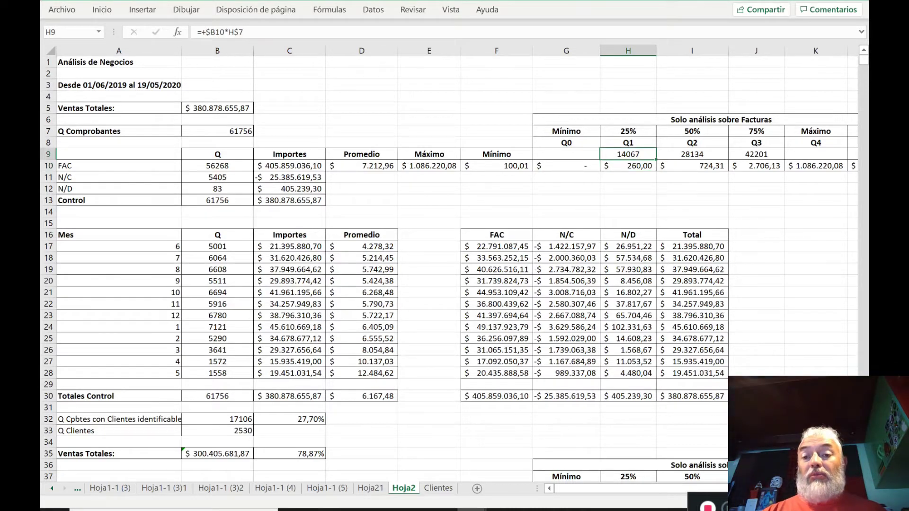
click(692, 166)
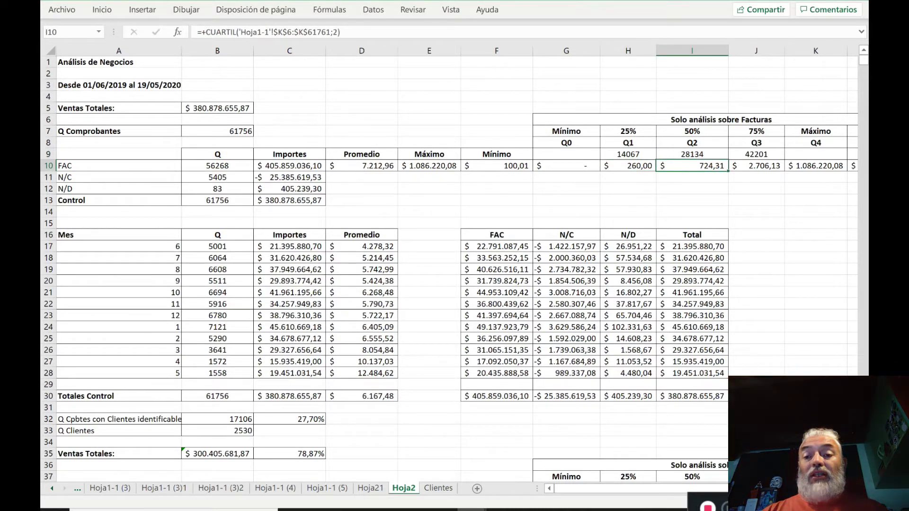
click(692, 154)
click(692, 166)
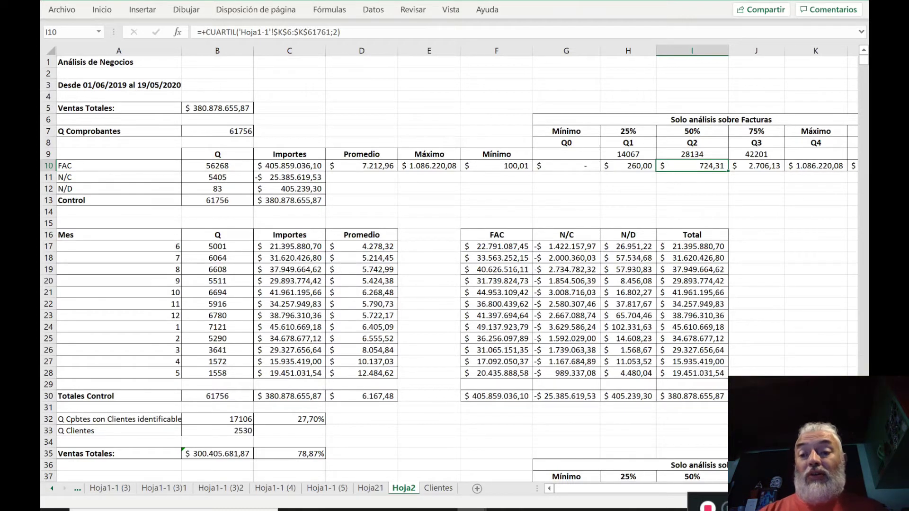
Compare the Q3 quartile and its invoice count with the lower quartiles, and check the Q4 maximum formula in K10.
click(756, 165)
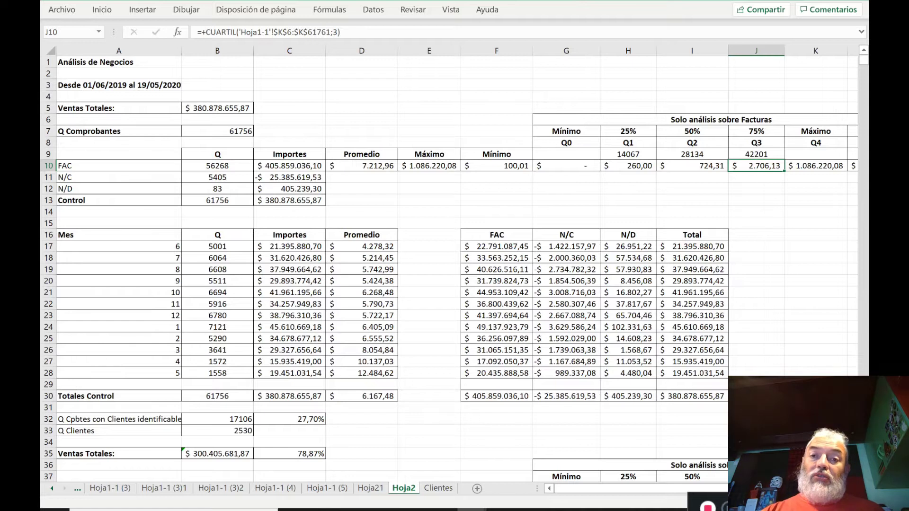
key(Left)
key(Left)
key(Left)
key(Right)
key(Right)
key(Right)
key(Up)
key(Down)
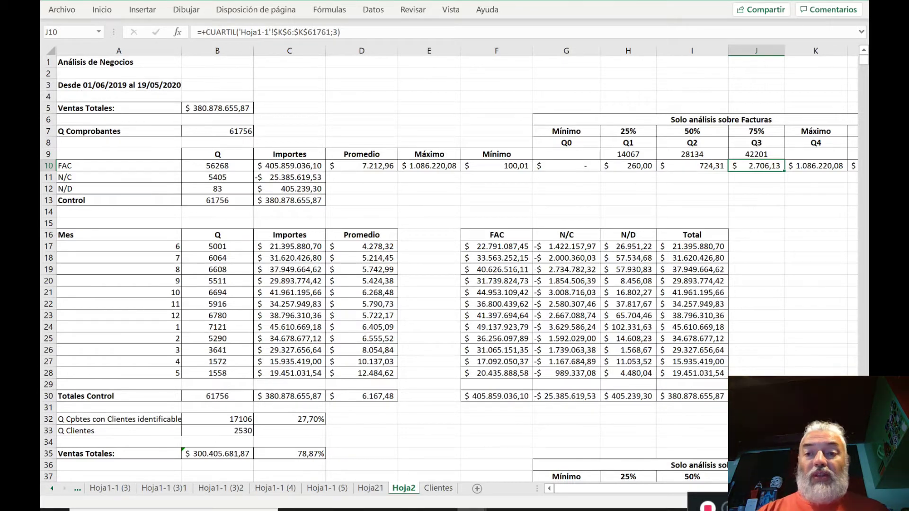
click(815, 165)
scroll(449, 270, right, 1)
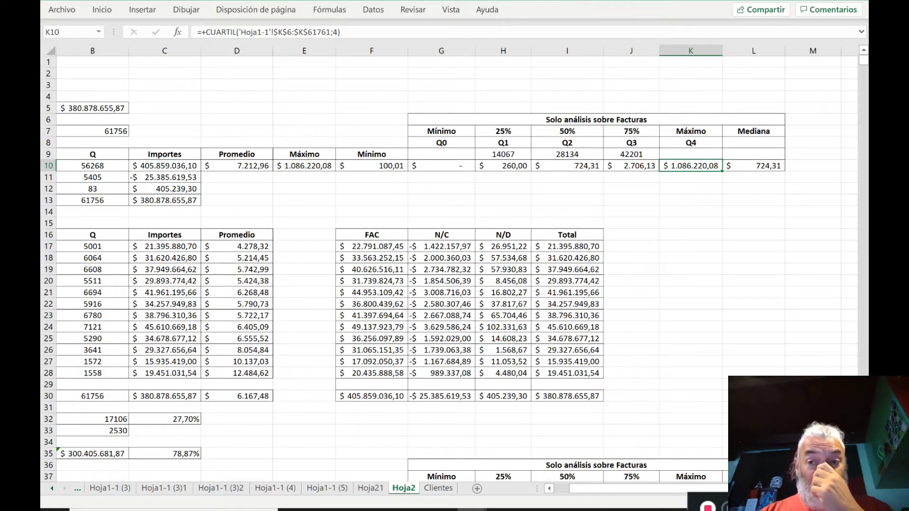
Compare the Q3, Q4 maximum and Mediana values of the invoice analysis with its Q1 quartile in H10.
click(631, 165)
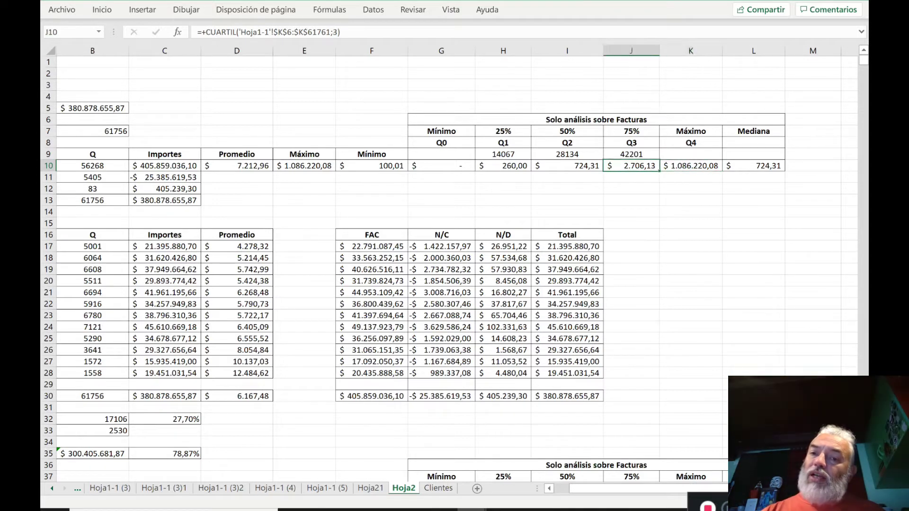
click(690, 166)
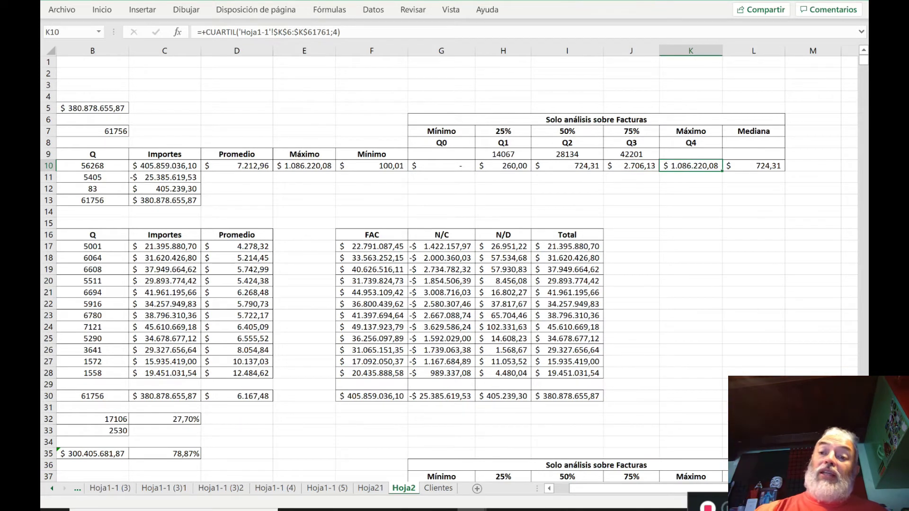
key(Right)
key(Left)
key(Left)
key(Left)
key(Left)
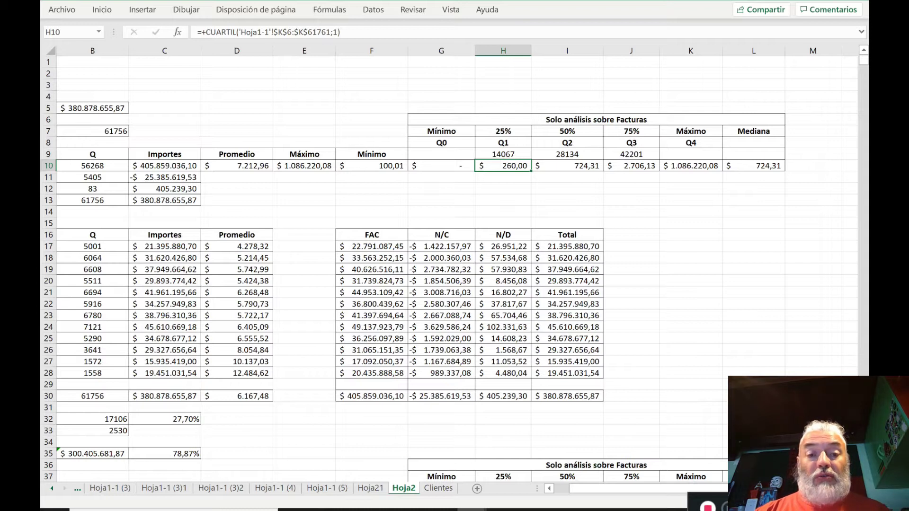
Move to the Mes header in A16 and skim column B down past the client totals, returning to the first monthly count in B17.
key(Left)
key(Left)
key(Left)
key(Left)
key(Left)
key(Left)
key(Left)
key(Down)
key(Down)
key(Down)
key(Down)
key(Down)
key(Down)
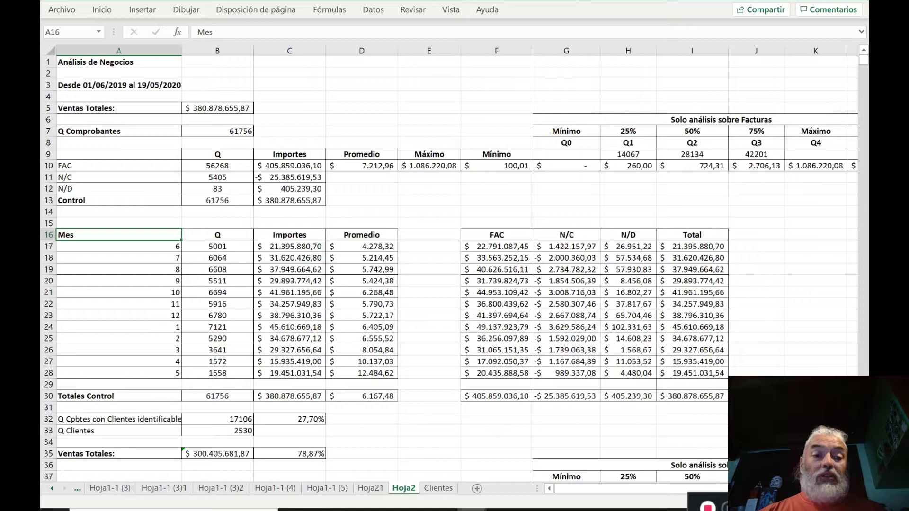
key(Right)
key(Down)
key(Down)
key(Down)
key(Down)
key(Down)
key(Down)
key(Down)
key(Down)
key(Down)
key(Down)
key(Down)
key(Down)
key(Down)
key(Down)
key(Down)
key(Down)
key(Down)
key(Down)
key(Down)
key(Down)
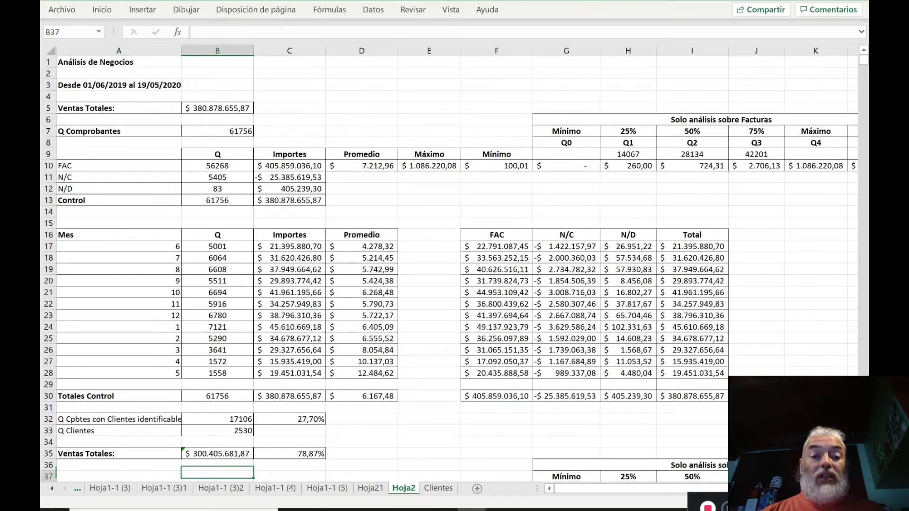
key(Down)
key(Down)
key(Down)
key(Up)
key(Up)
key(Up)
key(Up)
key(Up)
key(Up)
key(Up)
key(Up)
key(Up)
key(Up)
key(Up)
key(Up)
key(Up)
key(Up)
key(Up)
key(Up)
key(Up)
key(Up)
key(Up)
key(Up)
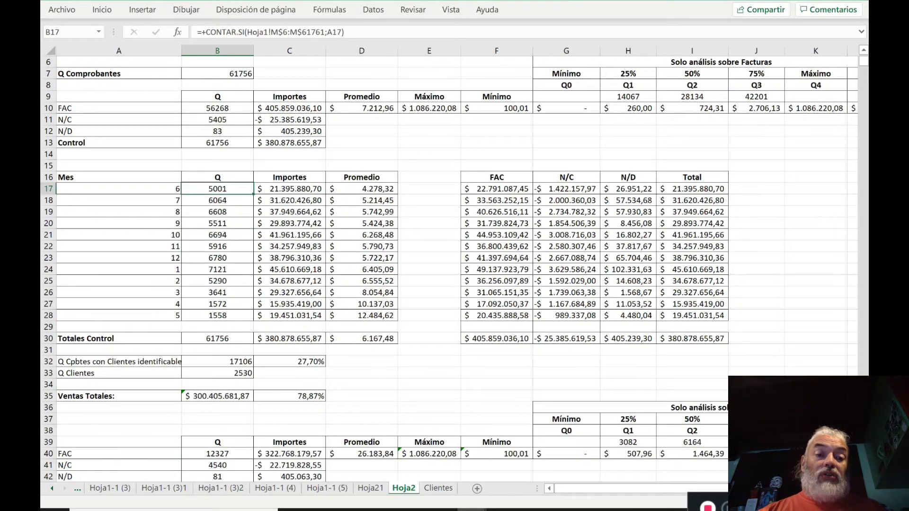
Examine the month numbers in the Mes column alongside the report period in A3, and return to the first month's count.
key(Left)
key(Down)
key(Down)
key(Down)
key(Down)
key(Up)
key(Up)
key(Up)
key(Up)
key(Down)
key(Down)
key(Down)
key(Up)
key(Up)
key(Up)
key(Down)
key(Down)
key(Down)
key(Down)
key(Down)
key(Up)
key(Up)
key(Up)
key(Up)
key(Up)
key(Up)
key(Up)
key(Up)
key(Up)
key(Up)
key(Up)
key(Up)
key(Up)
key(Up)
key(Up)
key(Up)
key(Up)
key(Up)
key(Up)
key(Up)
key(Up)
key(Down)
key(Down)
key(Down)
key(Down)
key(Down)
key(Down)
key(Down)
key(Down)
key(Down)
key(Down)
key(Down)
key(Down)
key(Down)
key(Down)
key(Down)
key(Down)
key(Right)
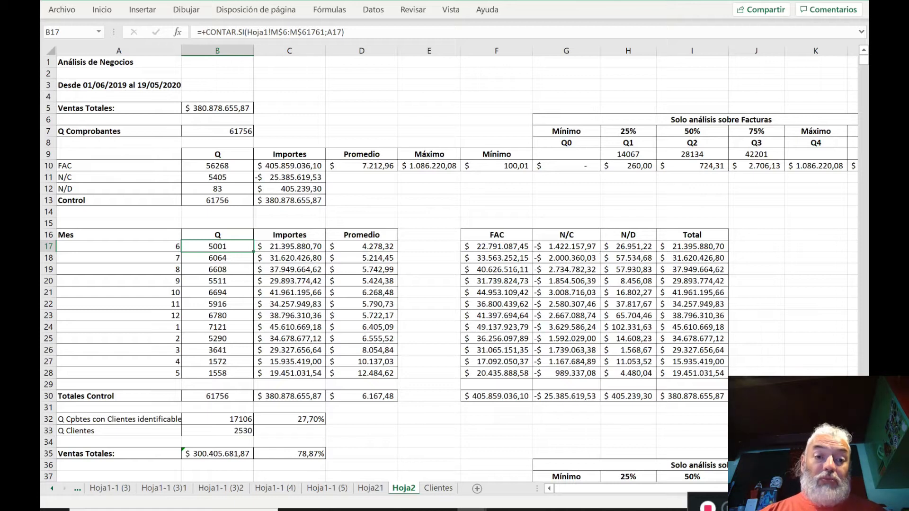
Compare the month number in A17 with the CONTAR.SI count formula in B17 and the counts just below it.
key(Left)
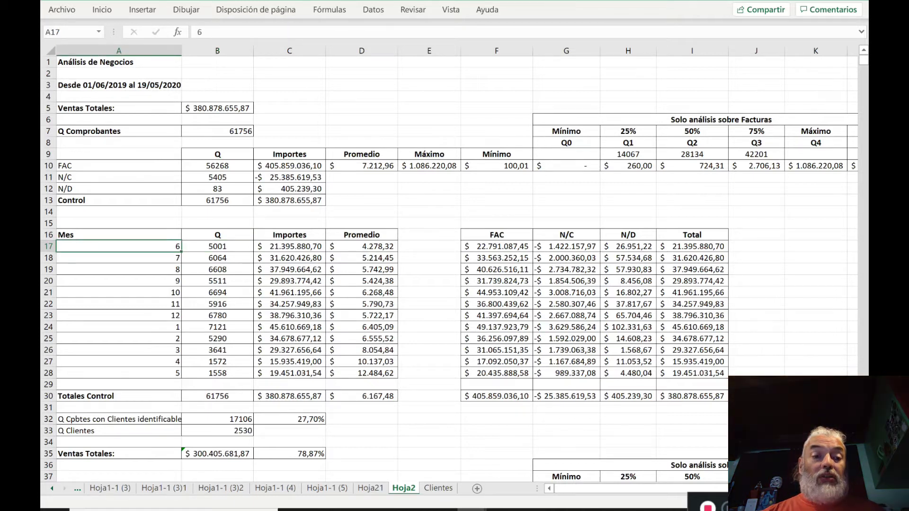
key(Right)
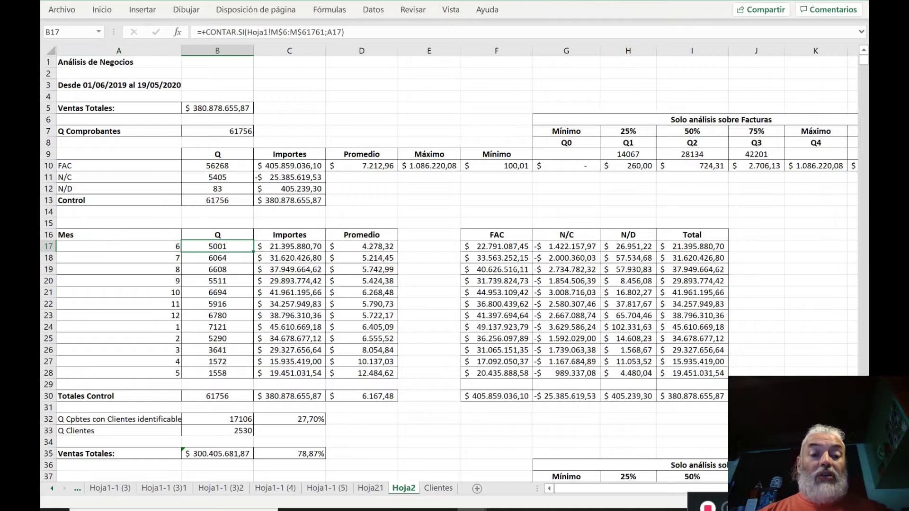
key(Down)
key(Down)
key(Up)
key(Up)
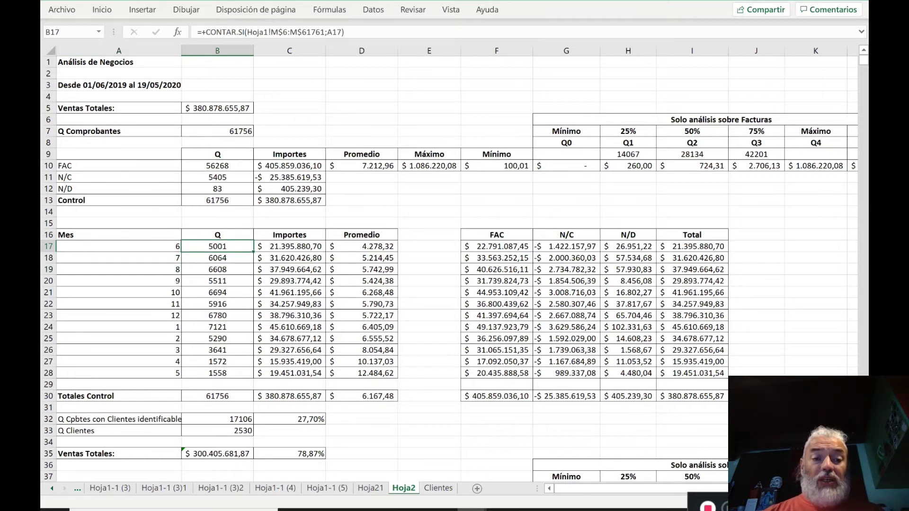
Skim the monthly voucher counts down the Q column from B17 and return to the first month.
key(Down)
key(Down)
key(Down)
key(Down)
key(Down)
key(Down)
key(Down)
key(Down)
key(Down)
key(Down)
key(Up)
key(Up)
key(Up)
key(Up)
key(Up)
key(Up)
key(Up)
key(Up)
key(Up)
key(Up)
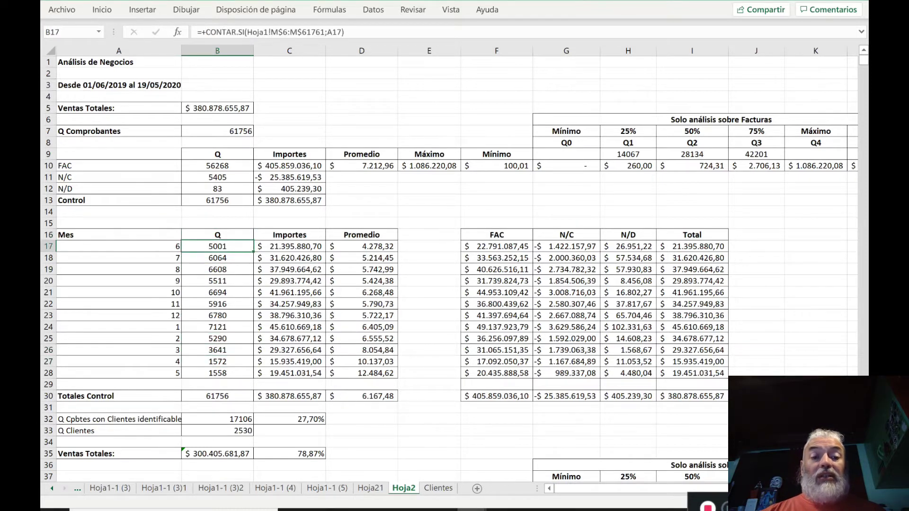
Examine the first month's Importes and Promedio formulas and its FAC, N/C and N/D breakdown by voucher type.
key(Right)
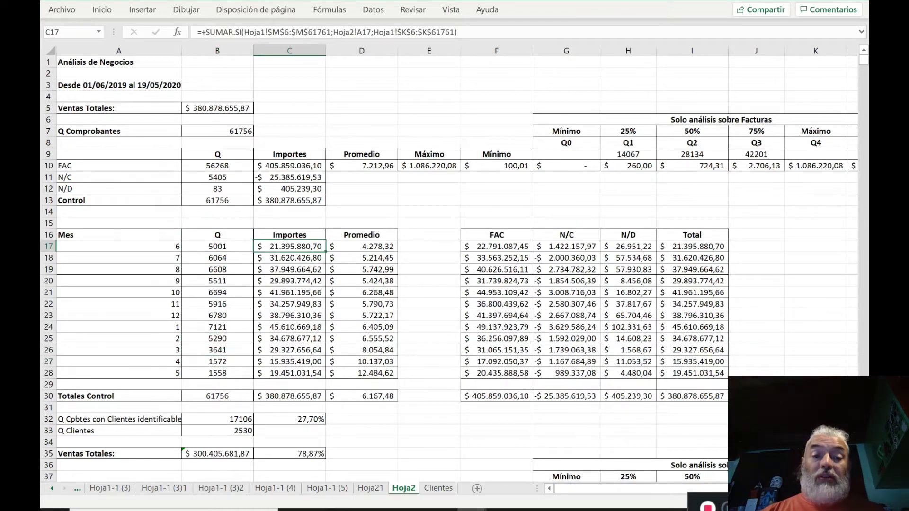
key(Right)
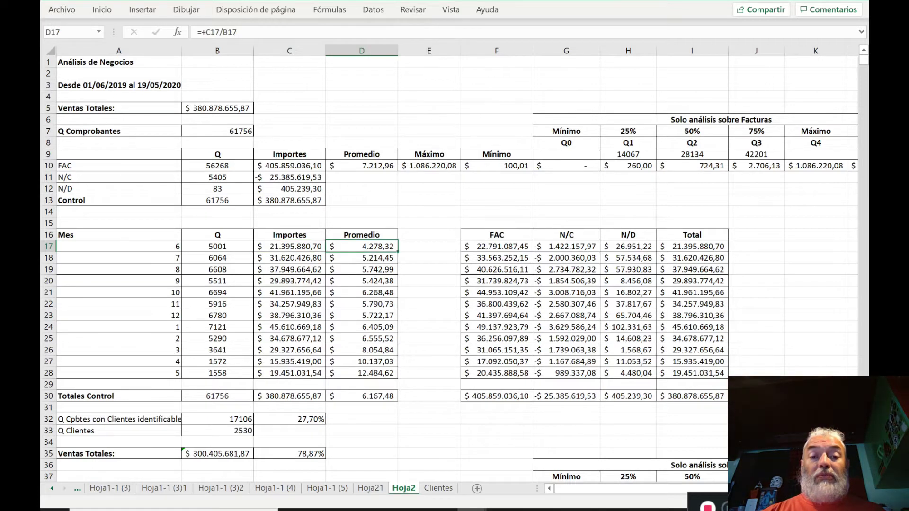
key(Right)
key(Right)
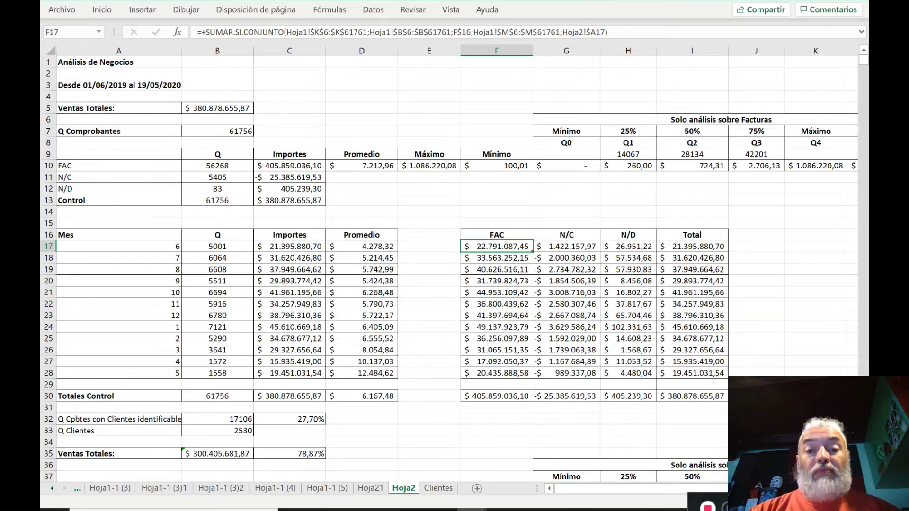
key(Right)
key(Right)
key(Left)
key(Left)
key(Left)
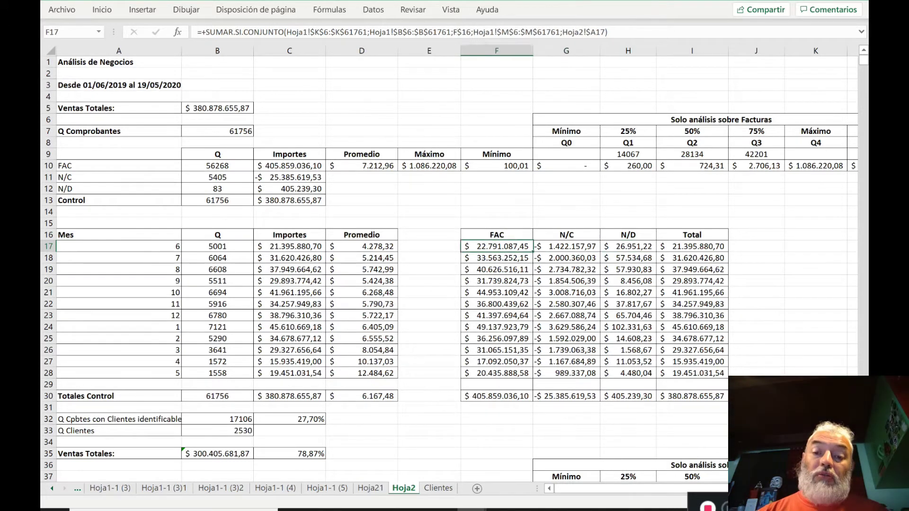
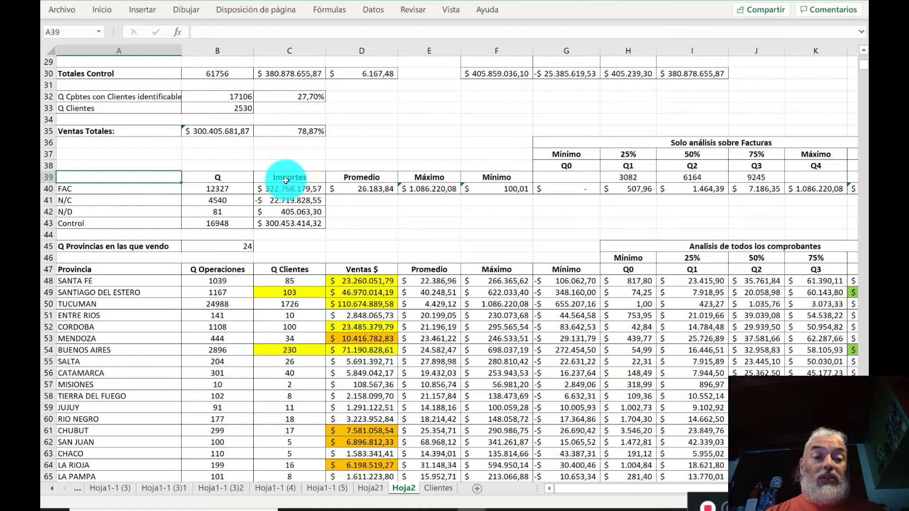
Examine the FAC, N/C and N/D summary below the sales totals, including the SUMAR.SI amount formula in C42.
key(Left)
key(Left)
key(Left)
key(Left)
key(Down)
key(Down)
key(Down)
key(Down)
key(Up)
key(Right)
scroll(449, 269, up, 1)
scroll(450, 269, down, 3)
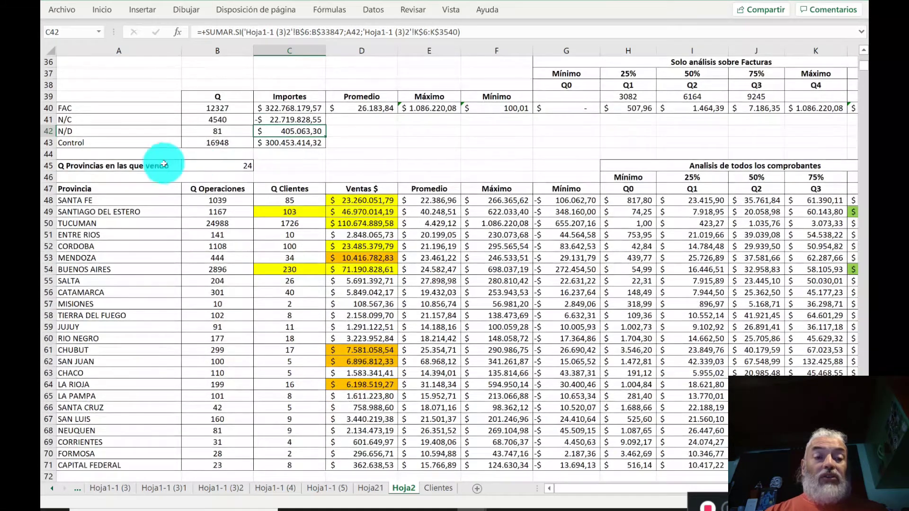
Examine the Q Provincias en las que vendo label and its CONTAR formula in B45.
click(143, 167)
key(Right)
key(Left)
key(Right)
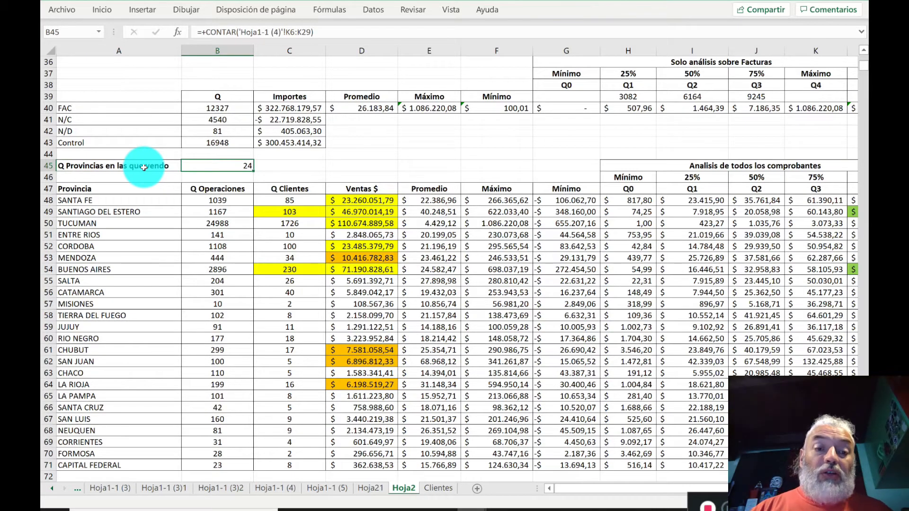
Skim column B of the province table down to CAPITAL FEDERAL and return to the SANTA FE name in A48.
key(Down)
key(Down)
key(Down)
key(Down)
key(Down)
key(Down)
key(Down)
key(Down)
key(Down)
key(Down)
key(Down)
key(Down)
key(Down)
key(Down)
key(Down)
key(Down)
key(Down)
key(Down)
key(Down)
key(Down)
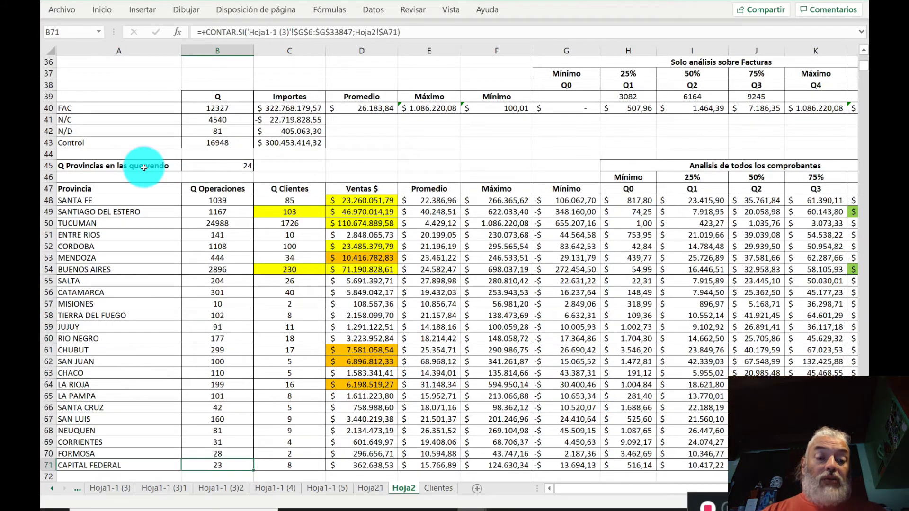
key(ctrl+Up)
key(Down)
key(Left)
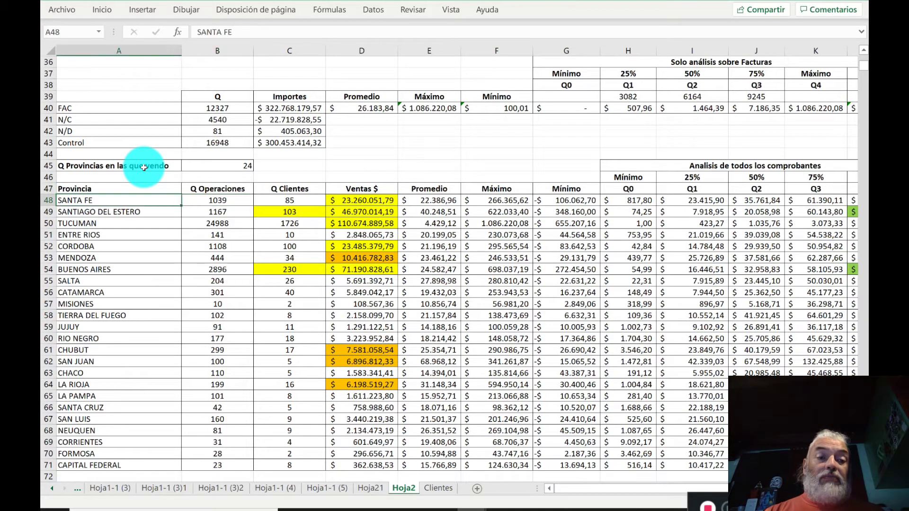
Skim the list of province names from SANTA FE downward and return to the Provincia heading in A47.
key(Down)
key(Down)
key(Down)
key(Down)
key(Down)
key(Down)
key(Down)
key(Down)
key(Down)
key(Down)
key(Down)
key(Down)
key(Down)
key(Down)
key(Down)
key(Down)
key(Down)
key(Down)
key(Down)
key(Down)
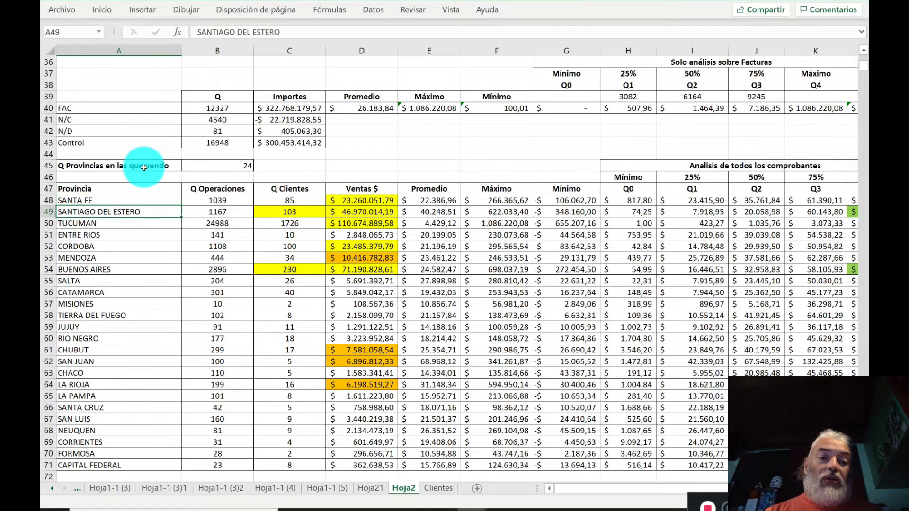
key(Up)
key(Up)
key(Up)
key(Up)
key(Up)
key(Up)
key(Up)
key(Up)
key(Up)
key(Up)
key(Up)
key(Up)
key(Up)
key(Up)
key(Up)
key(Up)
key(Up)
key(Up)
key(Up)
key(Up)
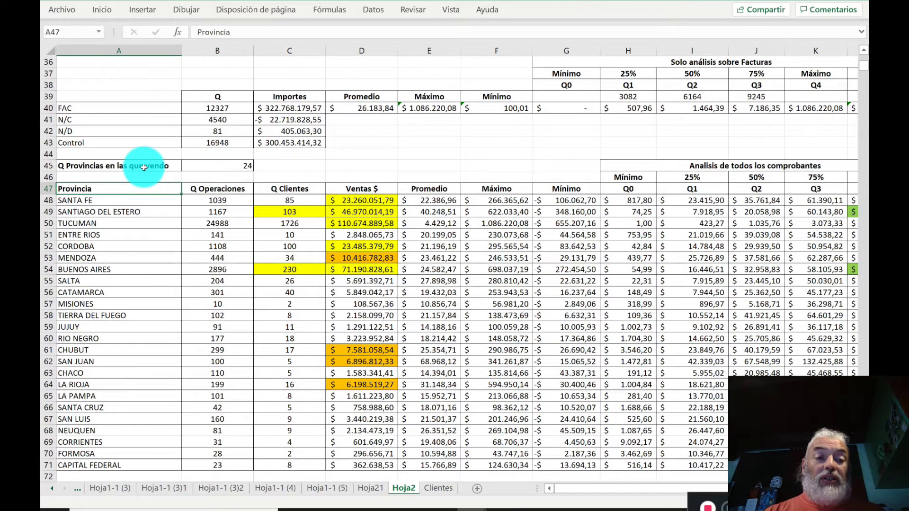
key(Down)
key(Up)
Examine the Q Operaciones counts and their CONTAR.SI formulas by province, returning to SANTA FE in B48.
key(Right)
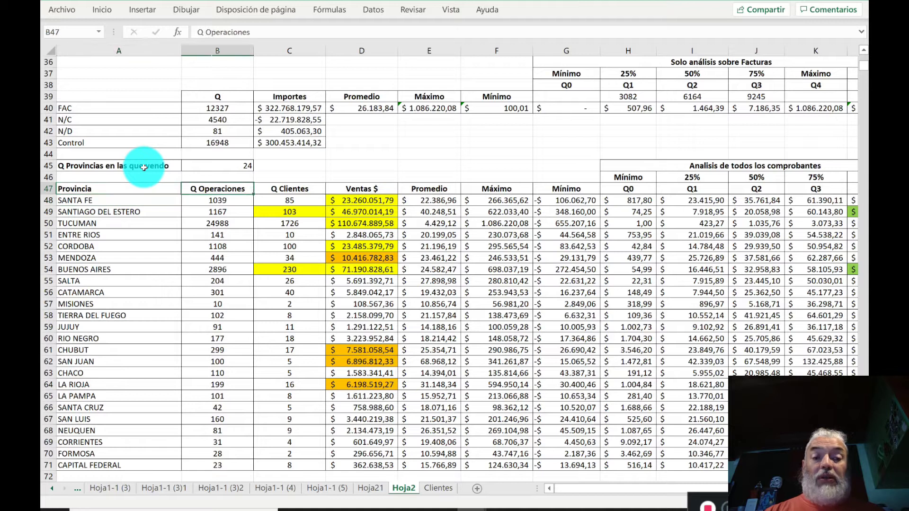
key(Down)
key(Down)
key(Down)
key(Down)
key(Down)
key(Down)
key(Down)
key(Down)
key(Down)
key(Down)
key(Down)
key(Down)
key(Down)
key(Down)
key(Down)
key(Down)
key(Down)
key(Down)
key(Down)
key(Down)
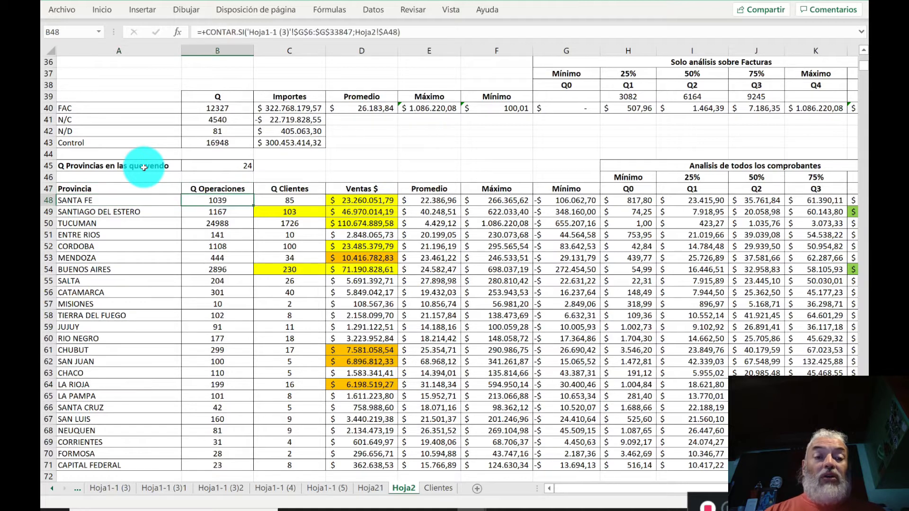
key(Down)
key(Down)
key(Down)
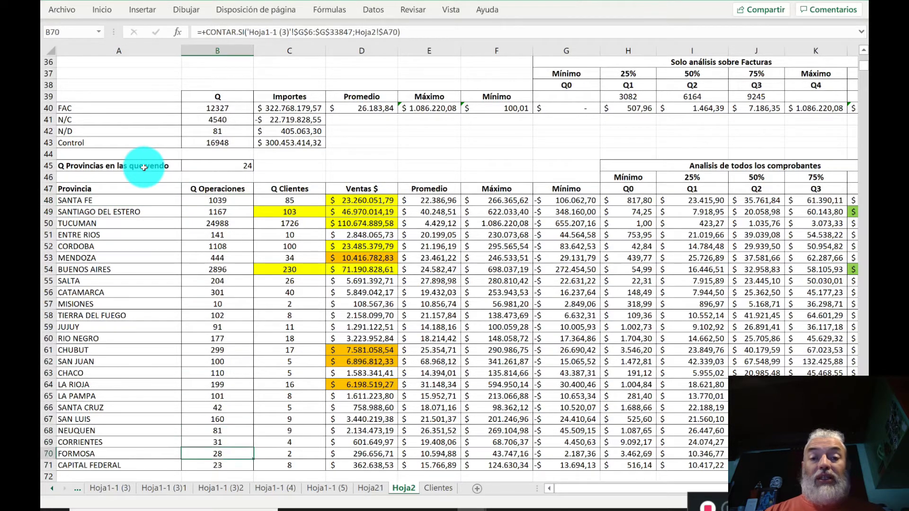
key(ctrl+Up)
key(Down)
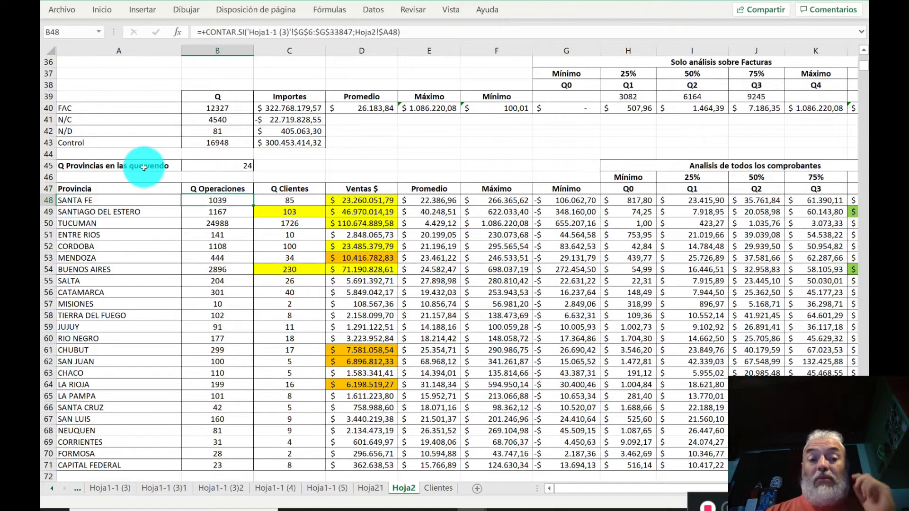
Examine the Q Clientes counts by province and their CONTAR.SI formulas on the Clientes sheet, returning to the heading in C47.
key(Right)
key(Down)
key(Down)
key(Down)
key(Down)
key(Down)
key(Down)
key(Down)
key(Down)
key(Down)
key(Down)
key(Down)
key(Down)
key(Down)
key(Down)
key(Down)
key(Down)
key(Down)
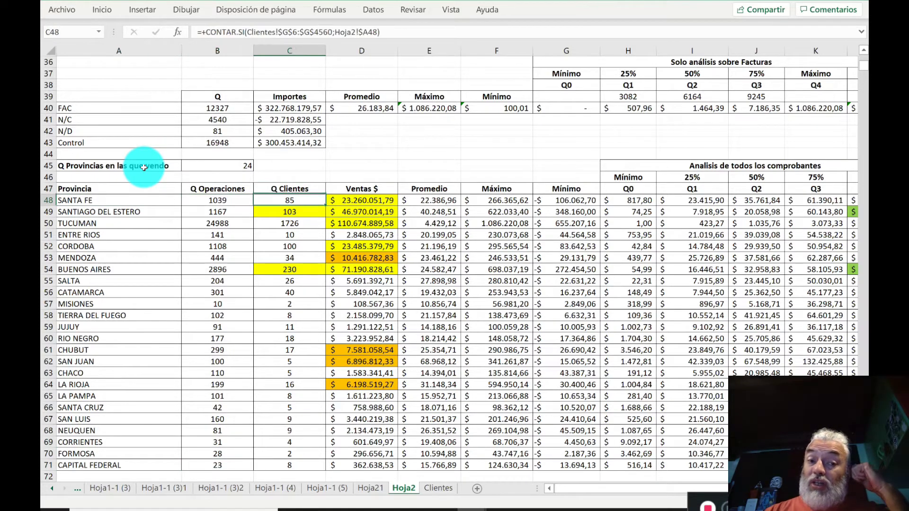
key(Down)
key(Down)
key(Down)
key(Down)
key(Down)
key(Down)
key(Down)
key(Down)
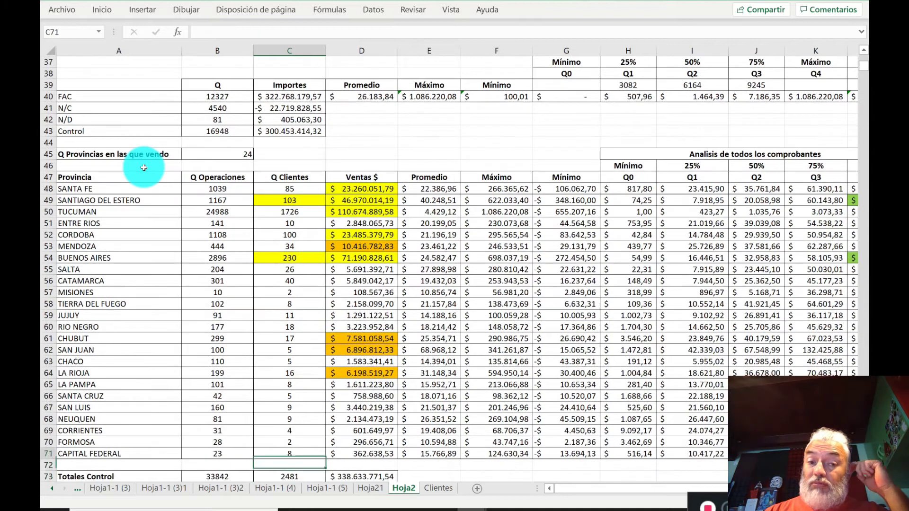
key(ctrl+Up)
key(ctrl+Up)
key(Down)
key(Up)
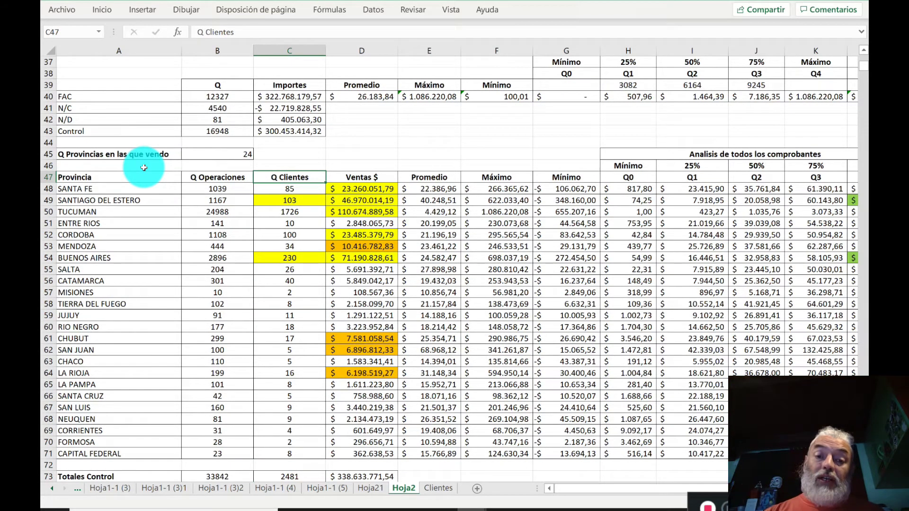
Examine the Ventas $ amounts by province and their SUMAR.SI formulas in column D, returning to SANTA FE in D48.
key(Right)
key(Down)
key(Down)
key(Down)
key(Down)
key(Down)
key(Down)
key(Down)
key(Down)
key(Down)
key(Down)
key(Down)
key(Down)
key(Down)
key(Down)
key(Down)
key(Down)
key(Down)
key(Down)
key(Down)
key(Down)
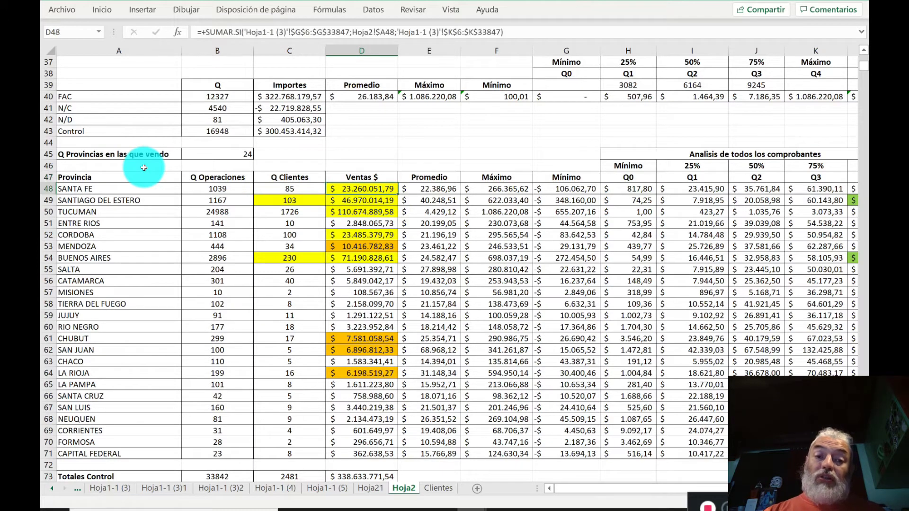
key(Up)
key(Up)
key(Up)
key(Up)
key(Up)
key(Up)
key(Up)
key(Up)
key(Up)
key(Up)
key(Up)
key(Up)
key(Up)
key(Up)
key(Up)
key(Up)
key(Up)
key(Up)
key(Up)
key(Up)
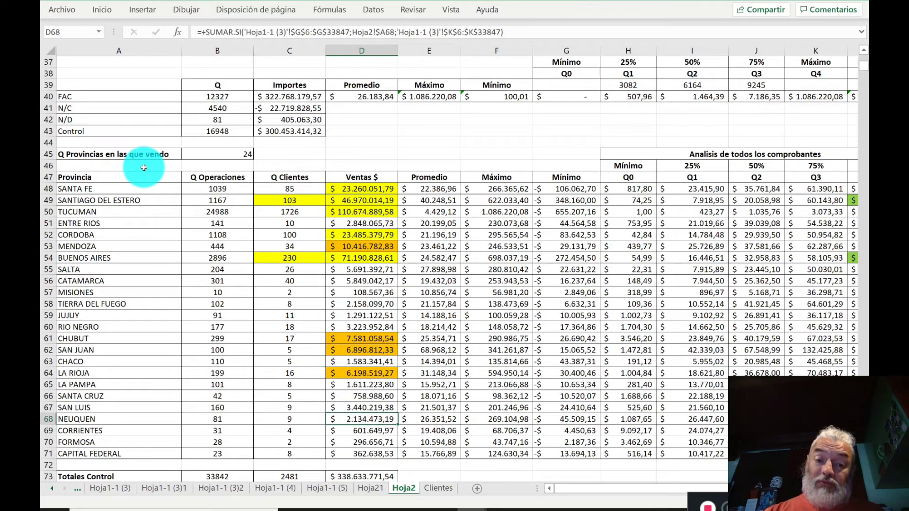
Compare the operations, clients and sales figures across the TUCUMAN row, ending on its Ventas $ amount in D50.
key(Down)
key(Down)
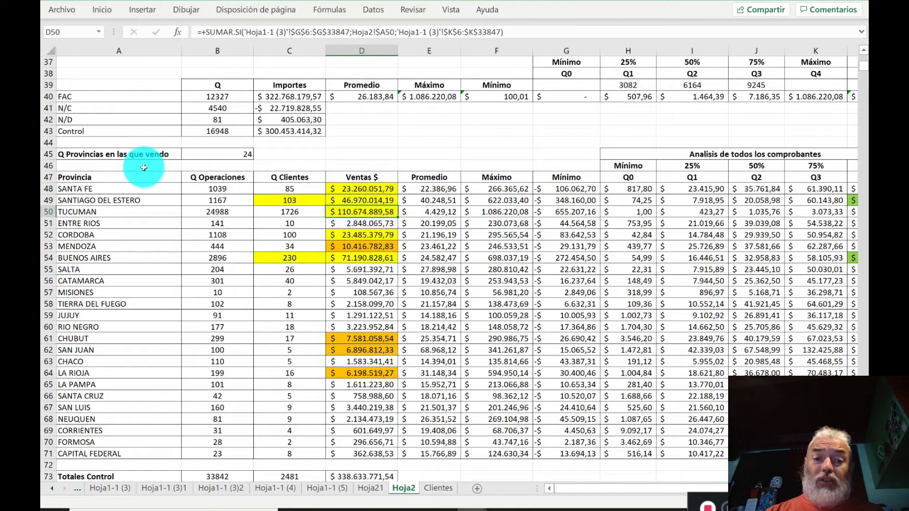
key(Left)
key(Left)
key(Left)
key(Right)
key(Right)
key(Right)
key(Left)
key(Left)
key(Left)
key(Right)
key(Right)
key(Right)
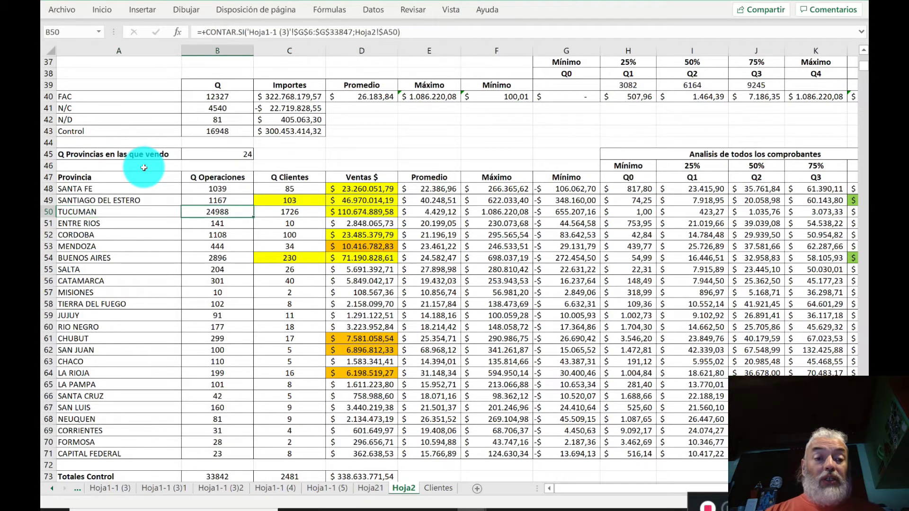
Compare TUCUMAN's Ventas $ with SANTIAGO DEL ESTERO and the other highlighted provinces in column D, returning to D50.
key(Up)
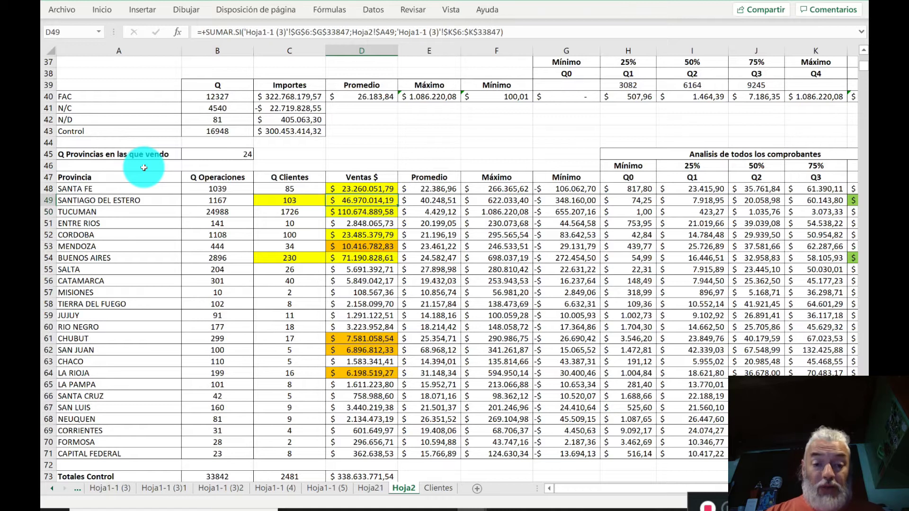
key(Down)
key(Down)
key(Down)
key(Down)
key(Down)
key(Down)
key(Down)
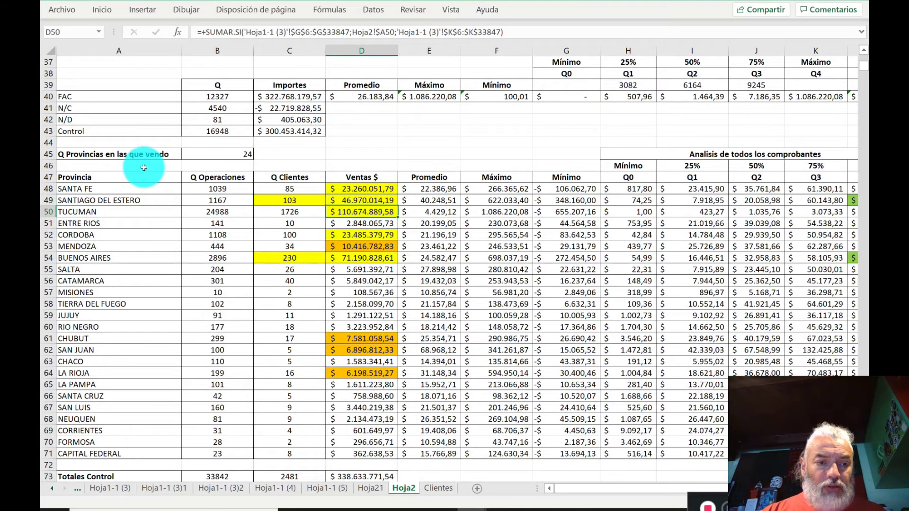
key(Up)
key(Up)
key(Left)
key(Left)
key(Left)
key(Right)
key(Right)
key(Right)
key(Up)
key(Up)
key(Up)
key(Up)
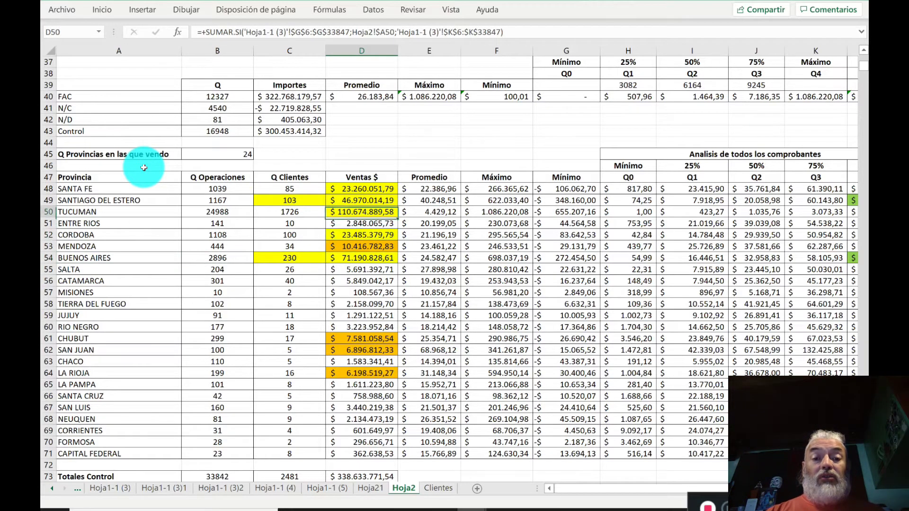
Examine the Promedio sale per operation for all provinces in column E, ending on TUCUMAN's formula in E50.
key(Up)
key(Up)
key(Right)
key(Up)
key(Down)
key(Down)
key(Down)
key(Down)
key(Down)
key(Down)
key(Down)
key(Down)
key(Down)
key(Down)
key(Down)
key(Down)
key(Down)
key(Down)
key(Down)
key(Down)
key(Down)
key(Down)
key(Down)
key(Down)
key(Down)
key(ctrl+Up)
key(Down)
key(Down)
key(Down)
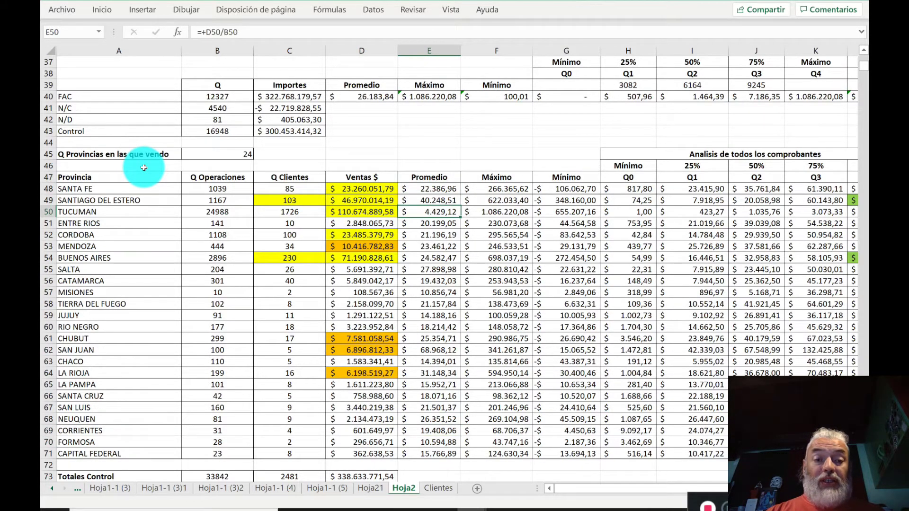
Relate TUCUMAN's Promedio in E50 to its operations, clients and sales figures in the same row.
key(Left)
key(Left)
key(Left)
key(Left)
key(Right)
key(Right)
key(Right)
key(Right)
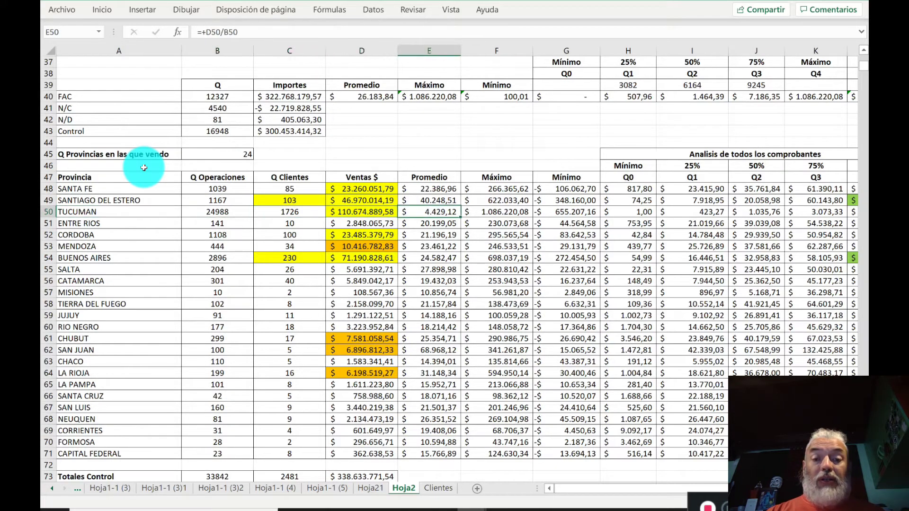
key(Left)
key(Left)
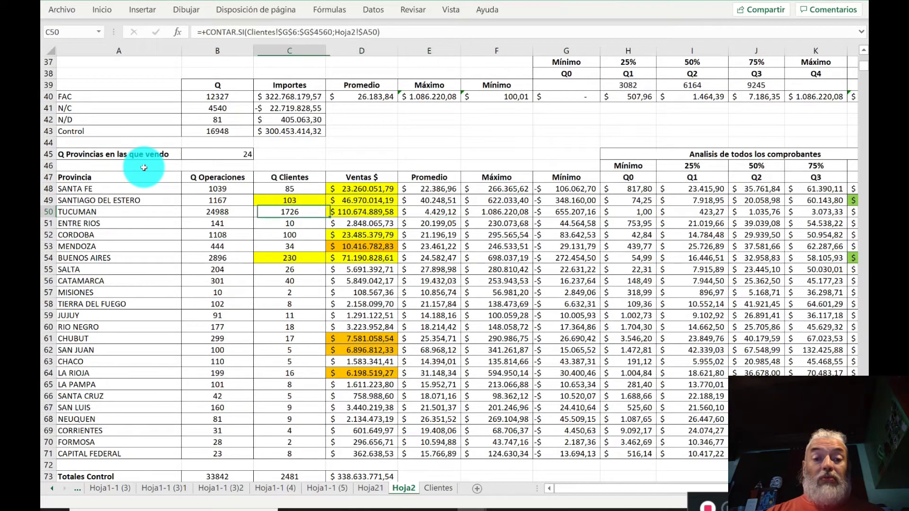
key(Right)
key(Right)
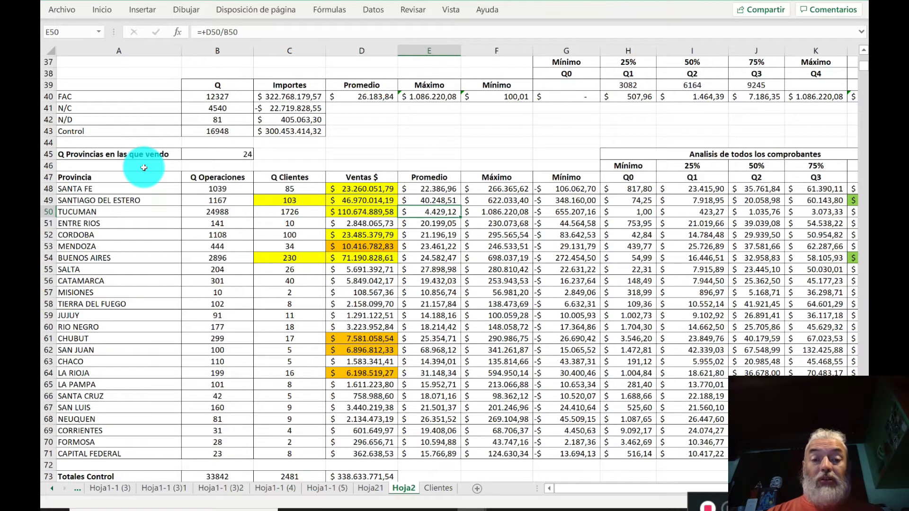
key(Left)
key(Left)
key(Left)
key(Right)
key(Right)
key(Right)
key(Left)
key(Left)
key(Left)
key(Right)
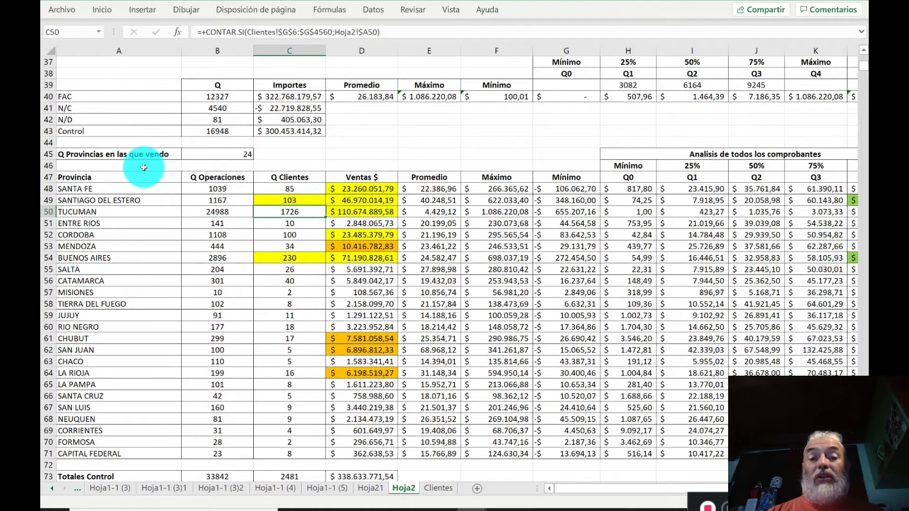
key(Right)
key(Right)
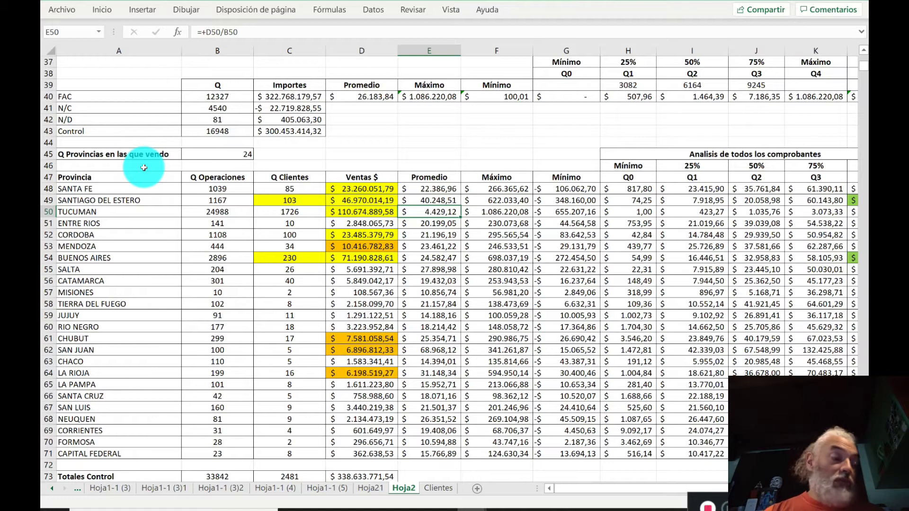
View the Análisis de Clientes section below the province table and move back up column A to FORMOSA in A70.
scroll(144, 167, down, 9)
click(142, 373)
key(Up)
key(Up)
key(Up)
key(Up)
key(Up)
key(Up)
key(Up)
key(Up)
key(Up)
key(Up)
key(Up)
key(Up)
key(Up)
key(Up)
key(Up)
key(Up)
key(Up)
key(Up)
key(Up)
key(Up)
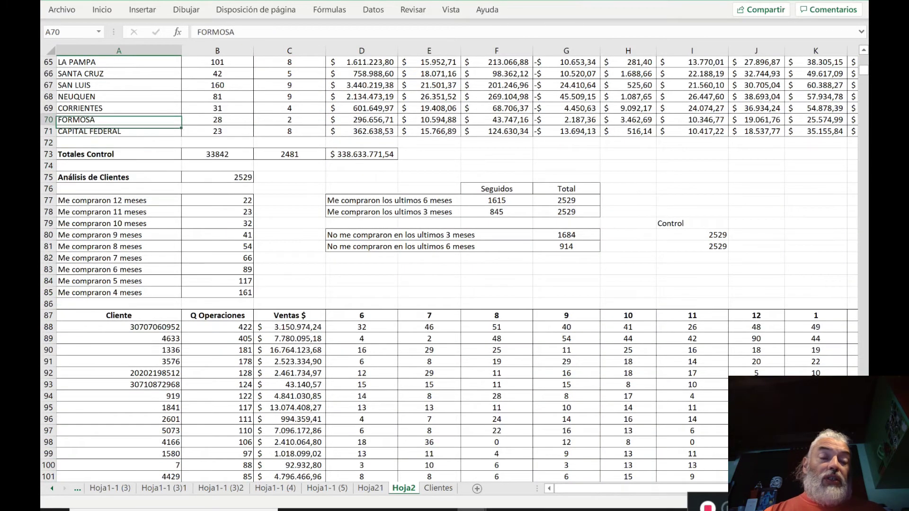
Review the province table once more along column A, from the Provincia header to the blank row below CAPITAL FEDERAL.
key(Up)
key(Up)
key(Up)
key(Down)
key(Down)
key(Down)
key(Down)
key(Down)
key(Down)
key(Down)
key(Down)
key(Down)
key(Down)
key(Down)
key(Down)
key(Down)
key(Down)
key(Down)
key(Down)
key(Down)
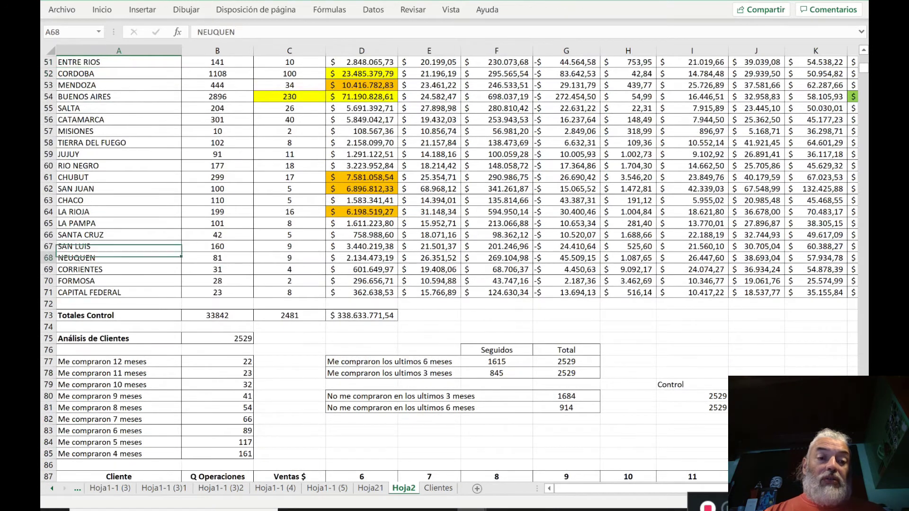
key(ctrl+Up)
key(ctrl+Down)
key(Down)
key(Down)
key(Down)
key(Down)
key(Down)
key(Down)
key(Down)
key(Down)
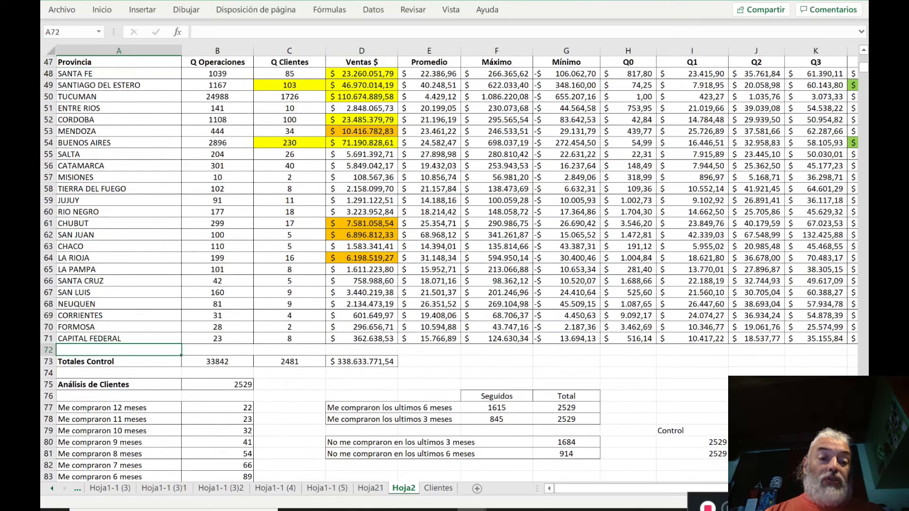
Examine the Análisis de Clientes section, covering the months-purchased categories in column A and the first rows of the Cliente table.
key(Down)
key(Down)
key(Down)
key(Down)
key(Down)
key(Down)
key(Down)
key(Down)
key(Down)
key(Down)
key(Down)
key(Down)
key(Down)
key(Down)
key(Down)
key(Down)
key(Up)
key(Up)
key(Up)
key(Up)
key(Up)
key(Up)
key(Up)
key(Up)
key(Up)
key(Up)
key(Up)
key(Up)
key(Up)
key(Up)
key(Up)
key(Up)
key(Up)
key(Up)
key(Up)
key(Up)
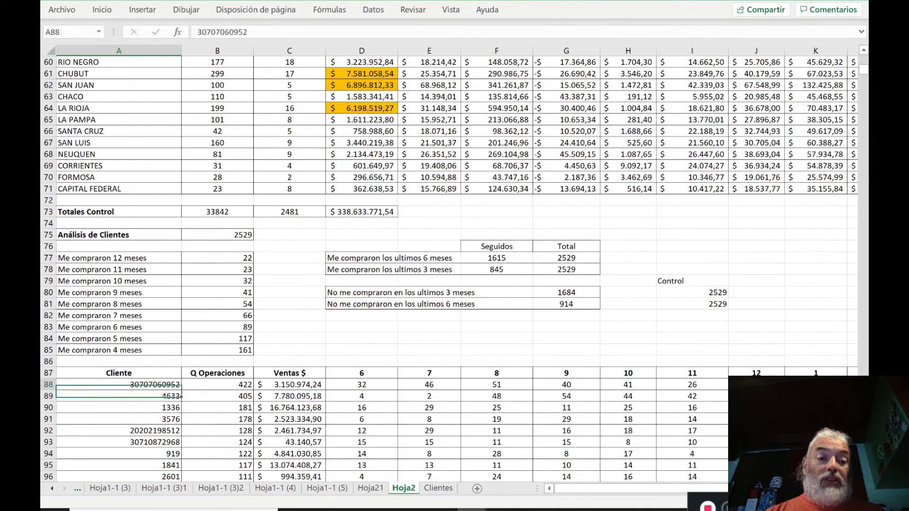
key(Down)
key(Down)
key(Down)
key(Down)
key(Down)
key(Down)
key(Down)
key(Down)
key(Down)
key(Down)
key(Down)
key(Down)
key(Down)
key(Down)
key(Down)
key(Down)
key(Down)
key(Down)
key(Down)
key(Down)
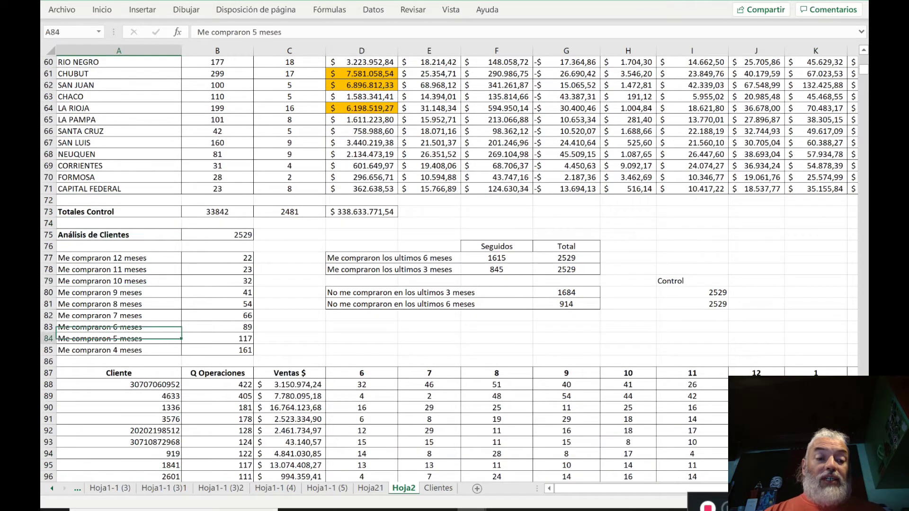
Examine the extent of the Cliente table from its header in A87 to its last rows, moving back up to A2518.
scroll(454, 265, down, 5)
key(ctrl+Up)
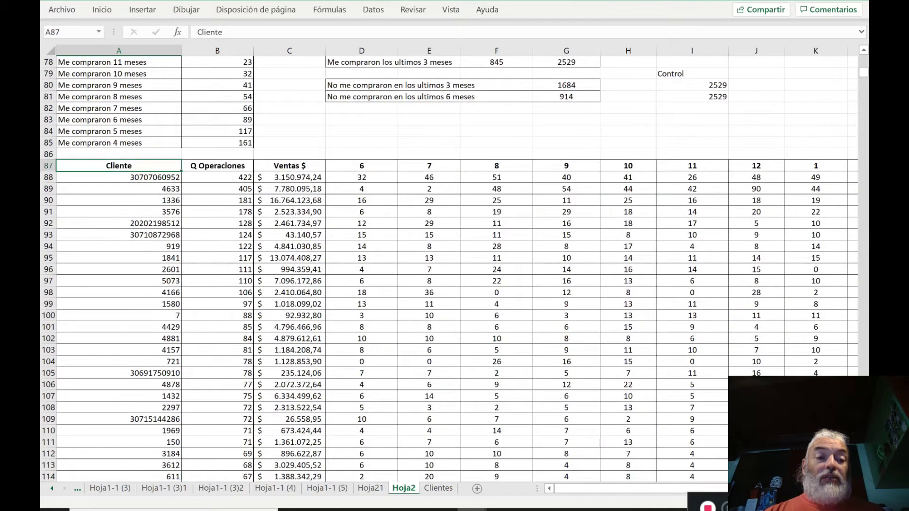
key(ctrl+Down)
key(Up)
key(Up)
key(Up)
key(Up)
key(Up)
key(Up)
key(Up)
key(Up)
key(Up)
key(Up)
key(Up)
key(Up)
key(Up)
key(Up)
key(Up)
key(Up)
key(Up)
key(Up)
key(Up)
key(Up)
key(Up)
key(Up)
key(Up)
key(Up)
key(Up)
key(Up)
key(Up)
key(Up)
key(Up)
key(Up)
key(Up)
key(Up)
key(Up)
key(Up)
key(Up)
key(Up)
key(Up)
key(Up)
key(Up)
key(Up)
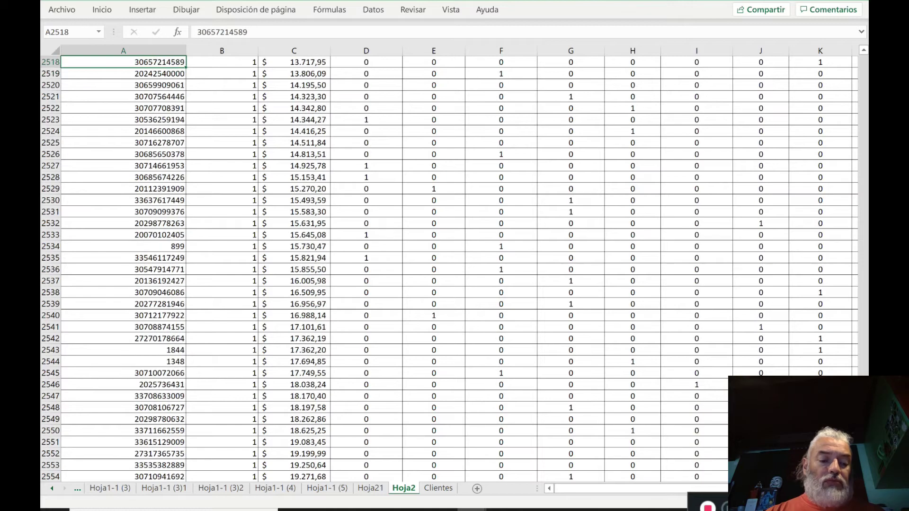
Return up column A from the end of the Cliente table to the Q Cpbtes con Clientes identificables row in A32.
key(Up)
key(Up)
key(Up)
key(Up)
key(Up)
key(Up)
key(Up)
key(Up)
key(Up)
key(Up)
key(Up)
key(Up)
key(Up)
key(Up)
key(Up)
key(ctrl+Up)
key(Up)
key(Up)
key(Up)
key(Up)
key(Up)
key(Up)
key(Up)
key(Up)
key(Up)
key(Up)
key(Up)
key(Up)
key(Up)
key(Up)
key(Up)
key(Up)
key(Up)
key(Up)
key(Up)
key(Up)
key(Up)
key(Up)
key(Up)
key(Up)
key(Up)
key(Up)
key(Up)
key(Up)
key(Up)
key(Up)
key(Up)
key(Up)
key(Up)
key(Up)
key(Up)
key(Up)
key(Up)
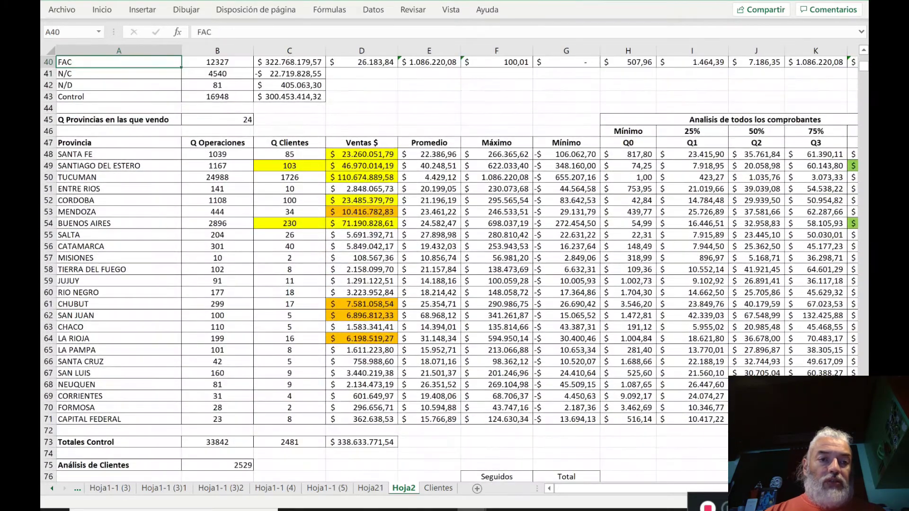
key(Up)
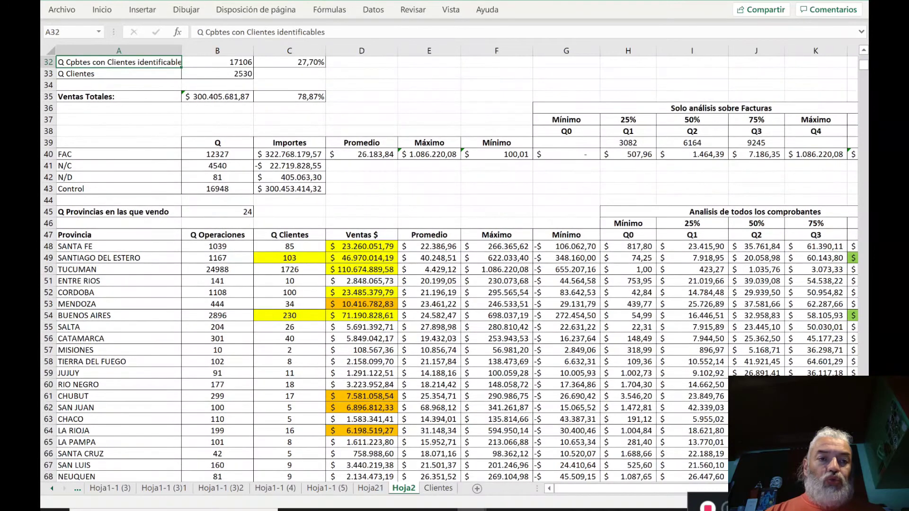
Move back down column A past the province table to the Análisis de Clientes section and the top of the Cliente table.
key(ctrl+Down)
key(ctrl+Down)
key(ctrl+Down)
key(ctrl+Down)
key(ctrl+Down)
key(ctrl+Down)
key(ctrl+Down)
key(ctrl+Down)
key(ctrl+Down)
key(ctrl+Down)
key(ctrl+Down)
key(ctrl+Down)
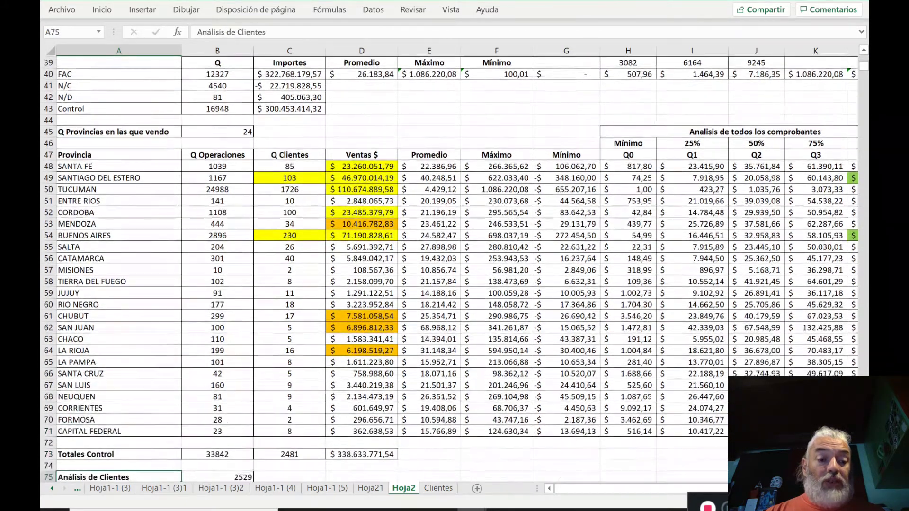
scroll(450, 265, down, 5)
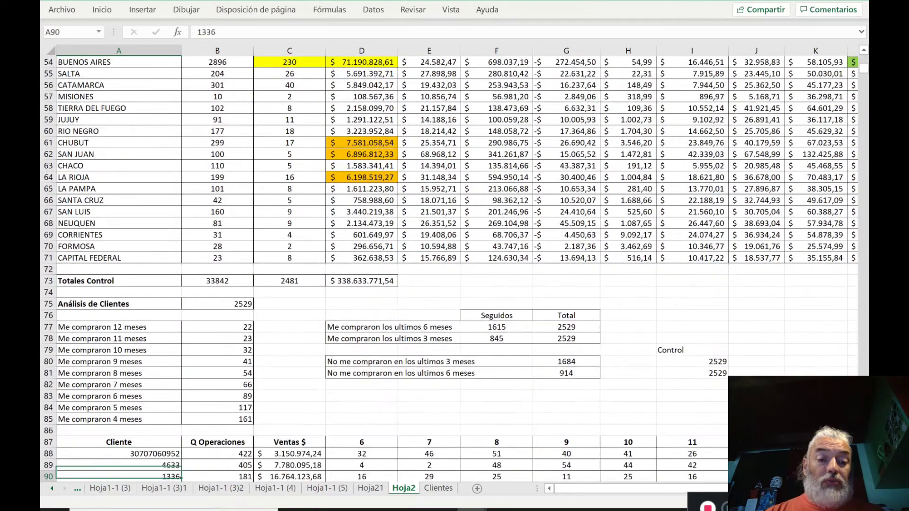
key(Down)
key(Up)
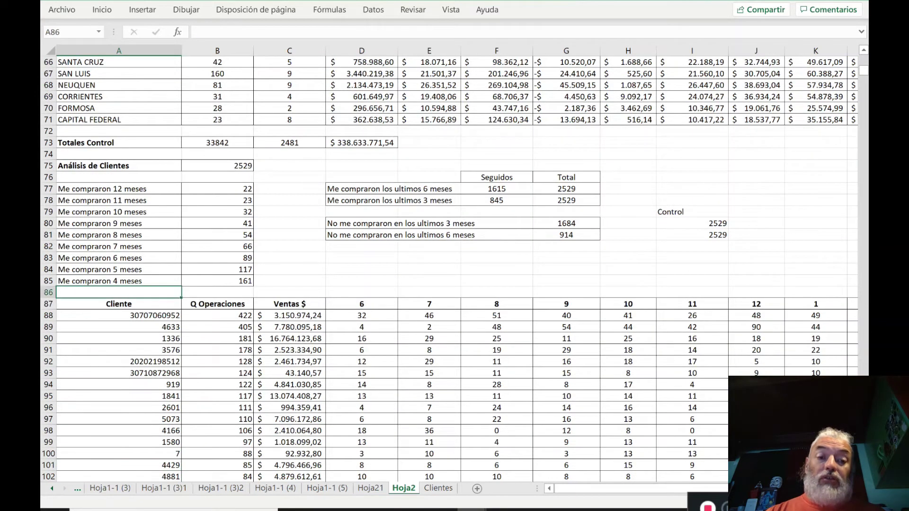
Examine the Cliente and Q Operaciones headers in row 87 and the first client identifiers below them in column A.
key(Right)
key(Left)
key(Right)
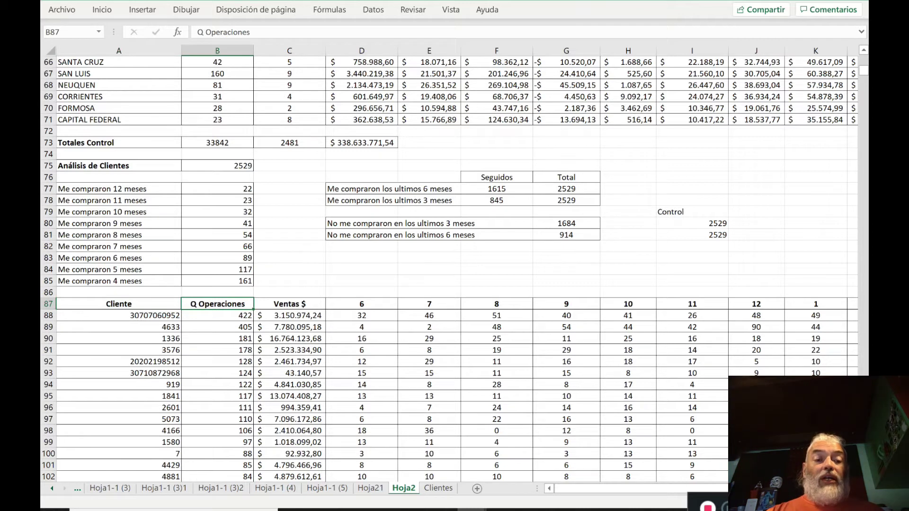
key(Down)
key(Left)
key(Down)
key(Down)
key(Down)
key(Down)
key(Down)
key(Down)
key(Down)
key(Down)
key(Down)
key(Down)
key(Down)
key(Down)
key(Down)
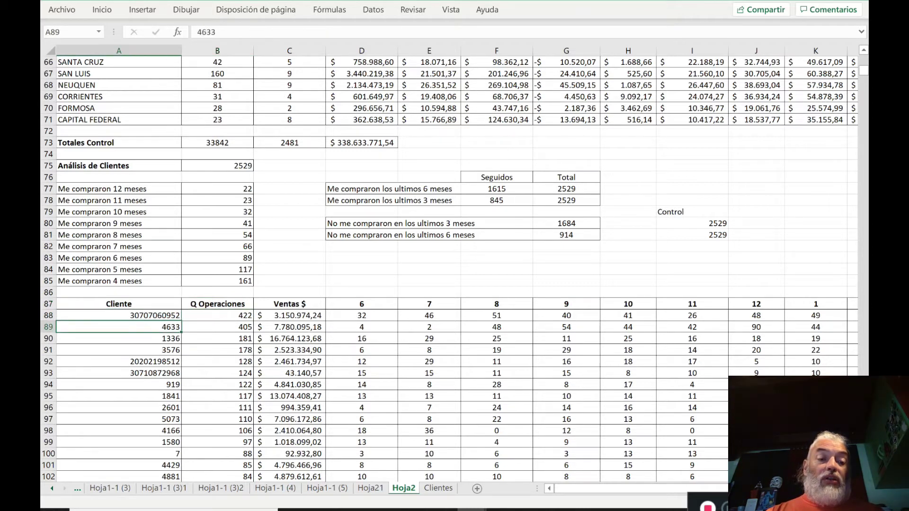
key(Up)
key(Up)
key(Up)
key(Up)
key(Up)
key(Up)
key(Up)
key(Up)
key(Up)
key(Up)
key(Up)
key(Up)
key(Up)
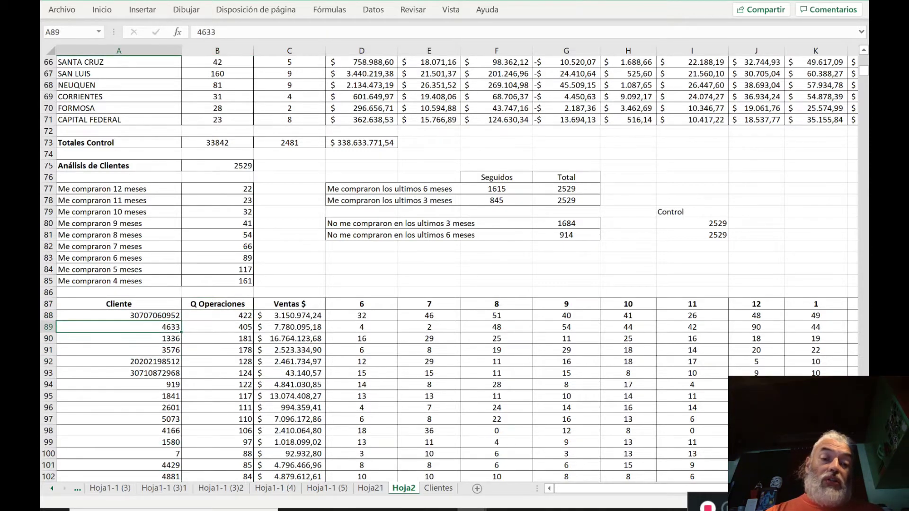
Inspect the CONTAR.SI formula in B88 and the SUMAR.SI.CONJUNTO formula in C88 for the first client.
key(Right)
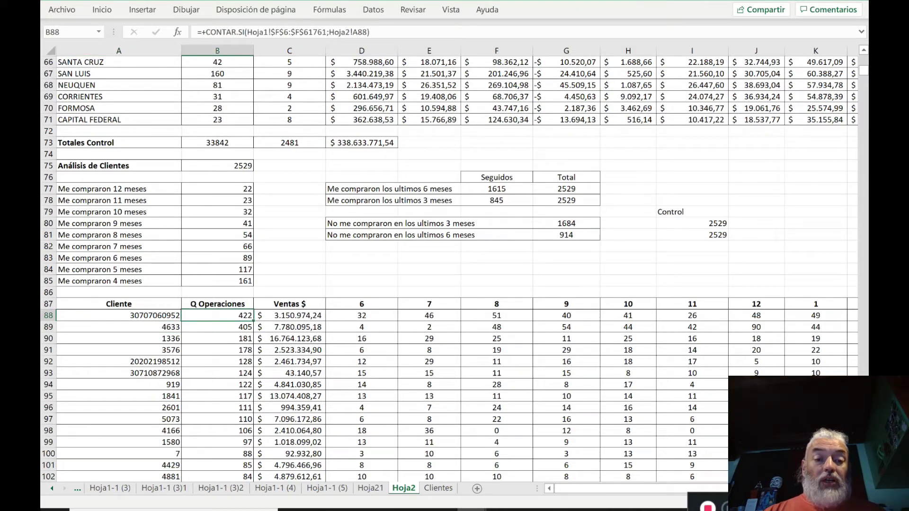
key(Right)
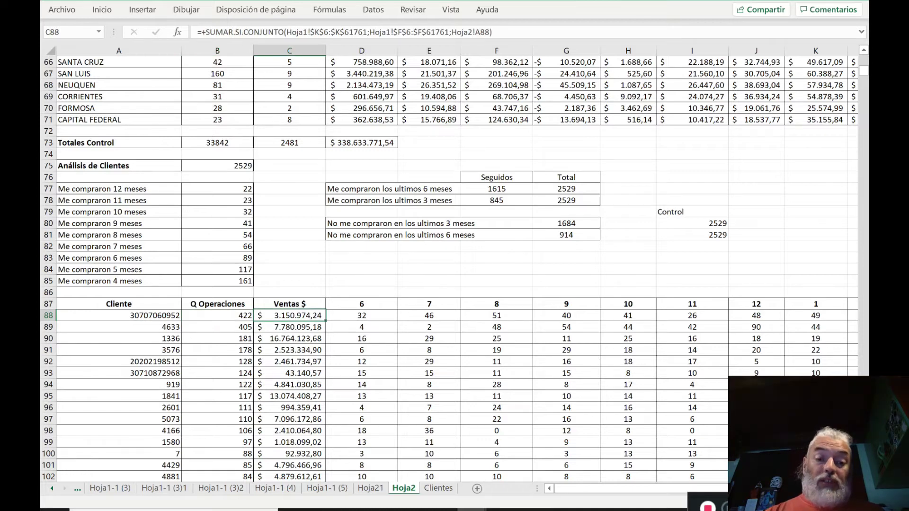
key(Left)
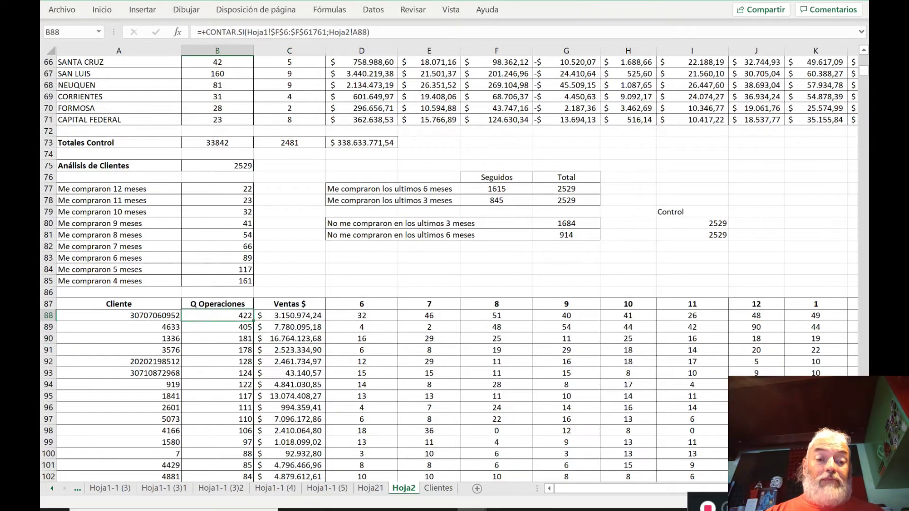
key(Up)
key(Down)
key(Left)
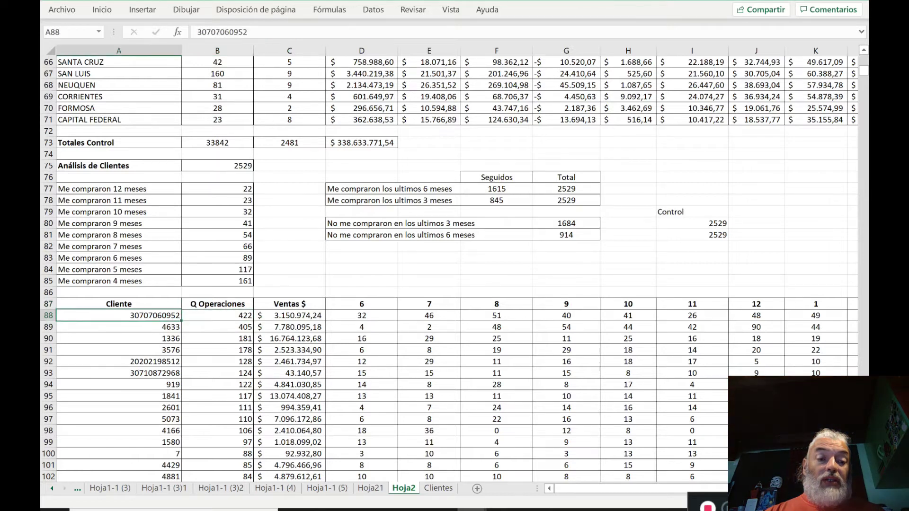
key(Right)
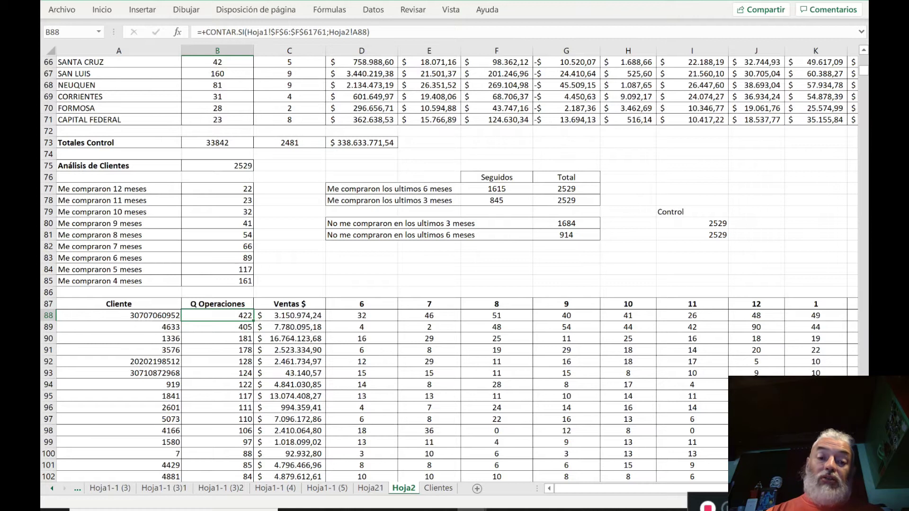
key(Right)
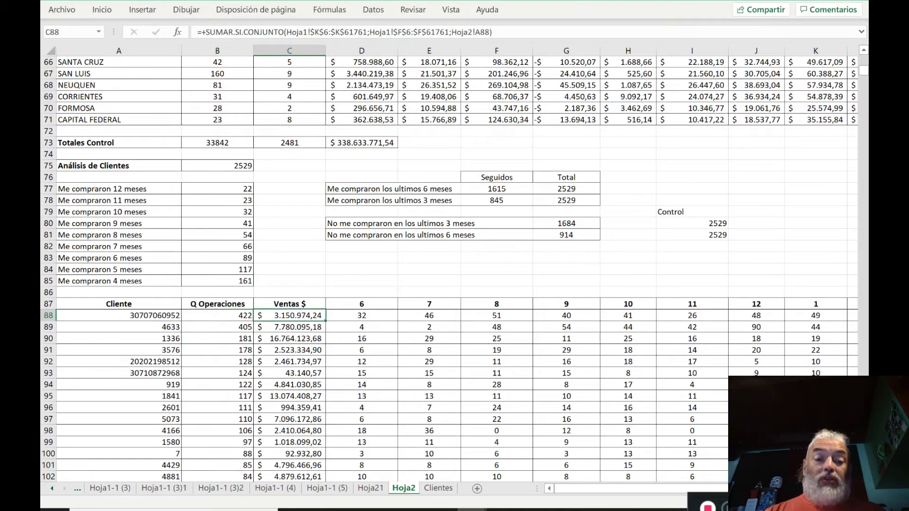
Compare the operation count and sales amount of the client in row 90 with the sales of the clients above it.
key(Down)
key(Down)
key(Left)
key(Left)
key(Right)
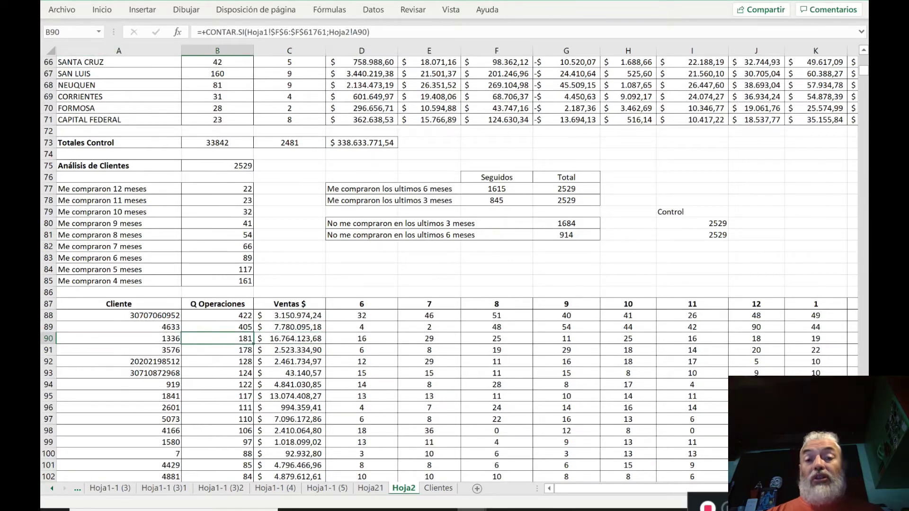
key(Right)
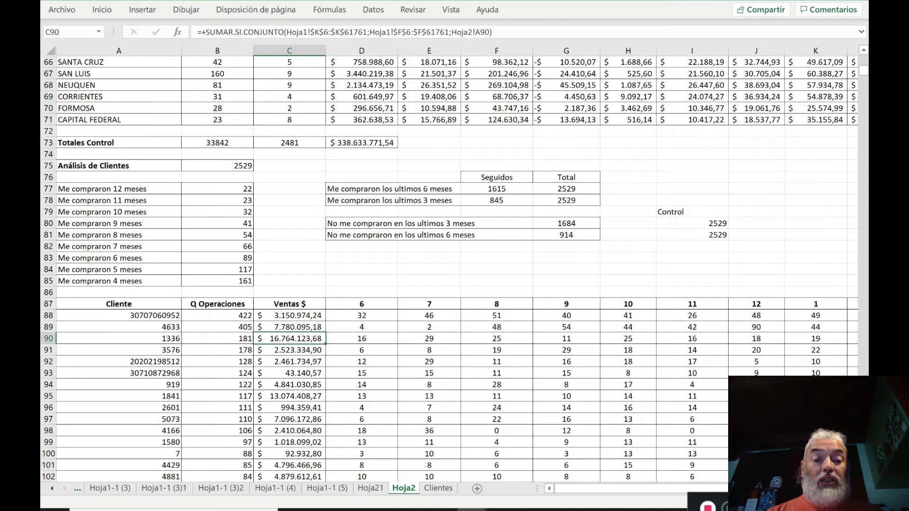
key(Up)
key(Up)
key(Up)
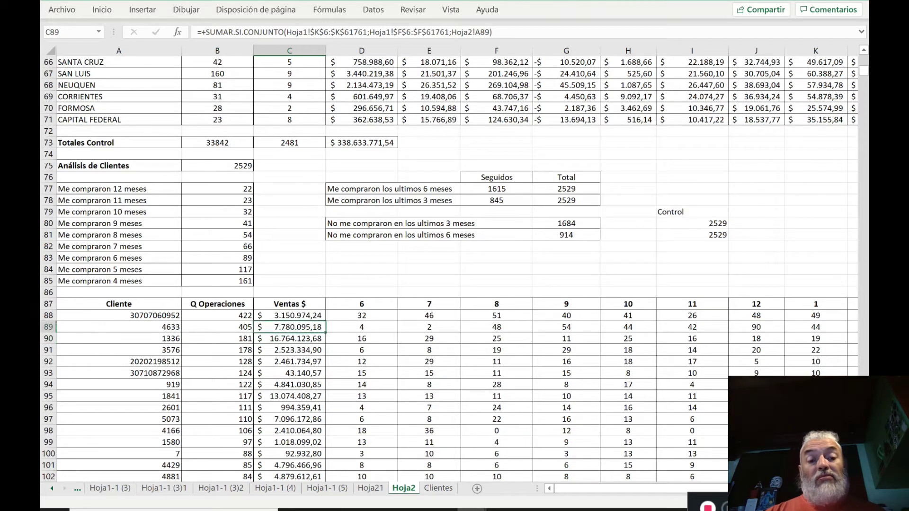
Compare Q Operaciones against Ventas $ across the leading clients, from row 88 down to row 95.
key(Down)
key(Down)
key(Down)
key(Up)
key(Up)
key(Down)
key(Down)
key(Down)
key(Up)
key(Up)
key(Up)
key(Left)
key(Down)
key(Down)
key(Right)
key(Up)
key(Up)
key(Left)
key(Down)
key(Down)
key(Up)
key(Up)
key(Down)
key(Down)
key(Down)
key(Down)
key(Down)
key(Down)
key(Down)
key(Right)
key(Left)
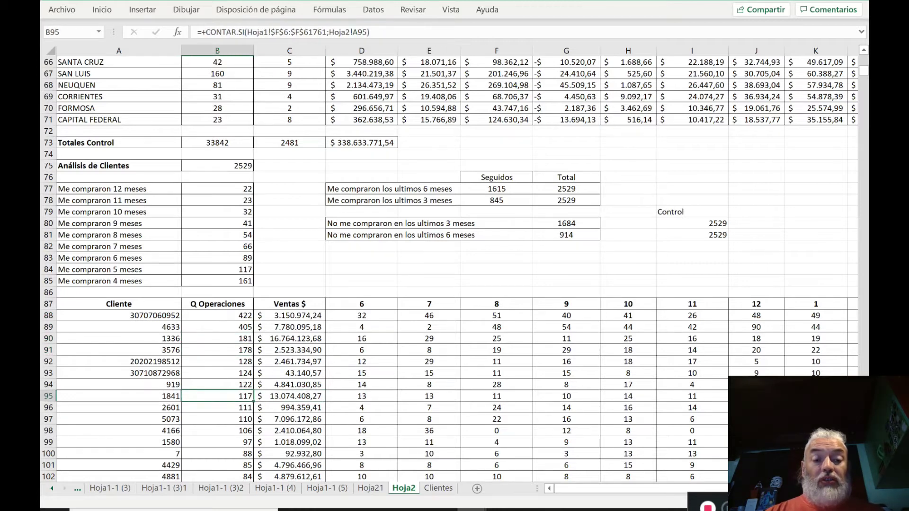
key(Right)
key(Left)
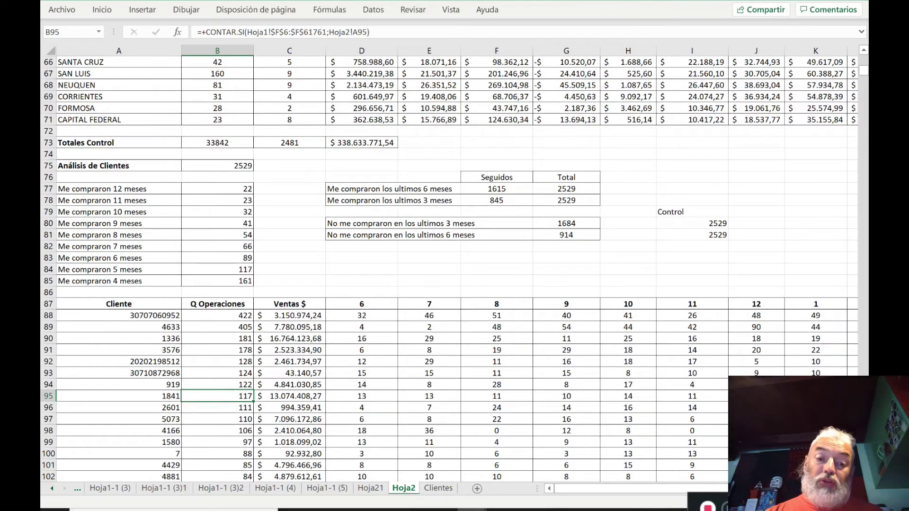
Inspect the monthly CONTAR.SI.CONJUNTO formula in column D and its month 6 header in D87.
click(362, 397)
click(361, 384)
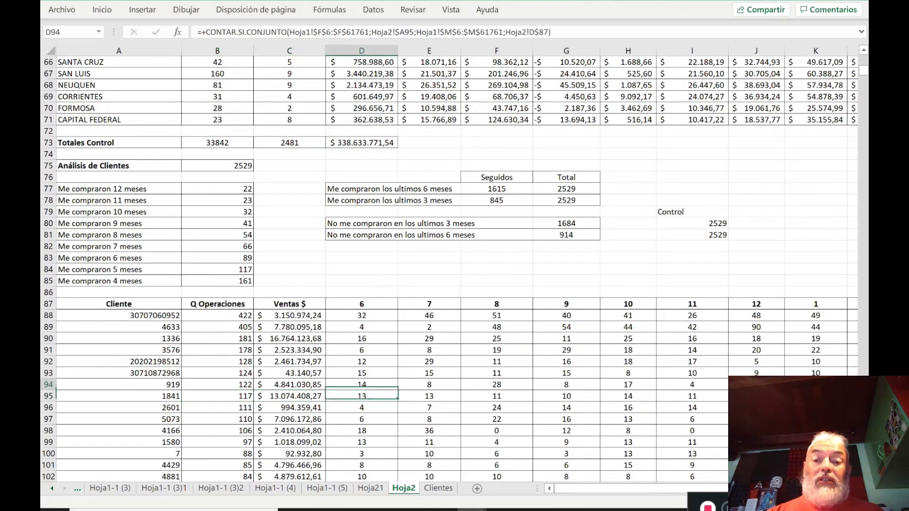
key(ctrl+Up)
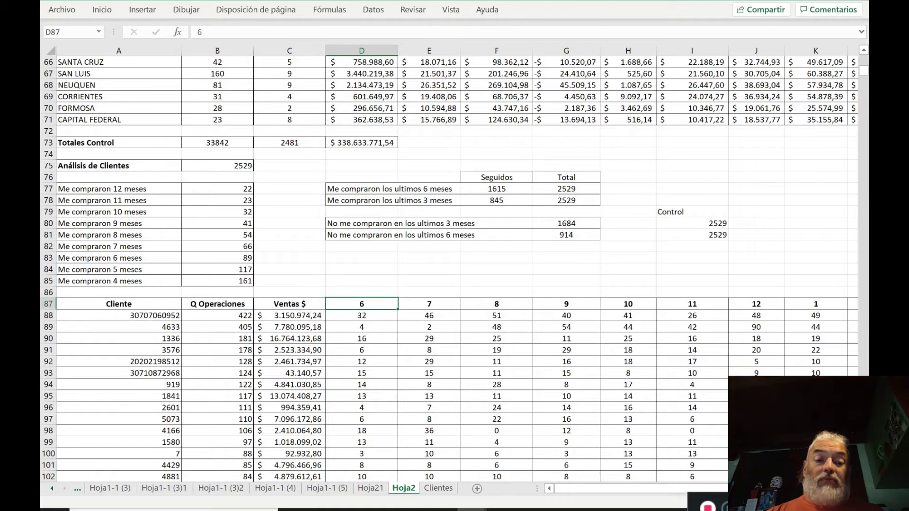
key(Down)
key(Up)
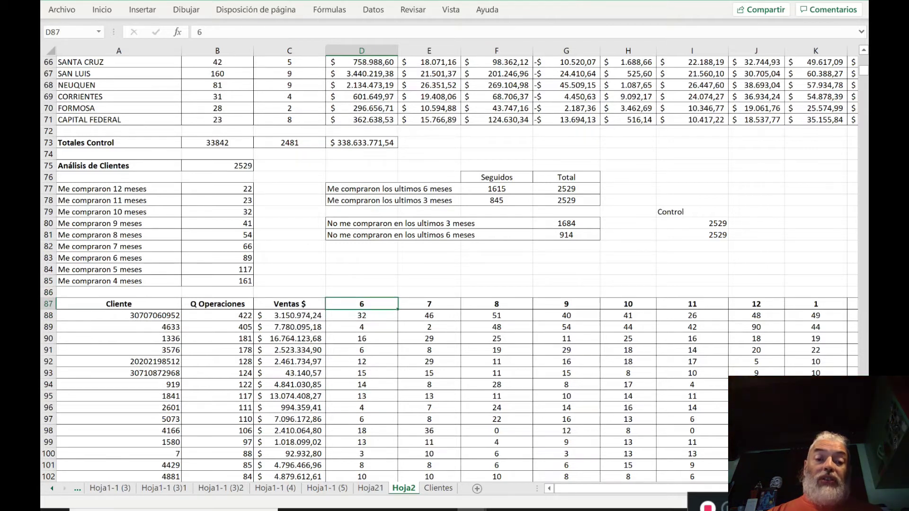
Review the month headers in row 87 from month 6 through month 5, and return to the first months.
key(Left)
key(Left)
key(Down)
key(Up)
key(Right)
key(Right)
key(Right)
key(Right)
key(Right)
key(Right)
key(Right)
key(Right)
key(Right)
key(Right)
key(Right)
key(Right)
key(Right)
key(Right)
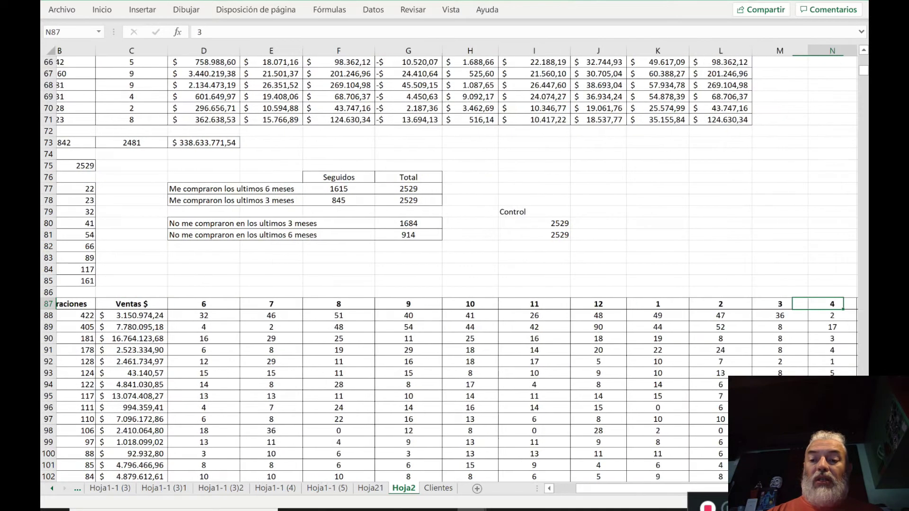
key(Right)
key(Left)
key(Left)
key(Left)
key(Left)
key(Left)
key(Left)
key(Left)
key(Left)
key(Left)
key(Left)
key(Left)
key(Left)
key(Left)
key(Left)
key(Left)
key(Left)
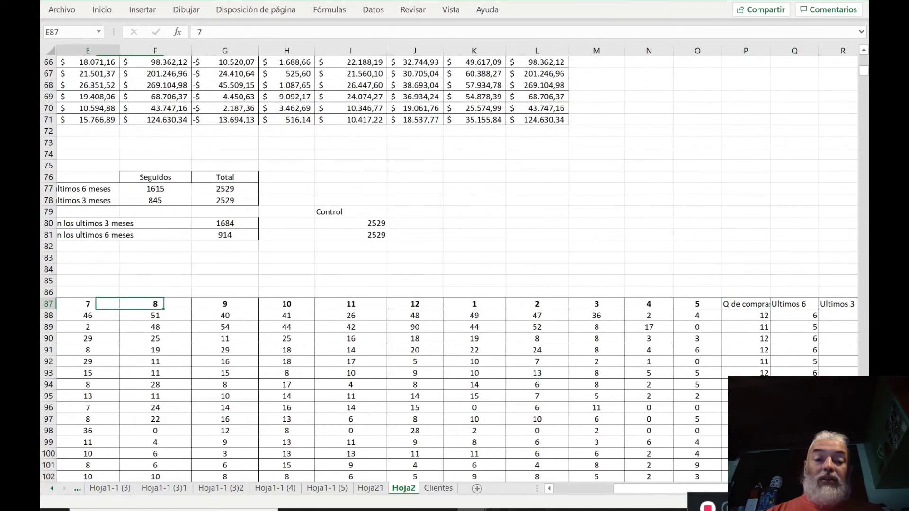
Check the Análisis de Clientes block above the month headers, and return to the first client's Q Operaciones in B88.
key(Right)
key(Right)
key(Right)
key(Up)
key(Up)
key(Up)
key(Up)
key(Up)
key(Up)
key(Up)
key(Up)
key(Up)
key(Up)
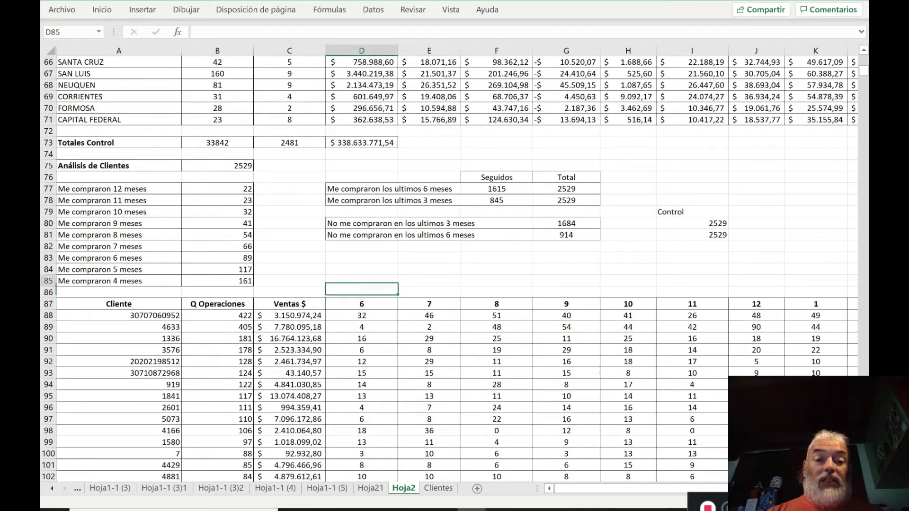
key(Left)
key(Left)
key(Down)
key(Down)
key(Down)
key(Down)
key(Down)
key(Down)
key(Down)
key(Down)
key(Down)
key(Down)
key(Down)
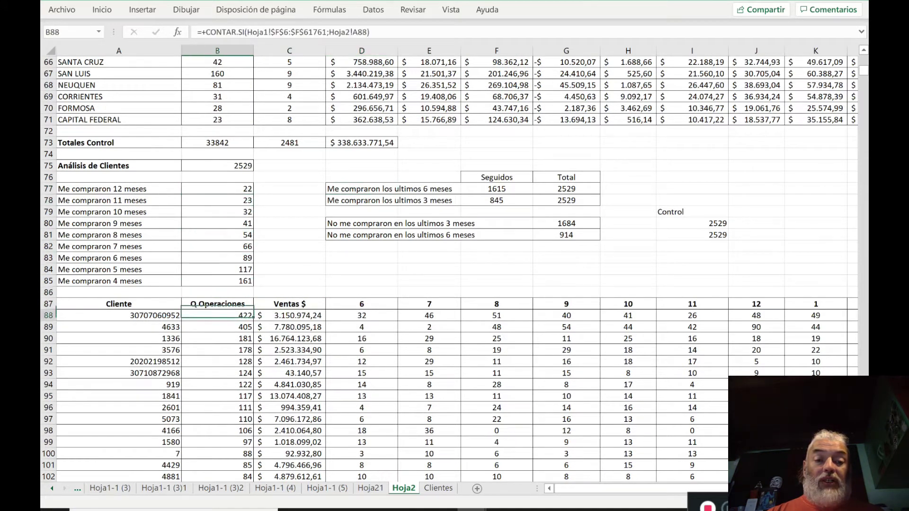
Inspect the first client's monthly CONTAR.SI.CONJUNTO counts in row 88 up to month 8.
key(Right)
key(Right)
key(Right)
key(Right)
key(Right)
key(Right)
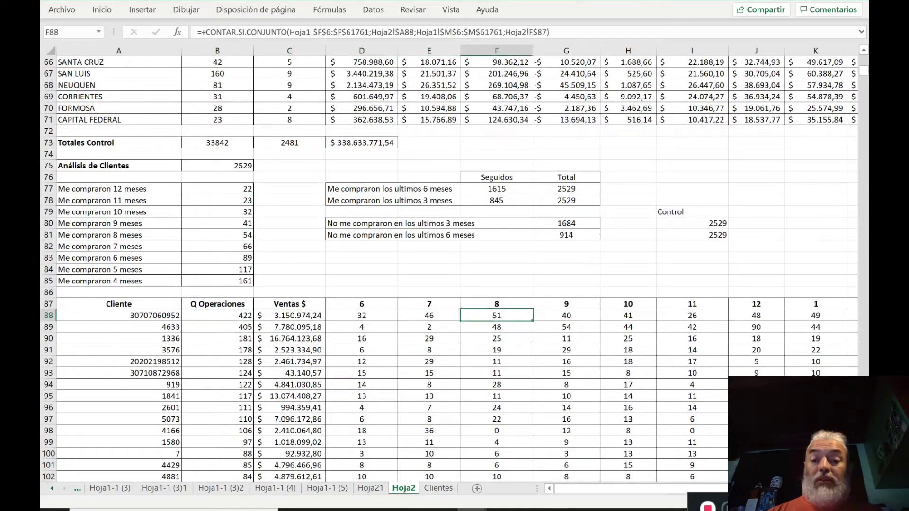
Compare the monthly purchase counts of the clients from row 91 down to row 95.
key(Down)
key(Down)
key(Down)
key(Left)
key(Left)
key(Left)
key(Left)
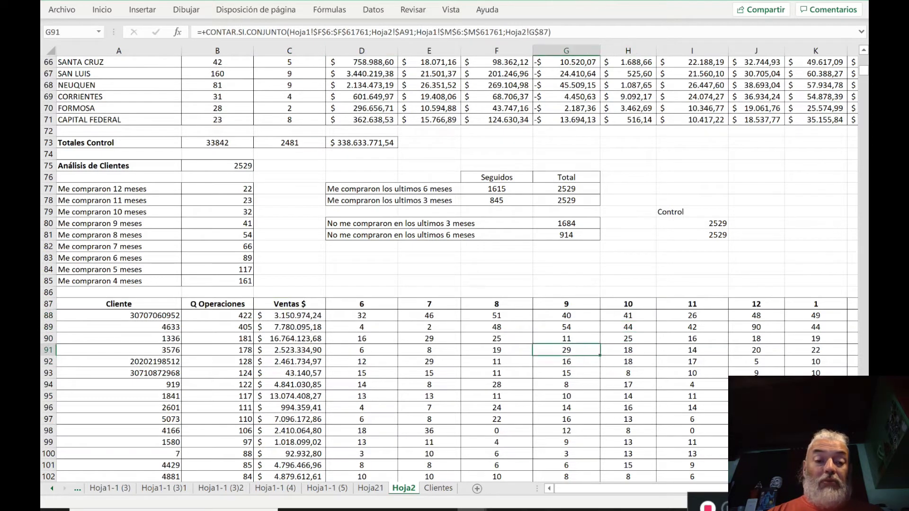
key(Left)
key(Down)
key(Down)
key(Down)
key(Down)
key(Right)
key(Right)
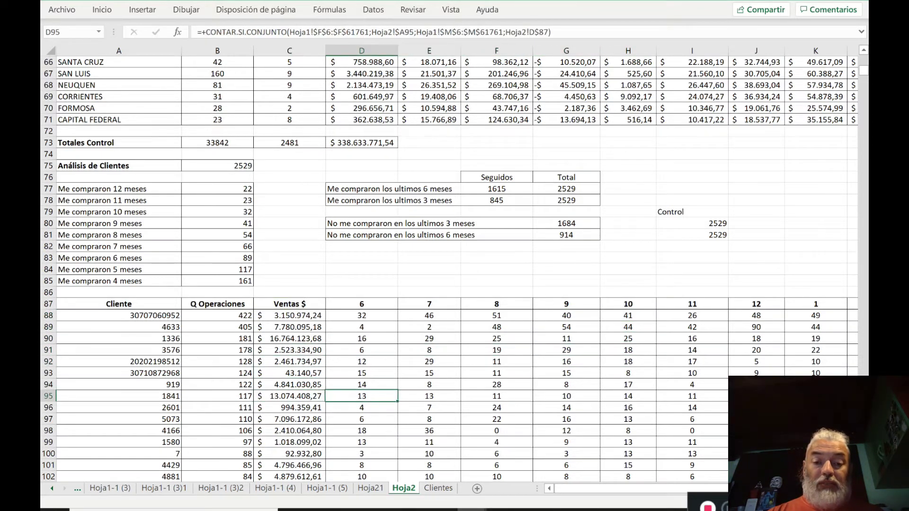
Read the monthly purchase counts of the client in row 95 across the month columns and back.
key(Left)
key(Right)
key(Right)
key(Right)
key(Right)
key(Right)
key(Right)
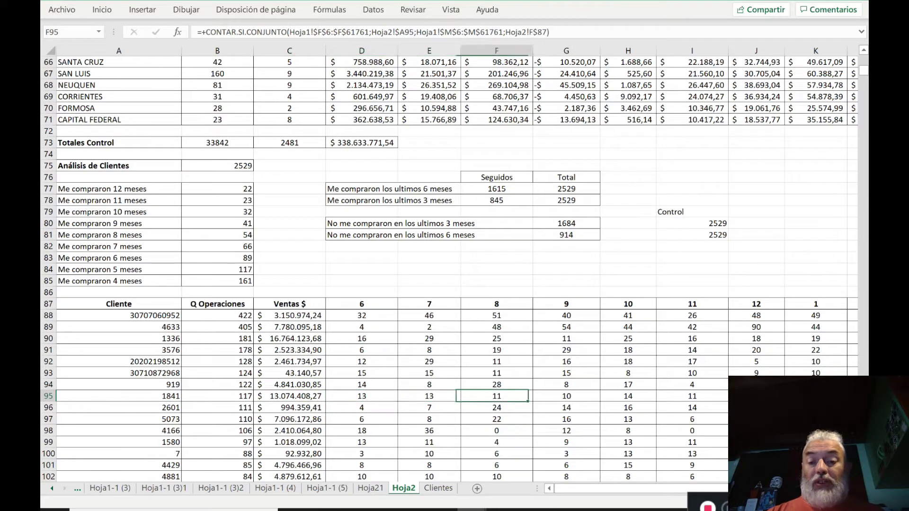
key(Right)
key(Right)
key(Right)
key(Right)
key(Right)
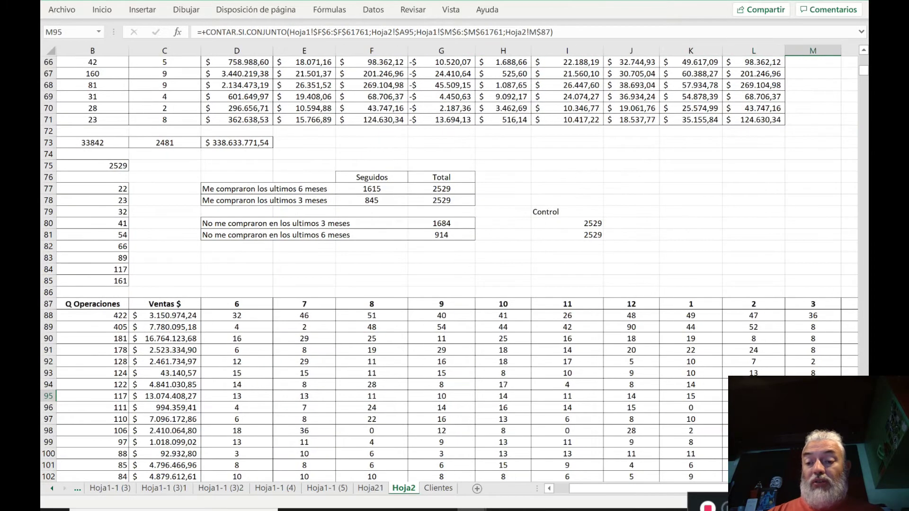
key(Left)
key(Left)
key(Left)
key(Left)
key(Left)
key(Left)
key(Left)
key(Left)
key(Left)
key(Left)
key(Left)
key(Left)
key(Left)
key(Left)
key(Left)
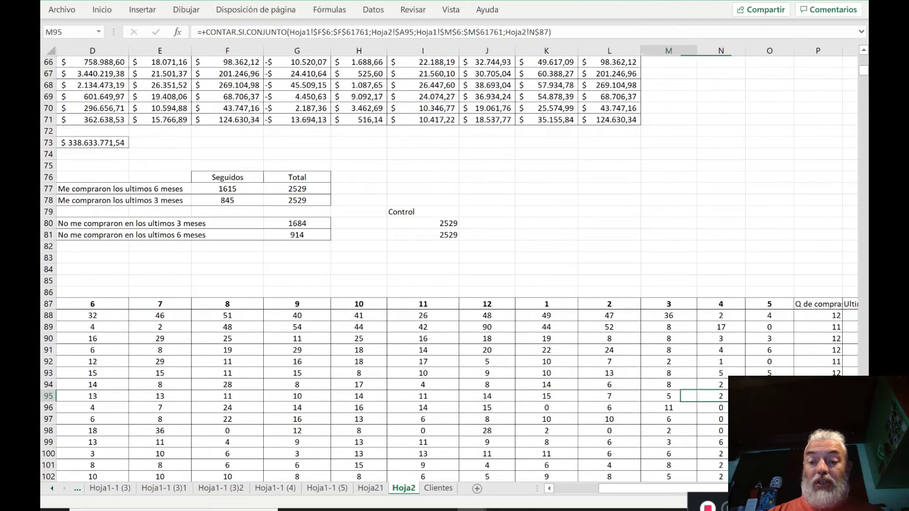
Return to the first client in row 88 and follow the monthly purchase counts through month 5 in O88.
key(Right)
key(Right)
key(Right)
key(Up)
key(Up)
key(Up)
key(Up)
key(Up)
key(Up)
key(Up)
key(Right)
key(Right)
key(Right)
key(Right)
key(Right)
key(Right)
key(Right)
key(Right)
key(Right)
key(Right)
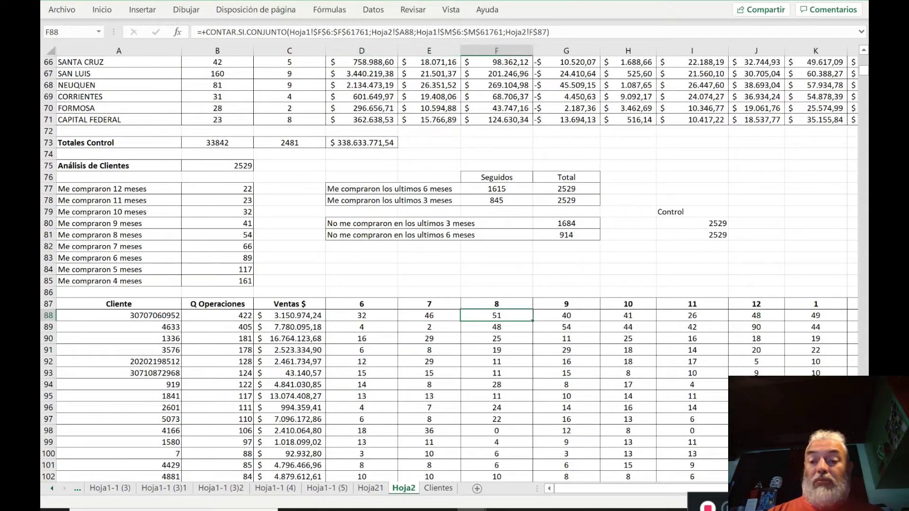
key(Right)
key(Right)
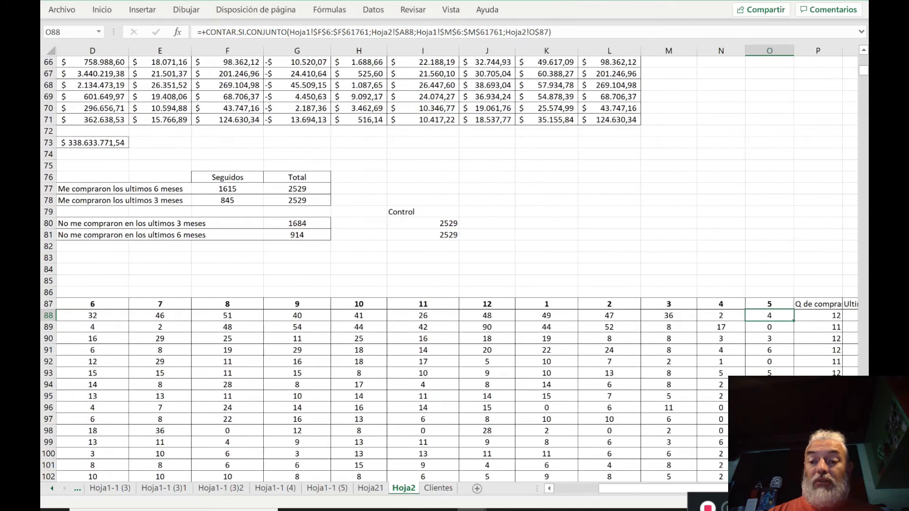
Go back across the first client's monthly counts and inspect the month 6 formula in D88.
key(Left)
key(Left)
key(Left)
key(Left)
key(Left)
key(Left)
key(Left)
key(Left)
key(Left)
key(Left)
key(Left)
key(Left)
key(Left)
key(Left)
key(Left)
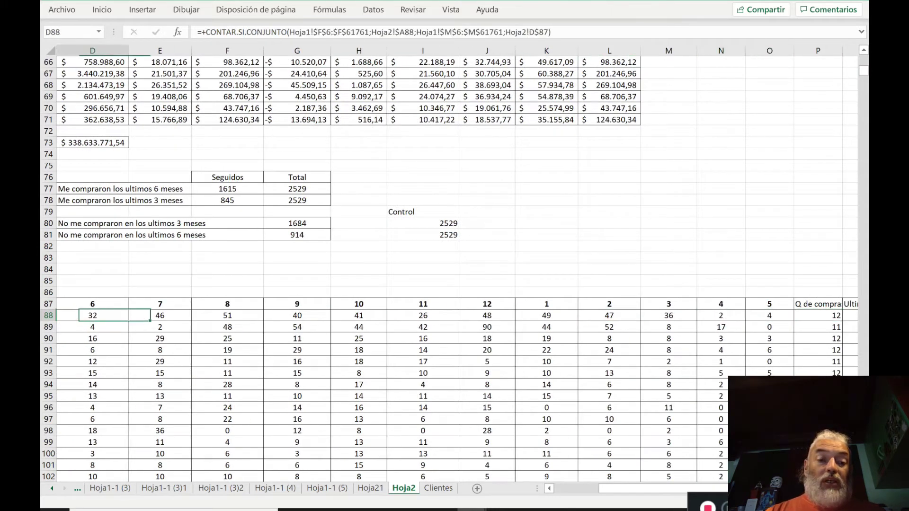
key(Right)
key(Right)
key(Right)
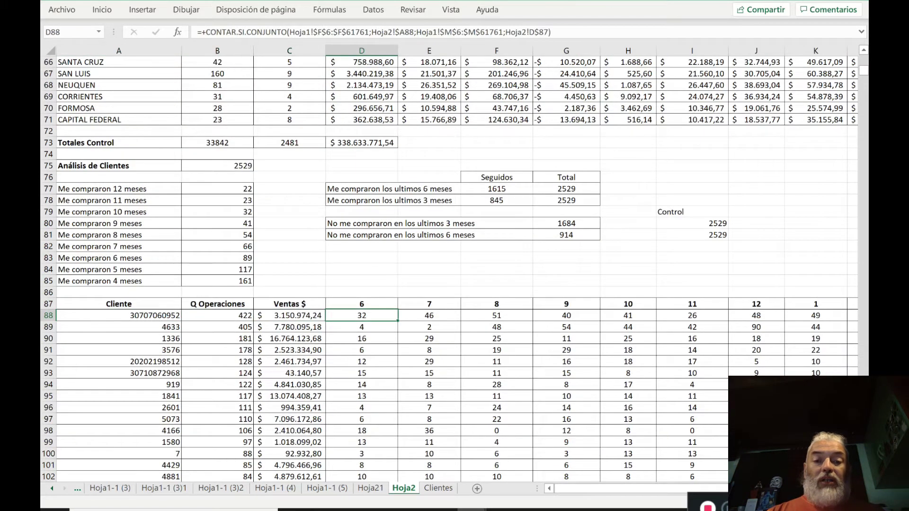
Read the month headers in row 87 across to the "Q de compras" header in P87.
key(Up)
key(Right)
key(Right)
key(Right)
key(Right)
key(Right)
key(Right)
key(Right)
key(Right)
key(Right)
key(Right)
key(Right)
key(Right)
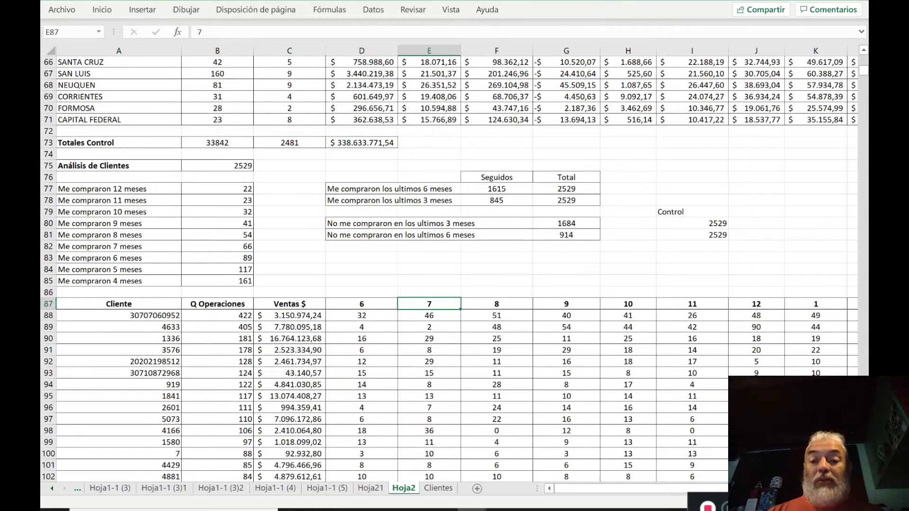
key(Right)
key(Left)
key(Left)
key(Left)
key(Left)
key(Right)
key(Right)
key(Right)
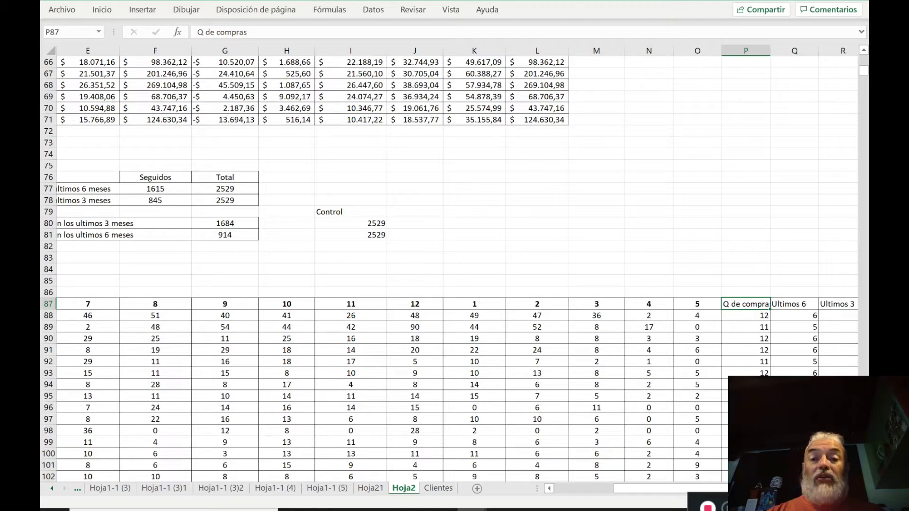
Look over the recent-purchase headers beside "Q de compras", through "No Ultimos 6", and go back to P87.
key(Right)
key(Right)
key(Right)
key(Left)
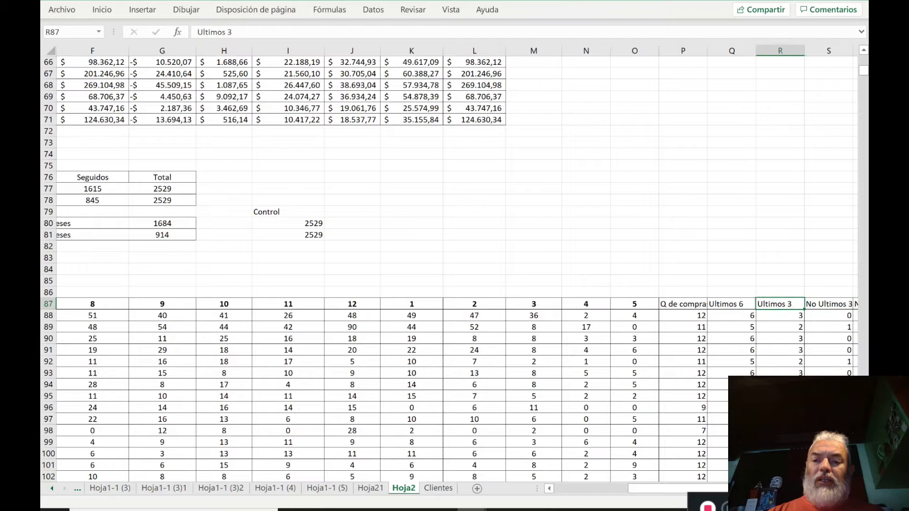
key(Left)
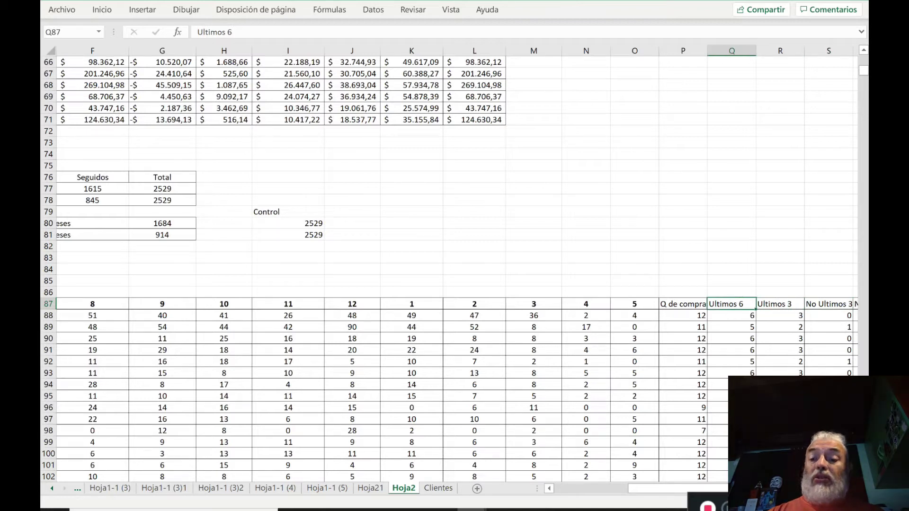
key(Right)
key(Right)
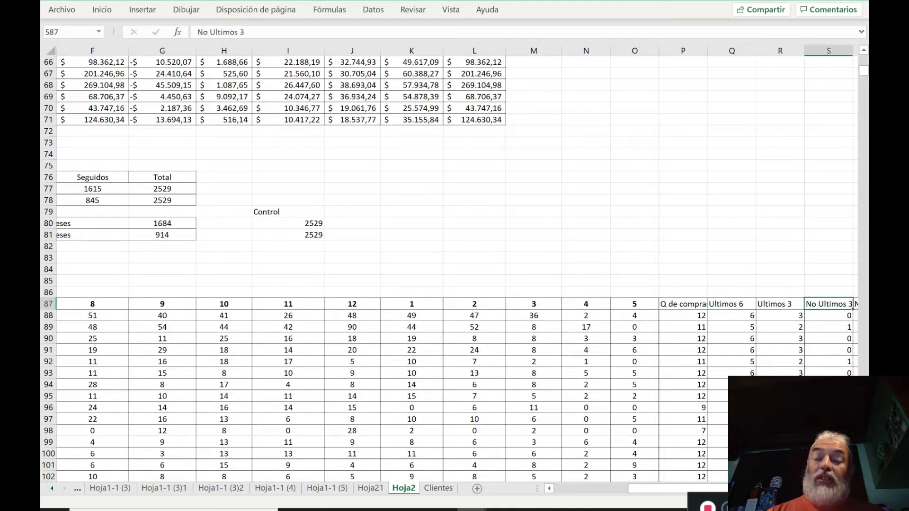
key(Left)
key(Left)
key(Right)
key(Right)
key(Right)
key(Right)
key(Right)
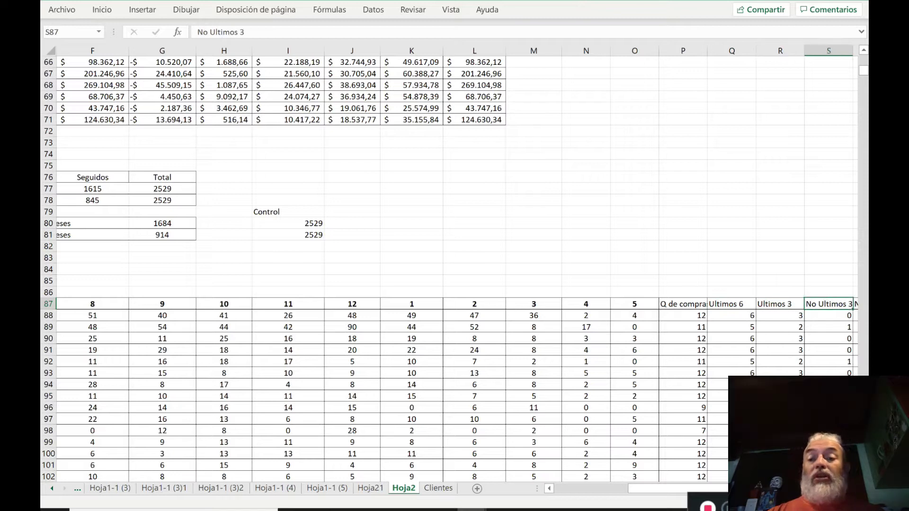
key(Left)
key(Left)
key(Left)
key(Left)
key(Left)
key(Left)
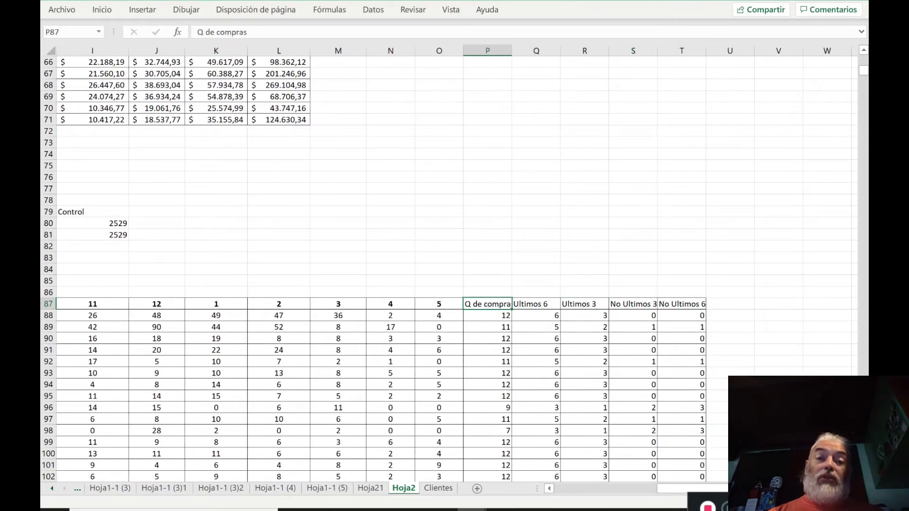
Examine the headers "Ultimos 6", "Ultimos 3", "No Ultimos 3" and "No Ultimos 6" one by one in Q87:T87.
click(536, 304)
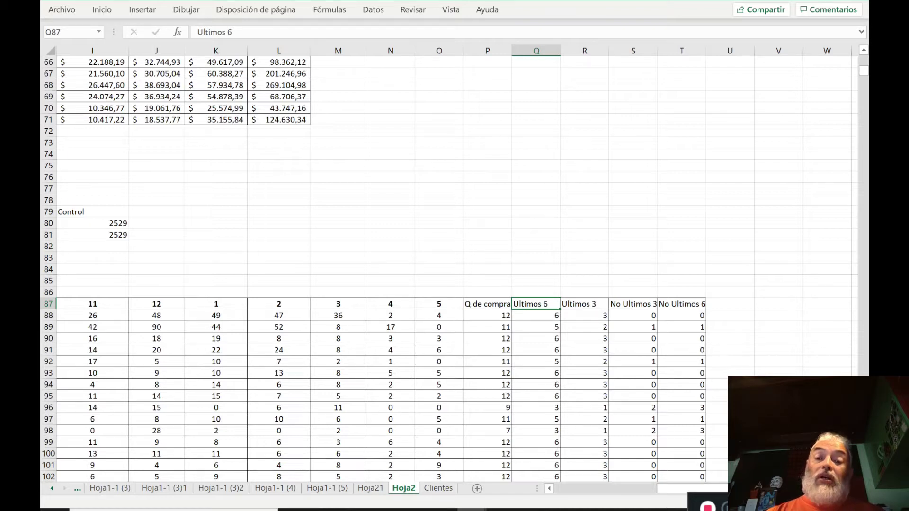
click(585, 304)
click(632, 303)
click(585, 304)
click(633, 304)
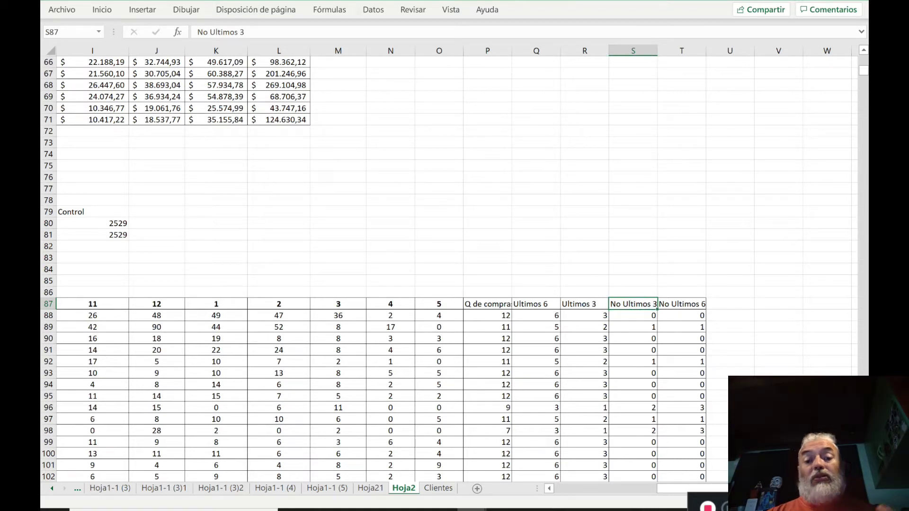
click(682, 304)
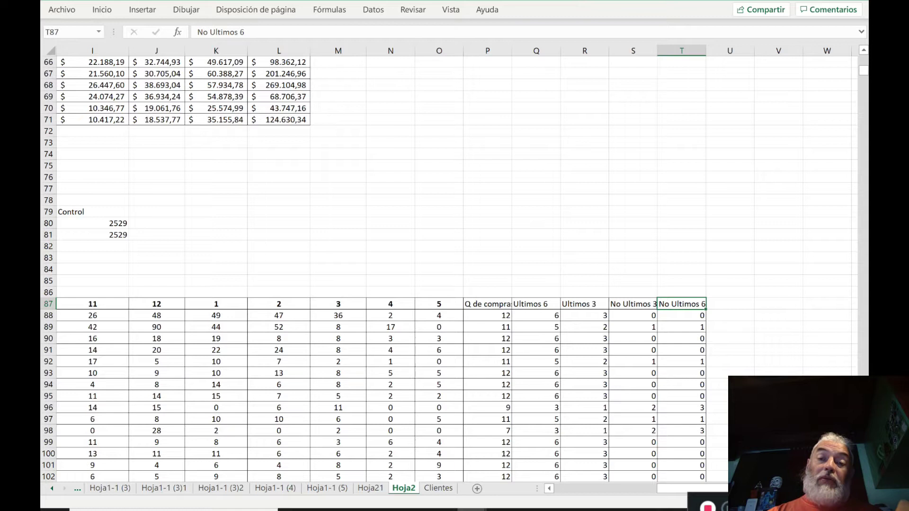
click(682, 315)
click(681, 304)
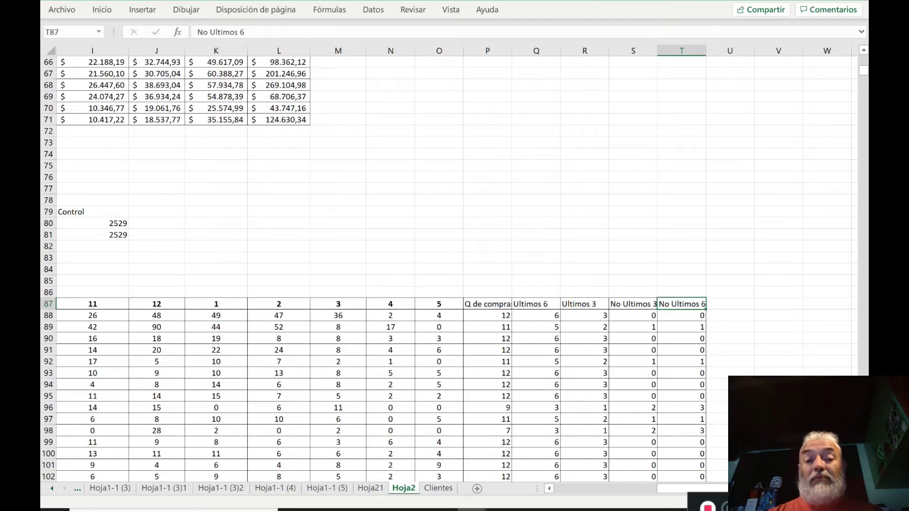
Review the purchase-count and recent-purchase headers in row 87 once more, in both directions.
key(Left)
key(Left)
key(Left)
key(Left)
key(Left)
key(Right)
key(Right)
key(Right)
key(Right)
key(Right)
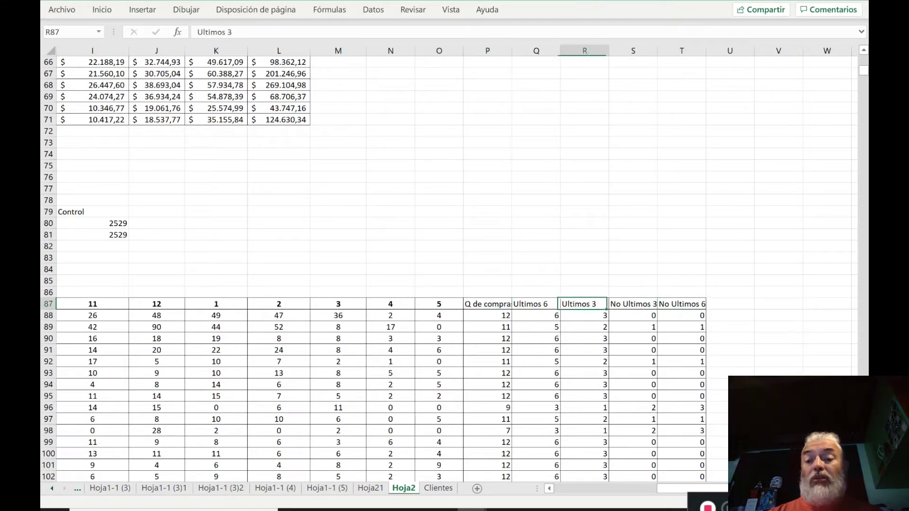
Go back along the row 87 headers from the recent-purchase columns to "Ventas $" in C87.
key(Left)
key(Left)
key(Left)
key(Left)
key(Left)
key(Left)
key(Left)
key(Left)
key(Left)
key(Left)
key(Left)
key(Left)
key(Left)
key(Left)
key(Left)
key(Left)
key(Left)
key(Left)
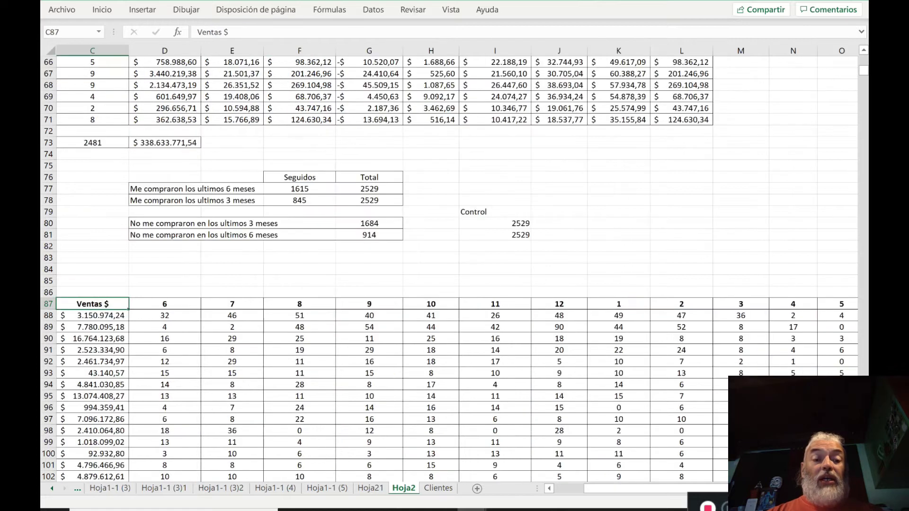
Review the month headers through month 1 in K87 and return to the "Cliente" header in A87.
key(Right)
key(Right)
key(Right)
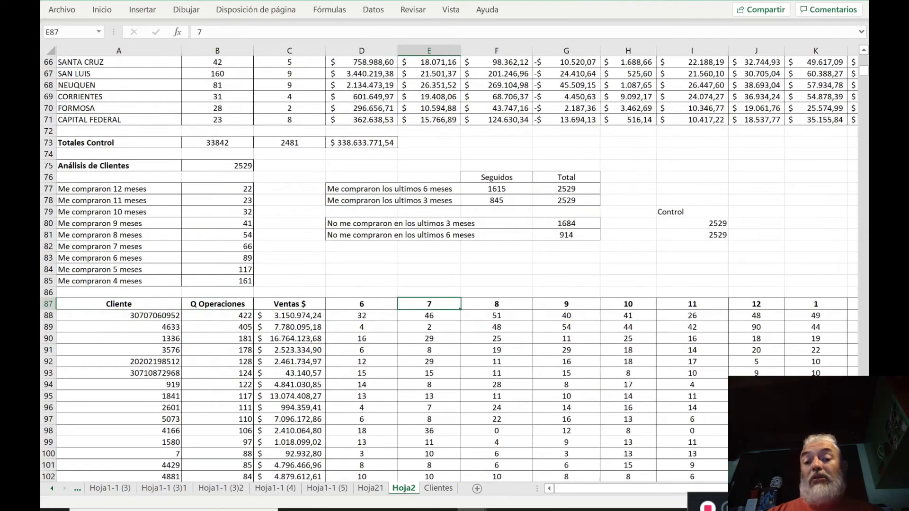
key(Right)
key(Right)
key(Right)
key(Right)
key(Right)
key(Right)
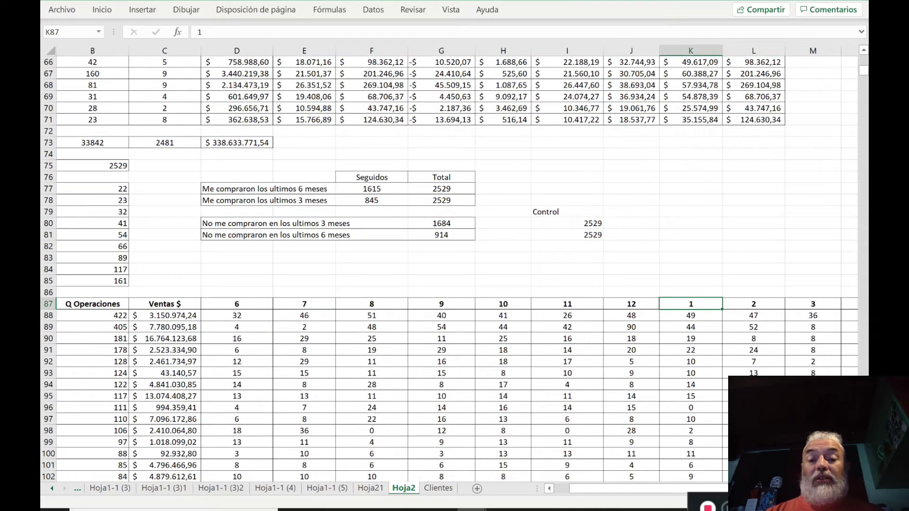
key(Left)
key(Left)
key(Left)
key(Left)
key(Left)
key(Left)
key(Left)
key(Left)
key(Left)
key(Left)
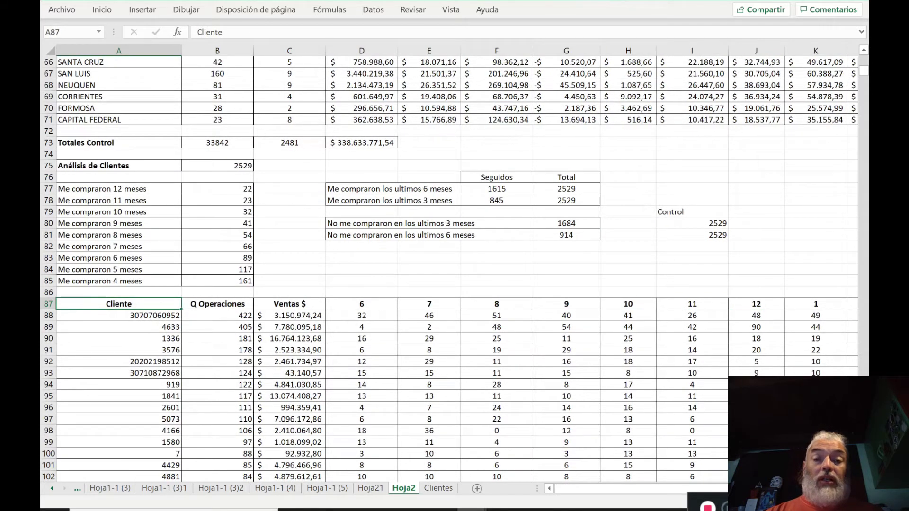
Go back to the beginning of the analysis sheet and switch to the orig_excel_analisis_de_ventas workbook.
key(ctrl+Up)
key(ctrl+Up)
key(ctrl+Up)
key(ctrl+Up)
key(ctrl+Up)
key(ctrl+Up)
key(ctrl+Up)
key(ctrl+Up)
key(ctrl+Up)
key(ctrl+Up)
key(ctrl+Up)
key(ctrl+Up)
key(ctrl+Up)
key(ctrl+Up)
key(ctrl+Up)
mouse_move(471, 509)
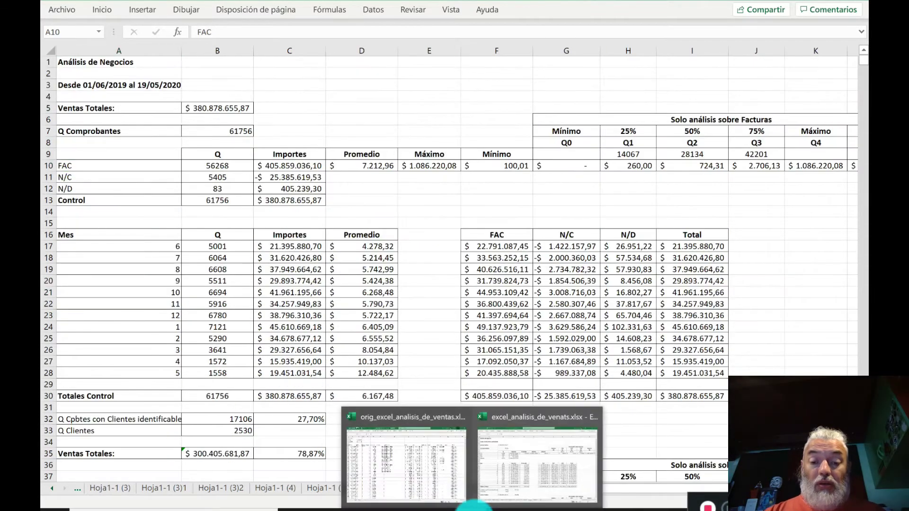
click(424, 476)
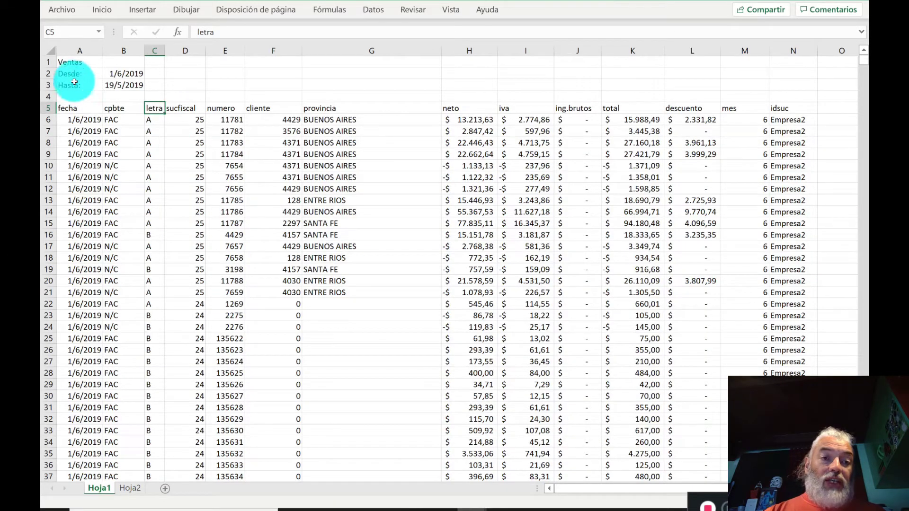
Compare the sales records in Hoja1 with the blank "Análisis de Negocios" template in Hoja2.
click(129, 488)
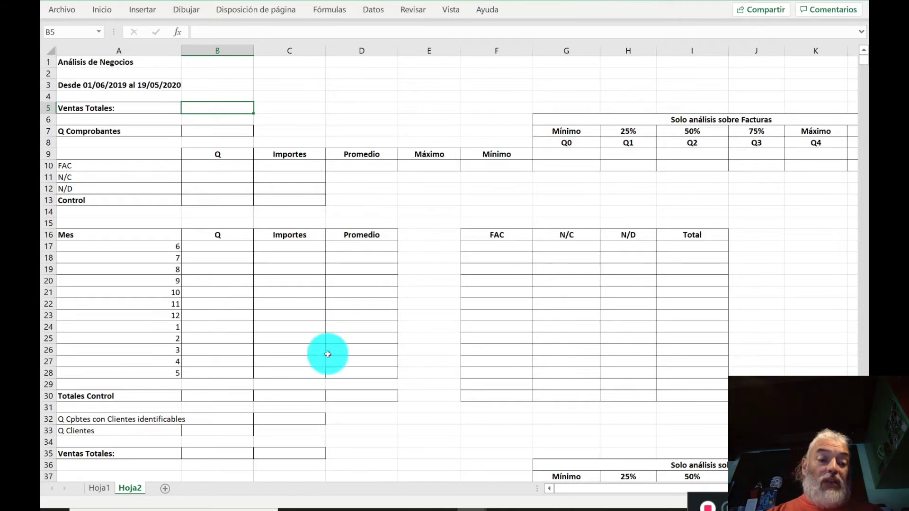
click(100, 489)
click(130, 487)
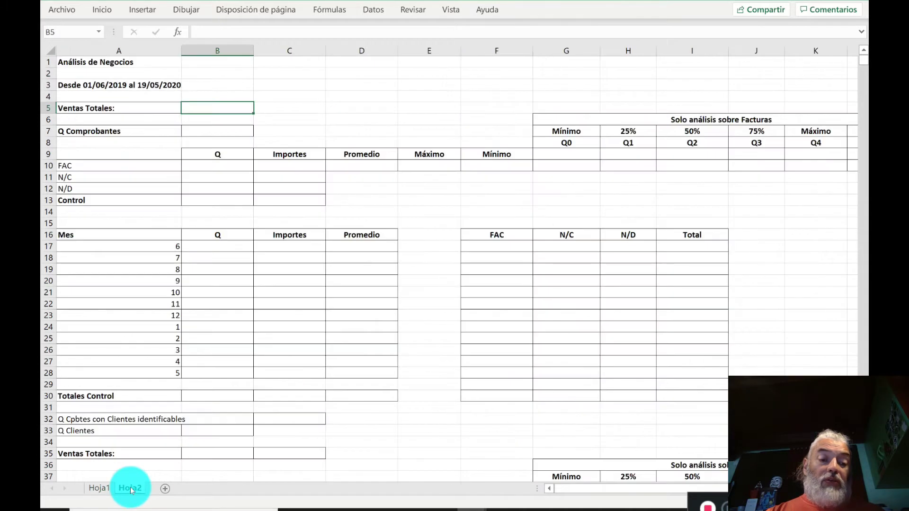
click(103, 487)
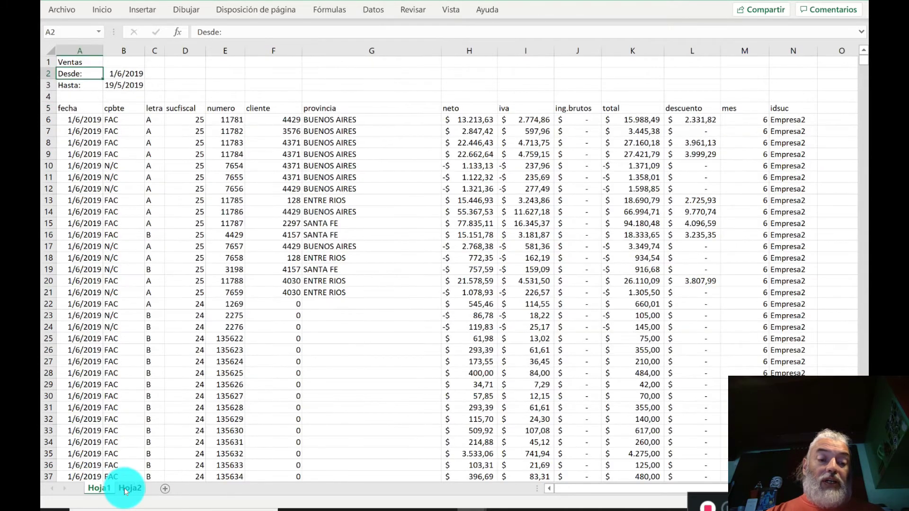
click(126, 489)
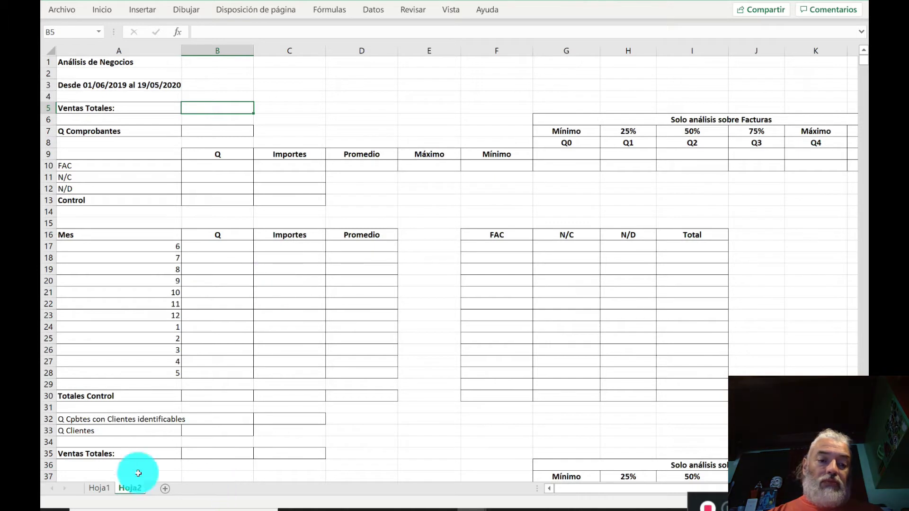
click(101, 492)
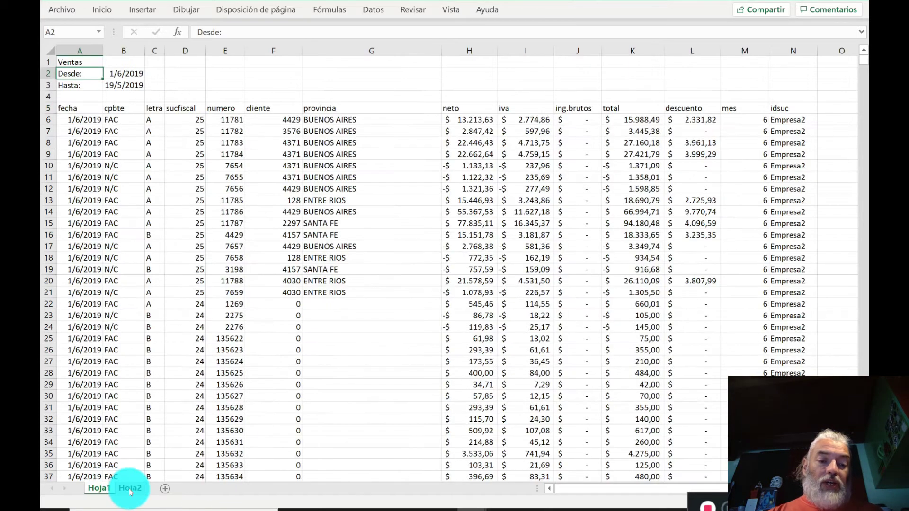
click(121, 489)
click(107, 489)
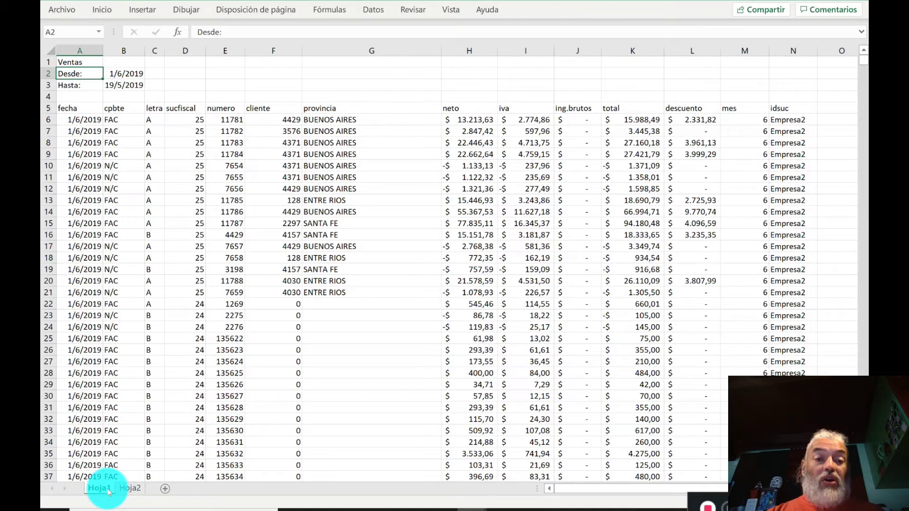
Check the fecha column in Hoja1 from its header to the last record and back, and view the Hoja2 template.
click(88, 107)
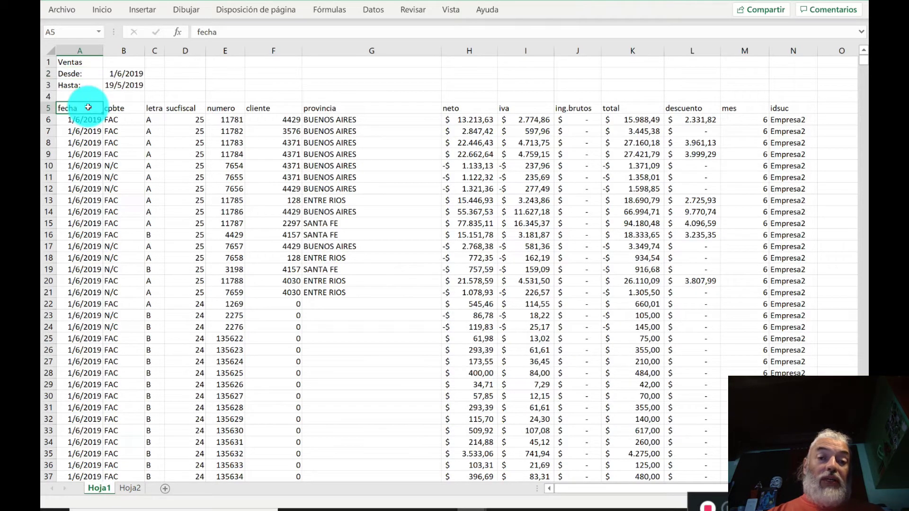
key(ctrl+Down)
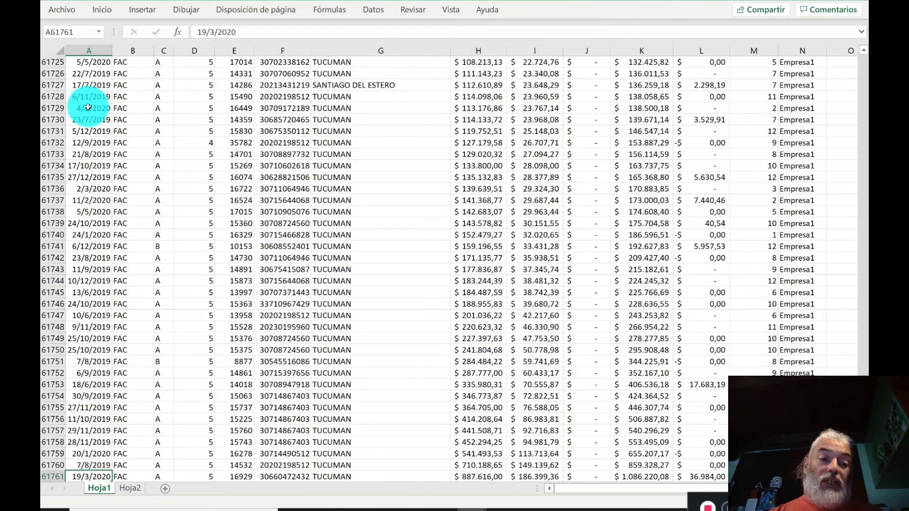
key(ctrl+Up)
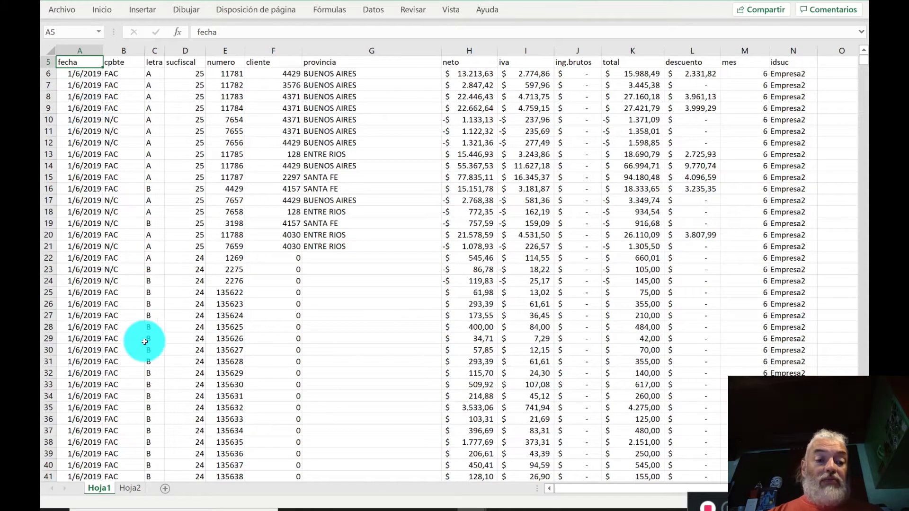
click(132, 488)
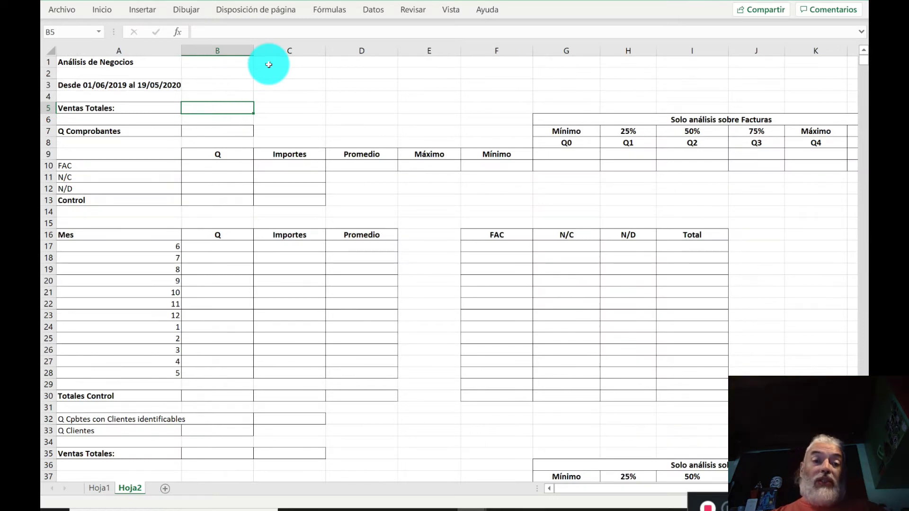
Rename the Hoja1 sheet as "datos".
click(98, 490)
right_click(97, 489)
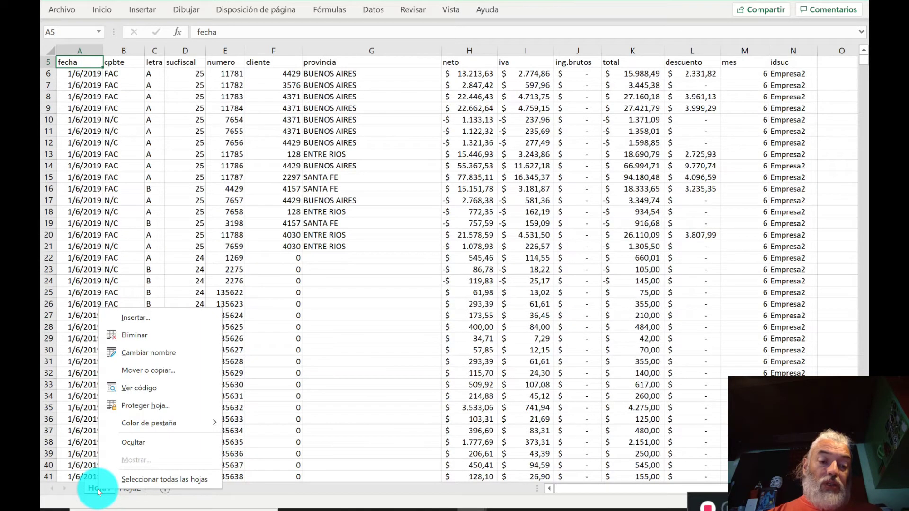
click(91, 487)
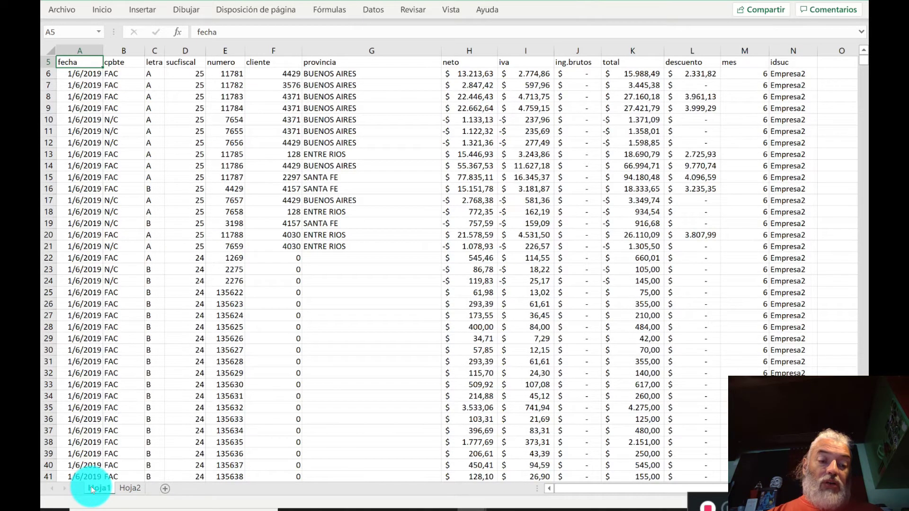
right_click(91, 486)
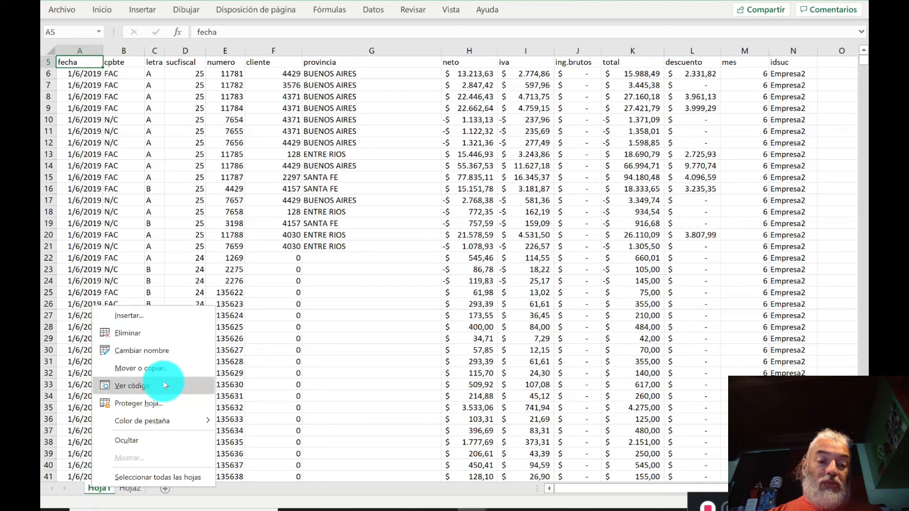
key(Escape)
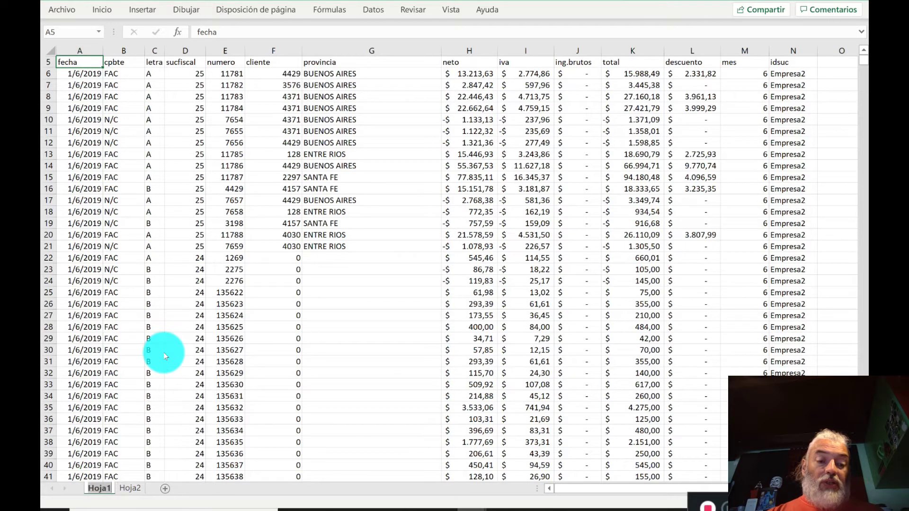
key(alt+h)
text(ordatos)
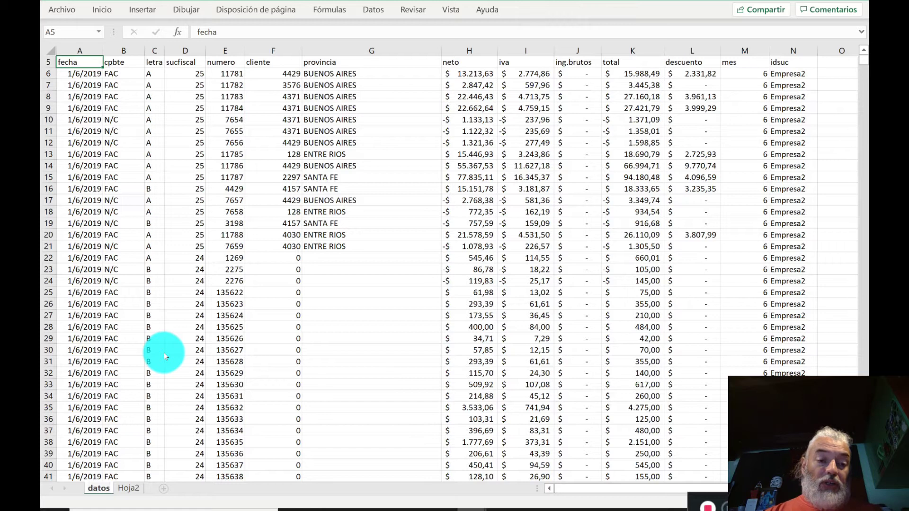
key(Return)
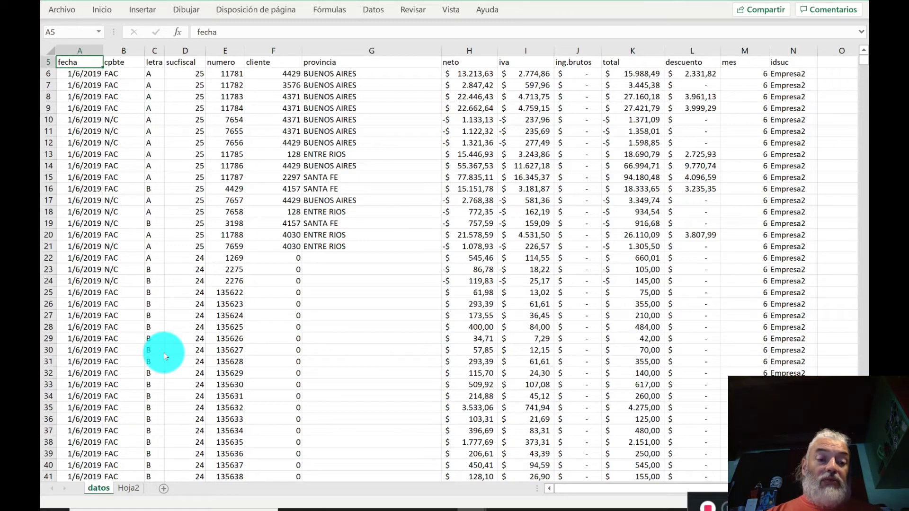
Look over the title rows and the first sales records in column A of the datos sheet, down to A13.
key(Up)
key(Up)
key(Up)
key(Up)
key(Down)
key(Down)
key(Down)
key(Down)
key(Down)
key(Down)
key(Down)
key(Down)
key(Down)
key(Down)
key(Down)
key(Down)
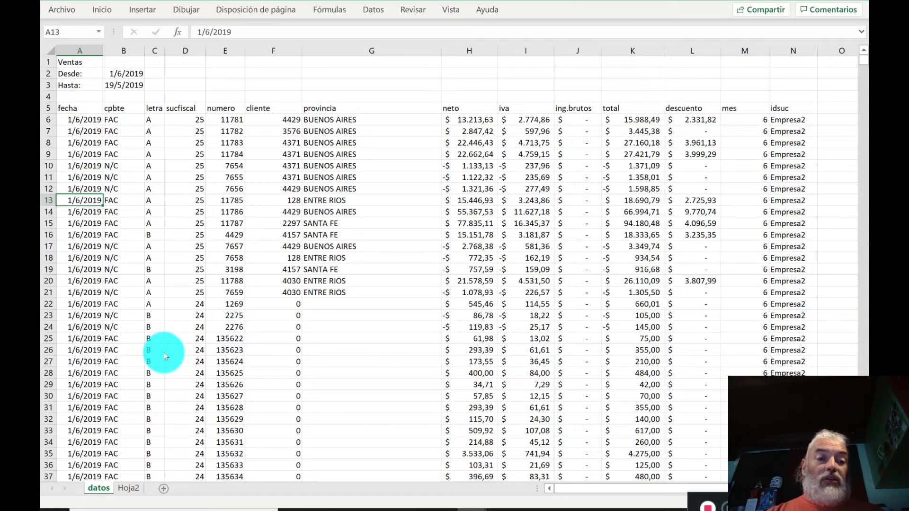
key(ctrl+Down)
key(ctrl+Up)
key(ctrl+Up)
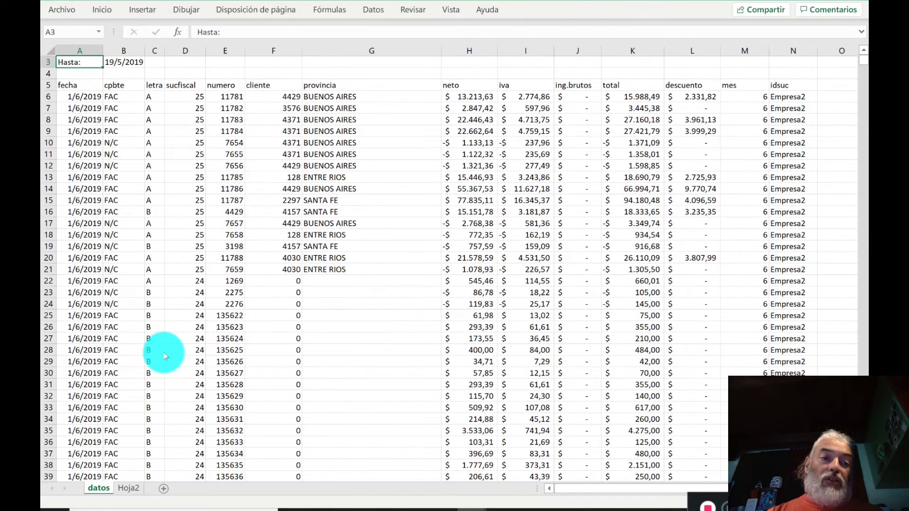
key(ctrl+Up)
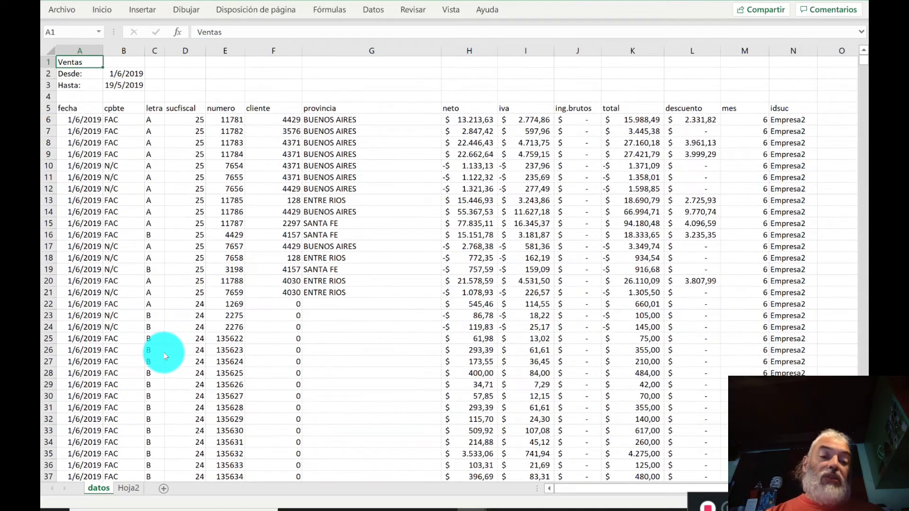
Rename the Hoja2 template sheet as "analisis".
click(128, 488)
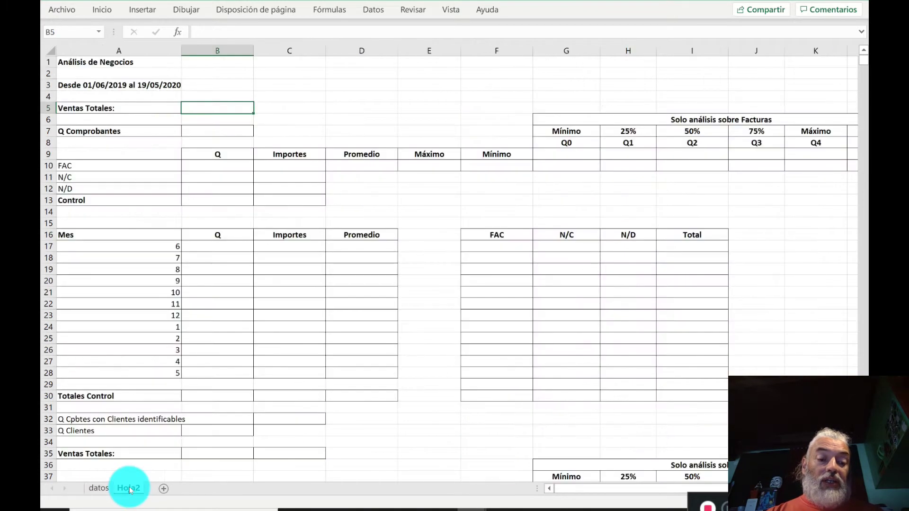
right_click(130, 489)
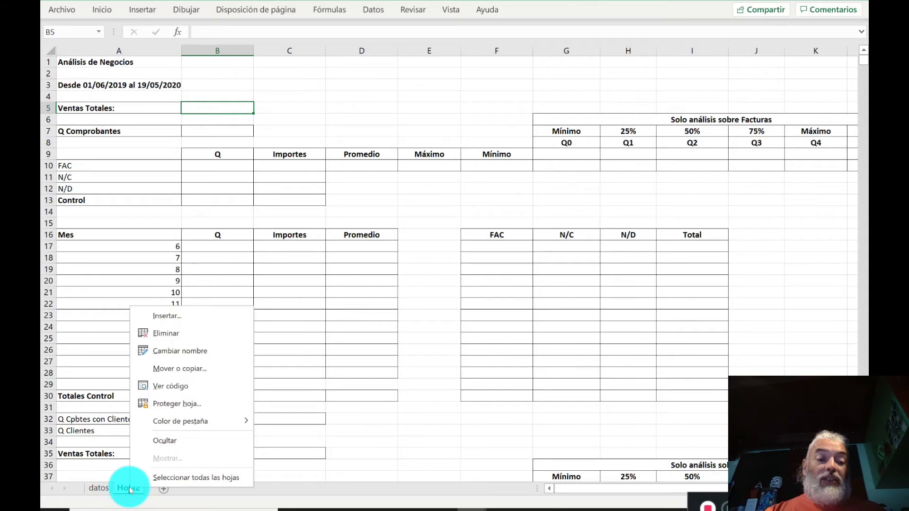
click(187, 351)
text(analisis)
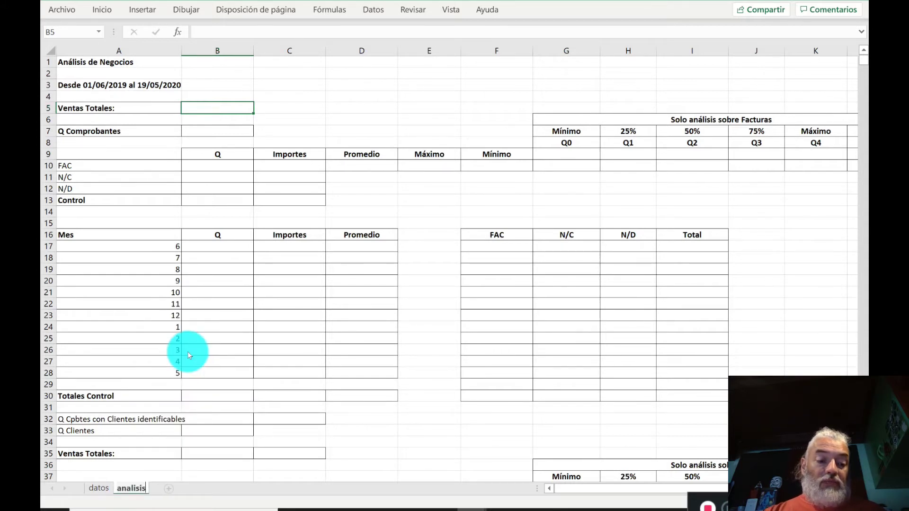
key(Return)
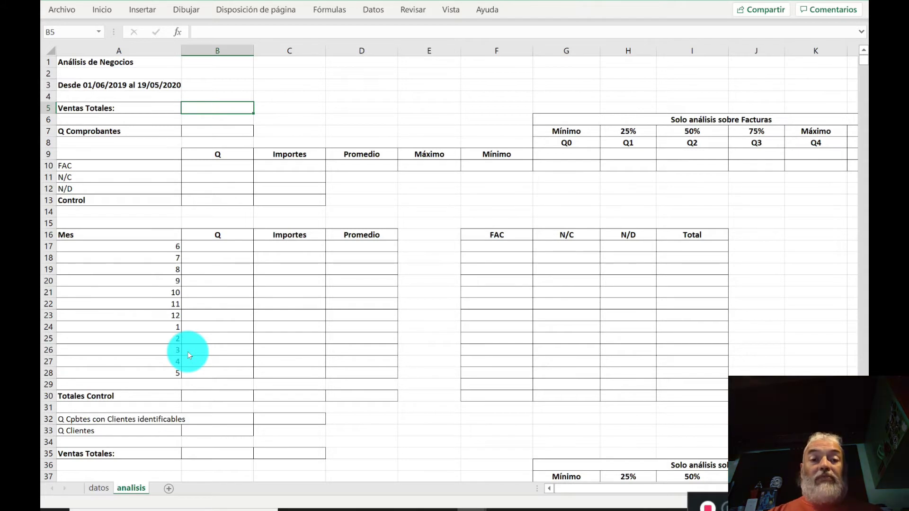
key(Up)
key(Up)
key(Up)
key(Up)
key(Down)
key(Down)
key(Down)
key(Down)
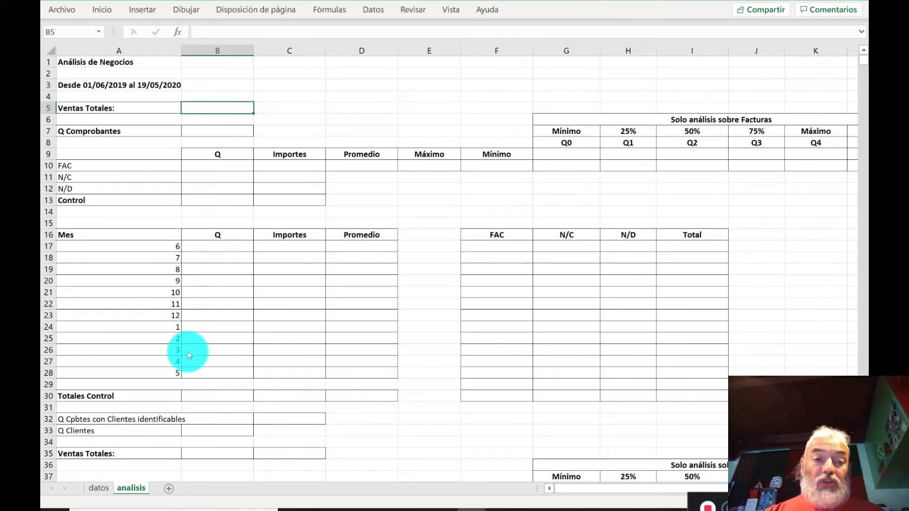
Calculate Ventas Totales in B5 of analisis with a SUMA of the total column, datos!K6:K61761.
text(*)
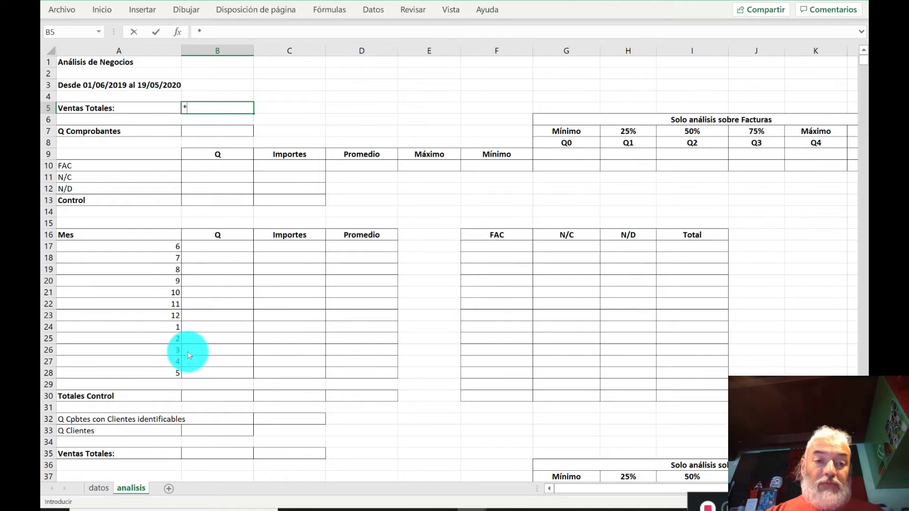
key(BackSpace)
text(+suma()
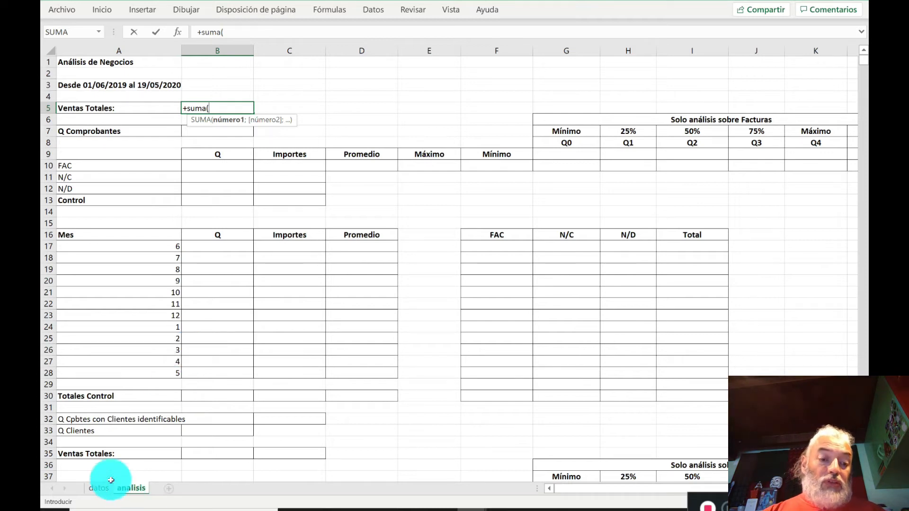
click(100, 488)
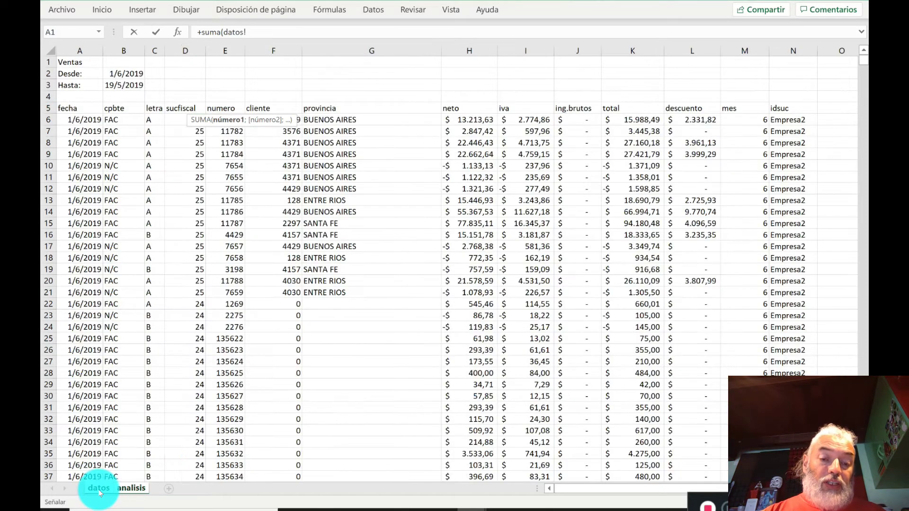
click(635, 119)
key(ctrl+shift+Down)
key(Return)
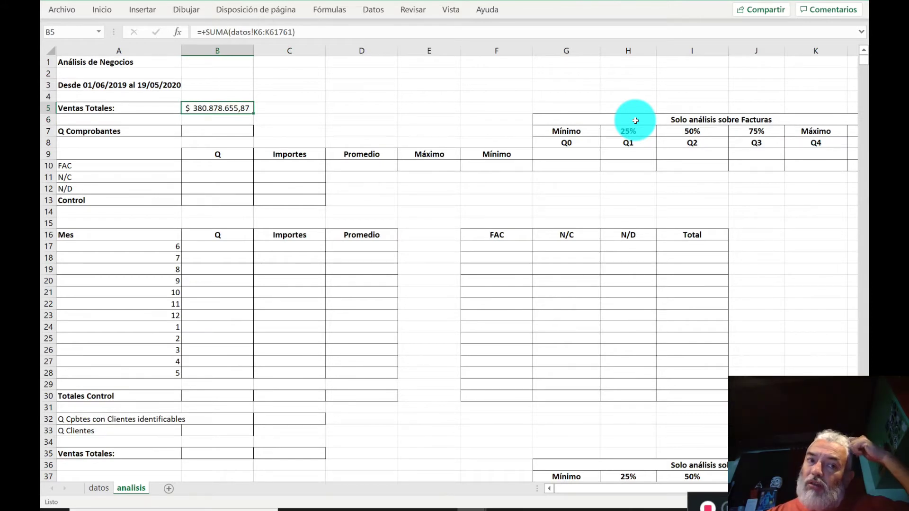
key(Right)
key(Left)
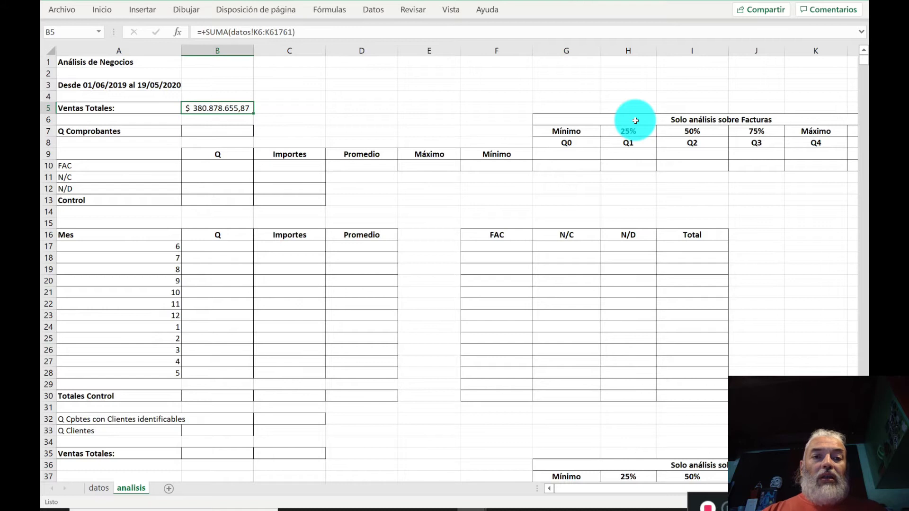
key(Right)
key(Left)
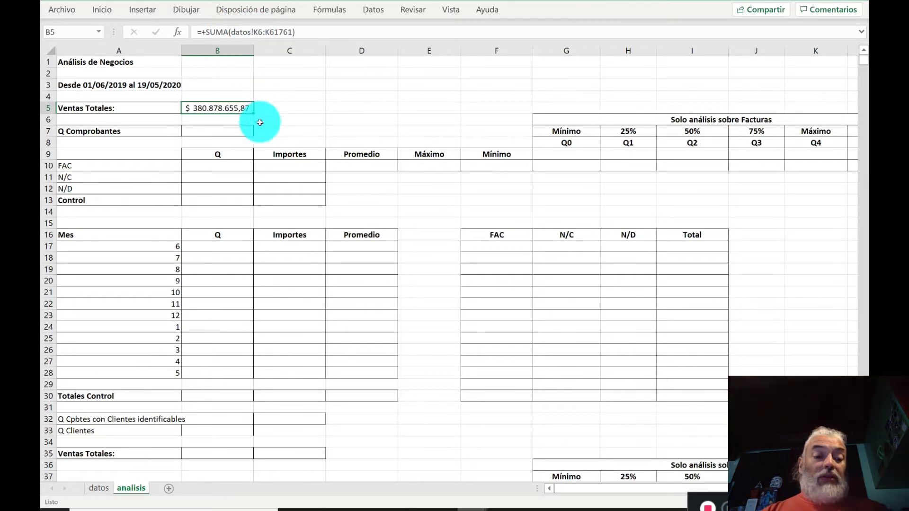
click(106, 489)
click(121, 488)
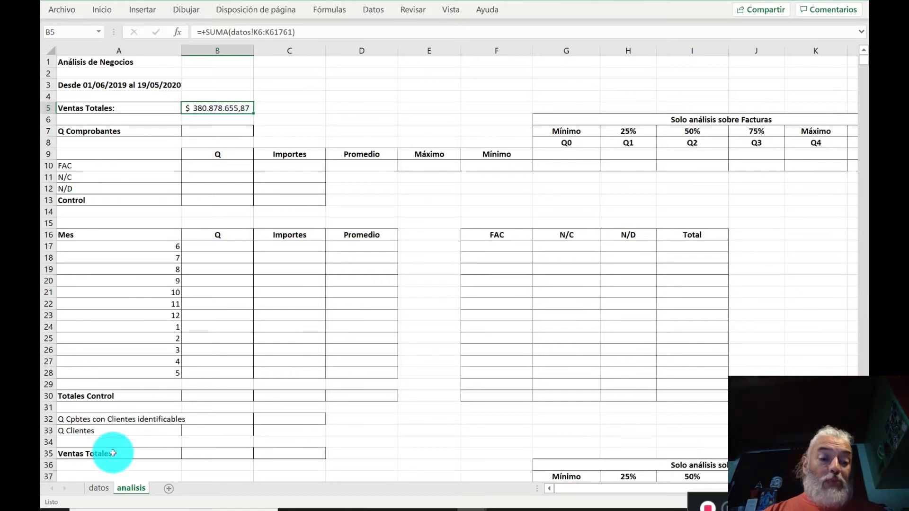
Cross-check the sales total with a temporary SUMA of K6:K61761 in datos cell K61765, clear it and return to analisis.
click(99, 488)
click(643, 212)
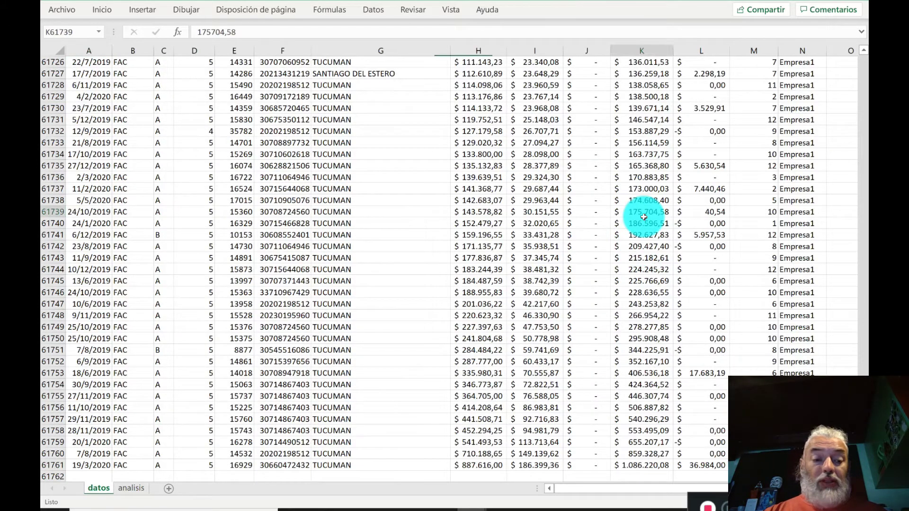
key(ctrl+Down)
key(Down)
key(Down)
key(Down)
key(Down)
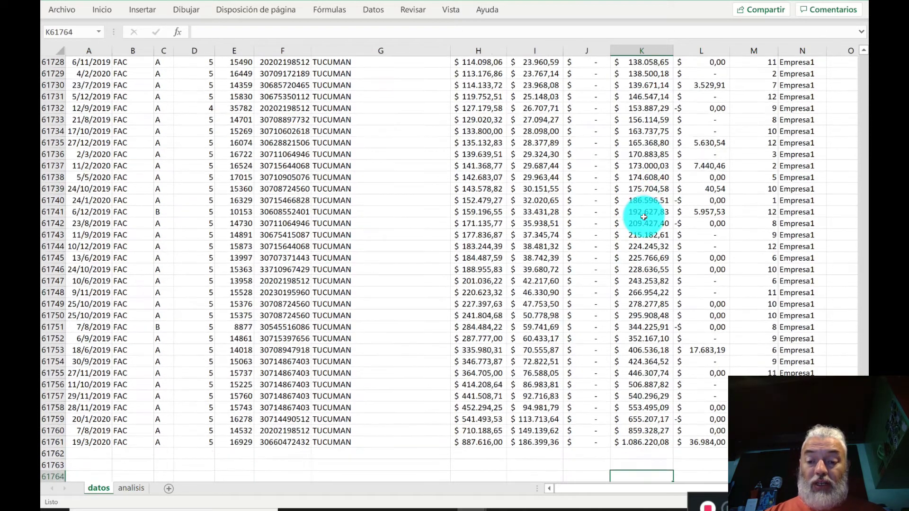
text(+)
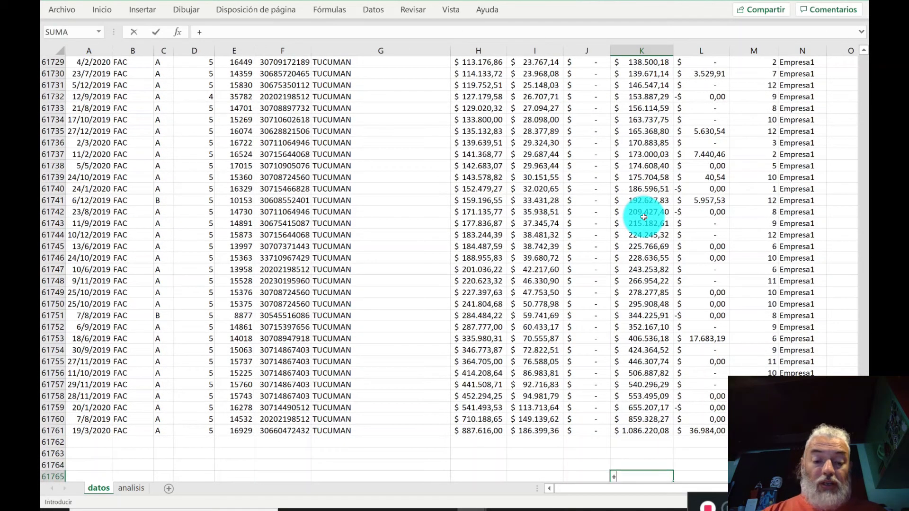
text(suma(k6:k61761)
key(Return)
key(Up)
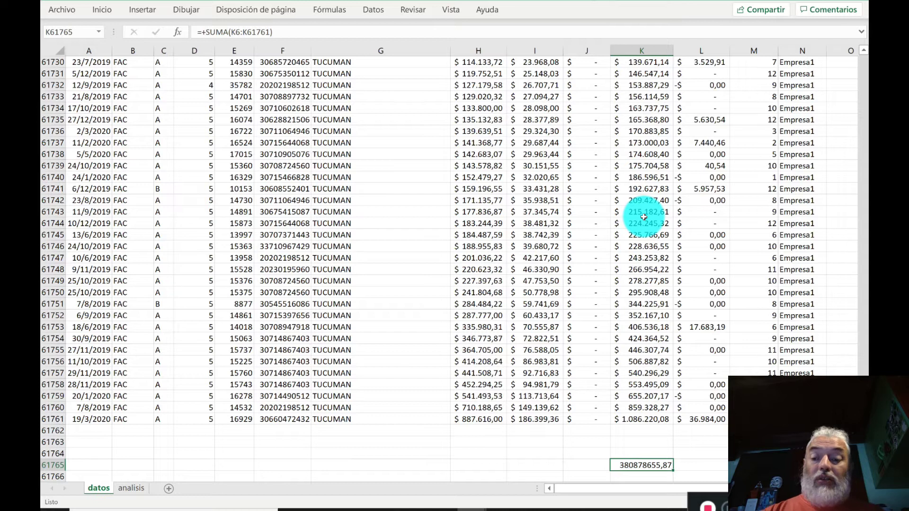
key(Delete)
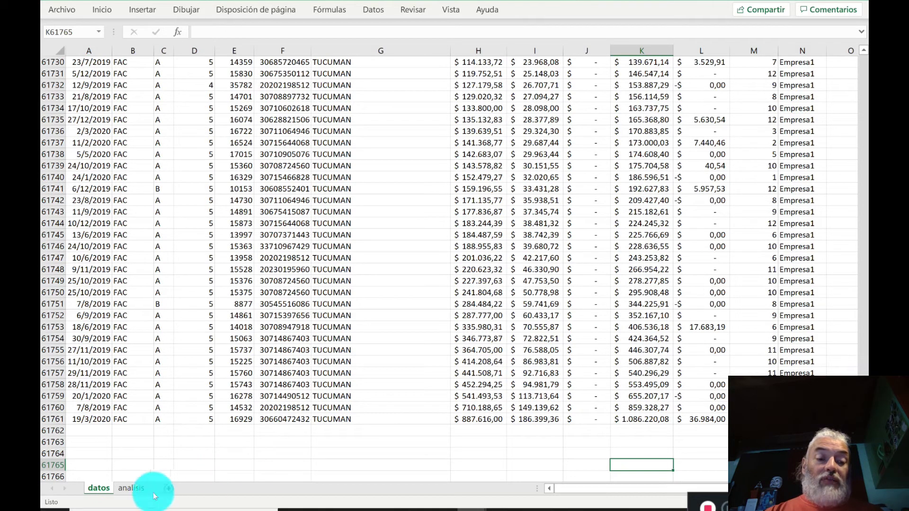
click(132, 488)
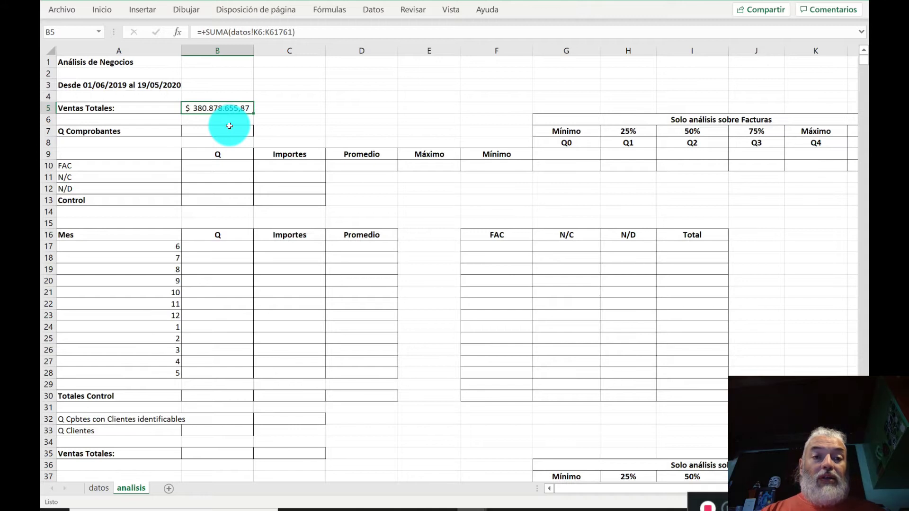
Calculate Q Comprobantes in B7 with CONTAR over the numero column, datos!E6:E61761.
key(Up)
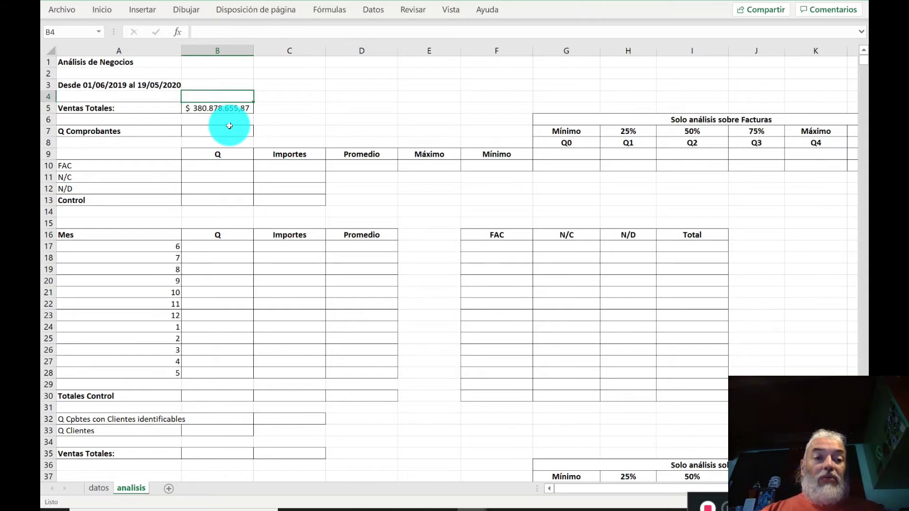
key(Down)
key(Down)
key(Down)
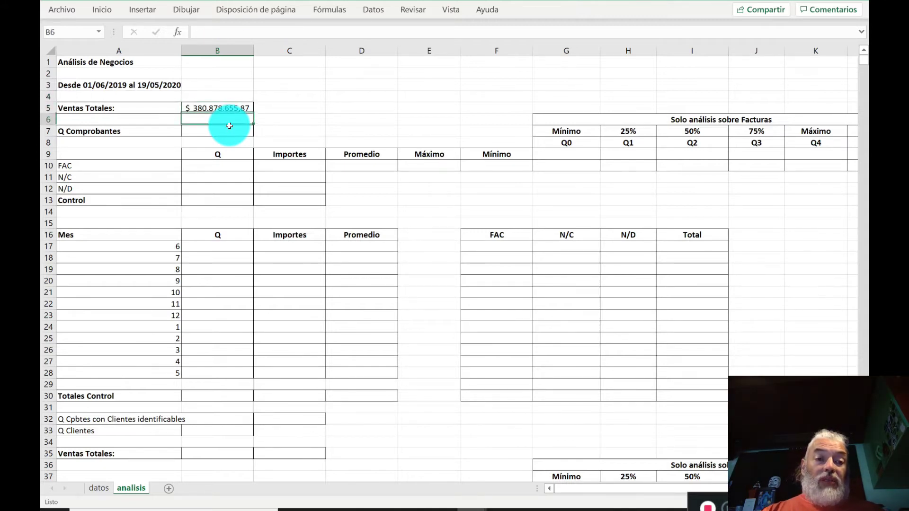
key(Left)
key(Right)
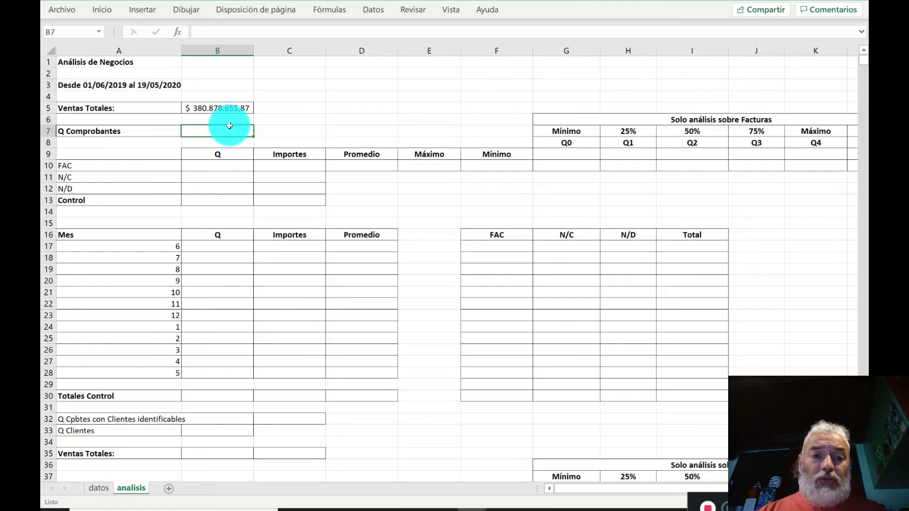
text(+)
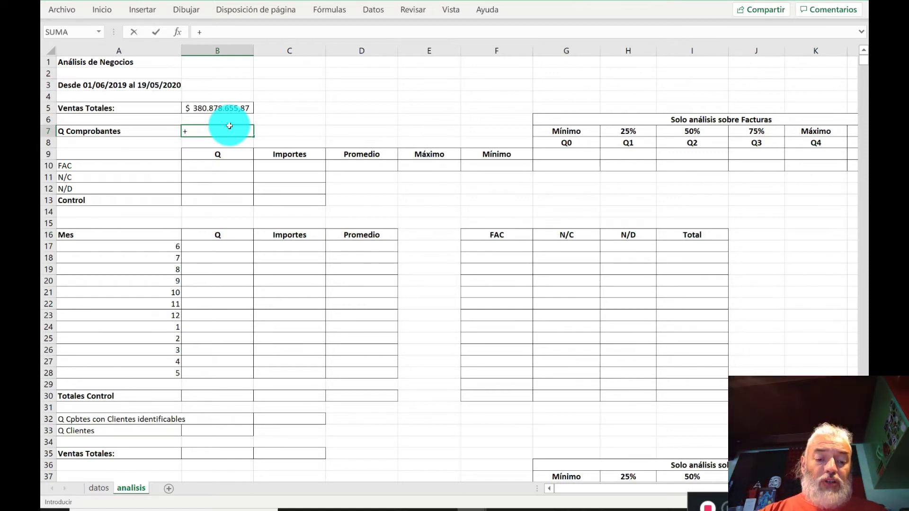
text(contar()
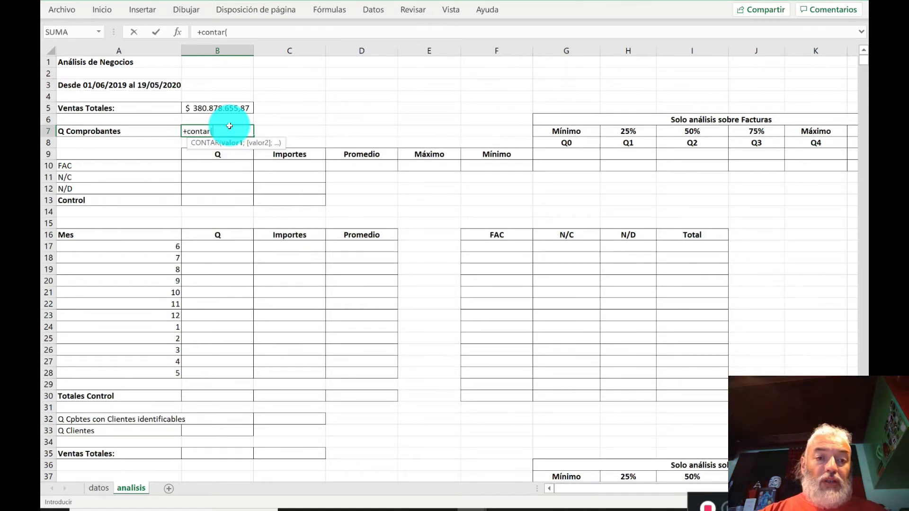
click(105, 488)
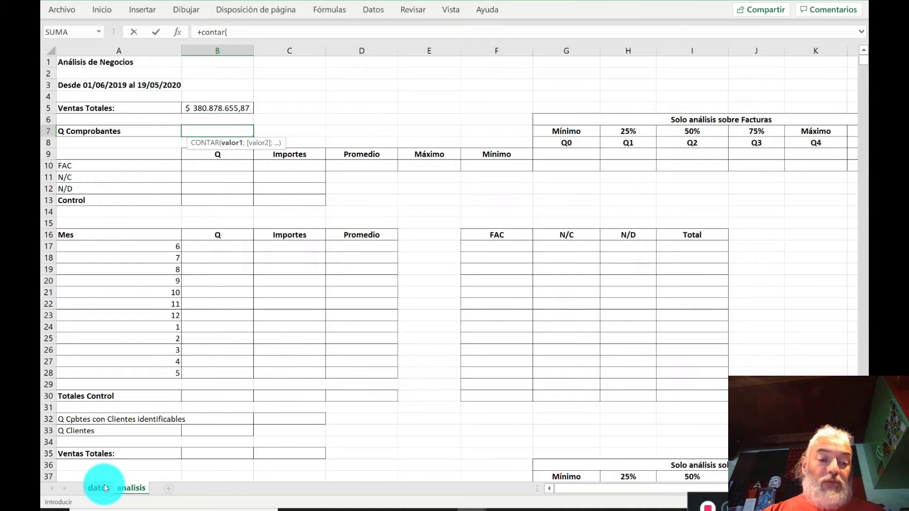
click(247, 338)
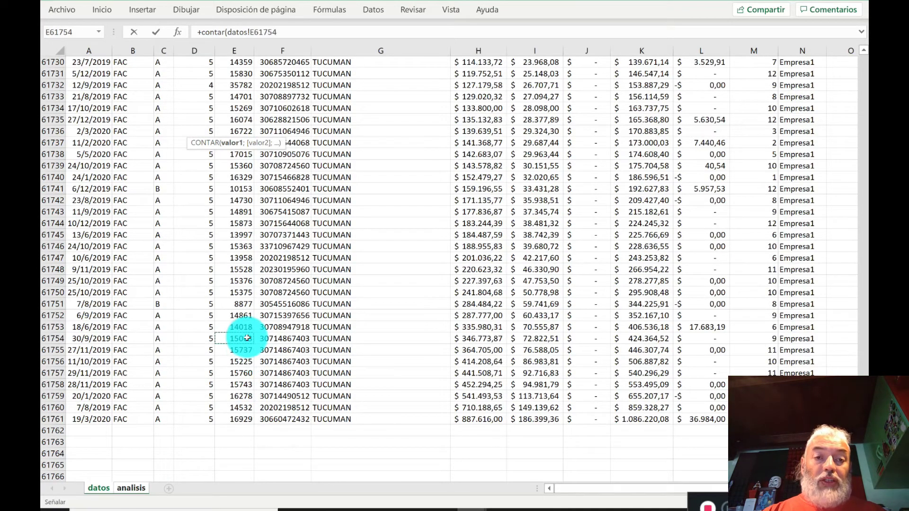
key(ctrl+Up)
key(Down)
key(ctrl+shift+Down)
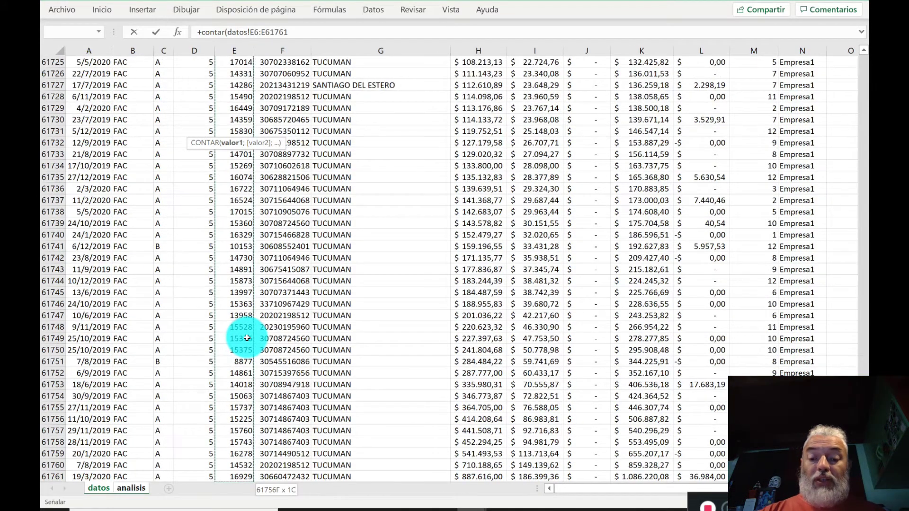
text())
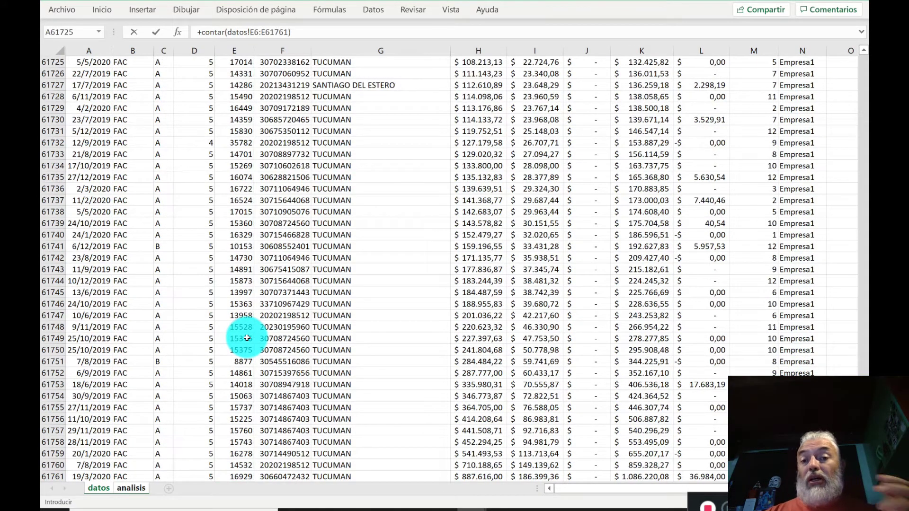
key(Return)
key(Up)
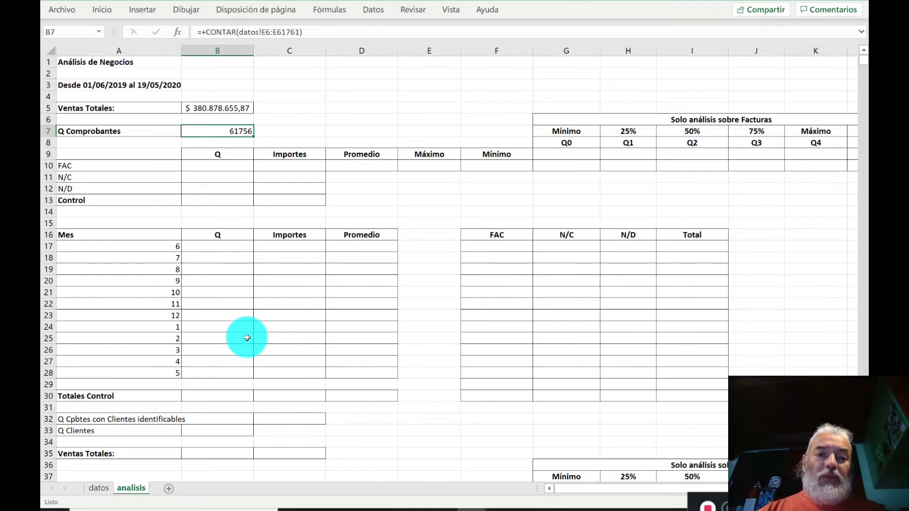
Count the FAC vouchers in B10 of analisis with CONTAR.SI over the cpbte column, datos!B6:B61761, using A10 as the criterion.
key(Down)
key(Down)
key(Down)
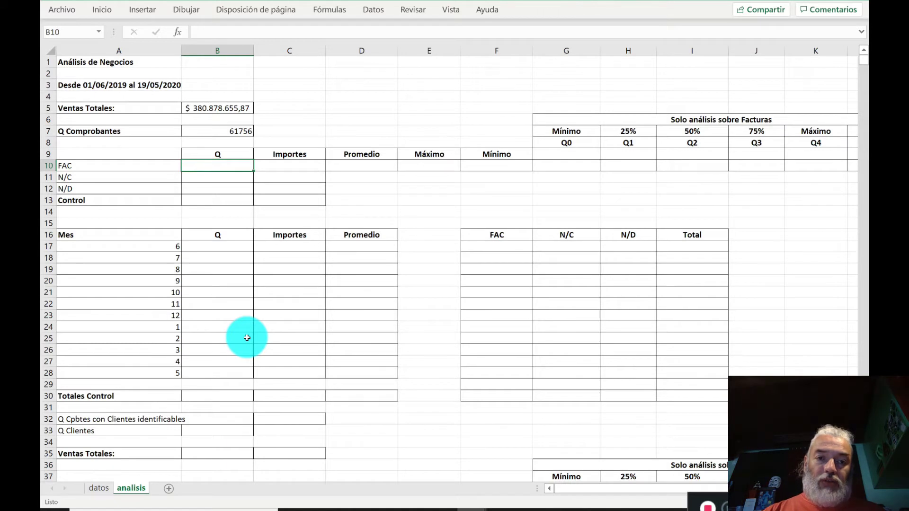
text(+contar)
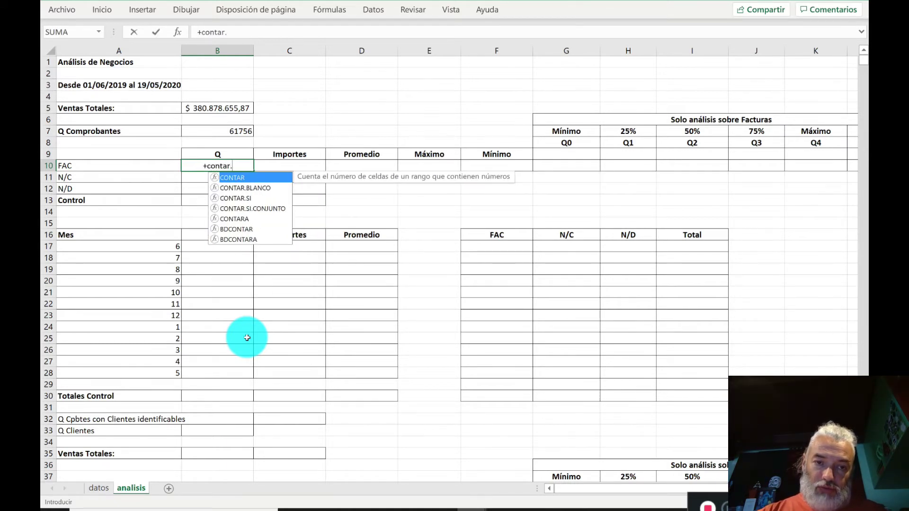
text(.si)
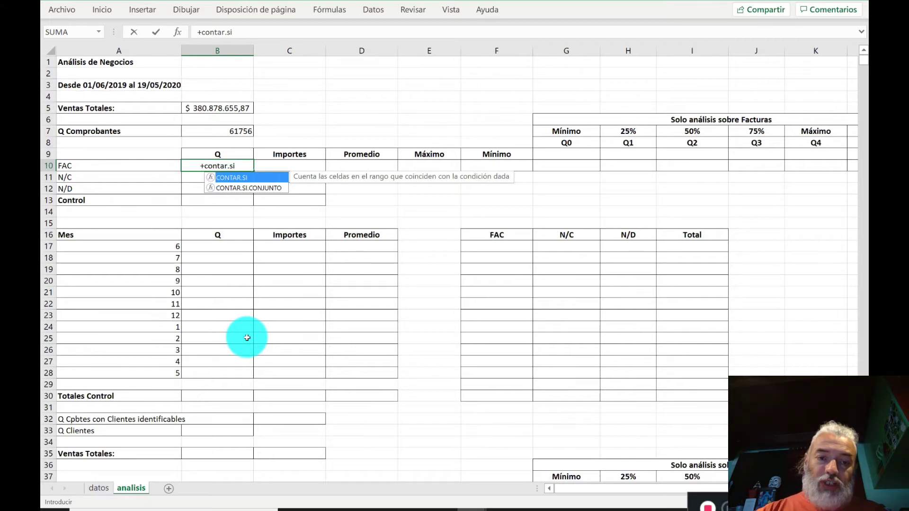
text(()
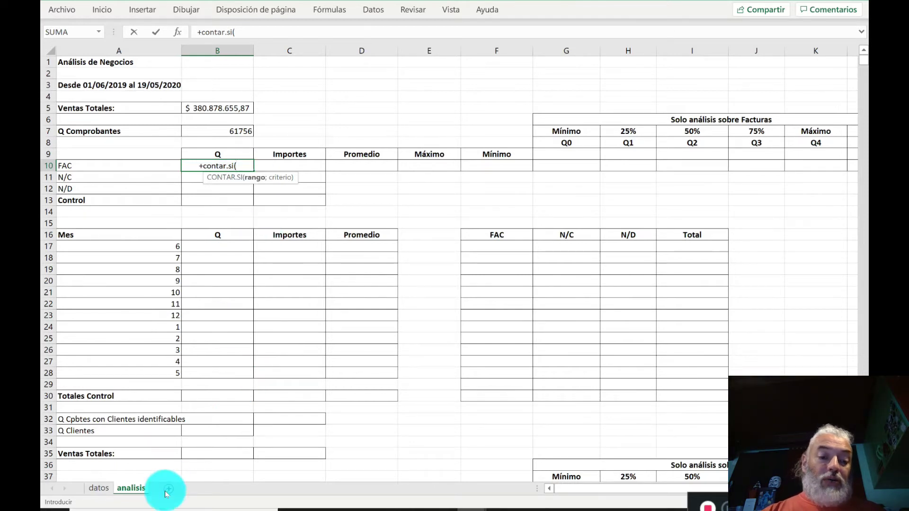
click(100, 489)
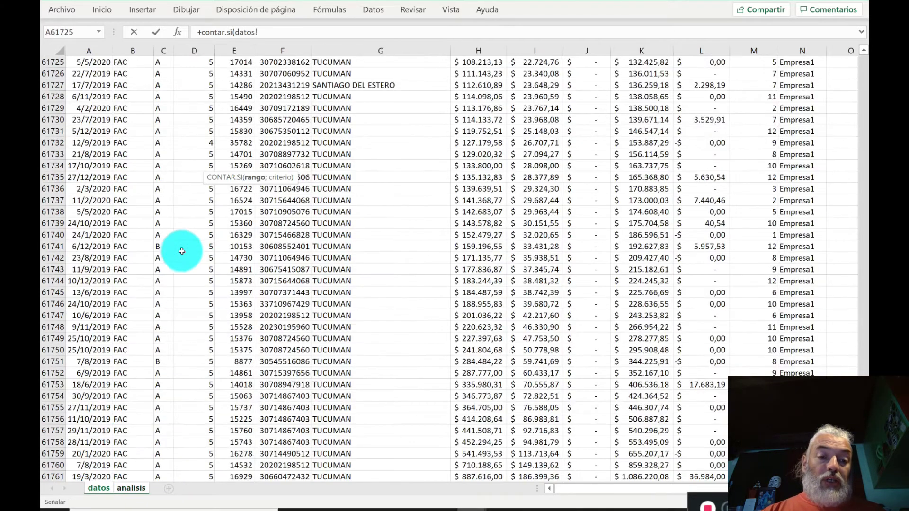
click(125, 226)
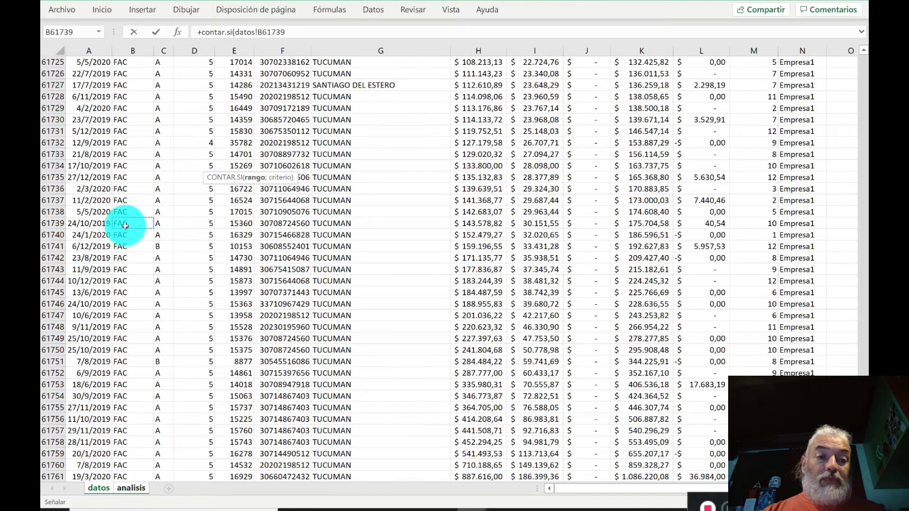
key(ctrl+Up)
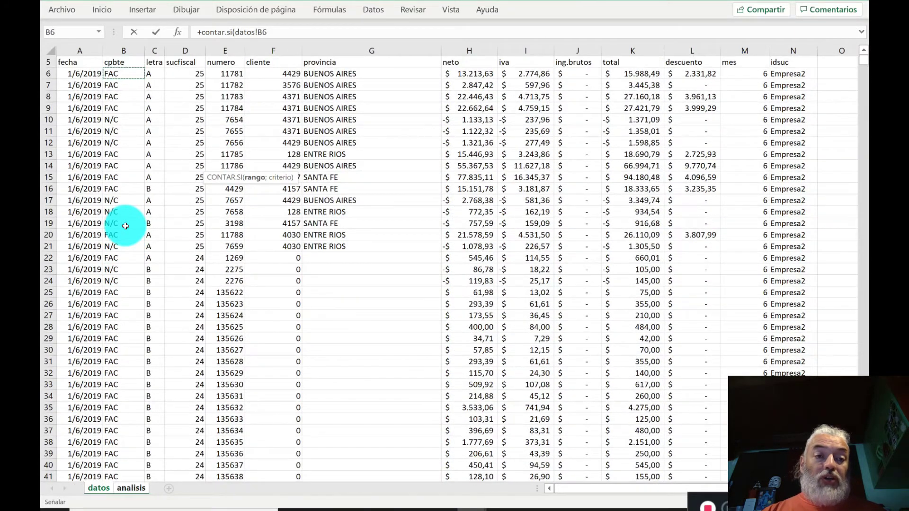
key(ctrl+shift+Down)
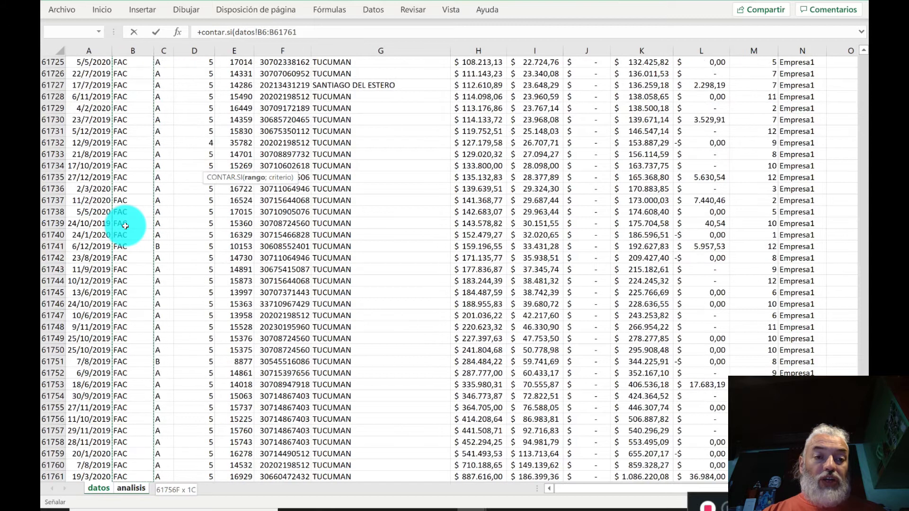
key(ctrl+shift+Up)
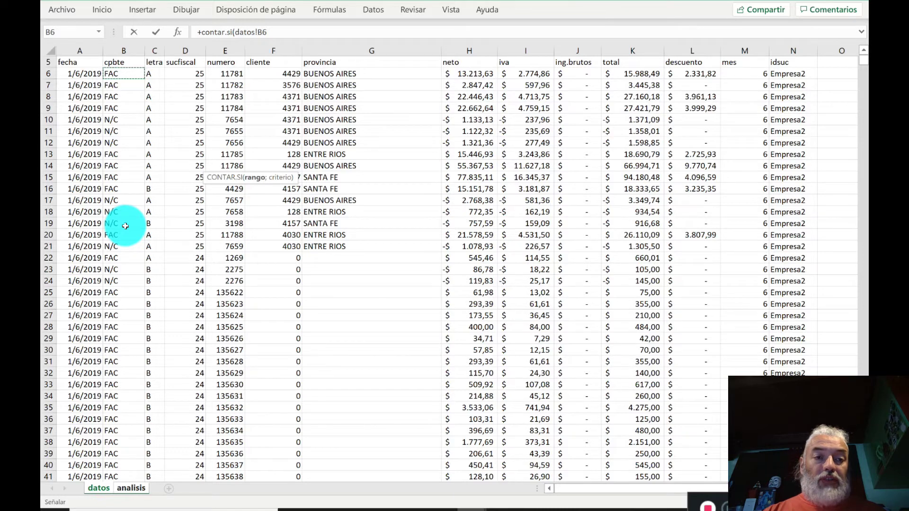
key(ctrl+shift+Down)
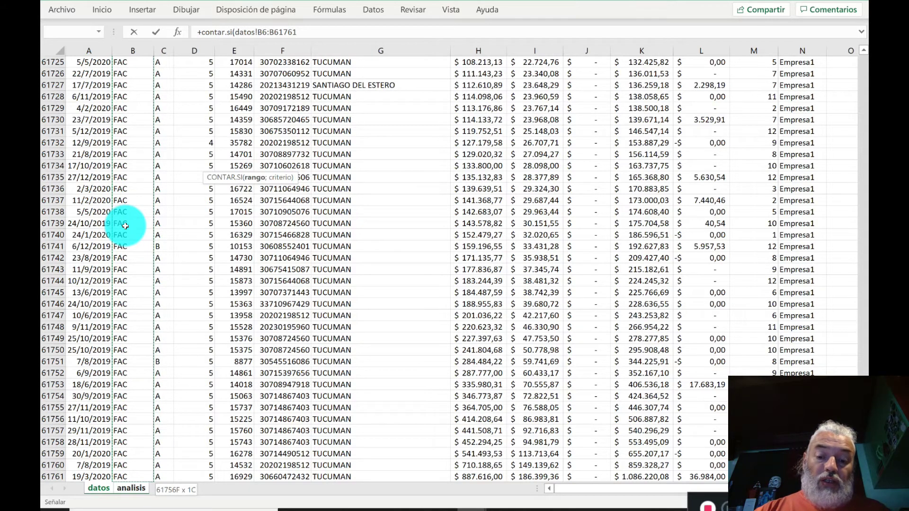
text(;)
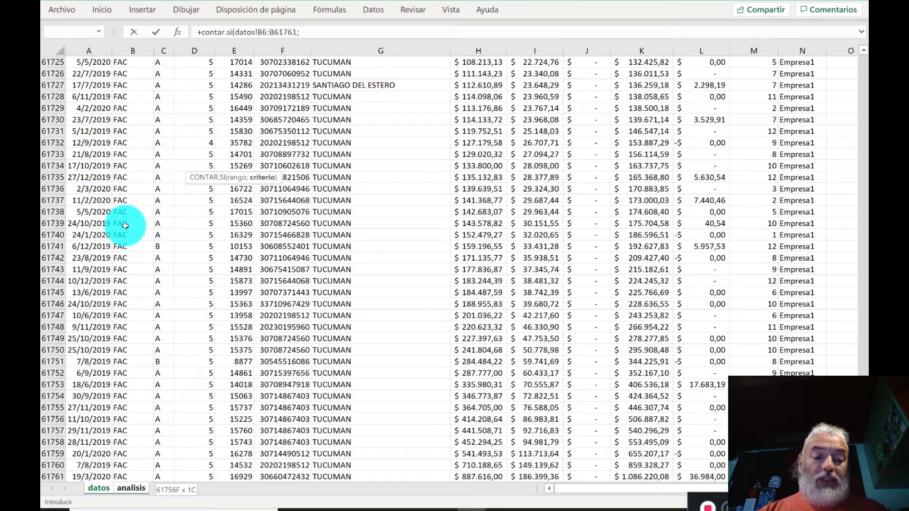
click(135, 489)
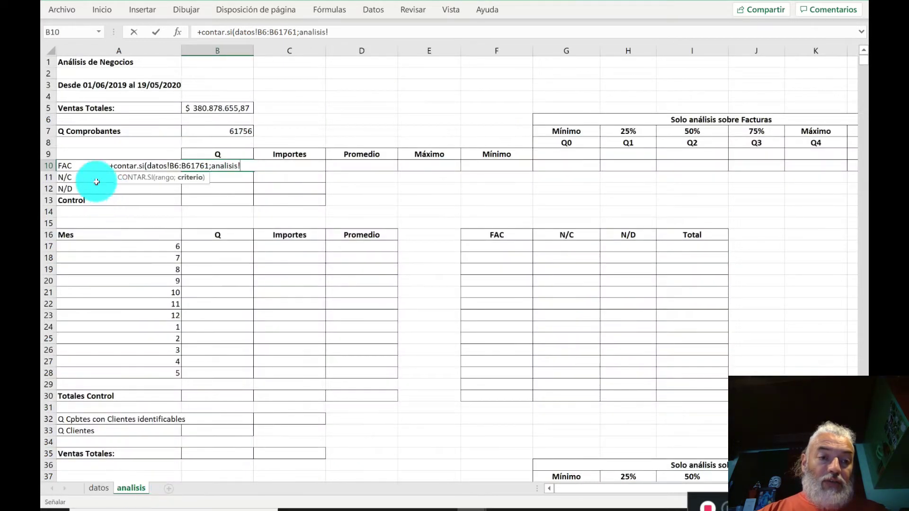
click(86, 168)
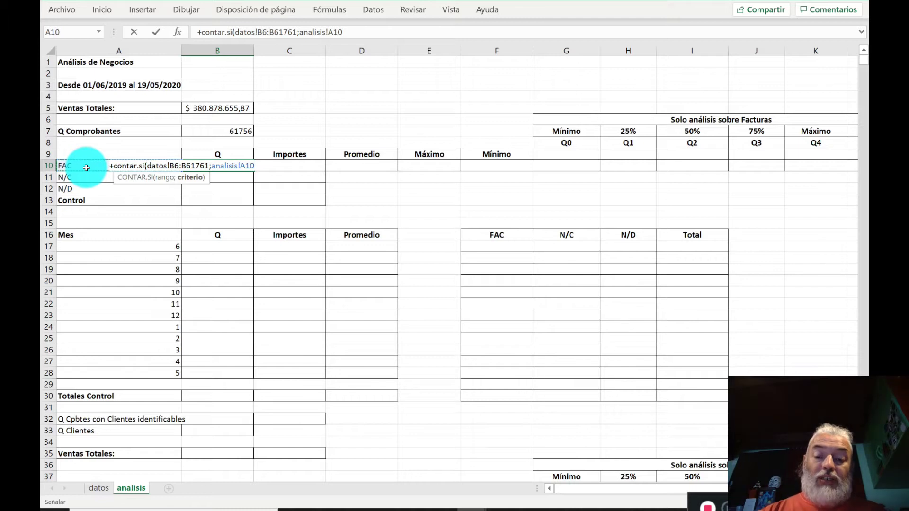
text())
key(Return)
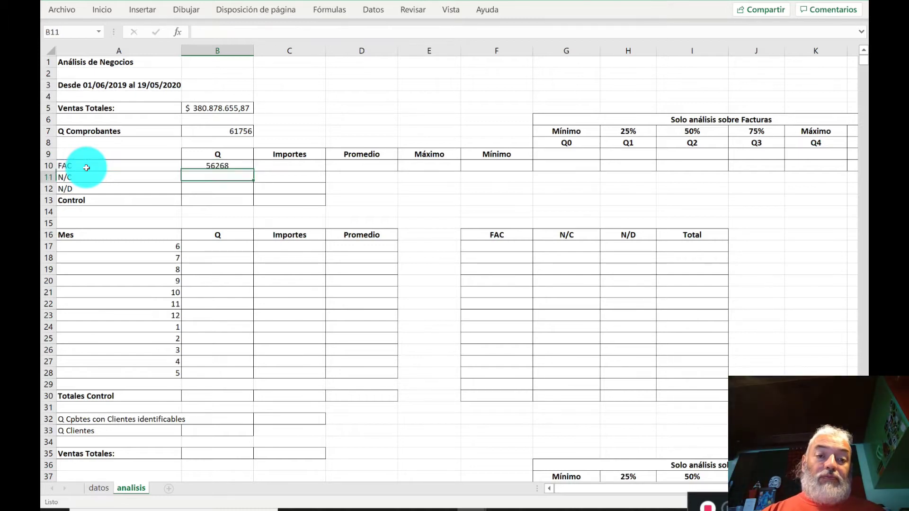
Examine the range and criterion references in the B10 CONTAR.SI formula and how they relate to the rows below.
key(Up)
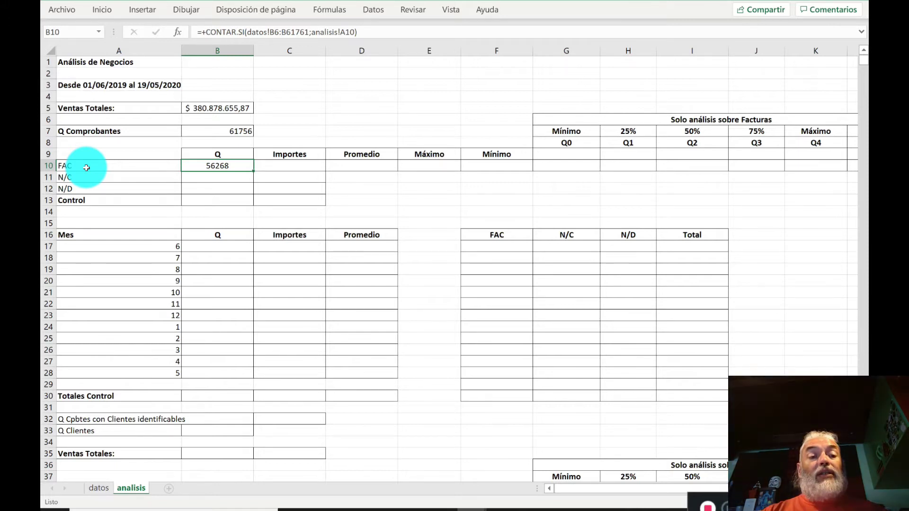
click(87, 168)
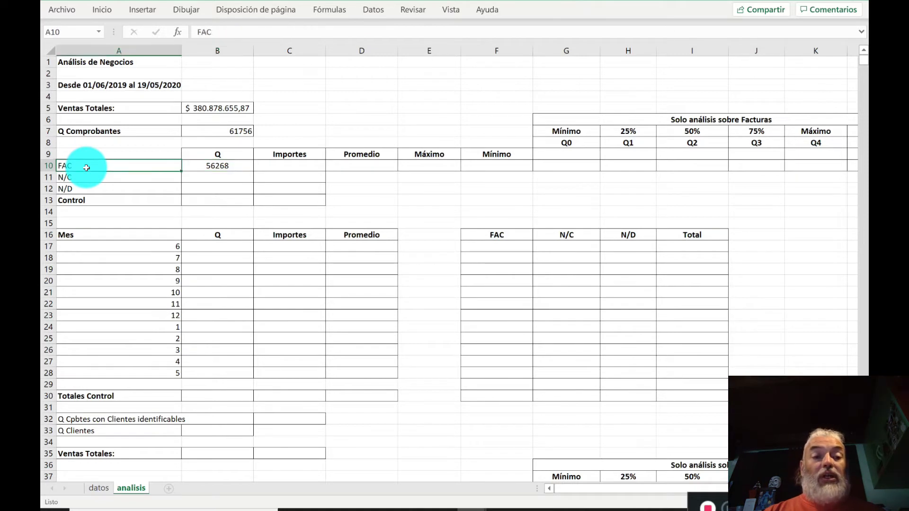
key(Right)
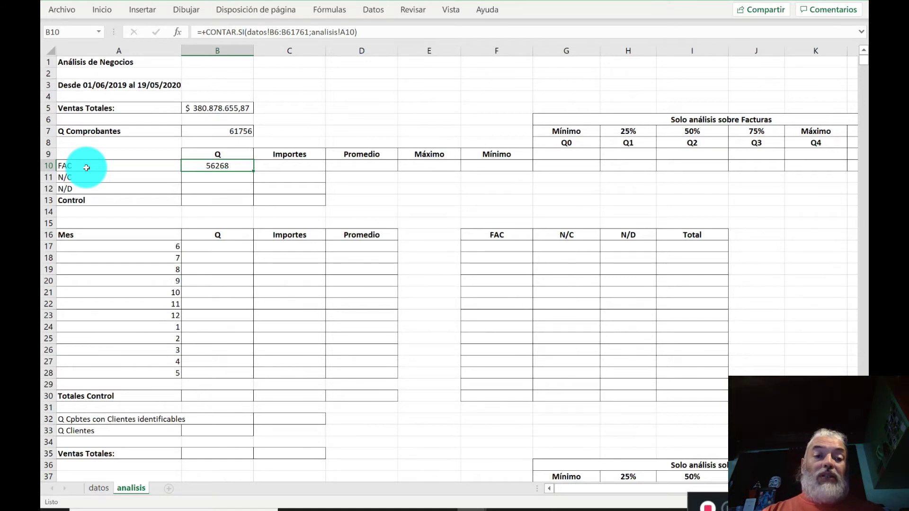
key(Down)
key(Down)
key(Down)
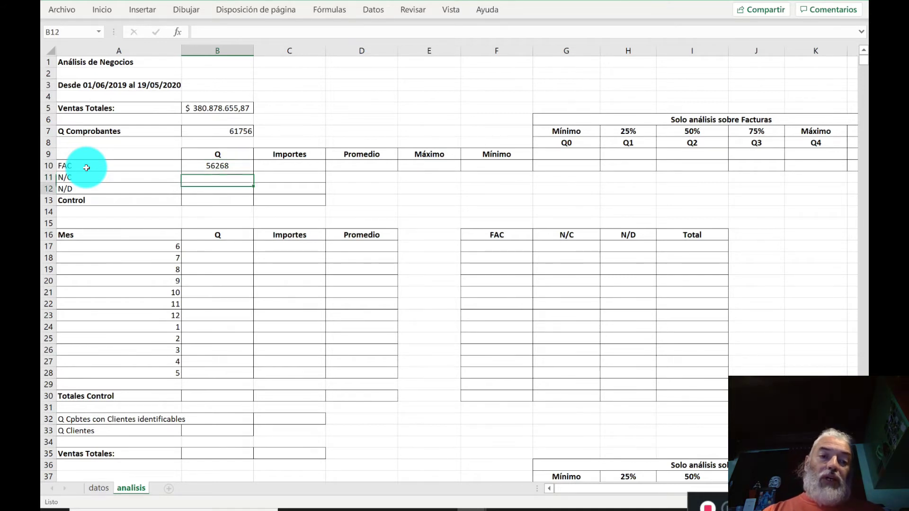
key(Up)
key(Up)
key(Up)
key(Down)
key(Down)
key(Down)
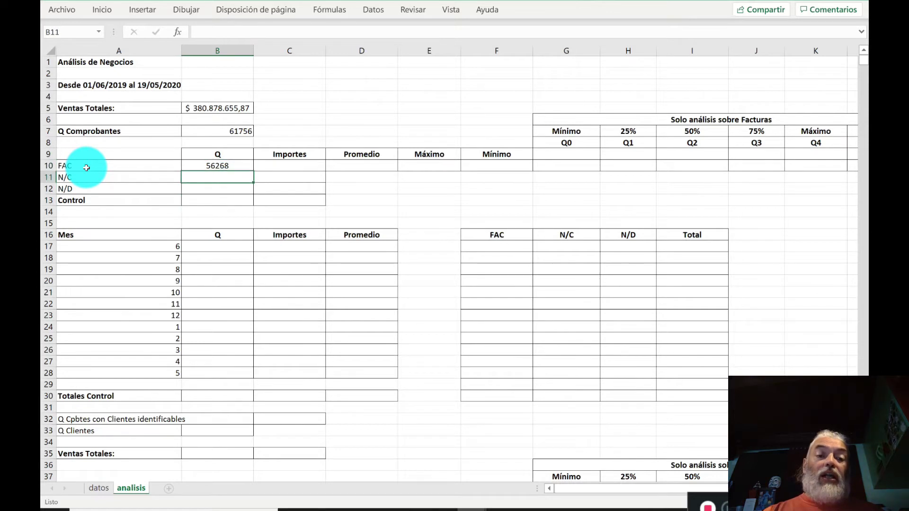
key(Up)
key(Up)
key(Up)
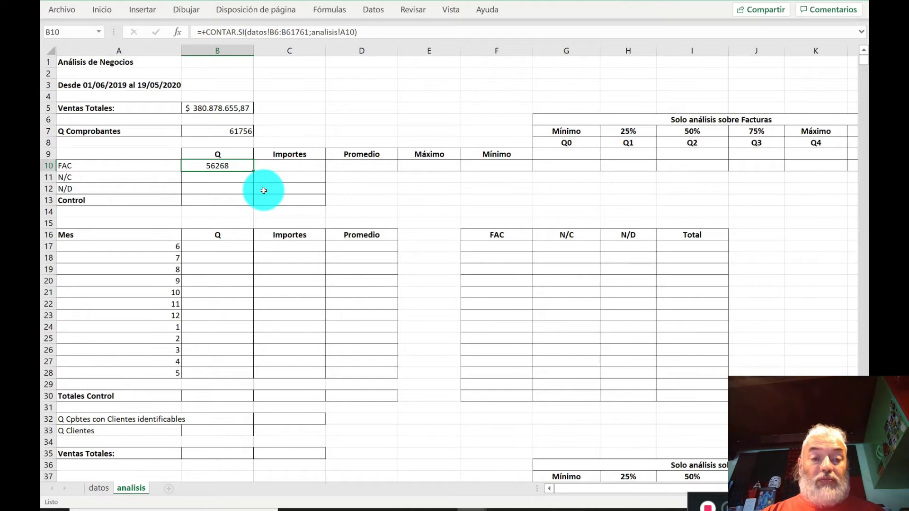
key(F2)
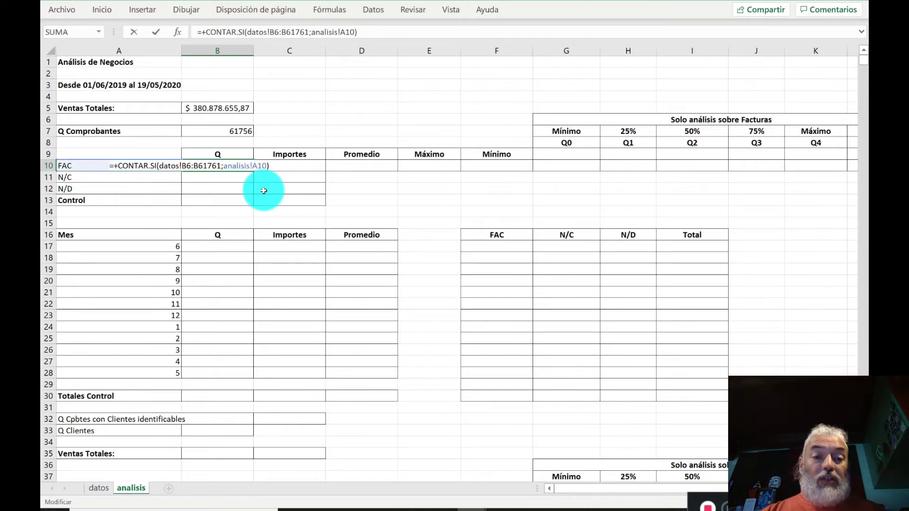
key(ctrl+Return)
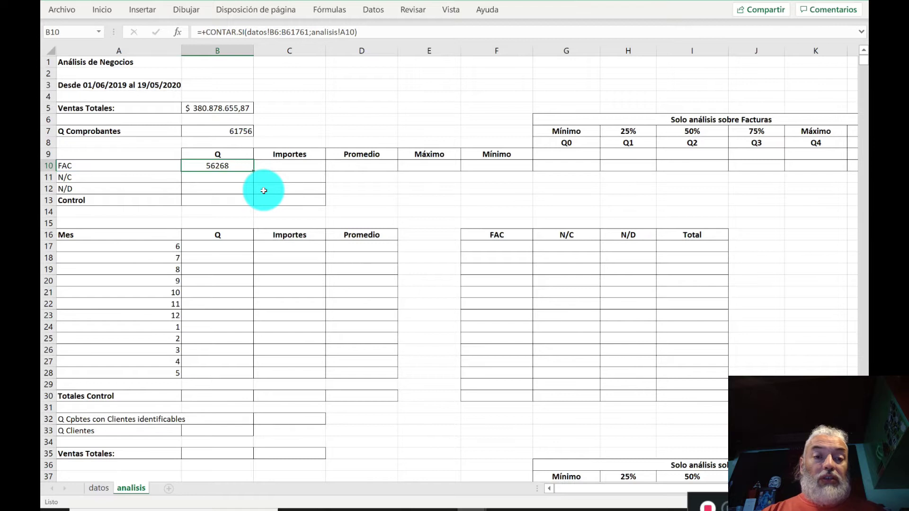
click(276, 34)
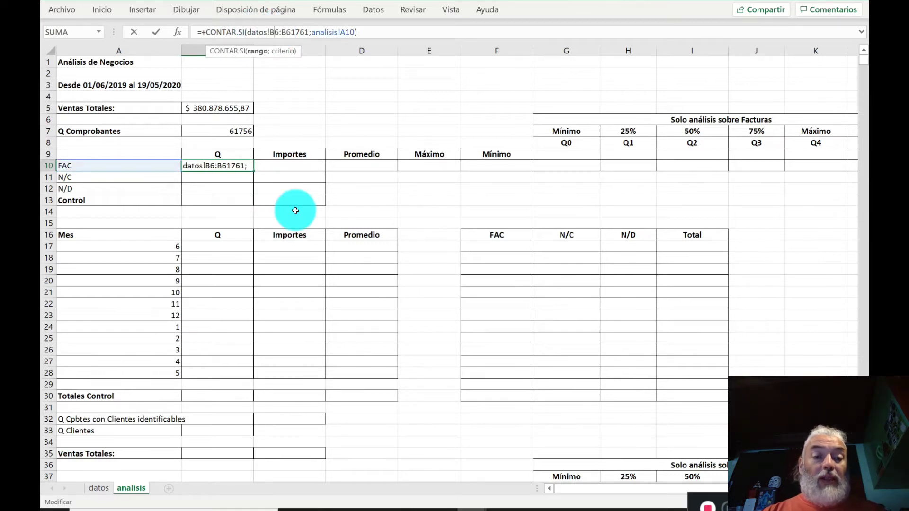
key(Escape)
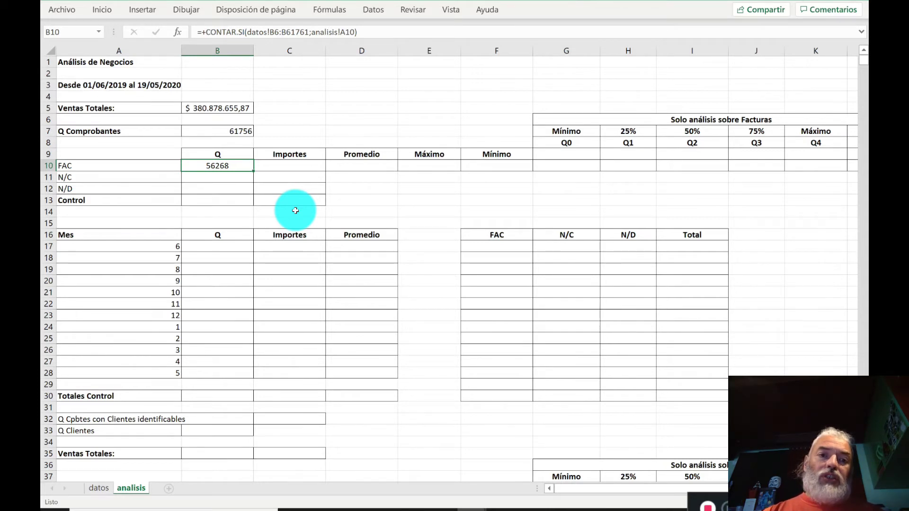
key(Down)
key(Up)
key(Down)
key(Down)
key(Up)
key(Down)
key(Down)
key(Up)
key(Up)
key(Up)
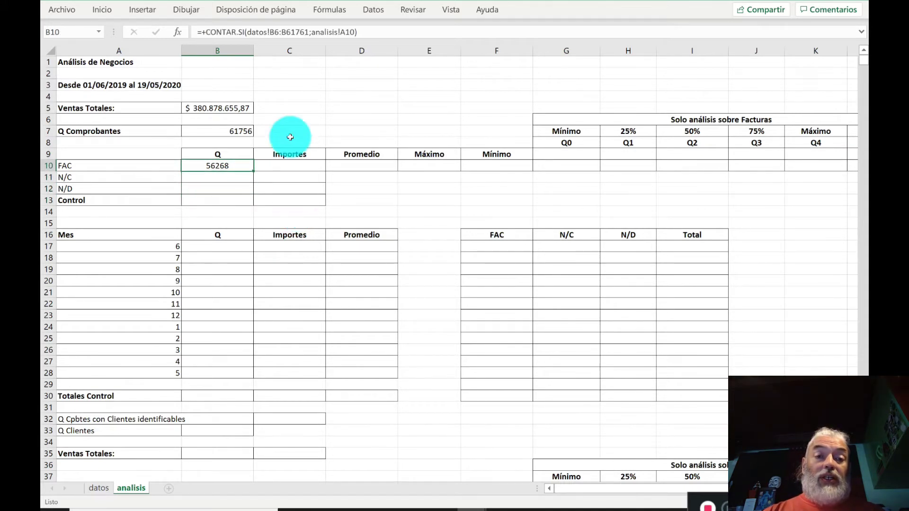
Make the B10 formula's range absolute as datos!$B$6:$B$61761 and fix only the criterion's column as $A10.
click(275, 32)
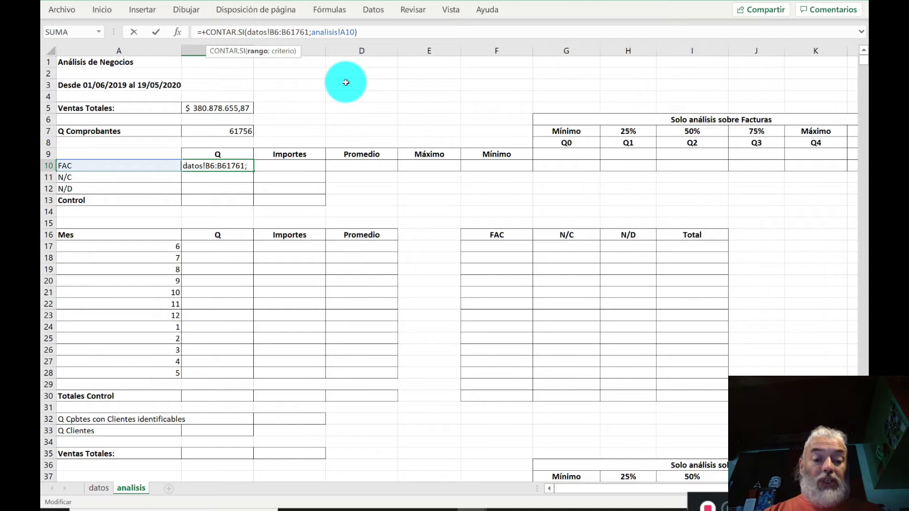
key(F4)
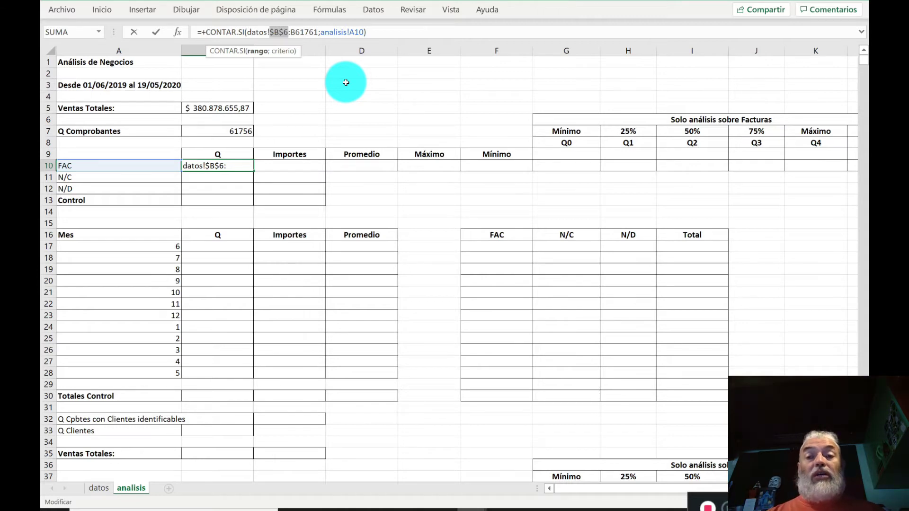
key(Right)
key(Right)
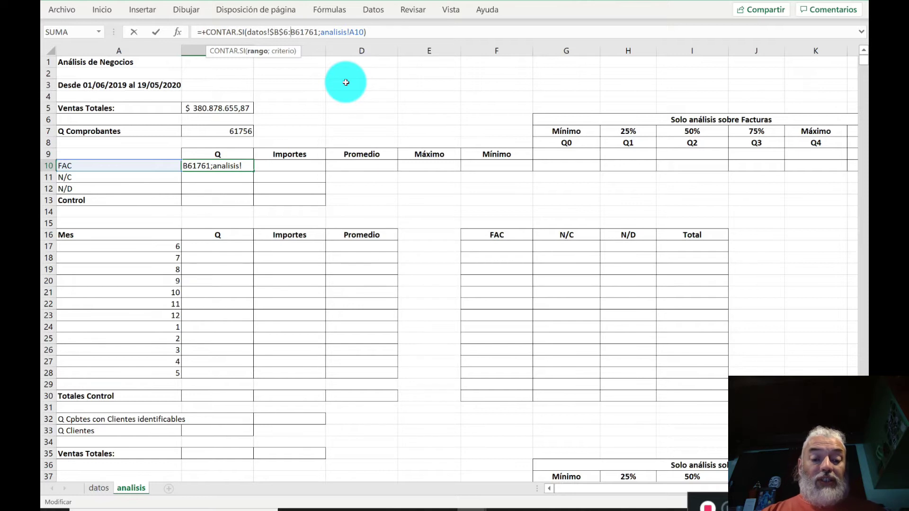
key(F4)
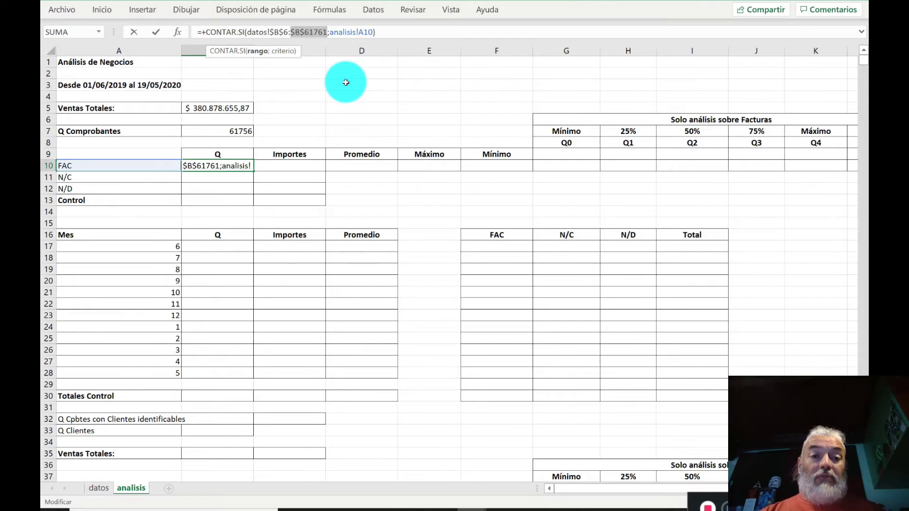
key(Left)
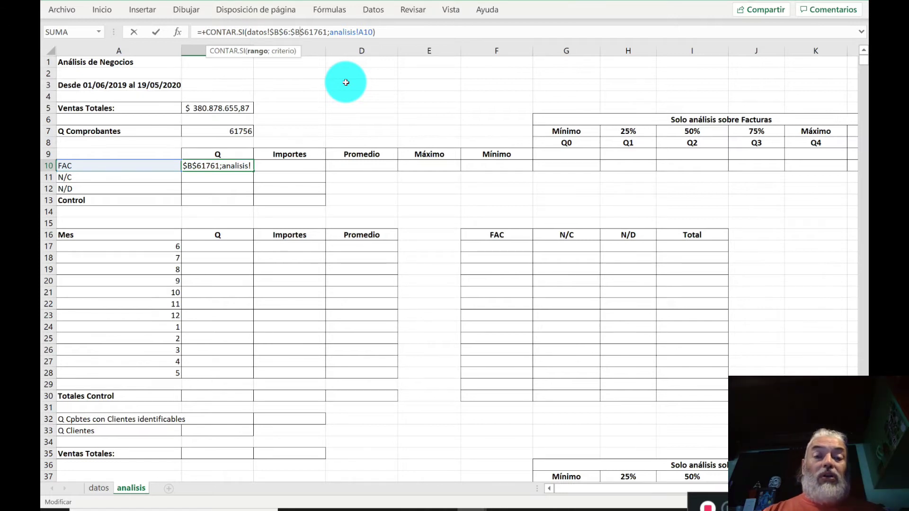
key(ctrl+Right)
key(ctrl+Right)
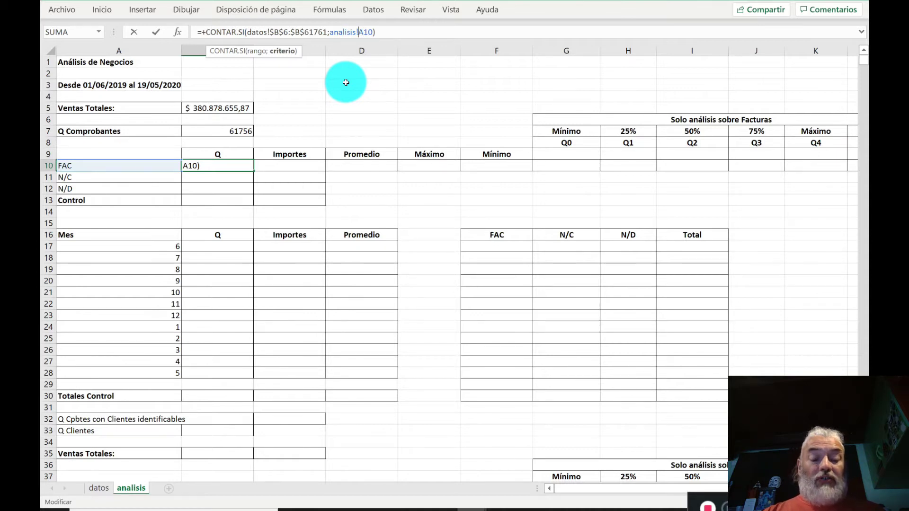
text($)
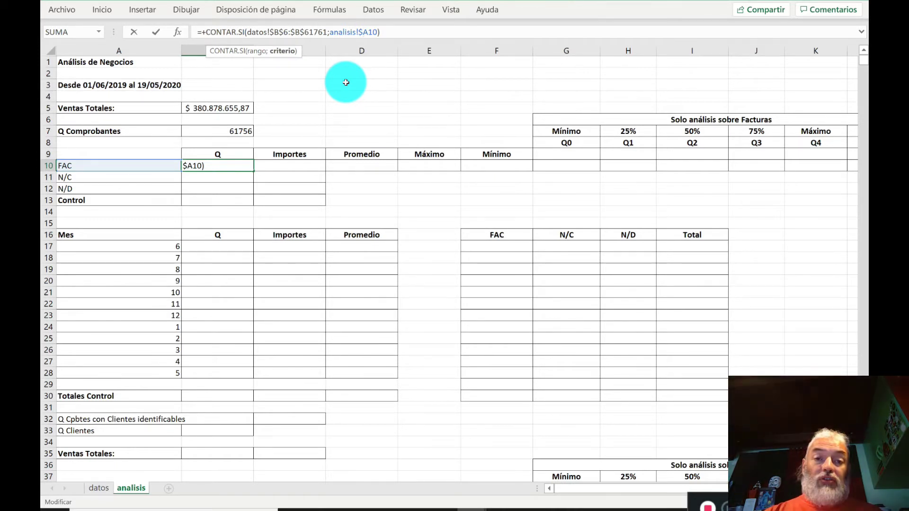
key(End)
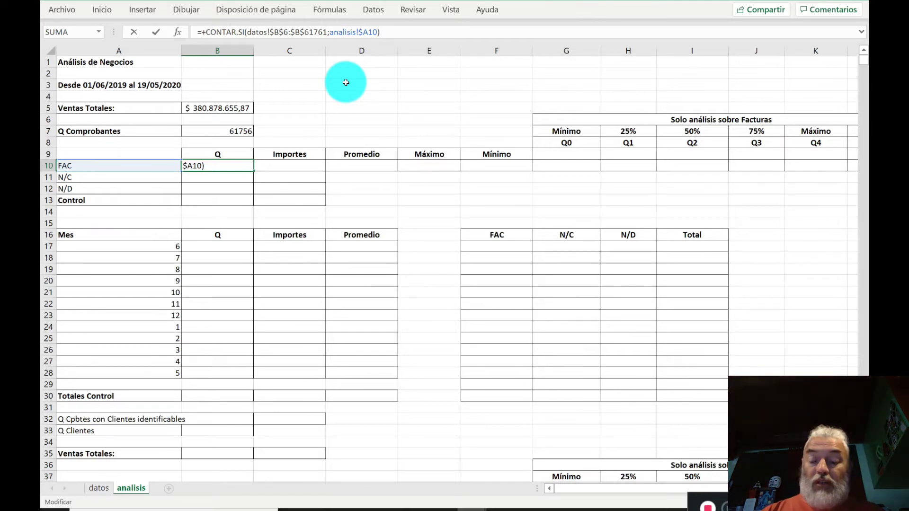
key(Return)
key(Up)
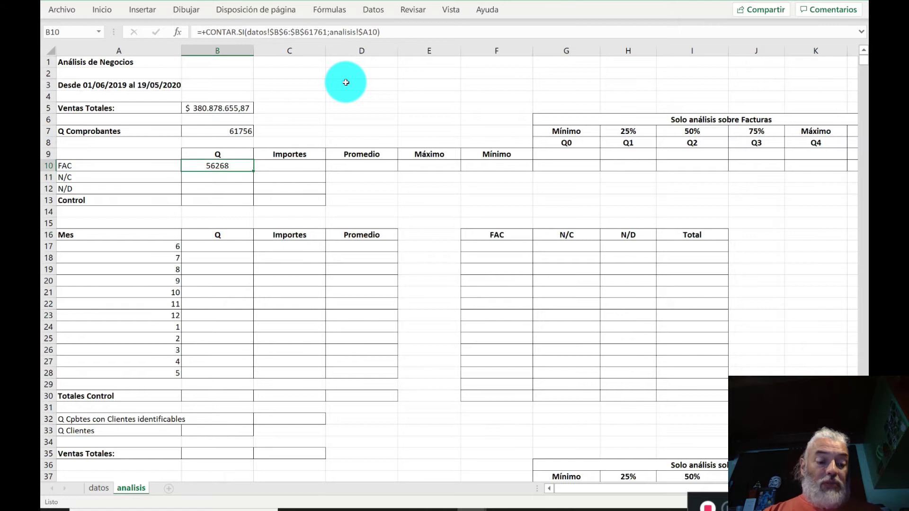
Copy the B10 counting formula down to the N/C and N/D rows, B11:B12.
key(ctrl+c)
key(Down)
key(shift+Down)
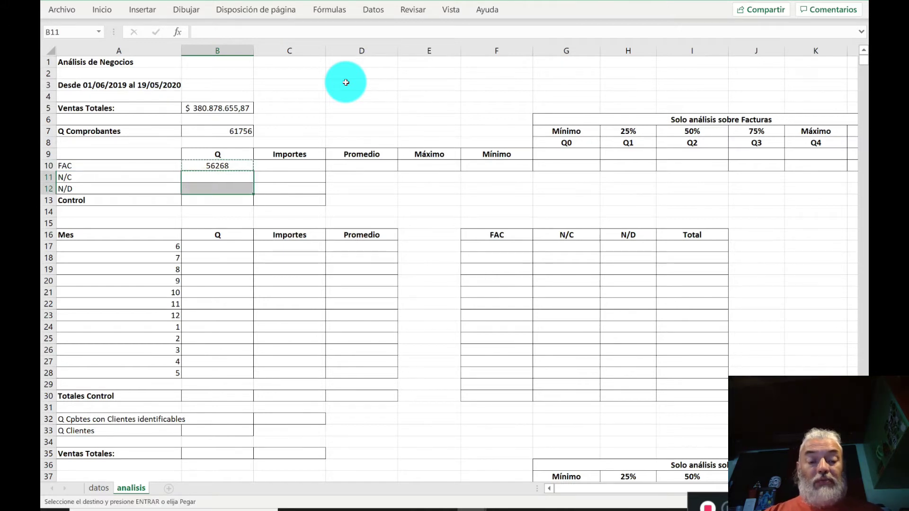
key(ctrl+v)
key(Down)
key(Down)
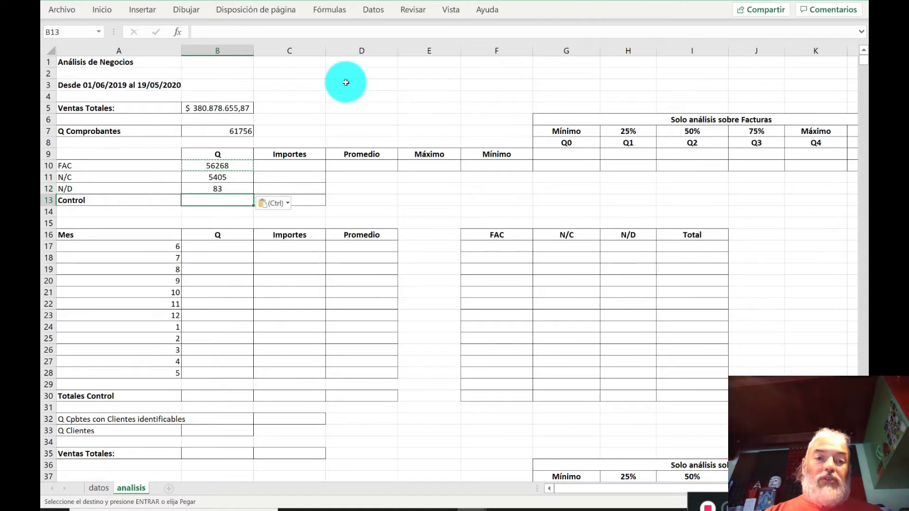
text('suma)
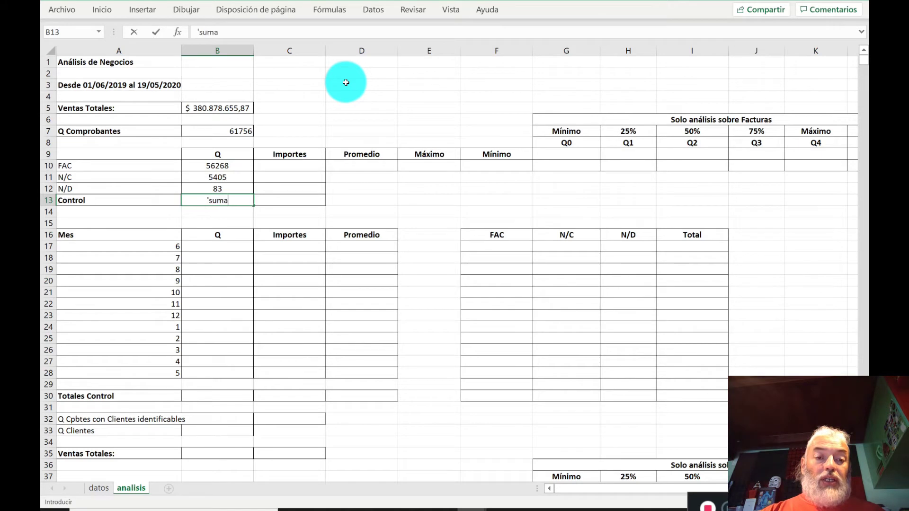
key(Escape)
key(Left)
key(Right)
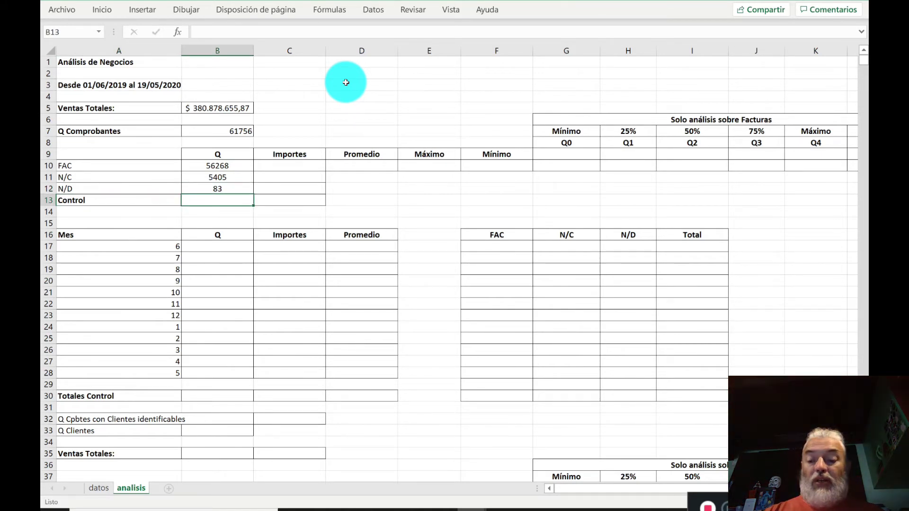
Total the voucher counts in the Control cell B13 with SUMA over B10:B12.
text(+suma()
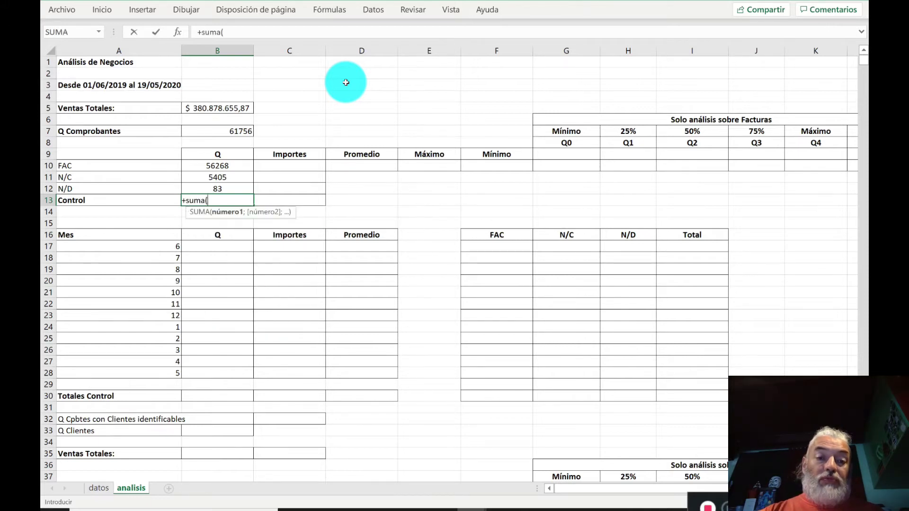
key(Up)
key(shift+Up)
key(shift+Up)
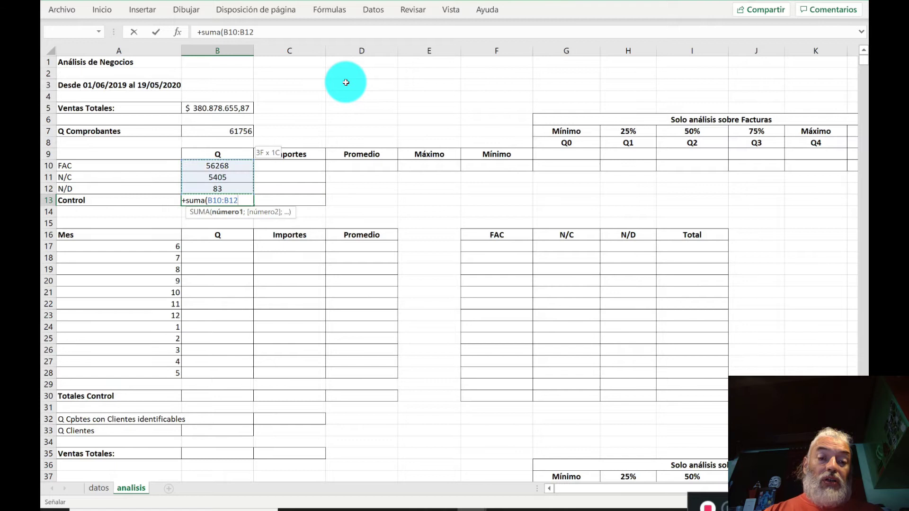
key(Return)
key(Up)
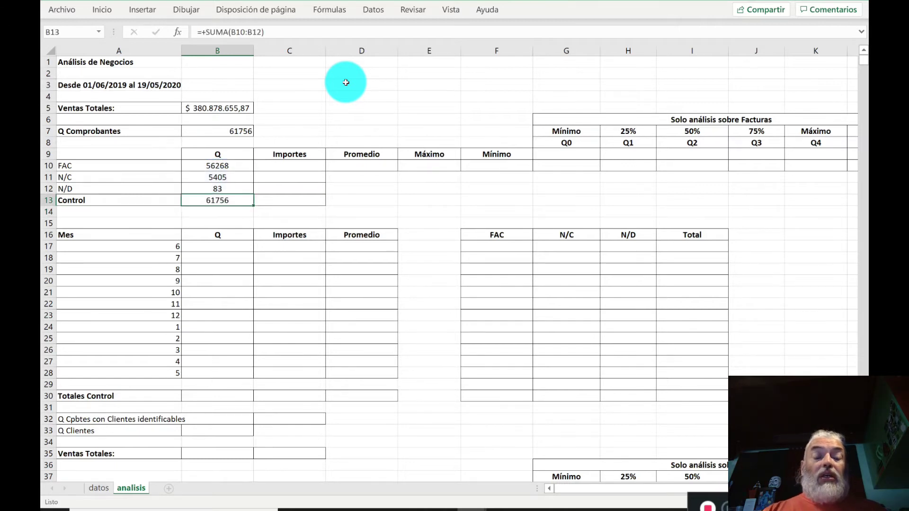
Check the Control sum in B13 against Q Comprobantes in B7, and review the Q and Importes cells of the voucher rows.
click(238, 132)
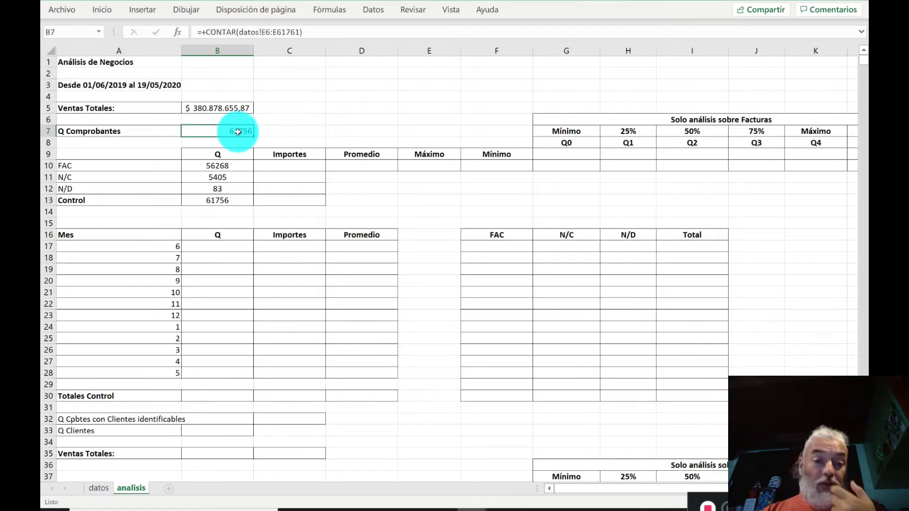
click(228, 200)
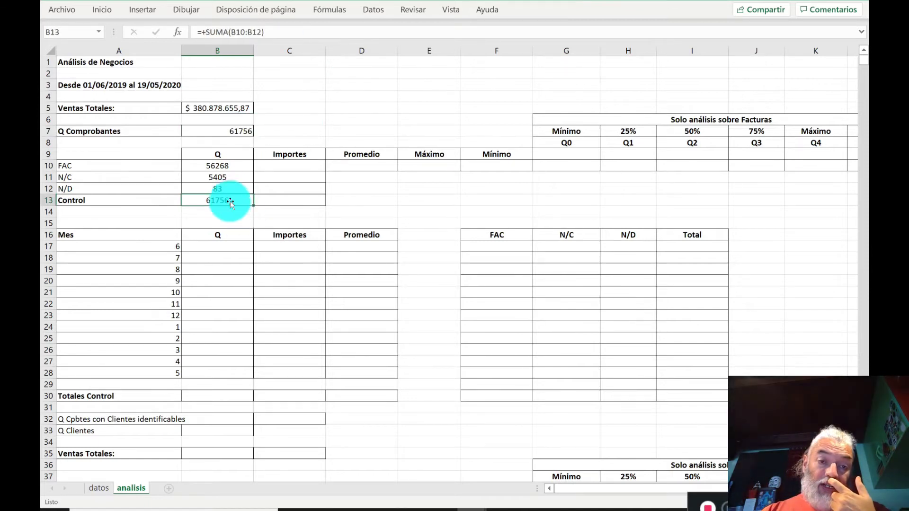
click(228, 167)
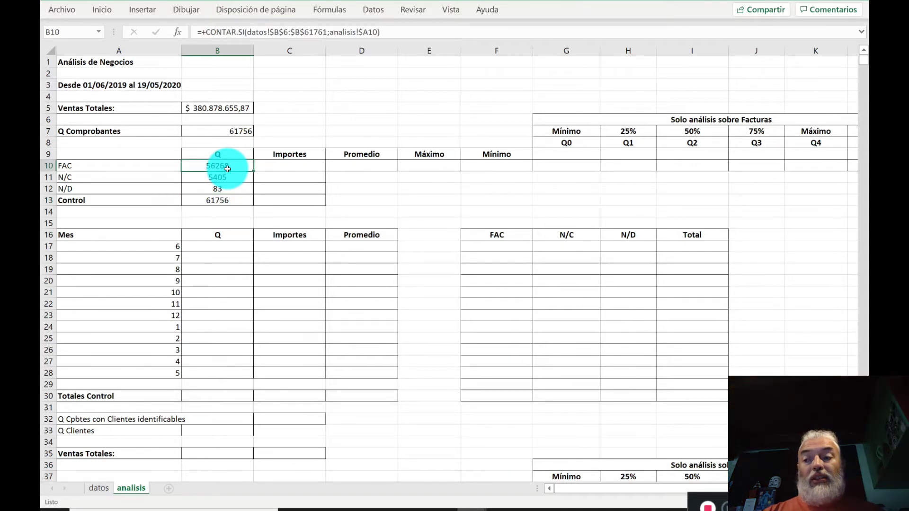
click(232, 201)
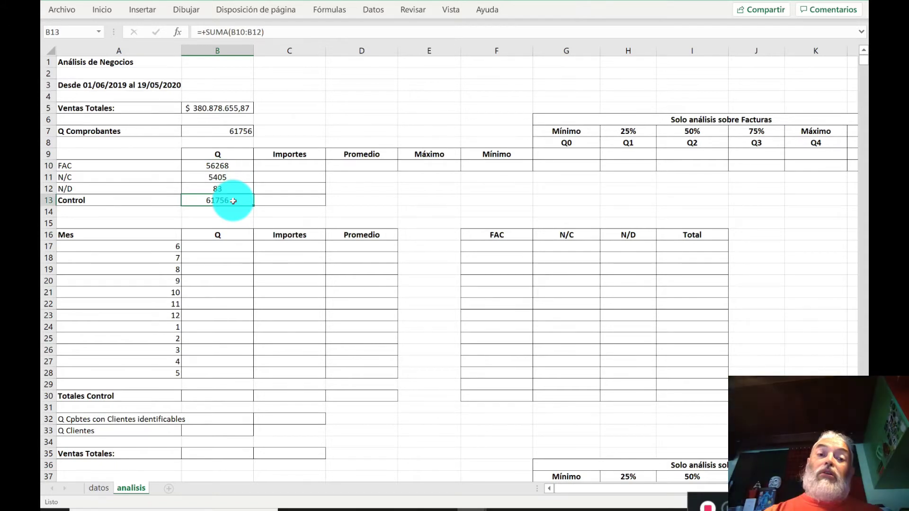
key(Up)
key(Up)
key(Up)
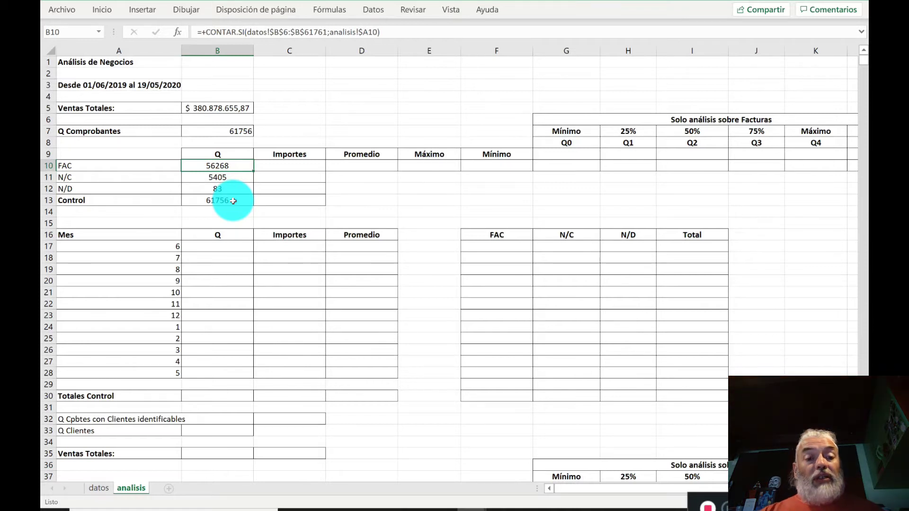
key(Right)
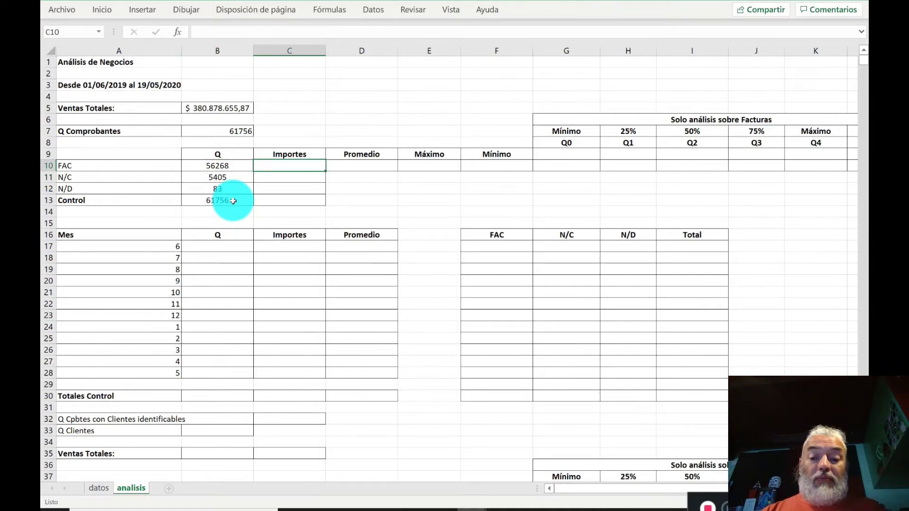
key(Left)
key(Left)
key(Right)
key(Right)
key(Left)
key(Right)
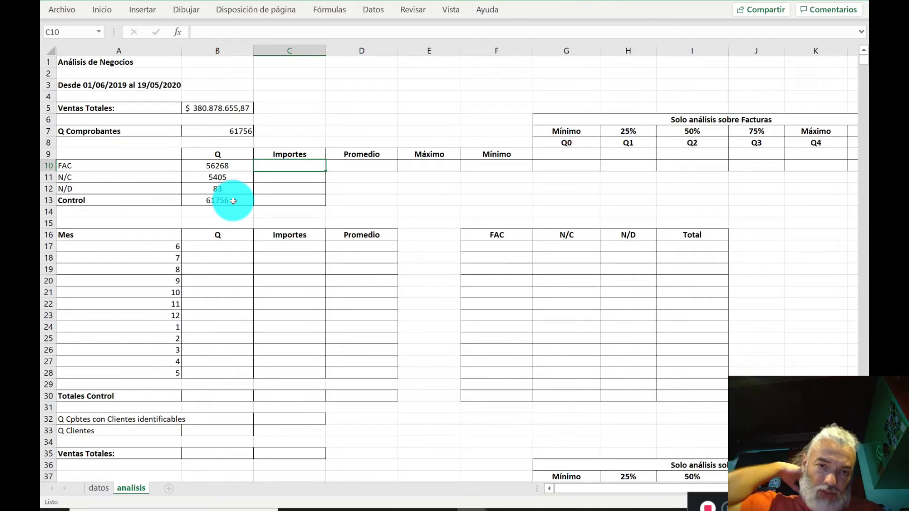
key(Down)
key(Down)
key(Up)
key(Up)
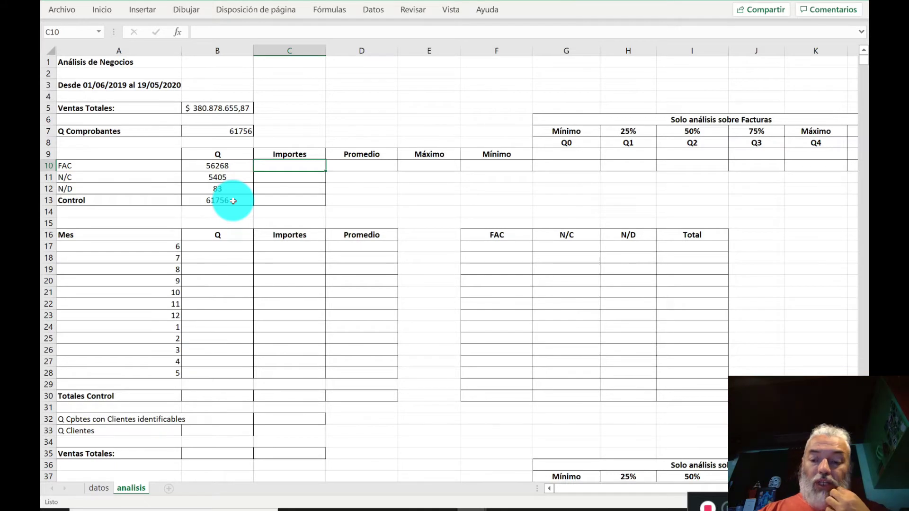
Begin a SUMAR.SI formula in C10, the FAC row's Importes cell, with the cpbte column datos!B6:B61761 as its range.
text(+)
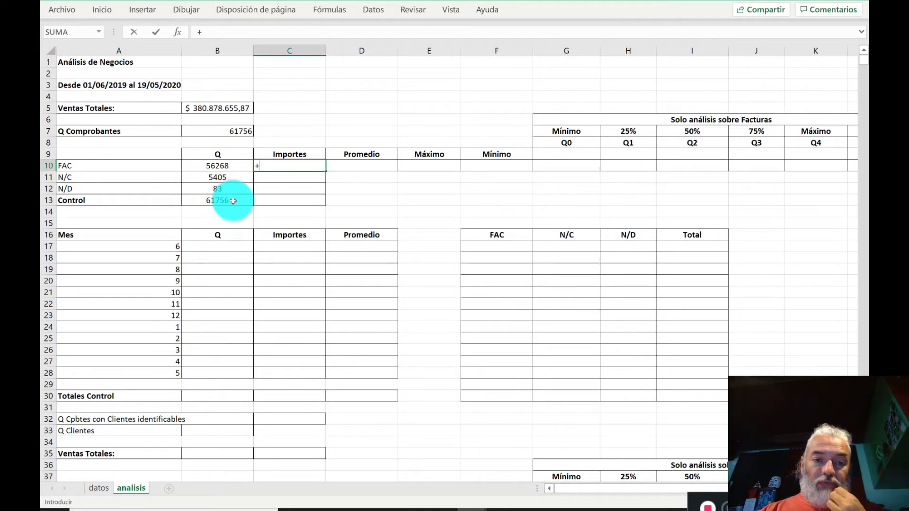
text(sumar)
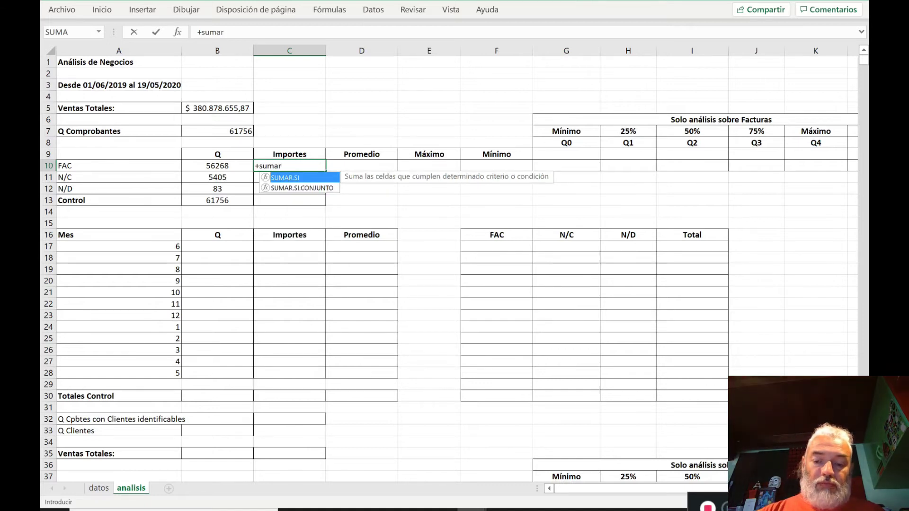
text(.si()
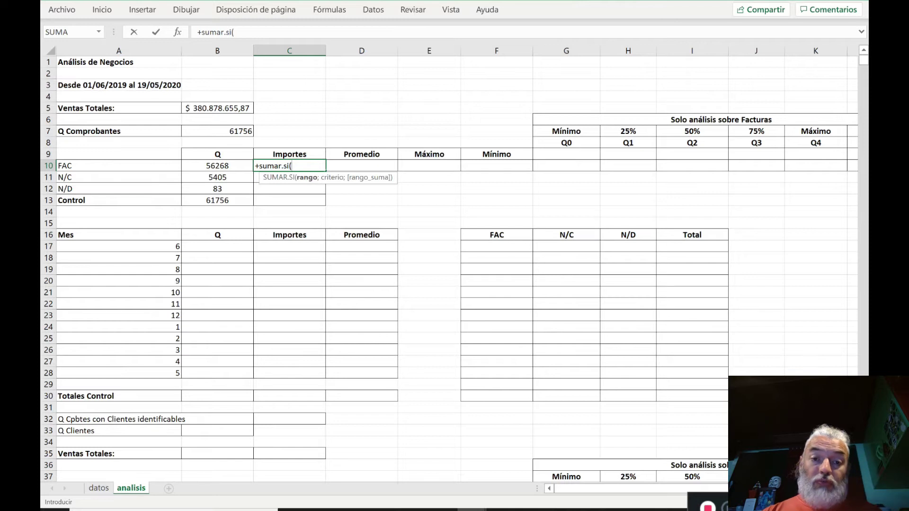
click(107, 486)
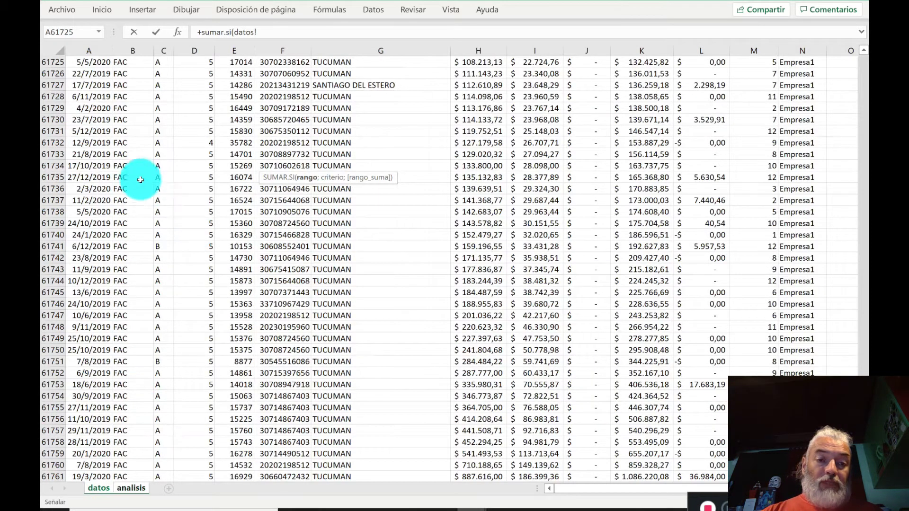
click(128, 173)
key(ctrl+Up)
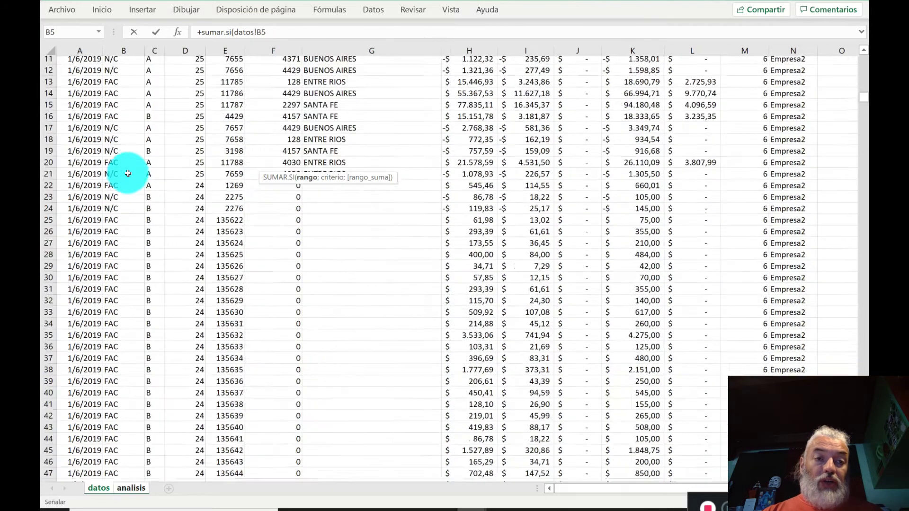
key(Down)
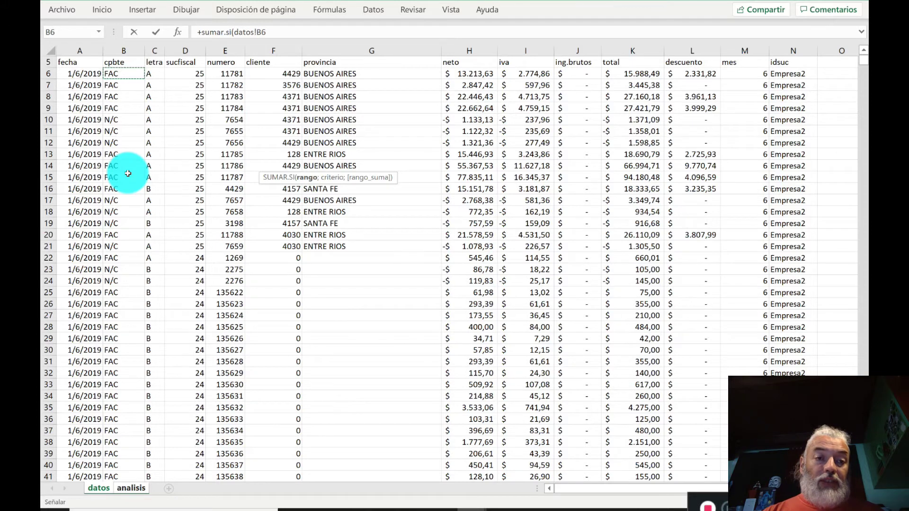
key(ctrl+shift+Down)
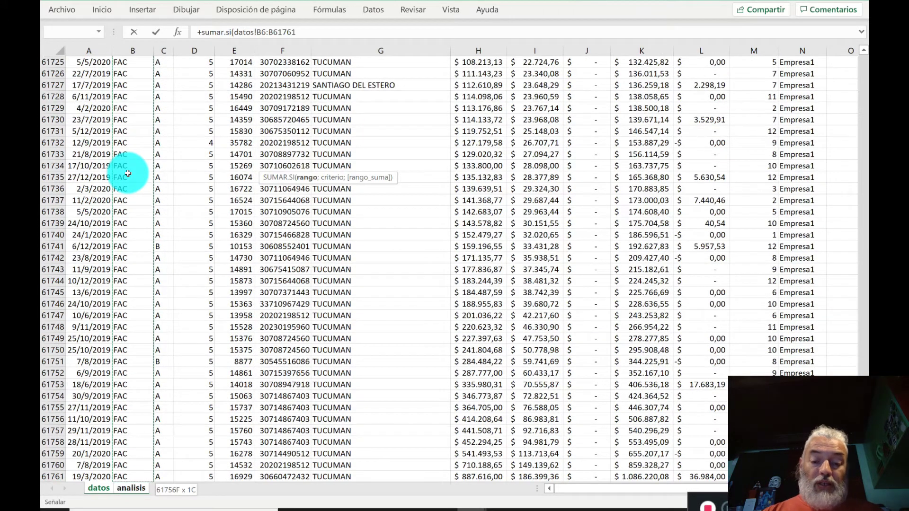
text(;)
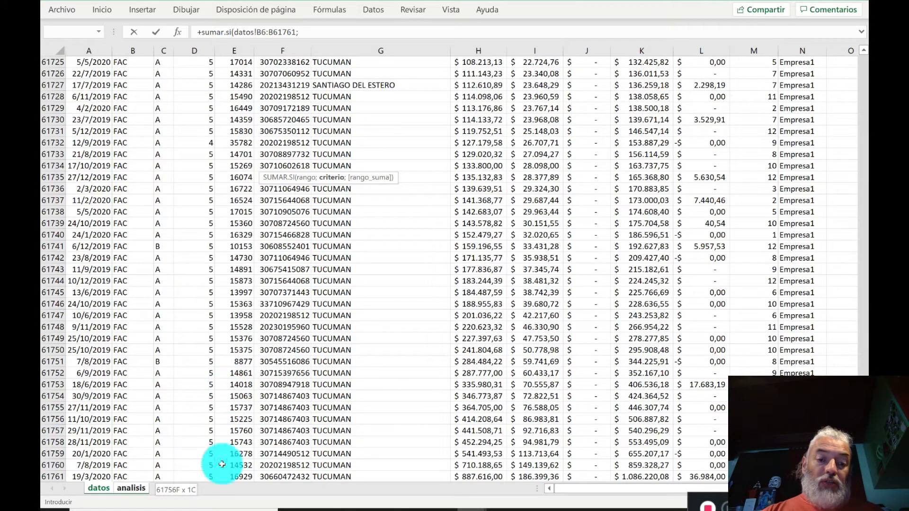
Complete the C10 SUMAR.SI formula with analisis!A10 as the criterion and the total column datos!K6:K61761 as the sum range.
click(136, 489)
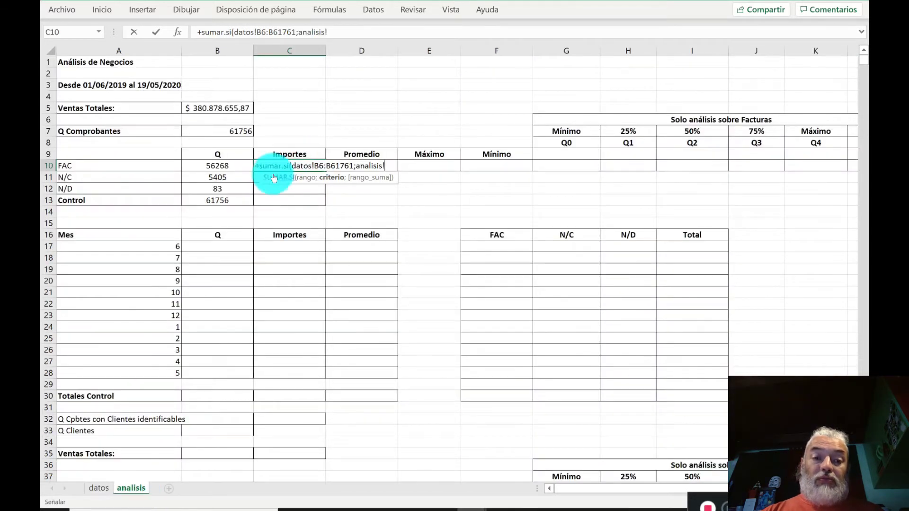
click(144, 166)
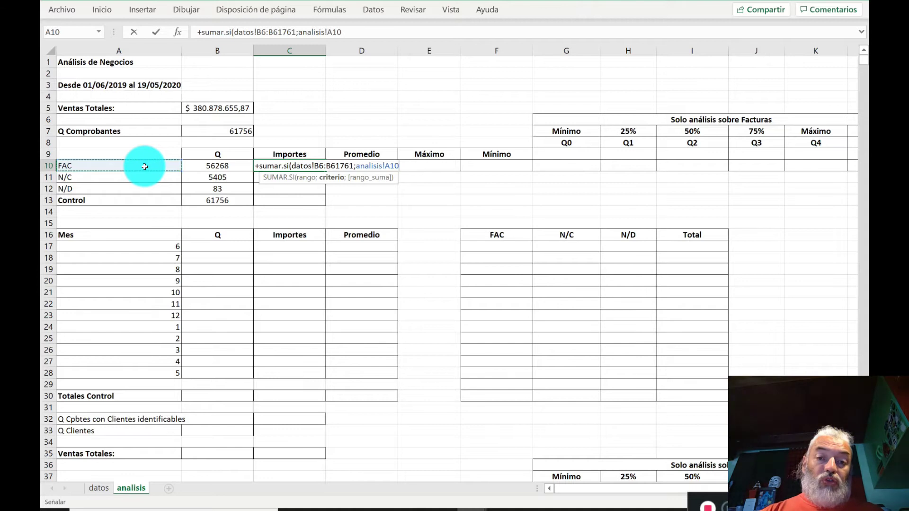
text(;)
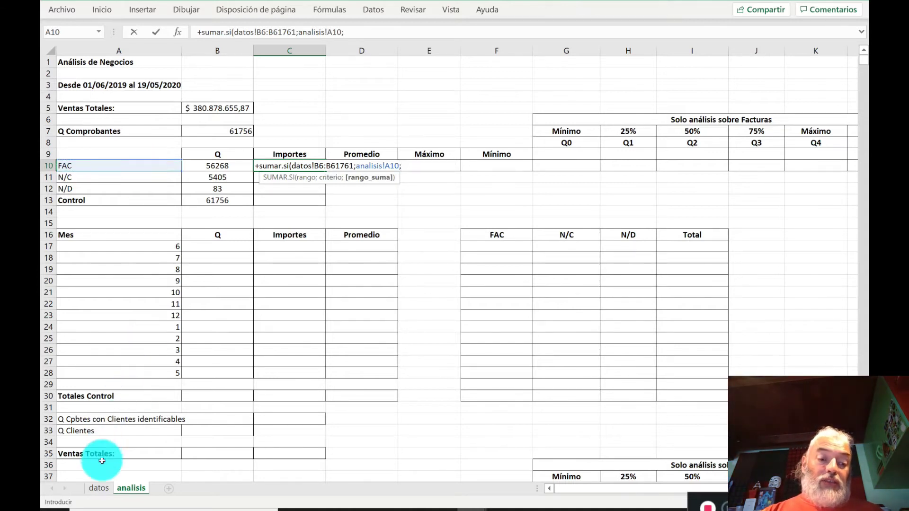
click(100, 489)
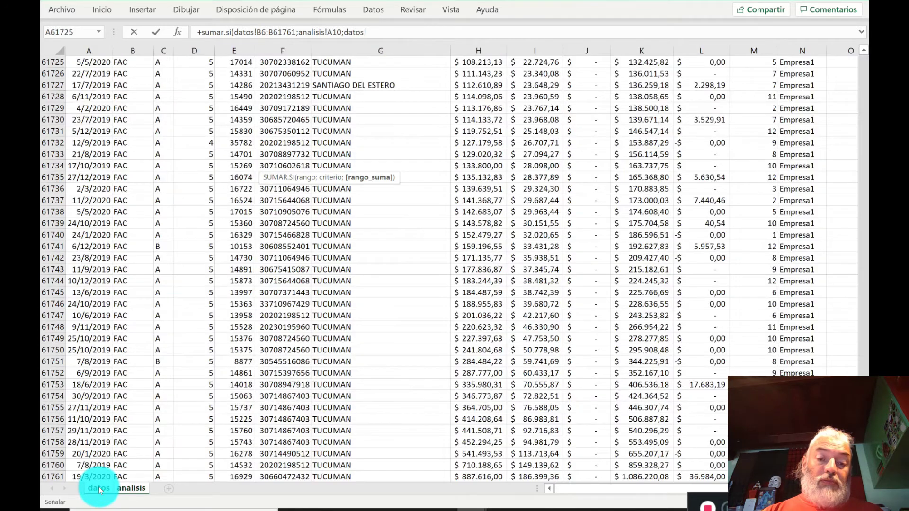
click(634, 133)
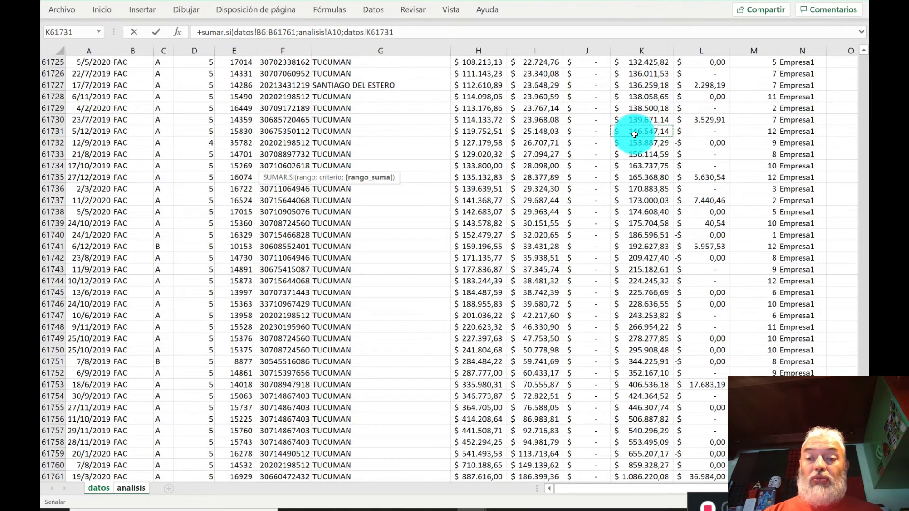
key(ctrl+Up)
key(Down)
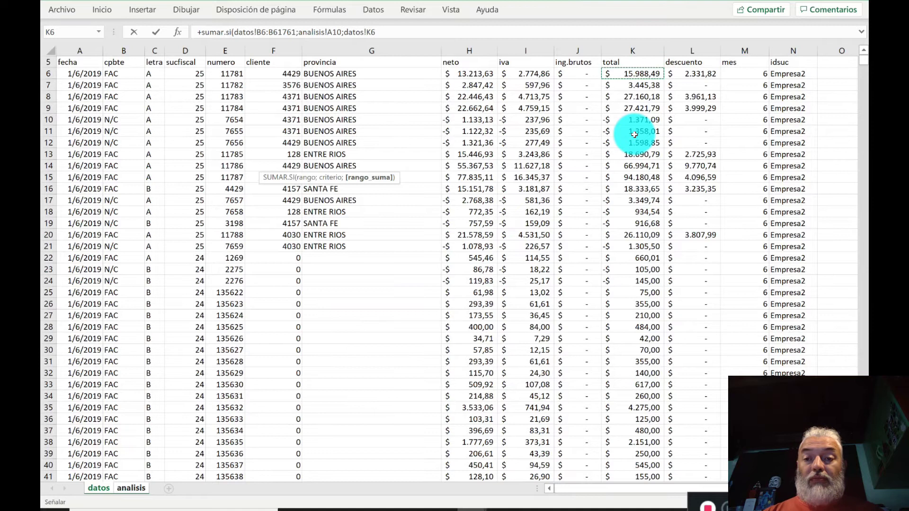
key(ctrl+shift+Down)
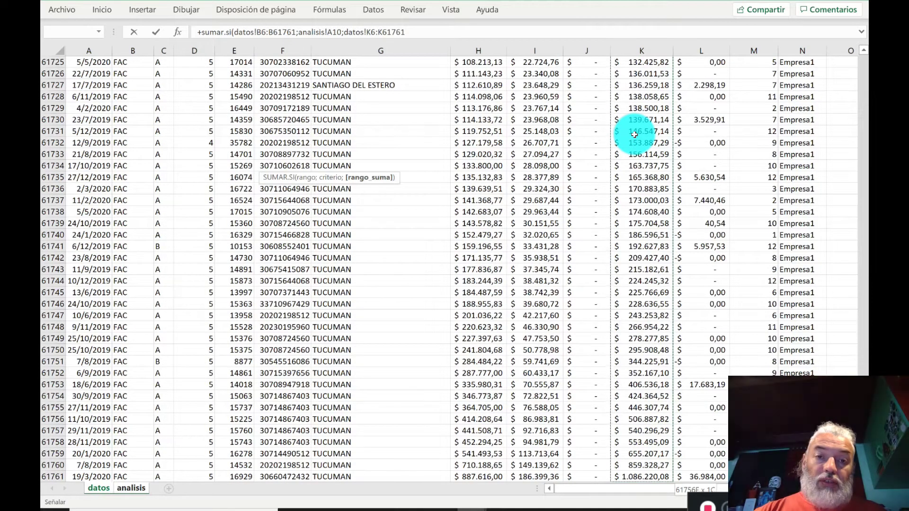
text())
key(Return)
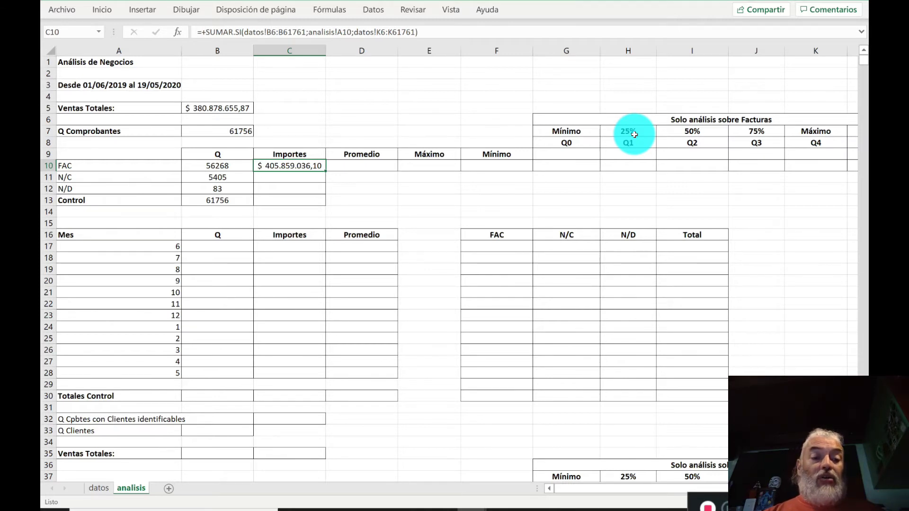
Review the FAC row's voucher label, count formula and amount formula across A10:C10.
key(Left)
key(Left)
key(Right)
key(Right)
key(Left)
key(Left)
key(Right)
key(Right)
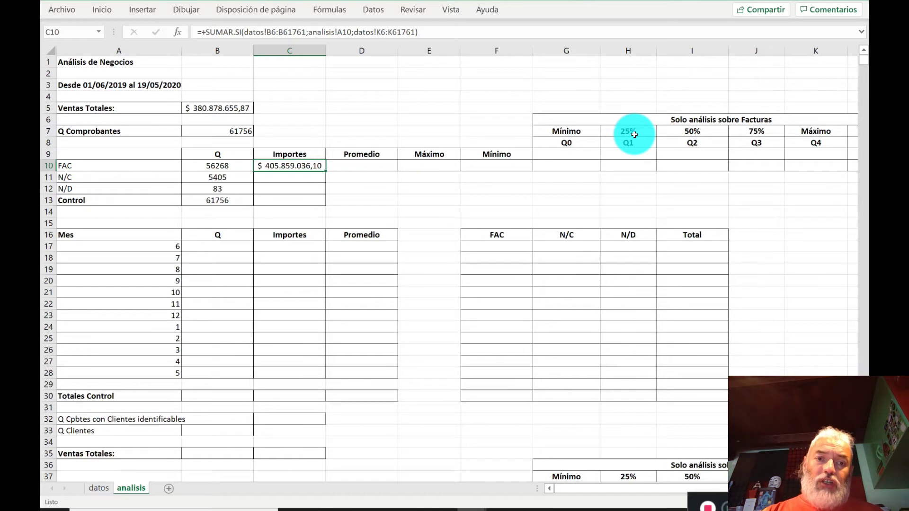
key(Right)
key(Left)
key(Left)
key(Left)
key(Right)
key(Right)
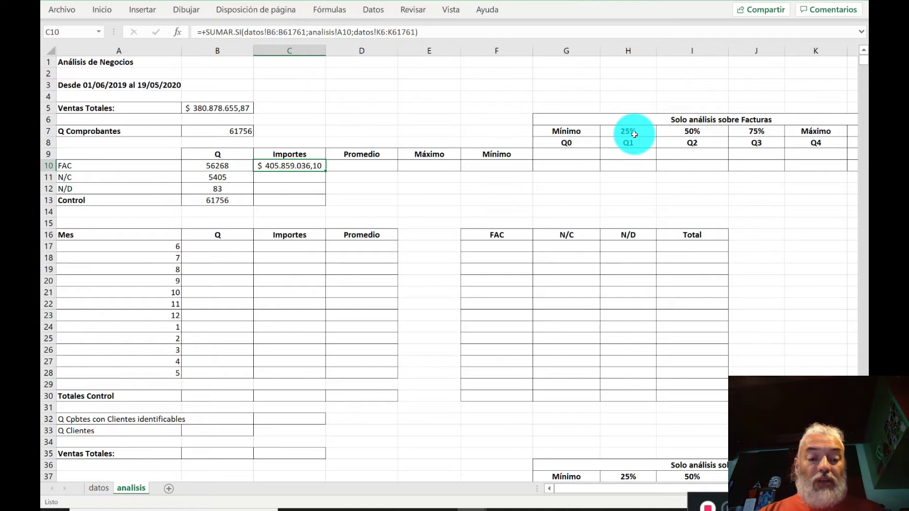
Open the C10 SUMAR.SI formula for editing and go back through its references.
key(F2)
key(Left)
key(Left)
key(Left)
key(Left)
key(Left)
key(Left)
key(Left)
key(Left)
key(Left)
key(Left)
key(Left)
key(Left)
key(Left)
key(Left)
key(Left)
key(Left)
key(Left)
key(Left)
key(Left)
key(Left)
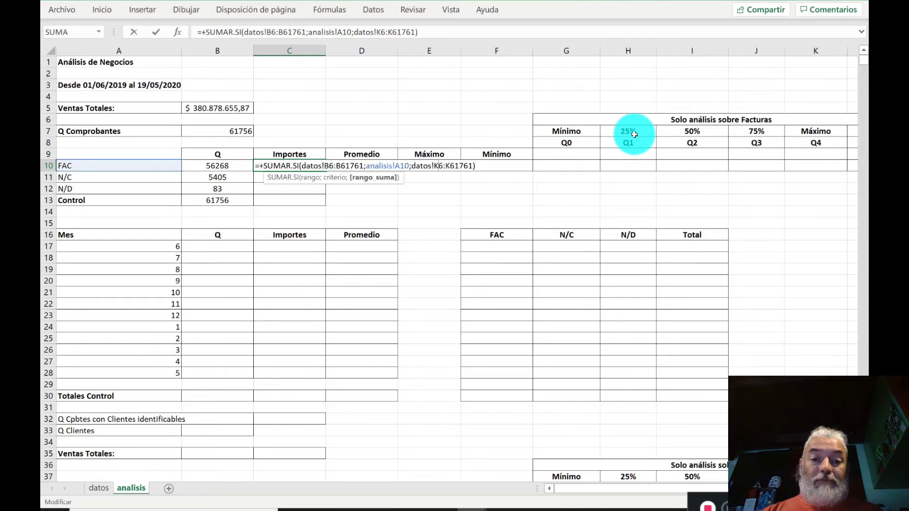
Make the criteria range in C10's SUMAR.SI formula absolute as datos!$B$6:$B$61761.
key(Left)
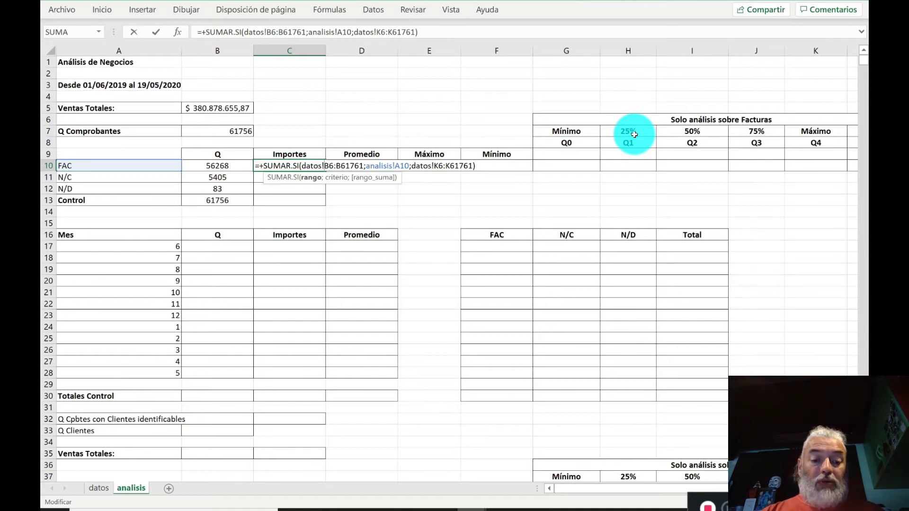
text($)
key(Right)
text($)
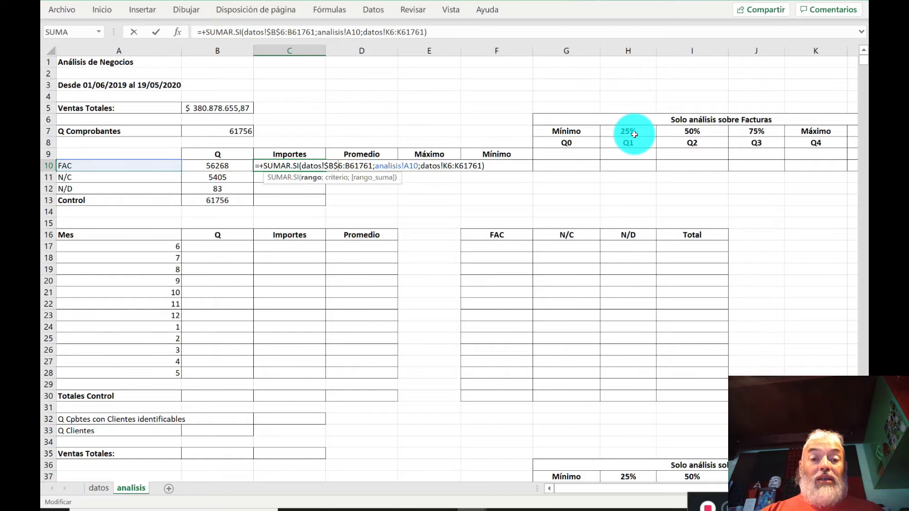
key(Right)
key(Right)
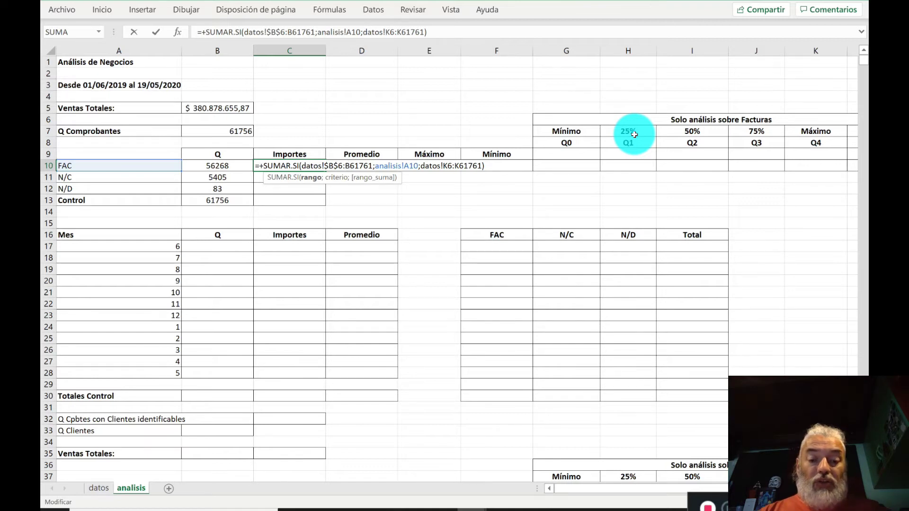
key(F4)
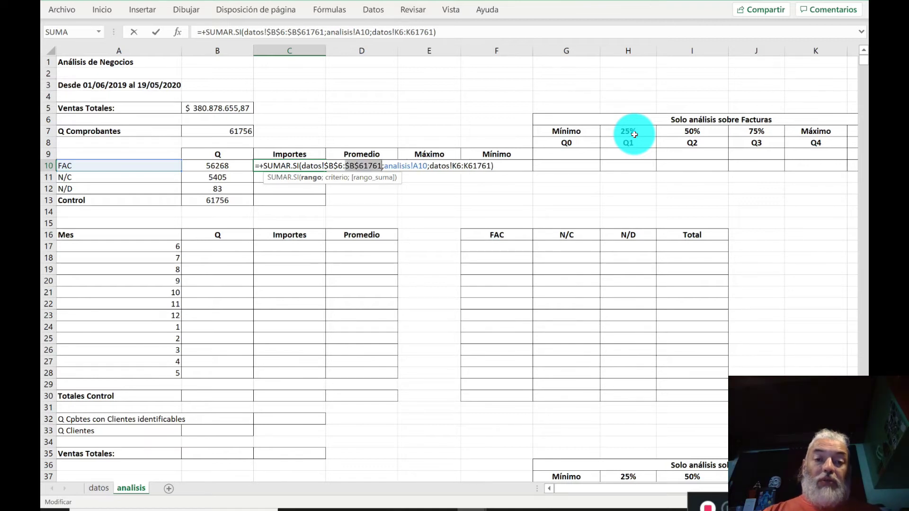
key(Right)
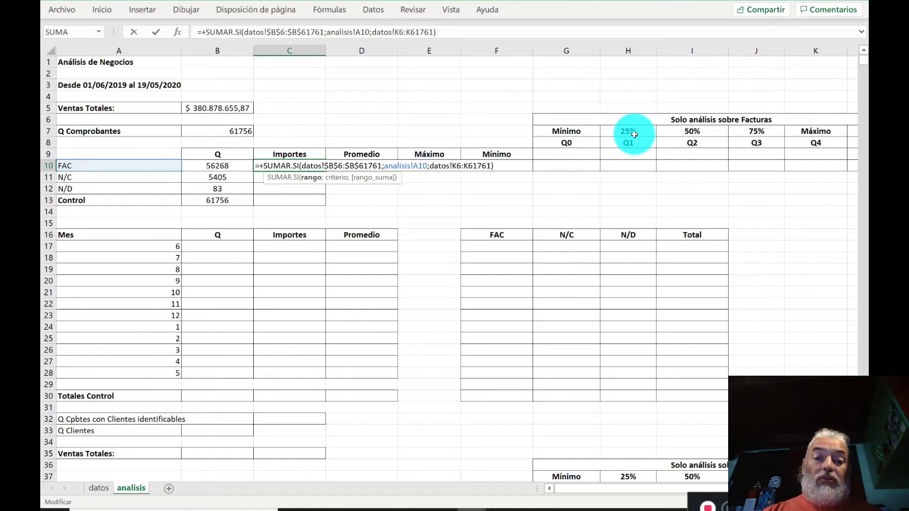
Fix the criterion's column as $A10 and make the sum range absolute as datos!$K$6:$K$61761 in C10's SUMAR.SI formula.
key(Right)
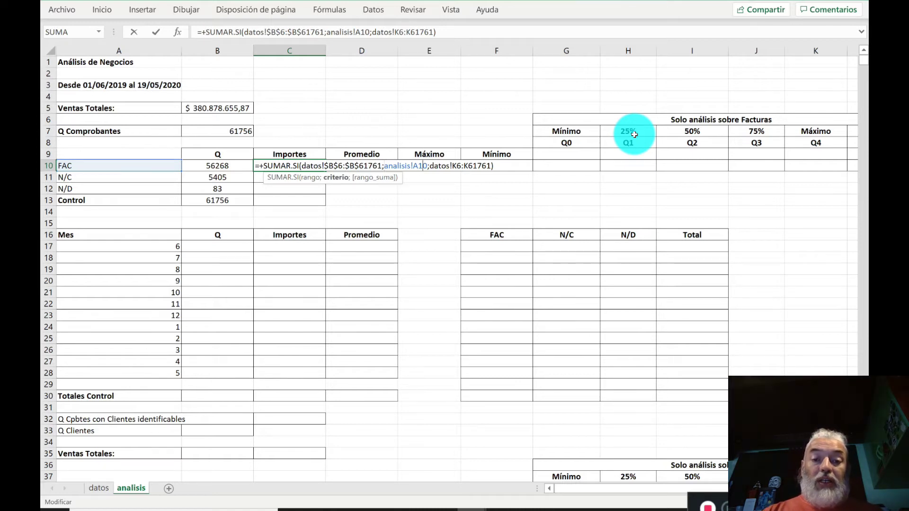
text($)
key(Right)
key(Right)
key(Right)
key(Right)
key(Right)
key(Right)
key(Right)
key(Right)
key(Right)
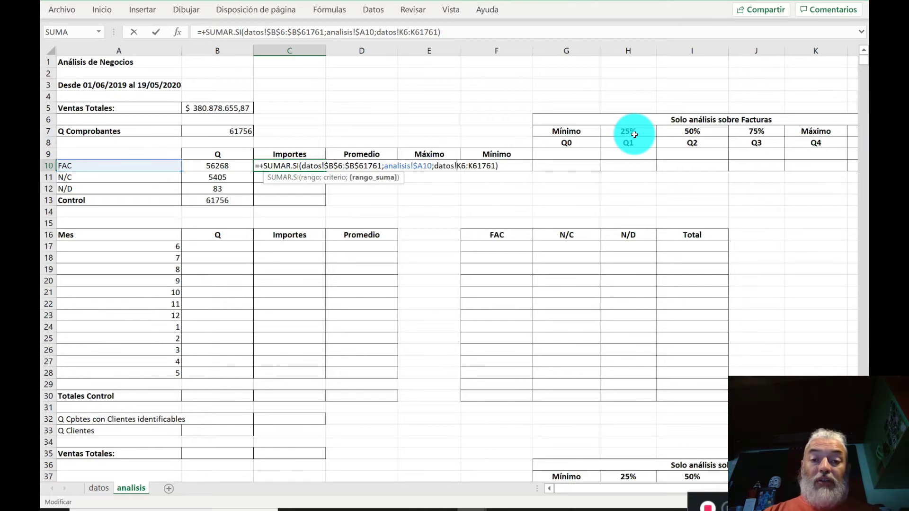
key(F4)
key(F4)
key(Return)
Copy the SUMAR.SI formula from C10 to the N/C and N/D amounts in C11:C12.
key(Up)
key(ctrl+c)
key(Down)
key(shift+Down)
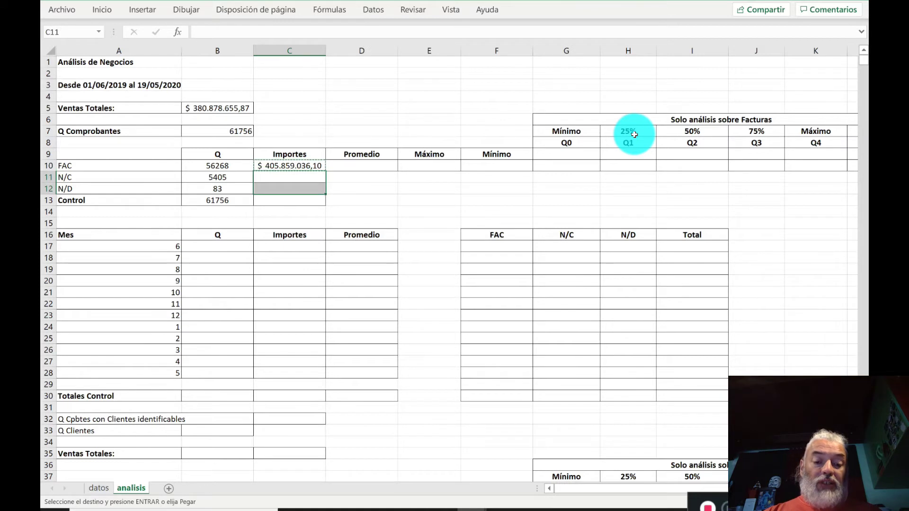
key(ctrl+v)
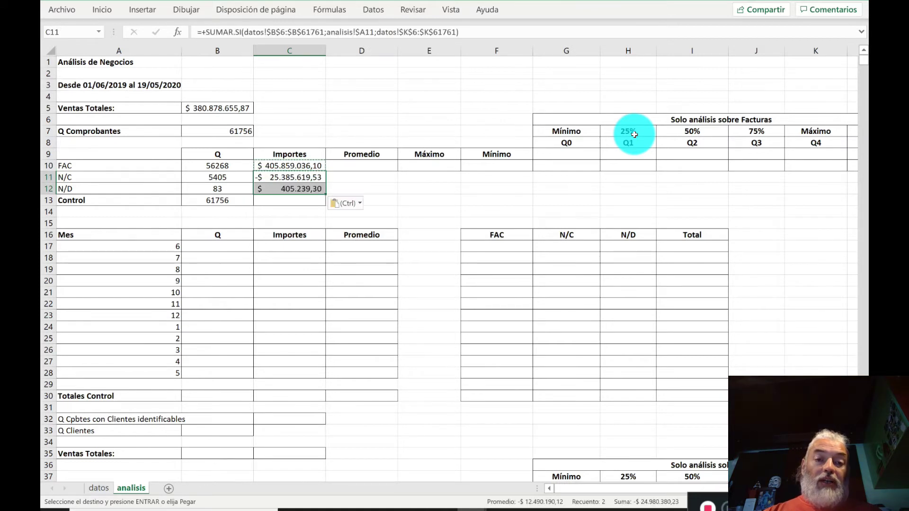
Copy the Control sum formula from B13 to the Importes column in C13.
key(Down)
key(Down)
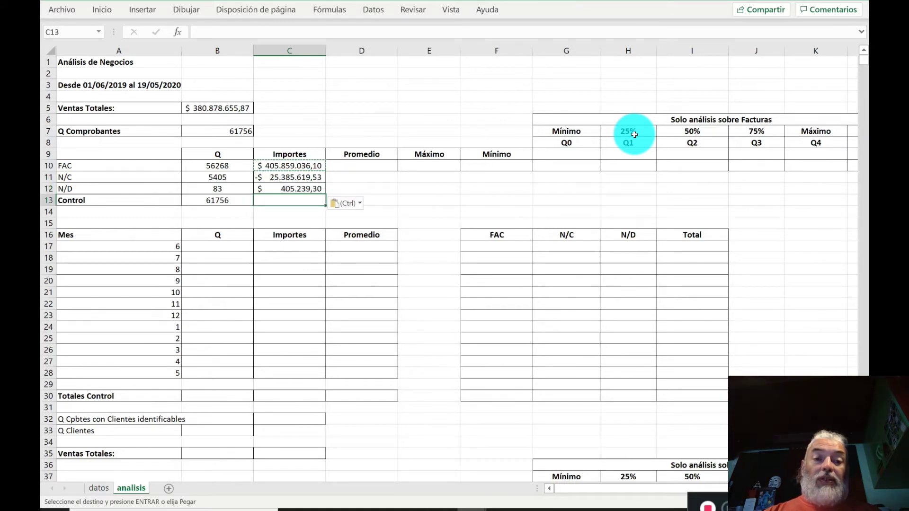
key(Left)
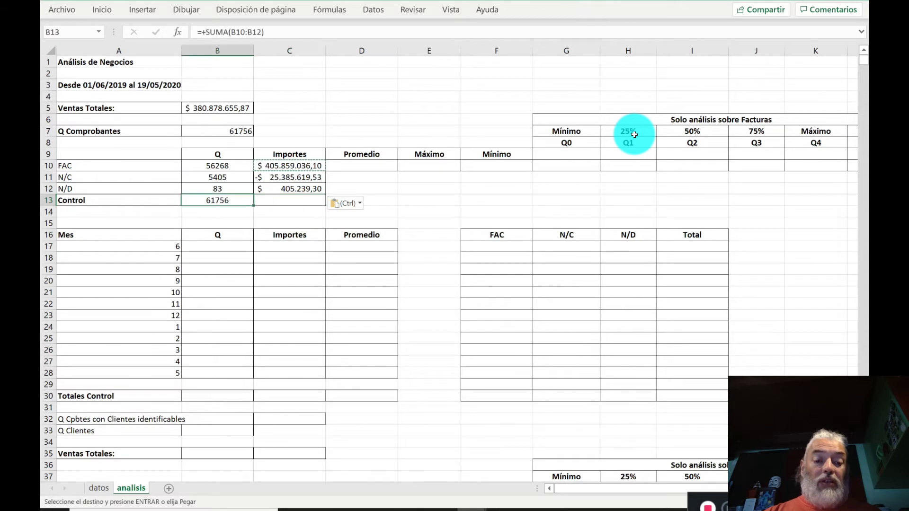
key(ctrl+c)
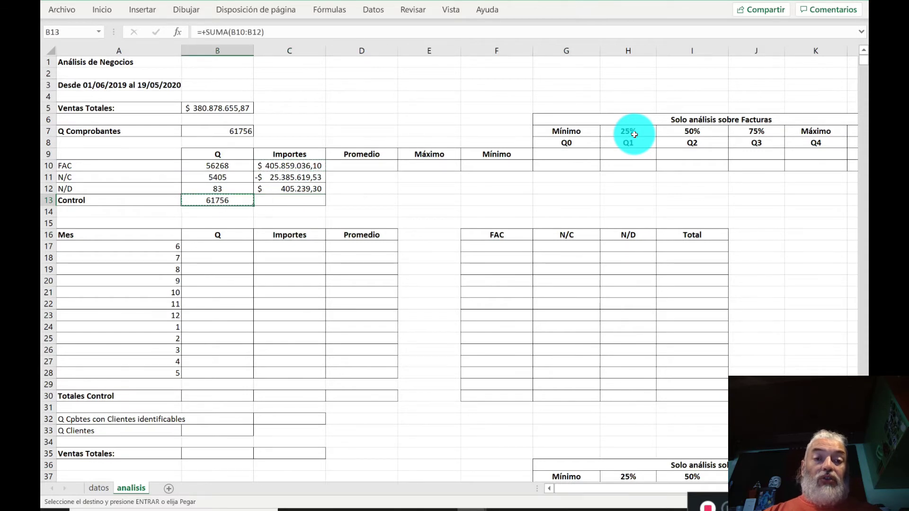
key(Right)
key(ctrl+v)
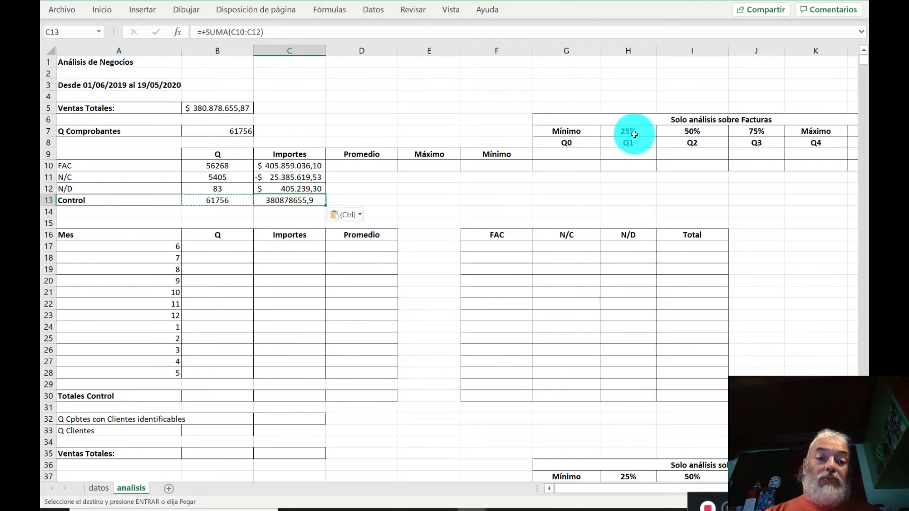
Apply the Contabilidad number format to the Importes control total in C13.
click(100, 10)
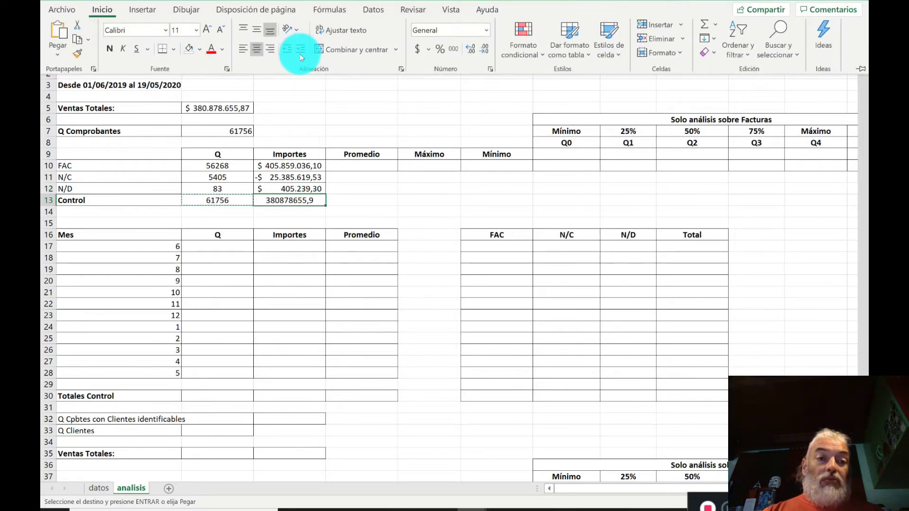
click(486, 33)
click(474, 143)
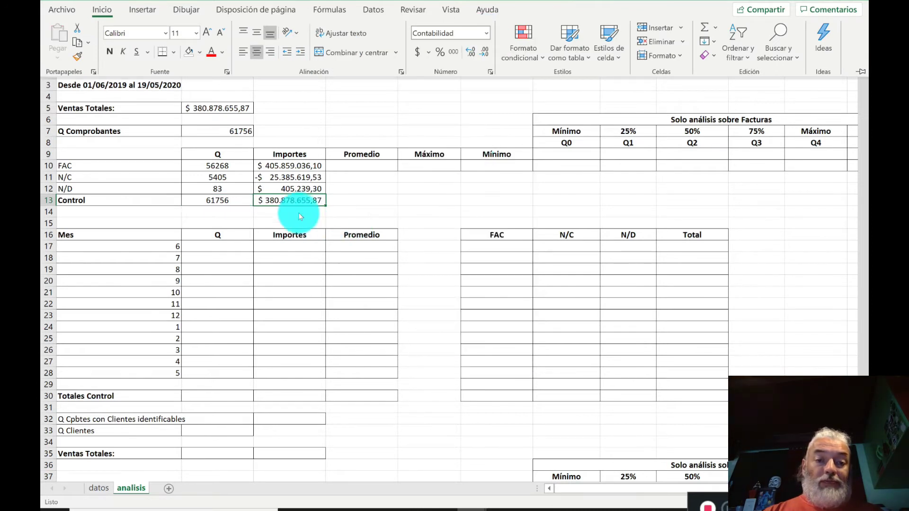
click(290, 201)
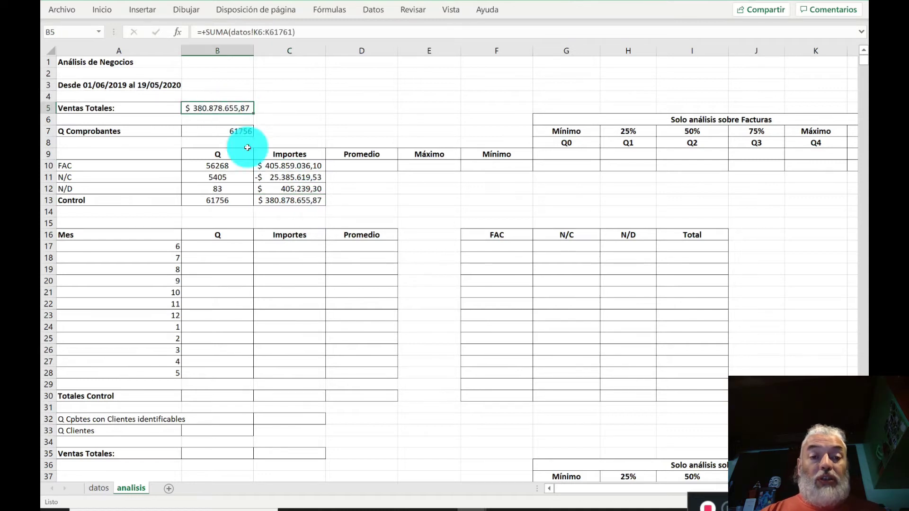
Calculate the FAC average in D10 by dividing the amount by the quantity with +C10/B10.
click(298, 209)
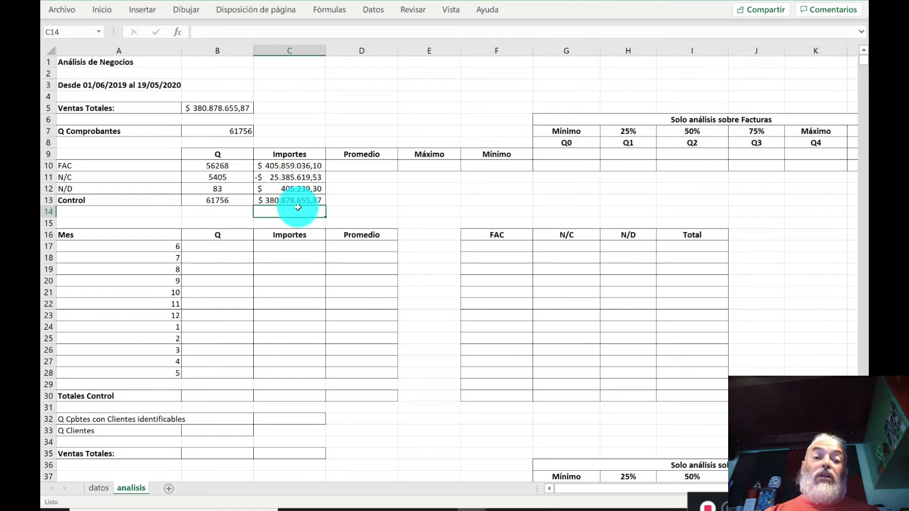
key(Up)
key(Up)
key(Up)
key(Up)
key(Right)
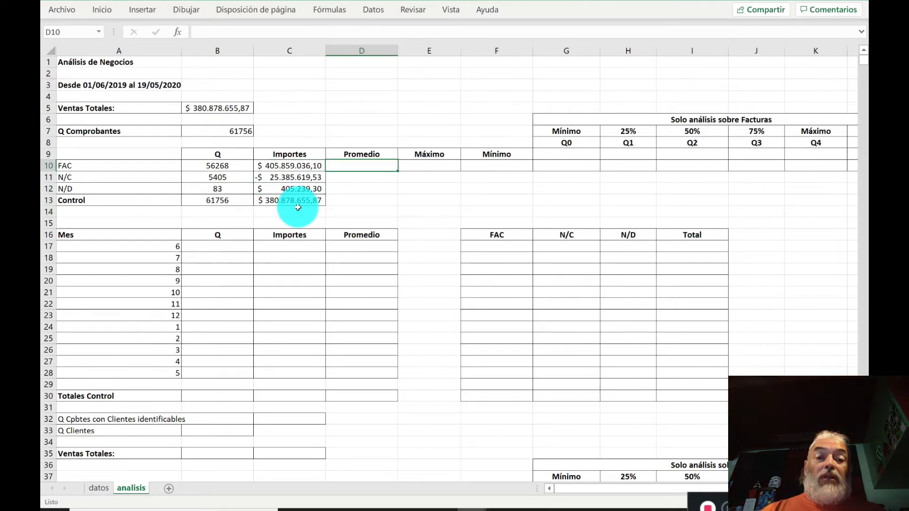
text(+)
key(Left)
text(/)
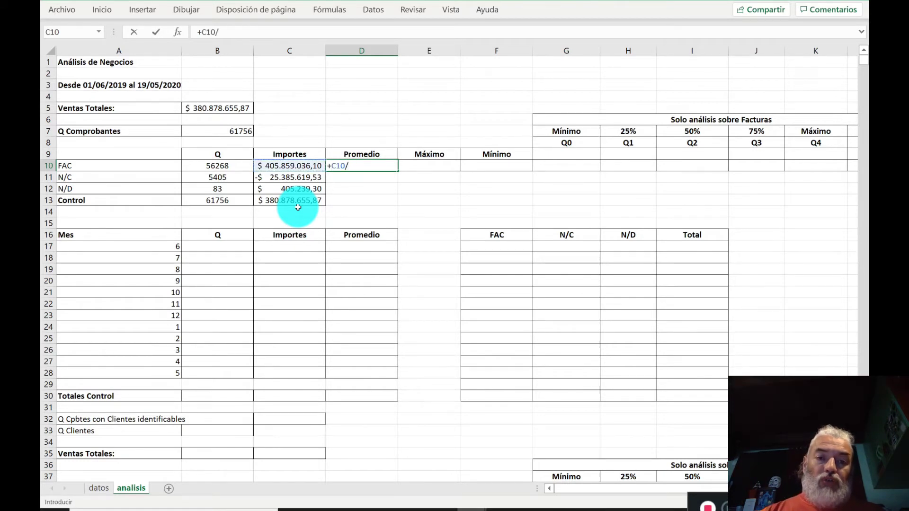
key(Left)
key(Left)
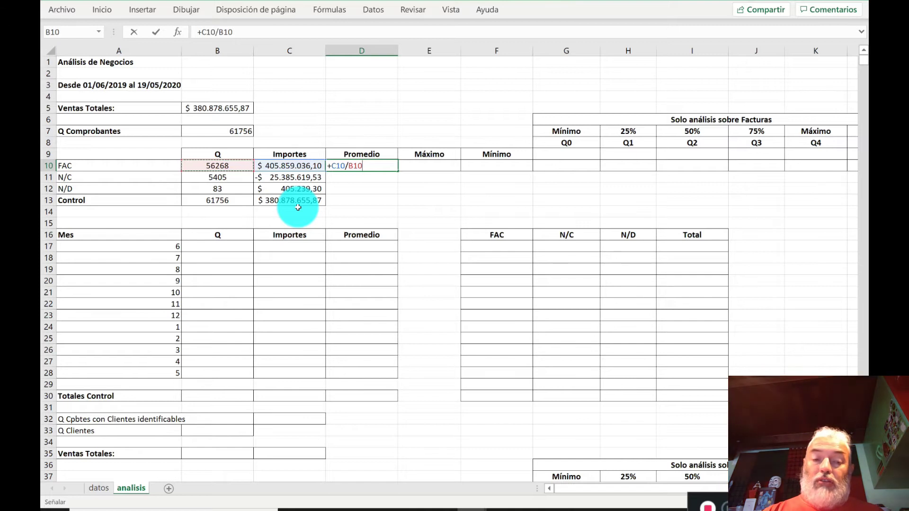
key(ctrl+Return)
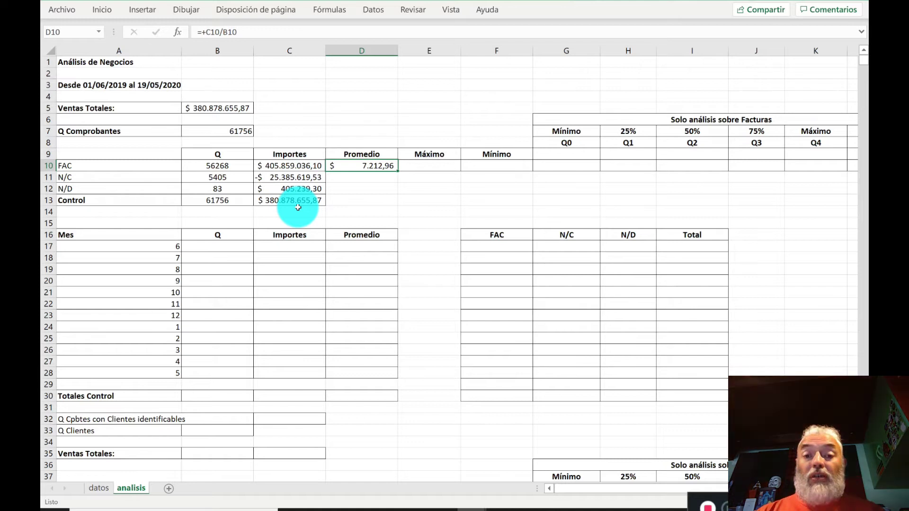
Calculate the FAC maximum in E10 with the MAX function over the total column, datos!K6:K61761.
key(Right)
key(Right)
key(Right)
key(Left)
key(Left)
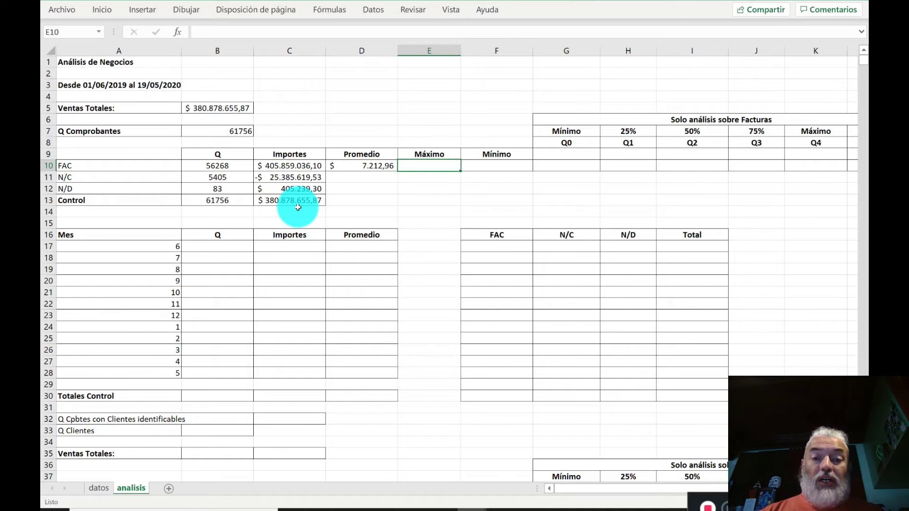
text(+max)
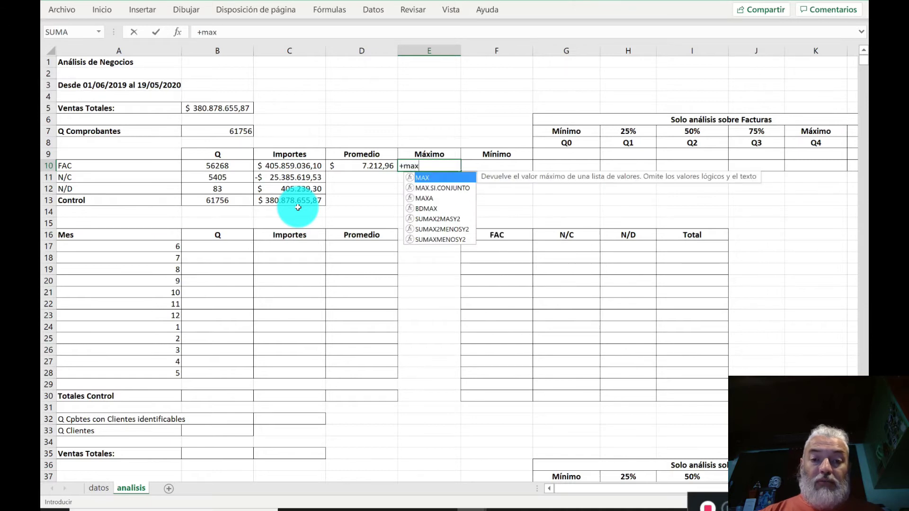
text(()
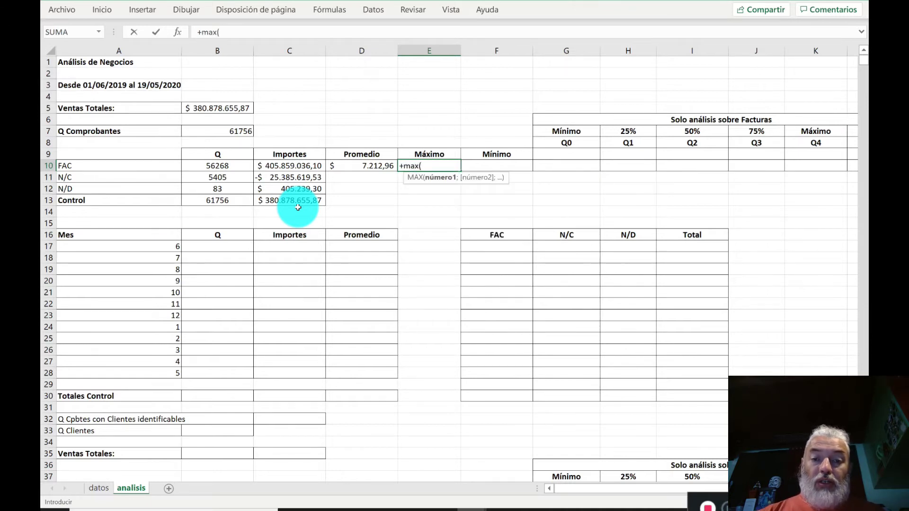
click(98, 488)
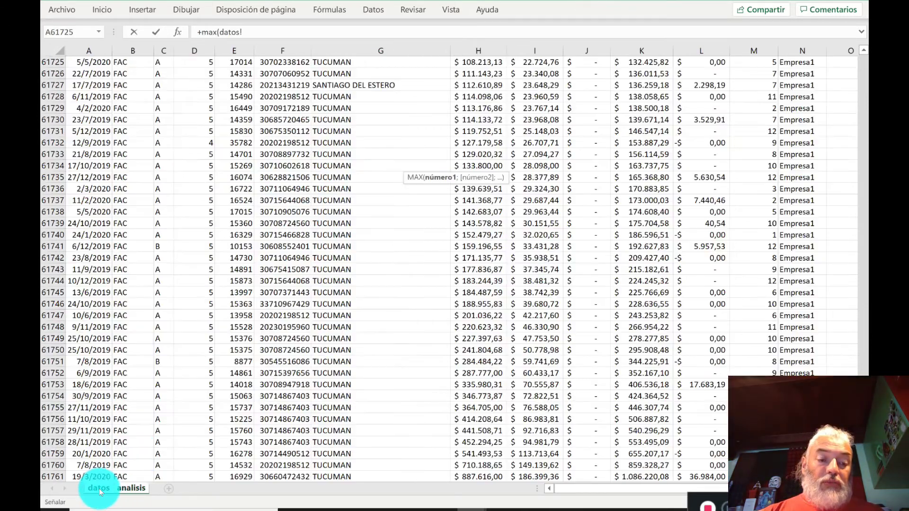
click(641, 211)
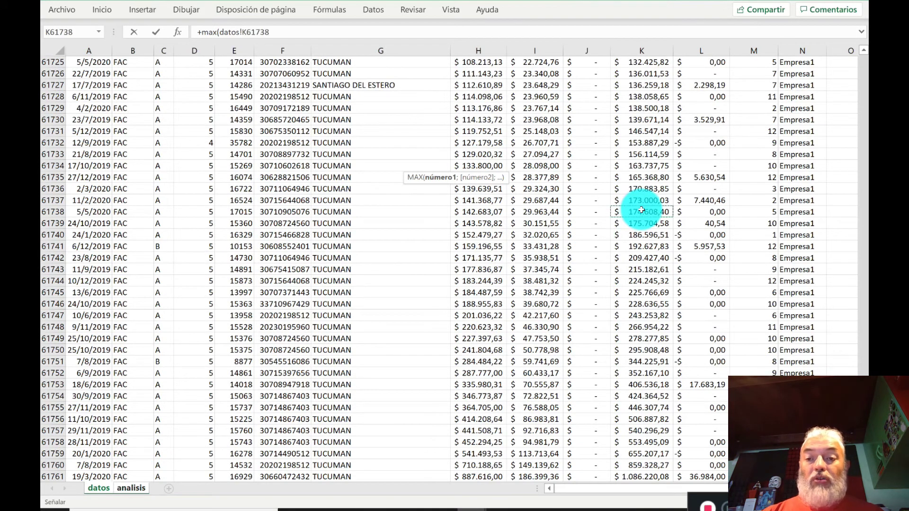
key(ctrl+Up)
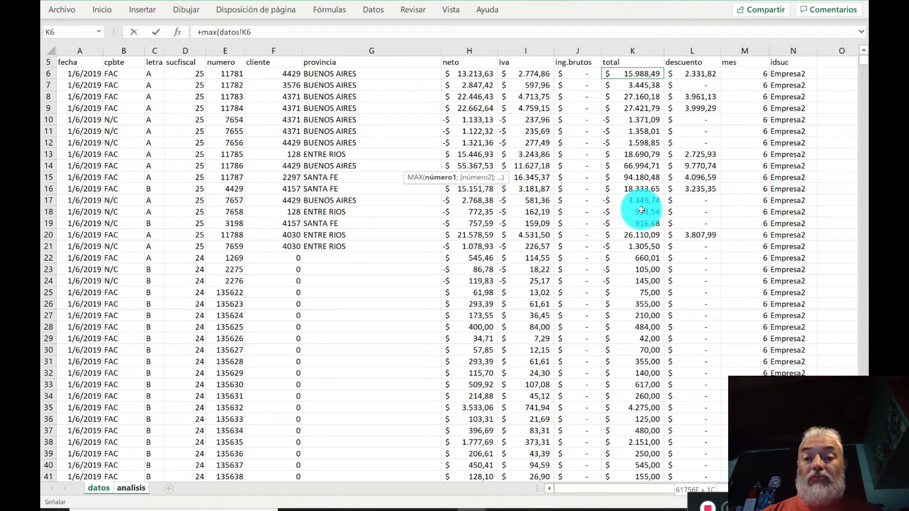
key(ctrl+shift+Down)
text())
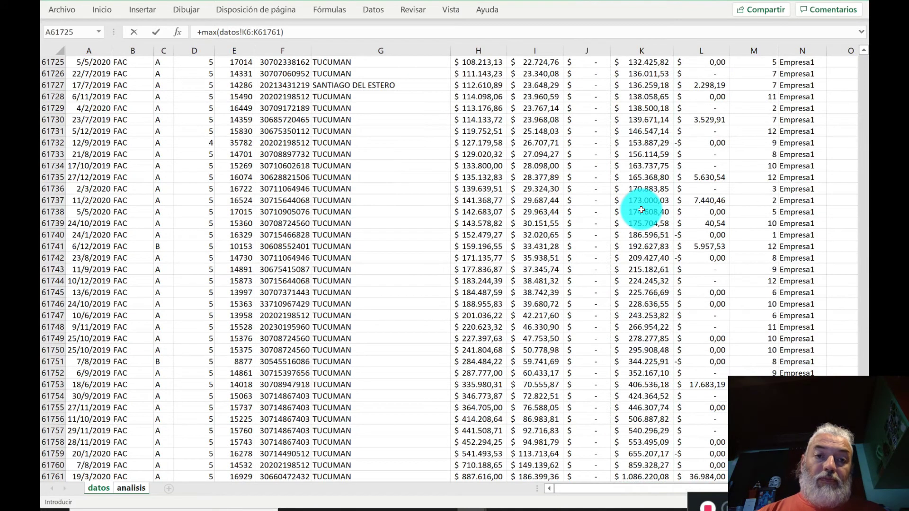
key(Return)
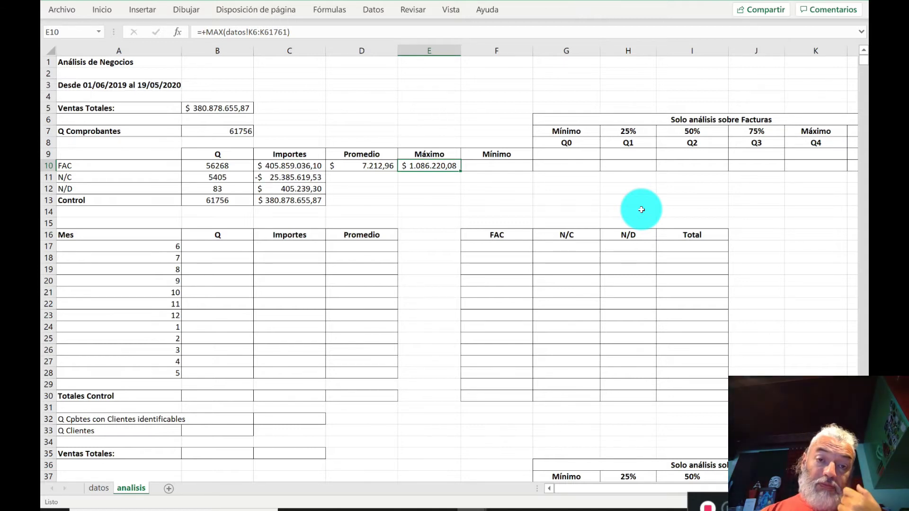
Calculate the FAC minimum in F10 with the MIN function over the total column, datos!K6:K61761.
key(Left)
key(Right)
key(Left)
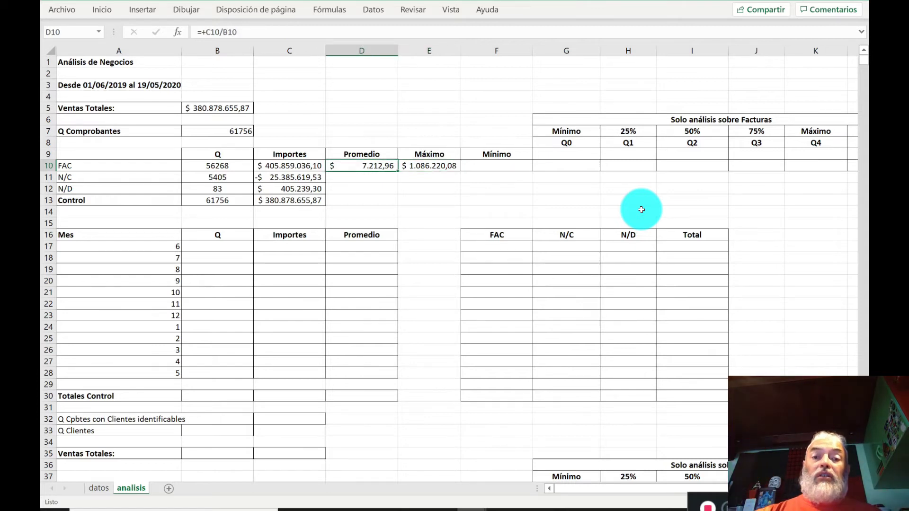
key(Right)
key(Right)
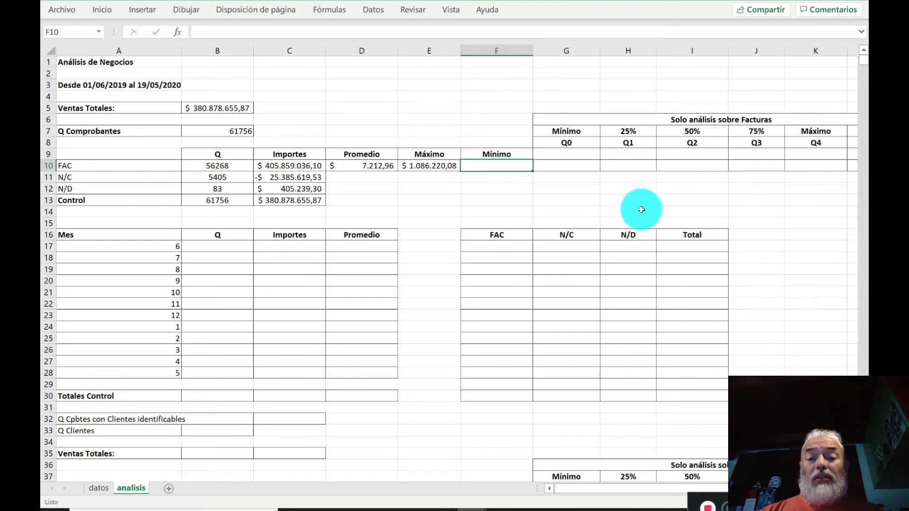
text(+)
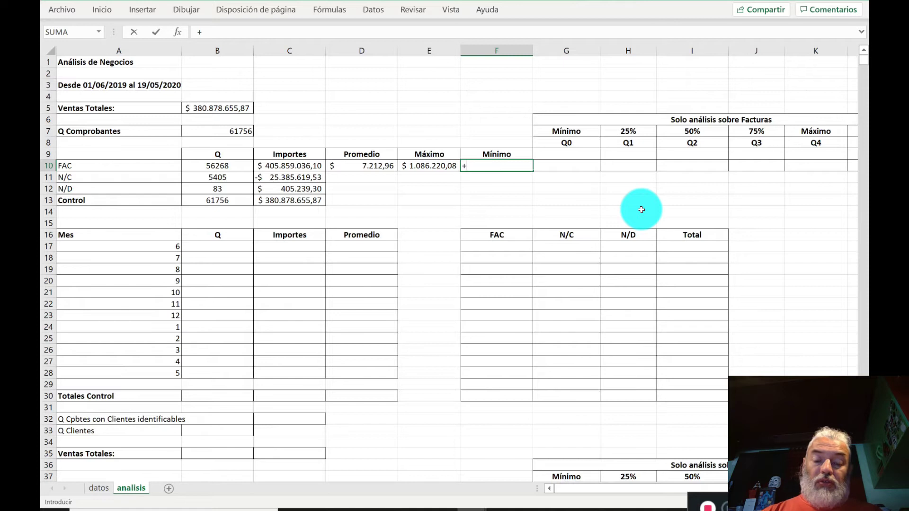
text(mi)
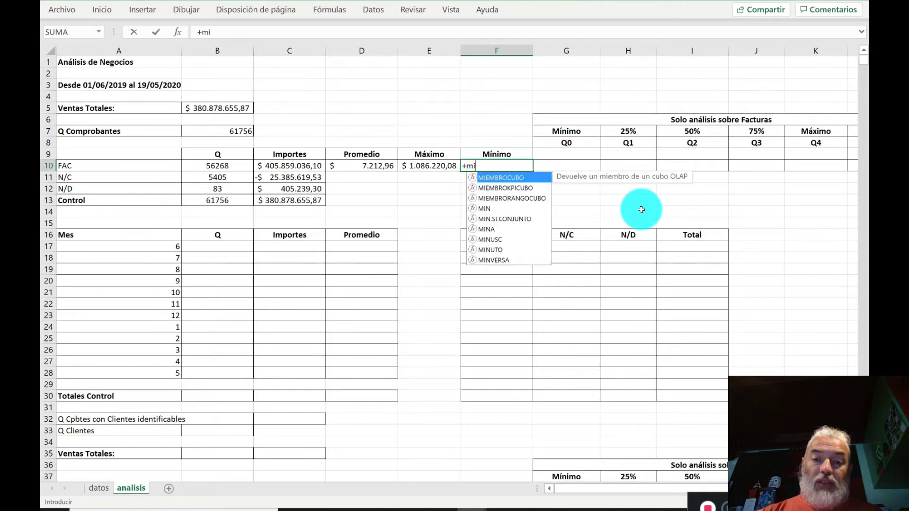
text(n()
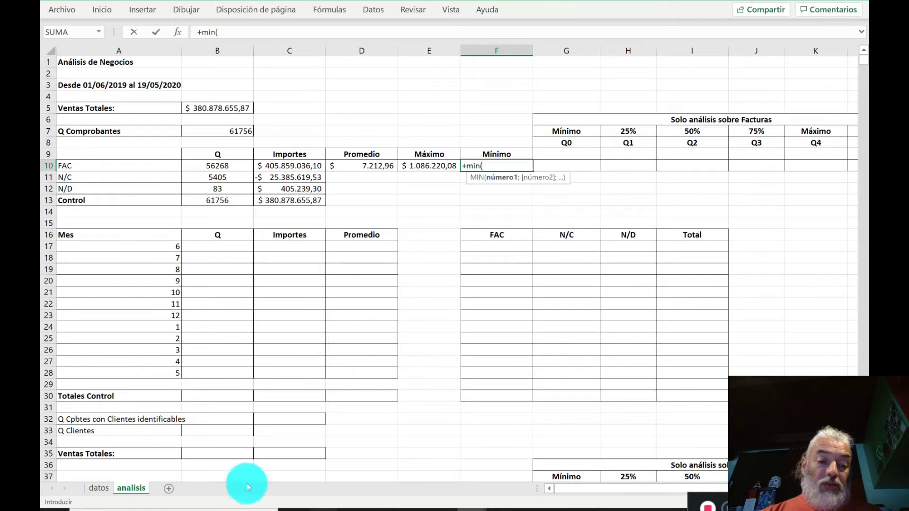
click(102, 489)
key(Right)
key(ctrl+Up)
key(Down)
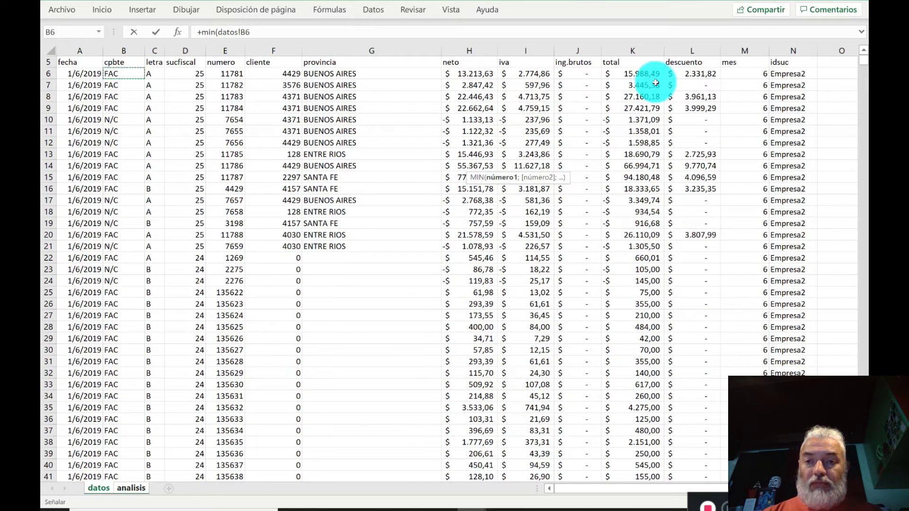
click(645, 73)
key(ctrl+shift+Down)
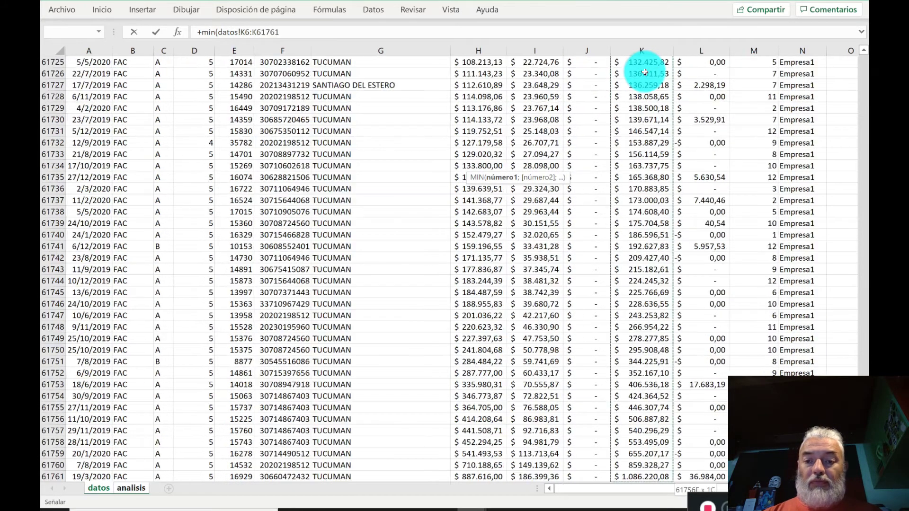
text())
key(Return)
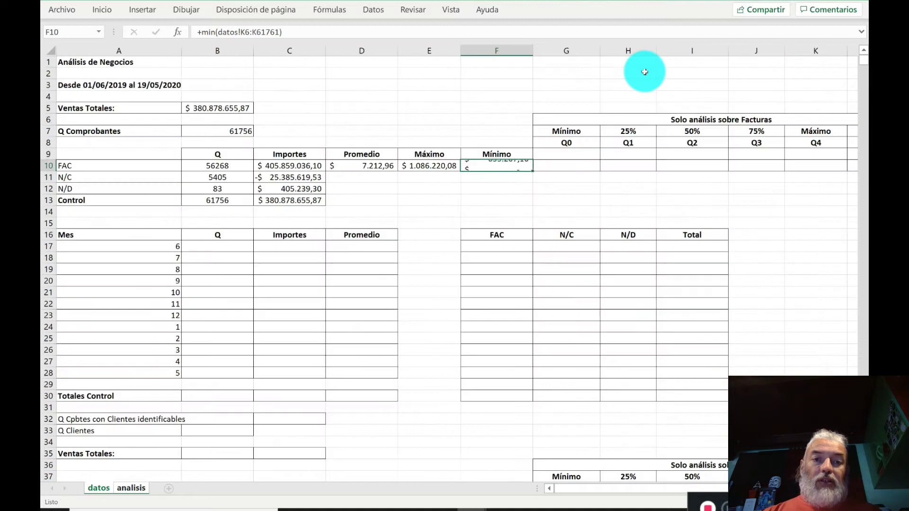
key(Up)
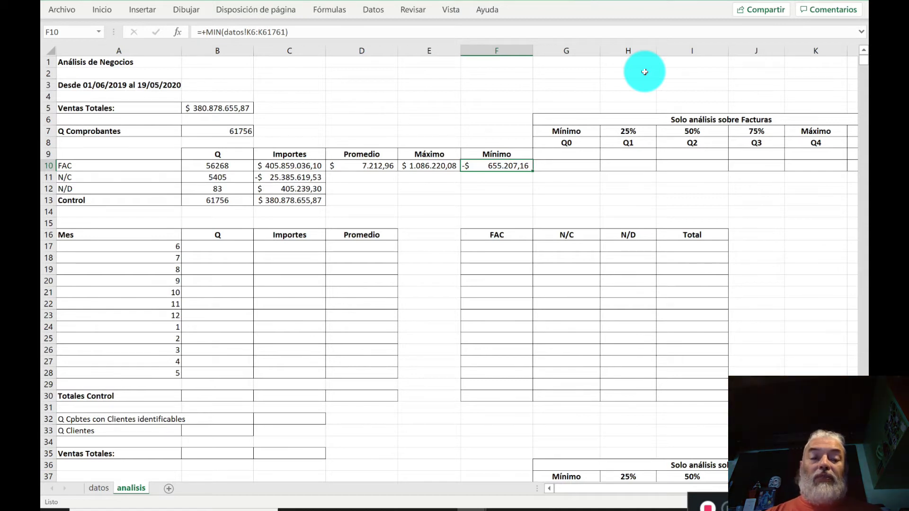
Look over the Solo análisis sobre Facturas block beside the FAC row, from the Mínimo to the Mediana column.
key(Right)
key(Right)
key(Right)
key(Right)
key(Right)
key(Right)
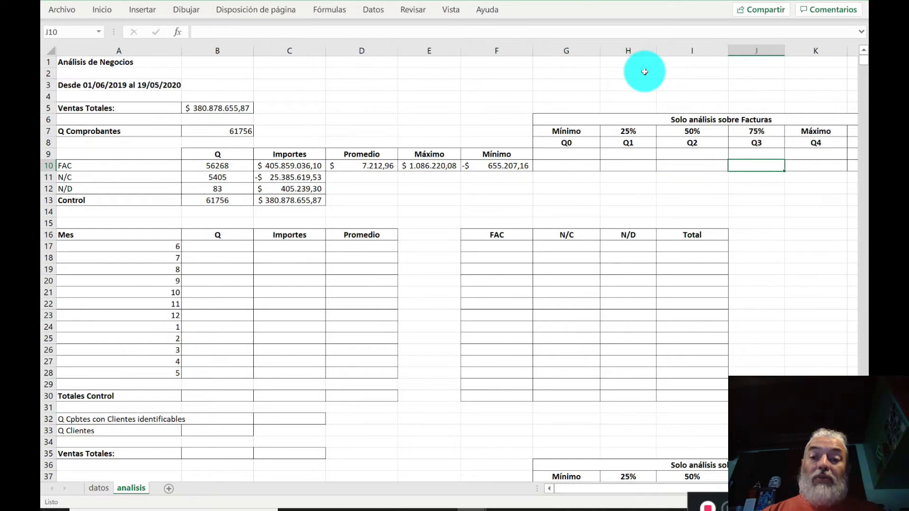
key(Left)
key(Left)
key(Left)
key(Left)
key(Left)
key(Left)
key(Left)
key(Left)
key(Left)
key(Left)
key(Left)
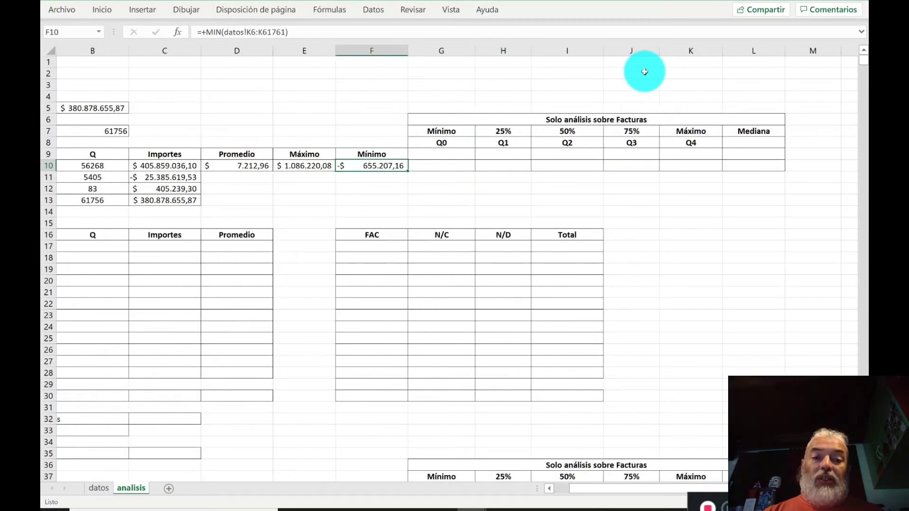
key(Right)
key(Right)
key(Right)
key(Right)
key(Right)
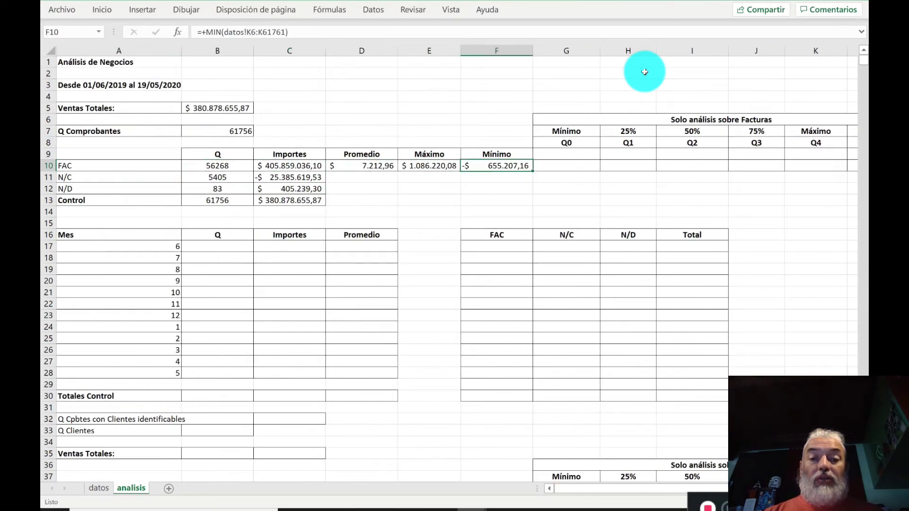
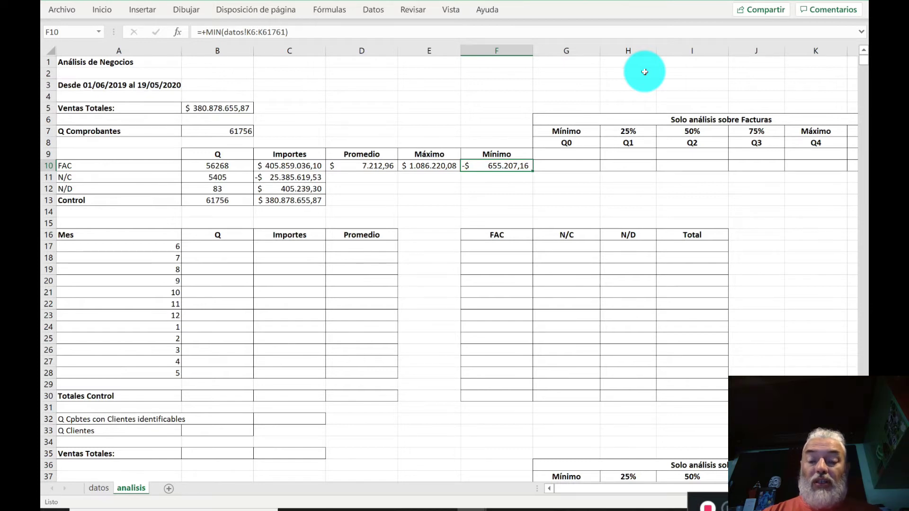
Replace the FAC minimum formula in F10 with a MIN.SI.CONJUNTO function, ready for its arguments.
text(+)
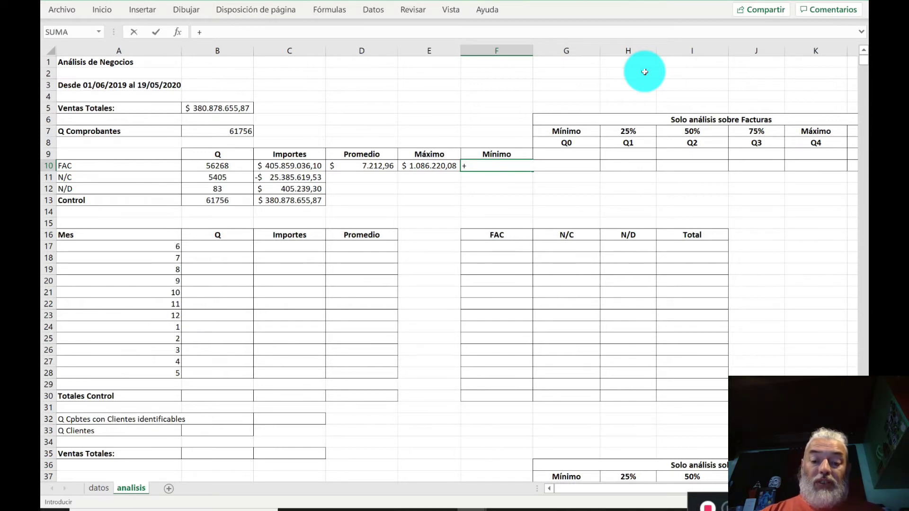
text(min.)
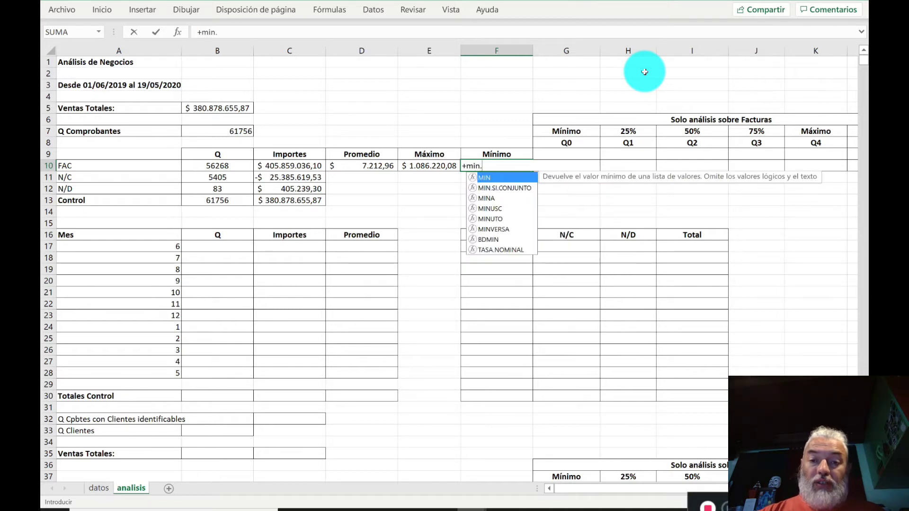
text(si.c)
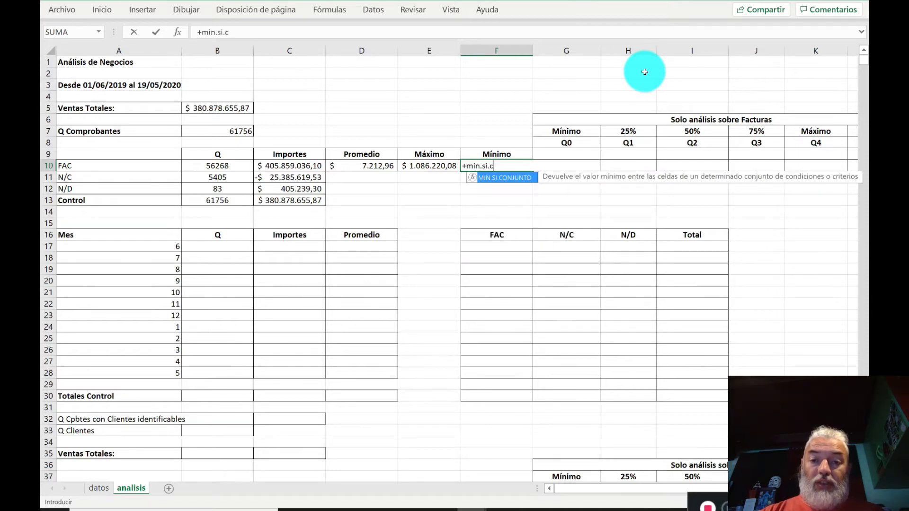
text(onjunto()
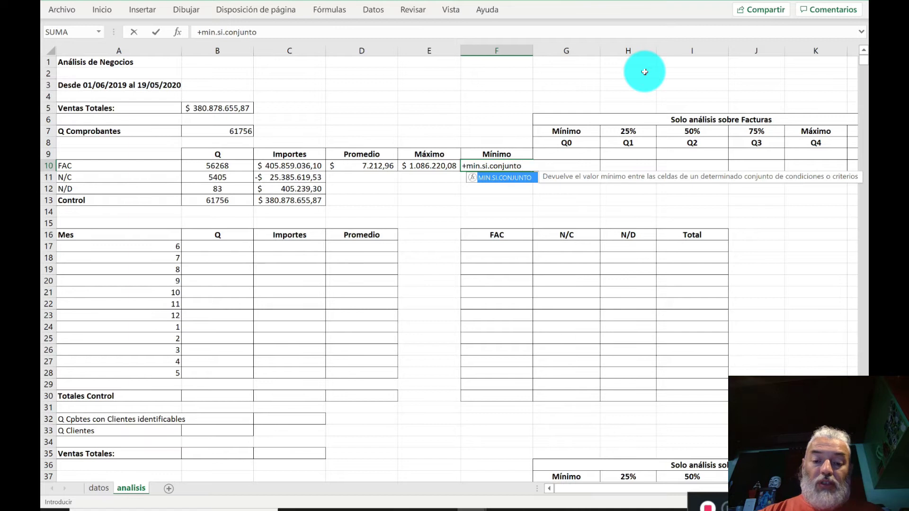
key(BackSpace)
key(BackSpace)
key(BackSpace)
key(BackSpace)
key(BackSpace)
key(BackSpace)
key(BackSpace)
key(BackSpace)
key(BackSpace)
key(BackSpace)
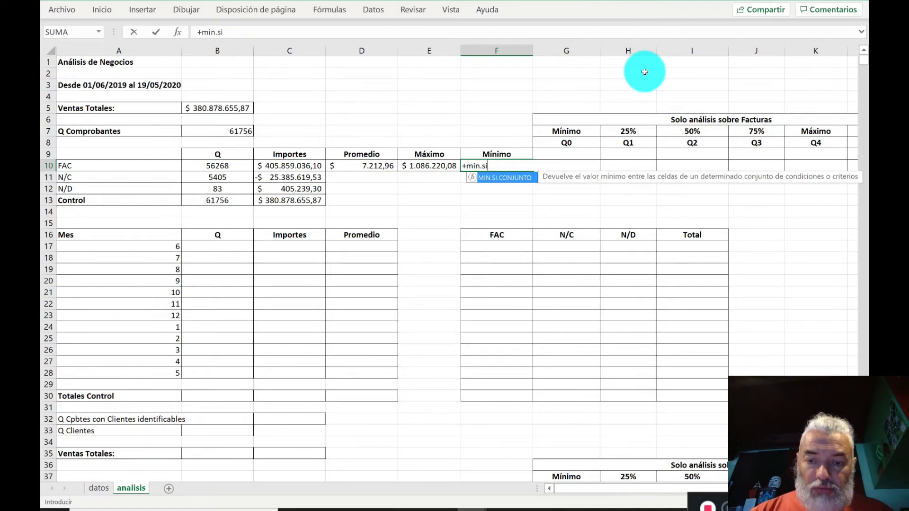
text(.conjunto)
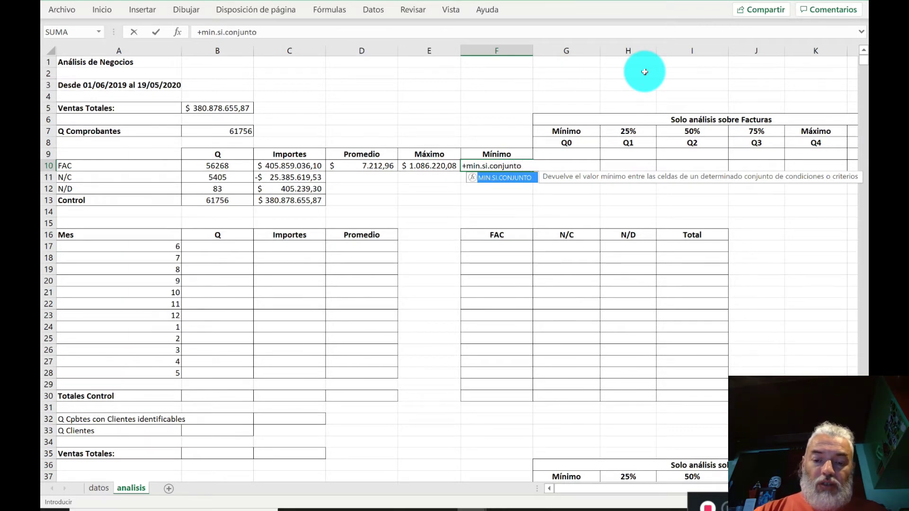
text(()
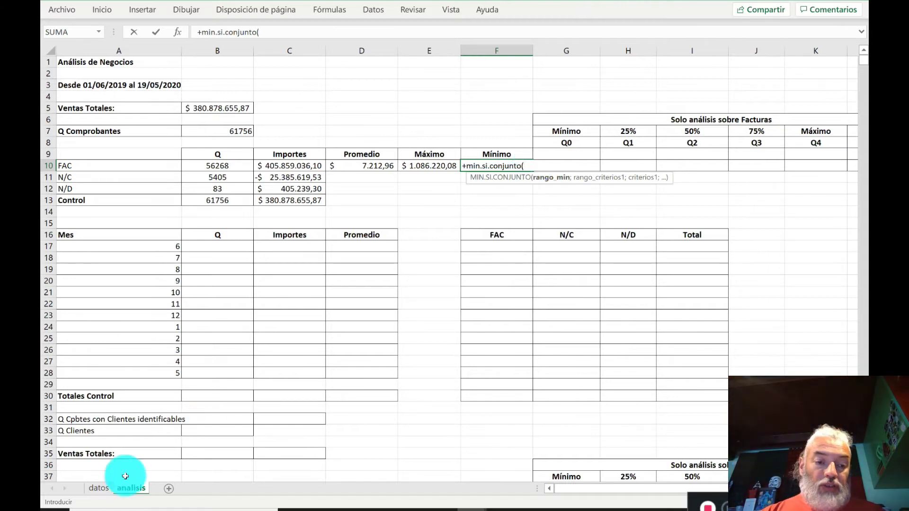
Set the total column, datos!K6:K61761, as the minimum range of the MIN.SI.CONJUNTO formula.
click(100, 487)
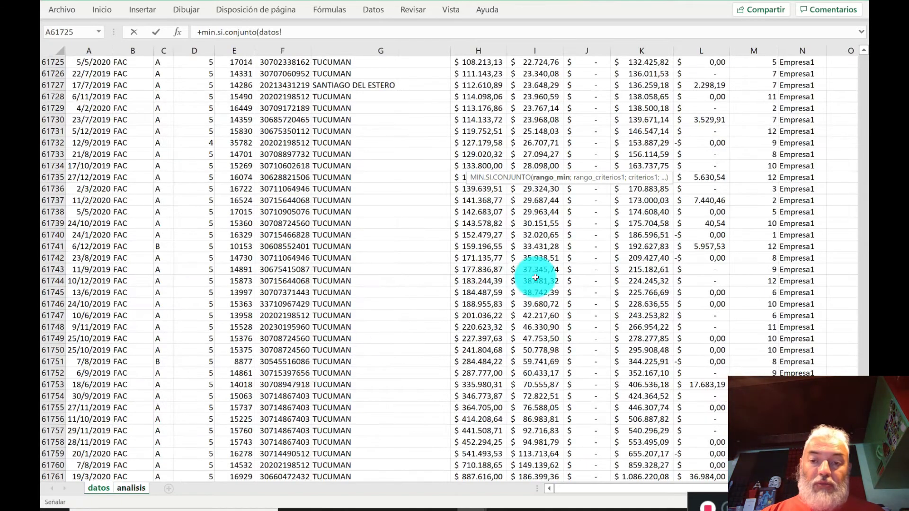
click(655, 201)
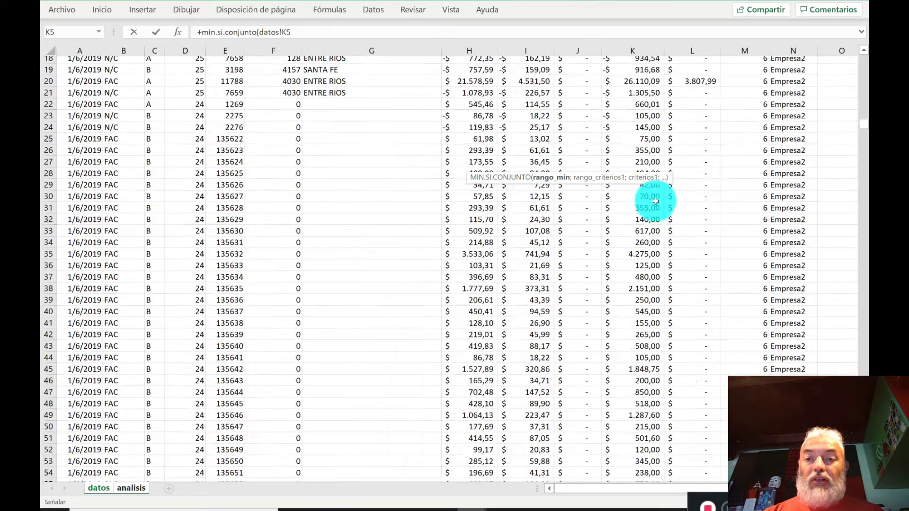
key(ctrl+Up)
key(Down)
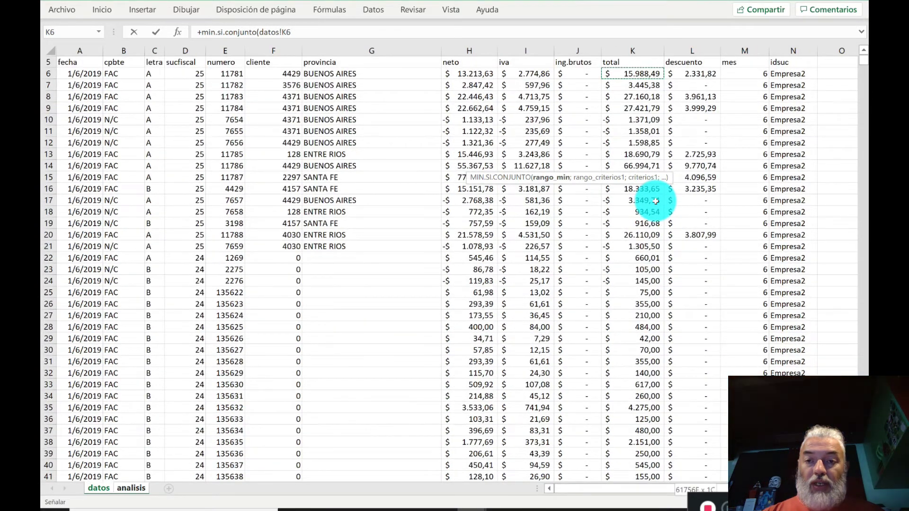
key(ctrl+shift+Down)
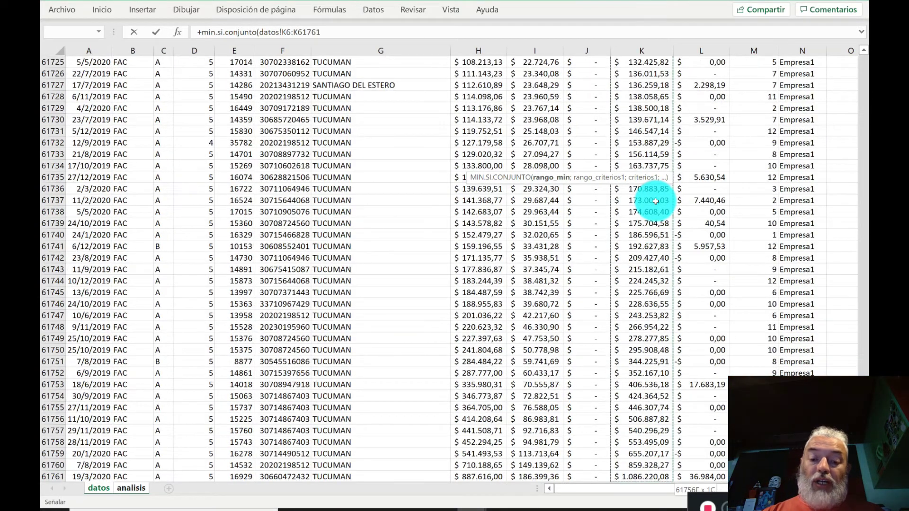
text(;)
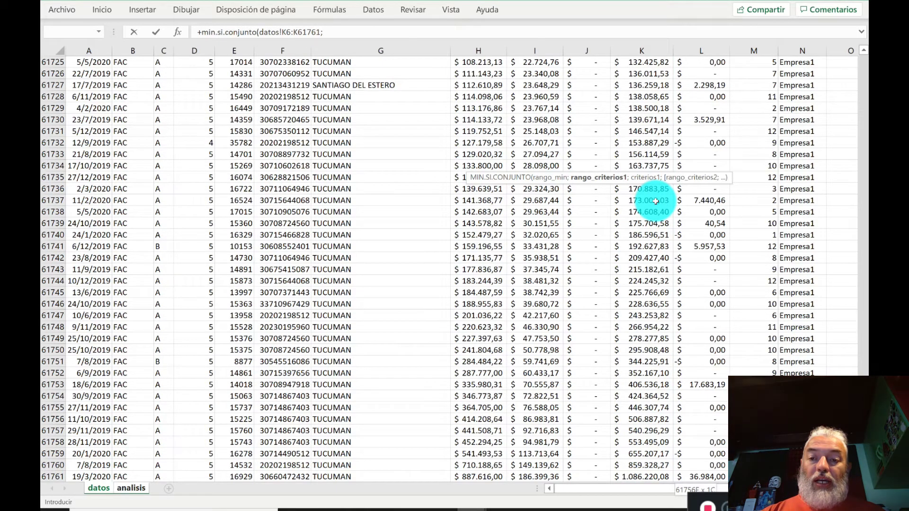
Complete the F10 formula with the criteria range datos!B6:B61761 and the FAC label in analisis!A10 as criterion.
click(128, 156)
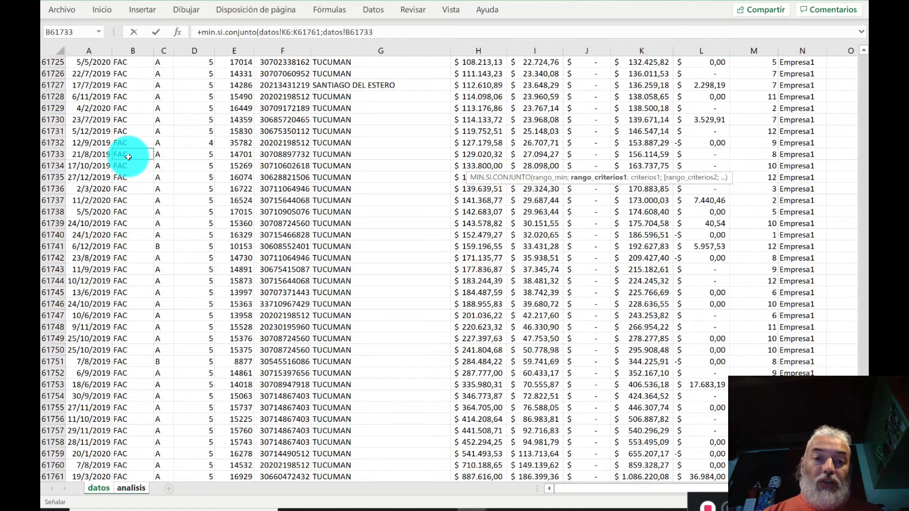
key(ctrl+Up)
key(Down)
key(ctrl+shift+Down)
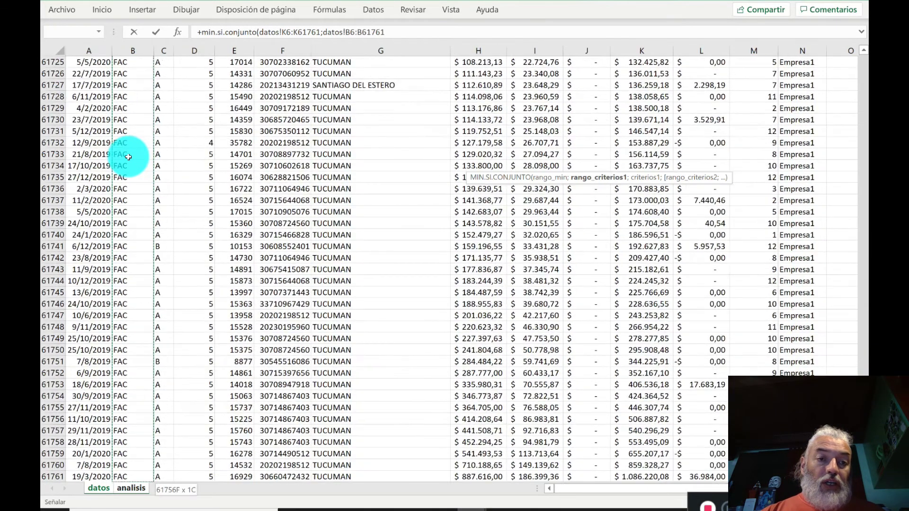
text(;)
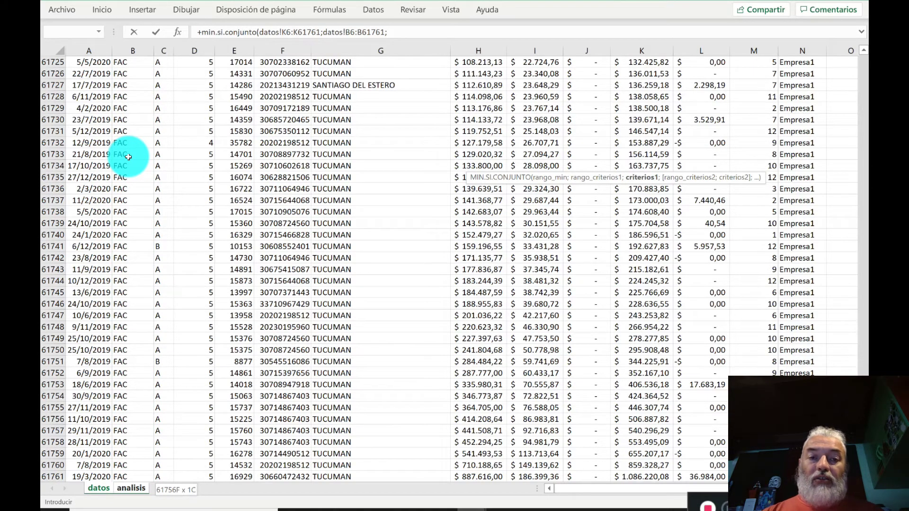
click(132, 488)
click(122, 163)
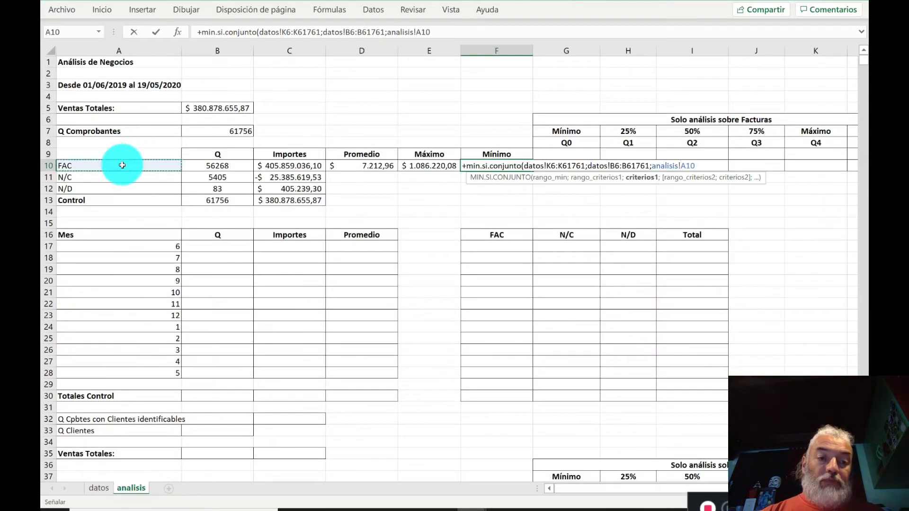
text())
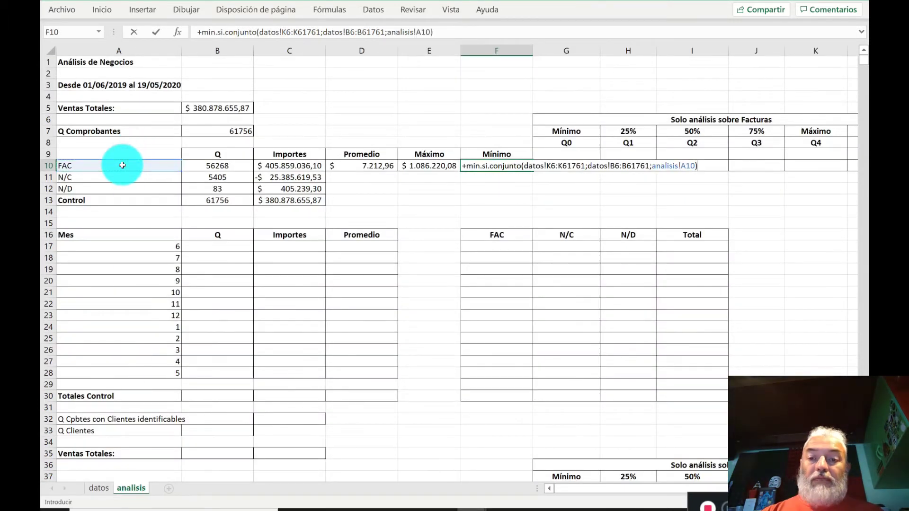
key(Return)
key(Up)
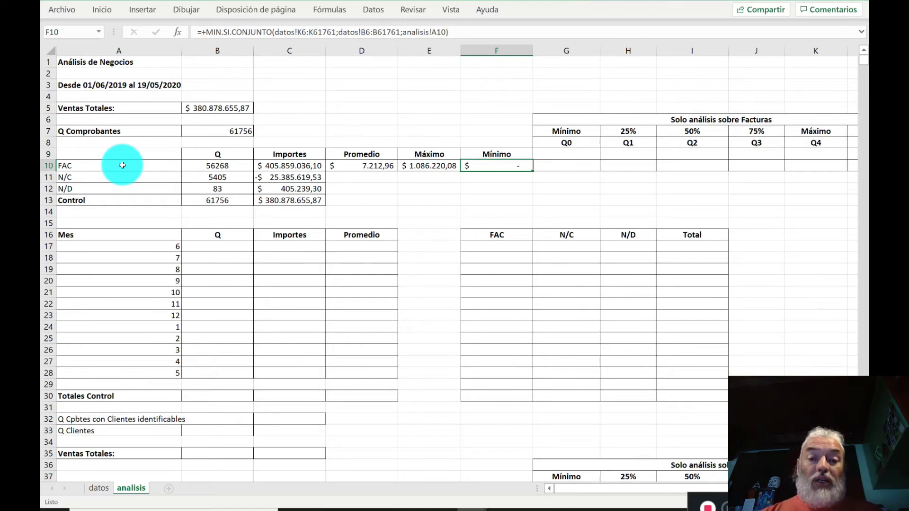
Add the total column, datos!K6:K61761, as the second criteria range of the MIN.SI.CONJUNTO formula in F10.
key(F2)
key(BackSpace)
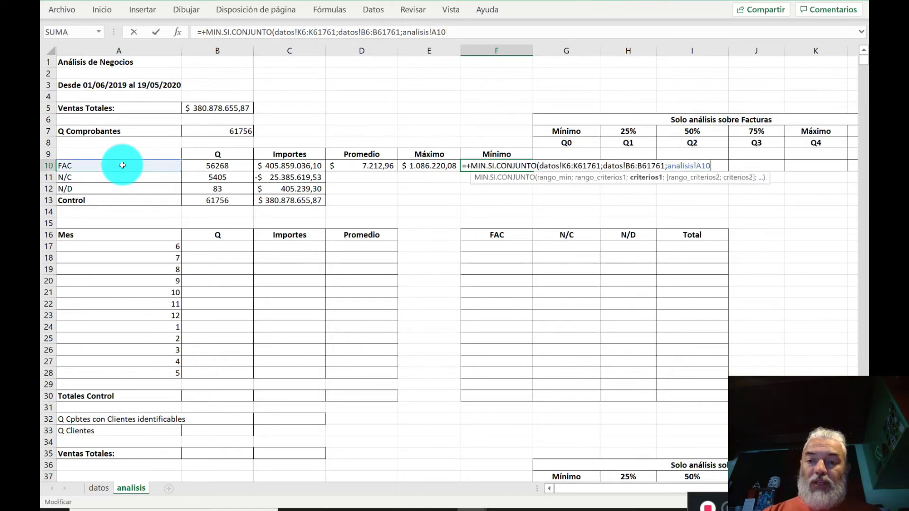
text(;)
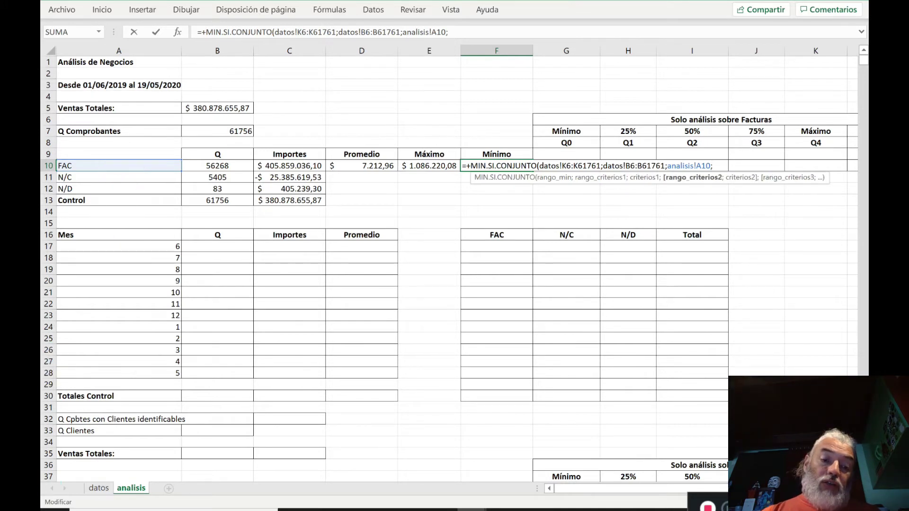
click(99, 488)
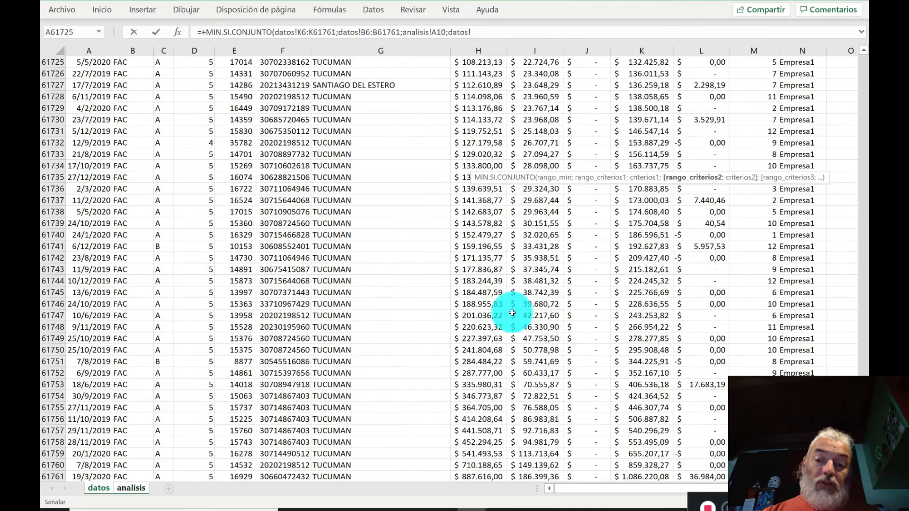
click(637, 256)
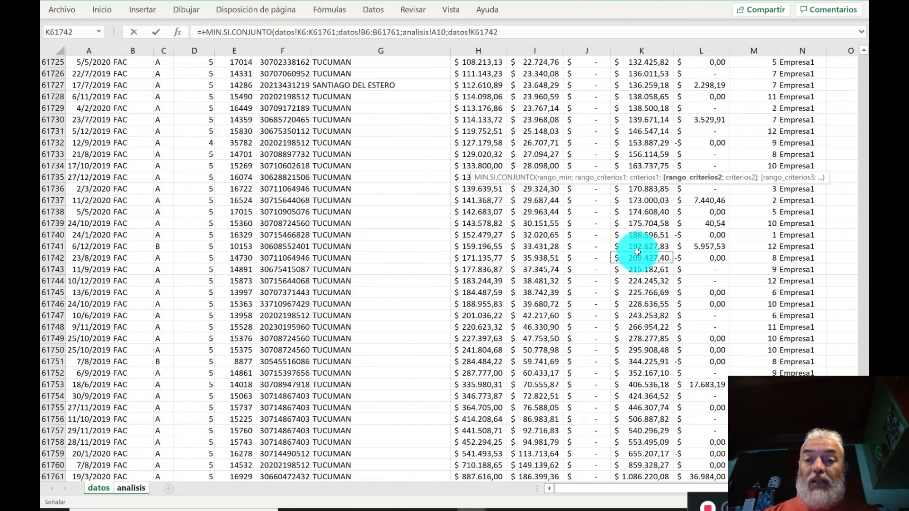
key(ctrl+Up)
key(ctrl+shift+Down)
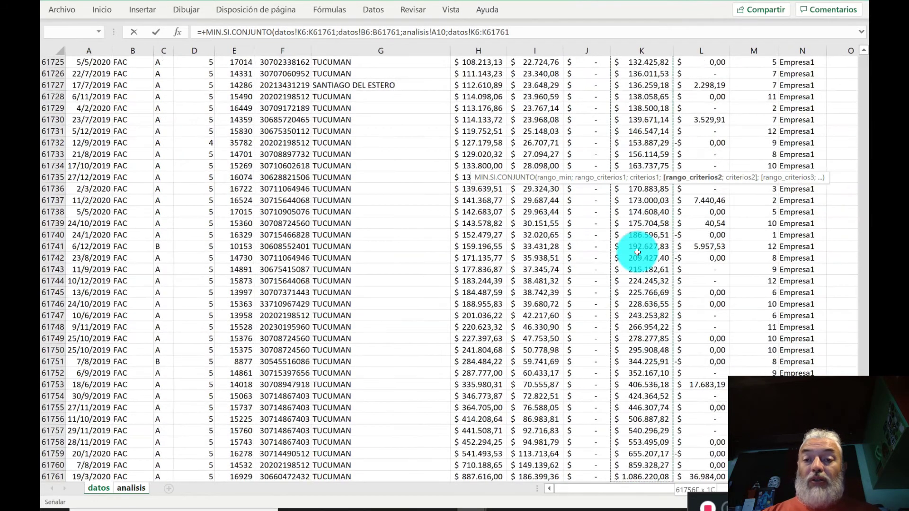
text(;)
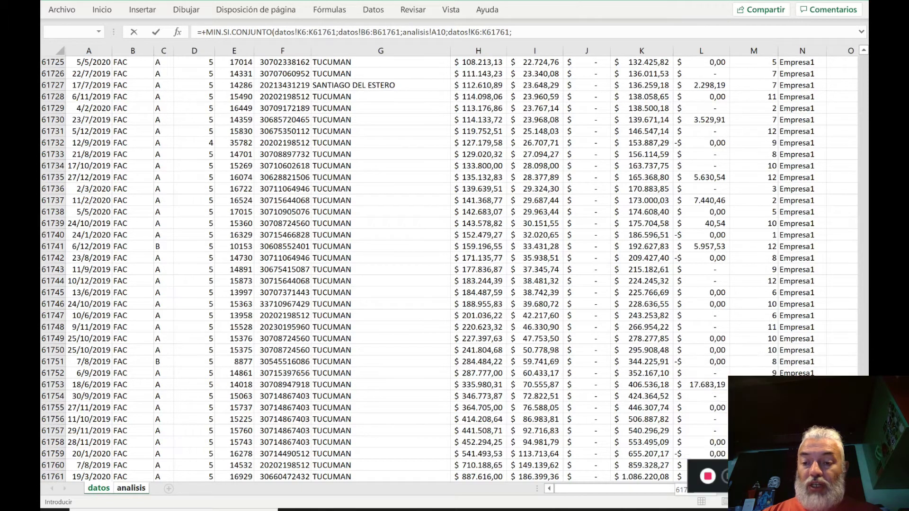
Try to complete the F10 formula with an unquoted >10 as the second criterion.
click(553, 33)
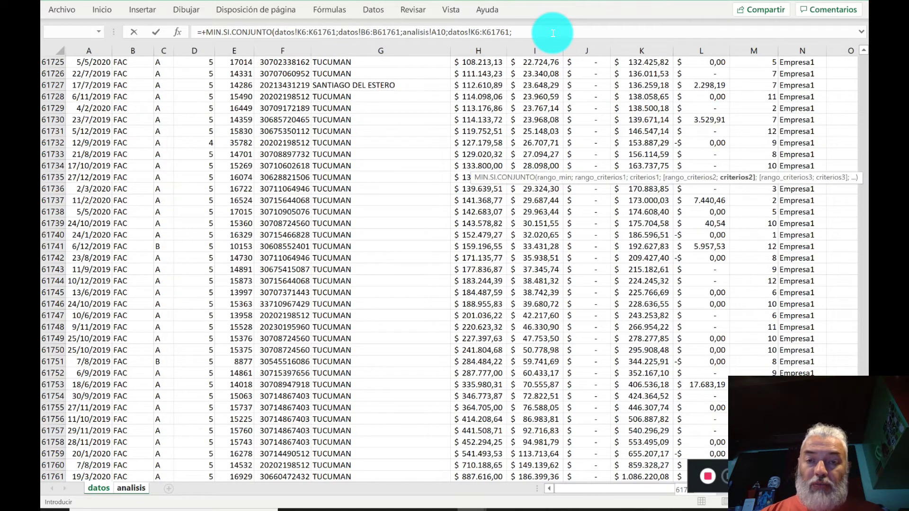
text(10)
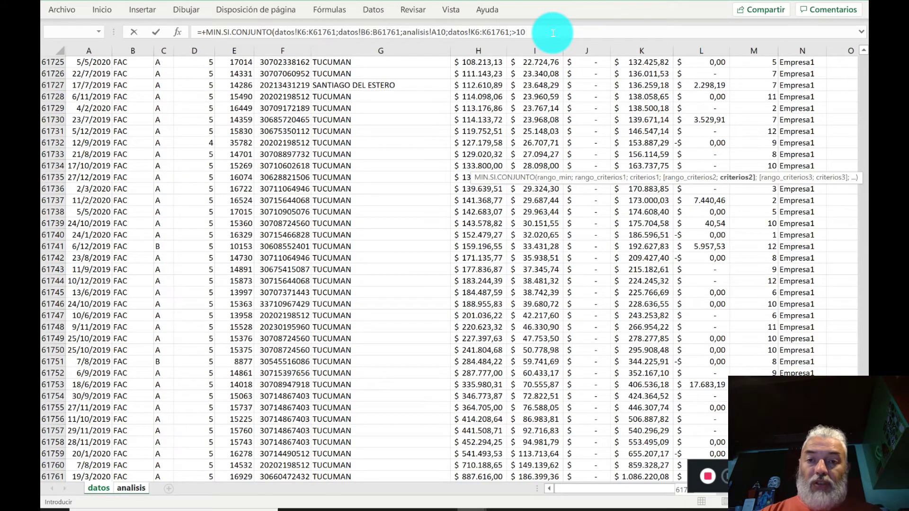
text())
key(Return)
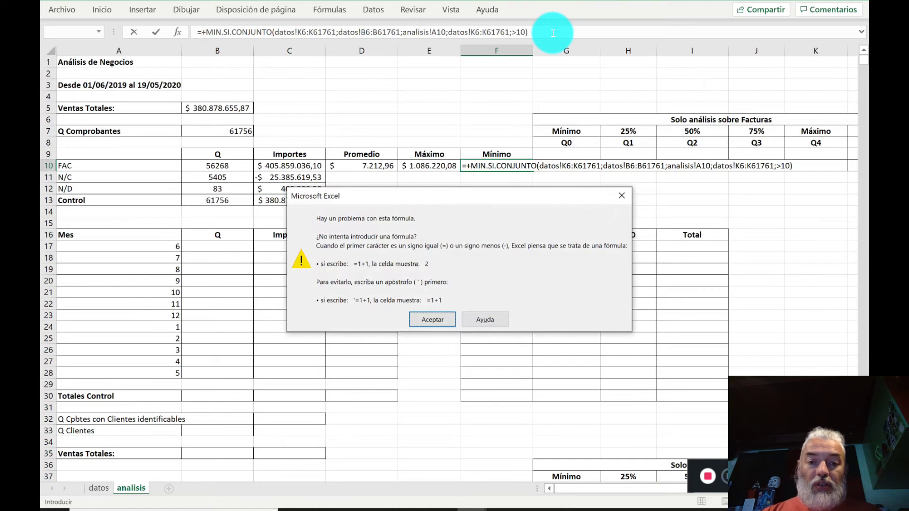
key(Return)
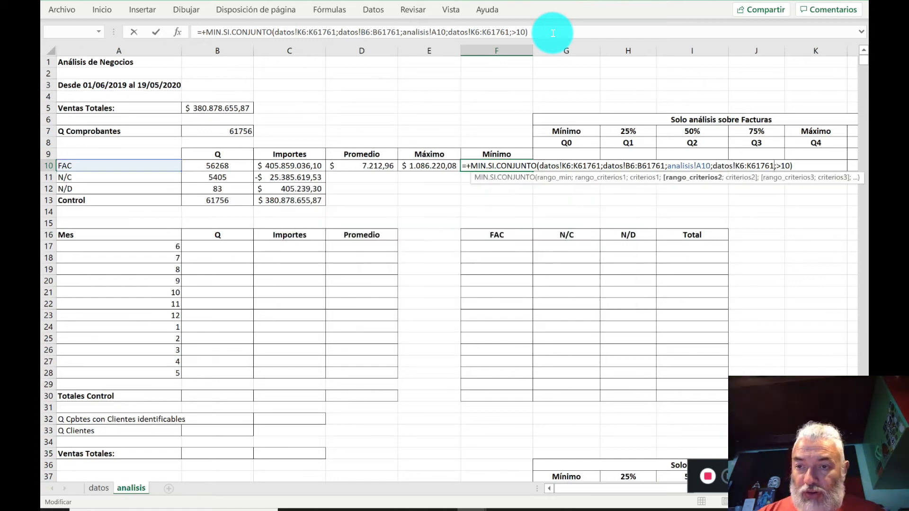
Enclose the second criterion of the F10 formula in quotation marks as ">10" and commit the formula.
key(Right)
text(@)
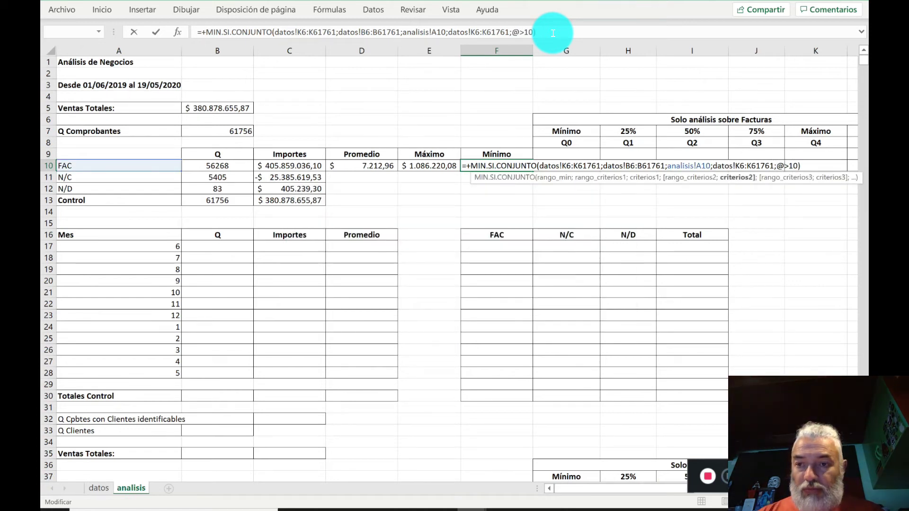
key(BackSpace)
text(">10)
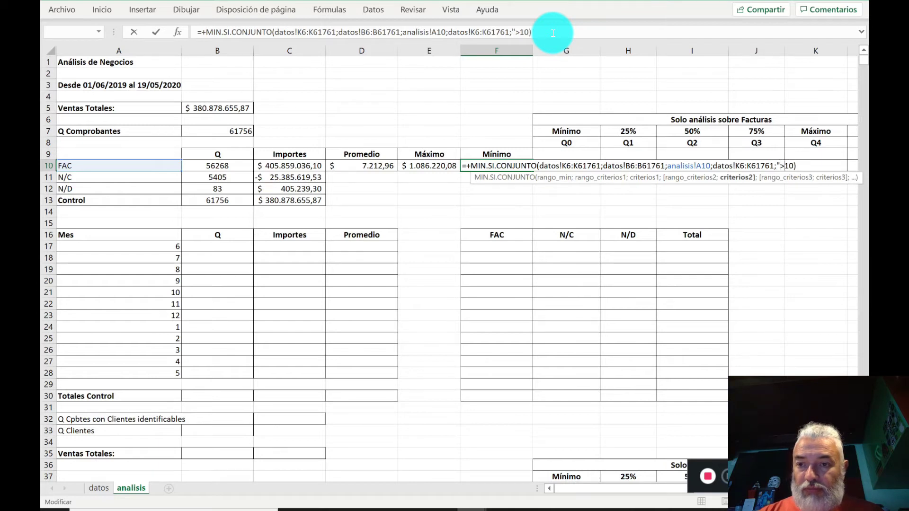
text(")
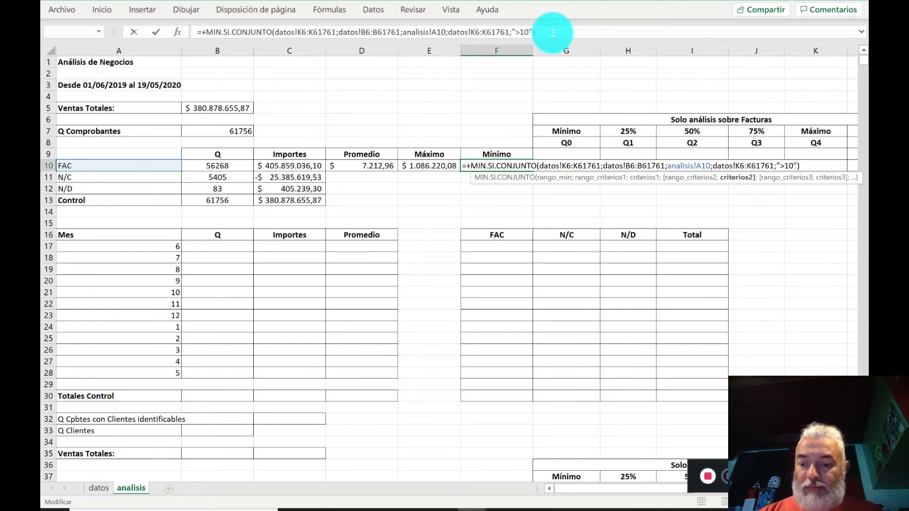
key(Return)
key(Up)
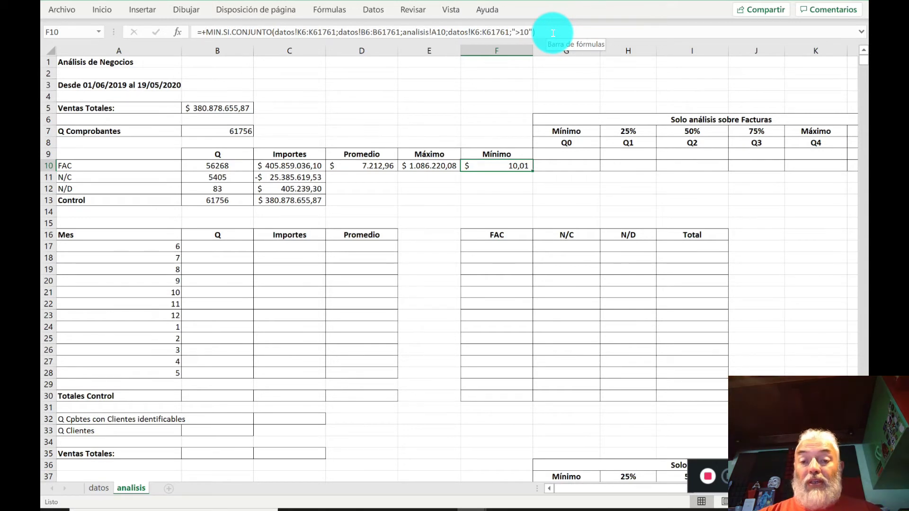
key(super+space)
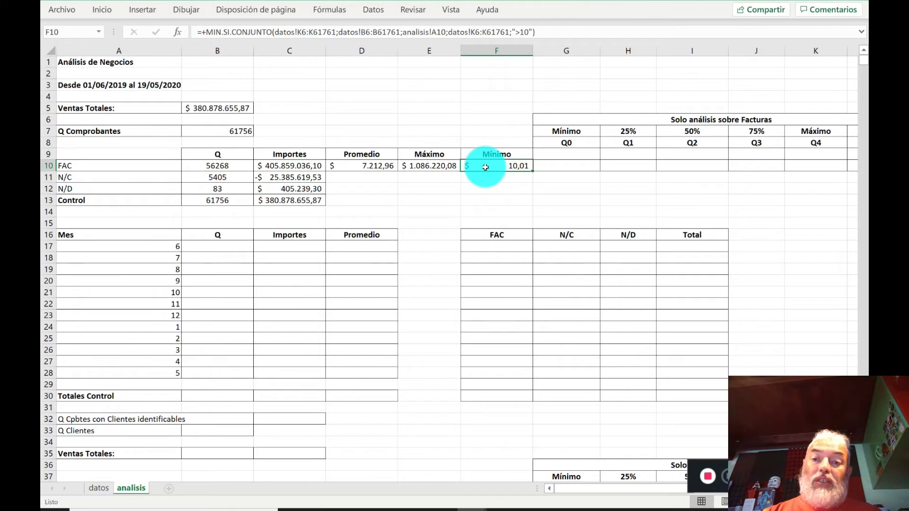
Examine the empty quartile and median cells in row 10 of the Solo análisis sobre Facturas block.
key(Right)
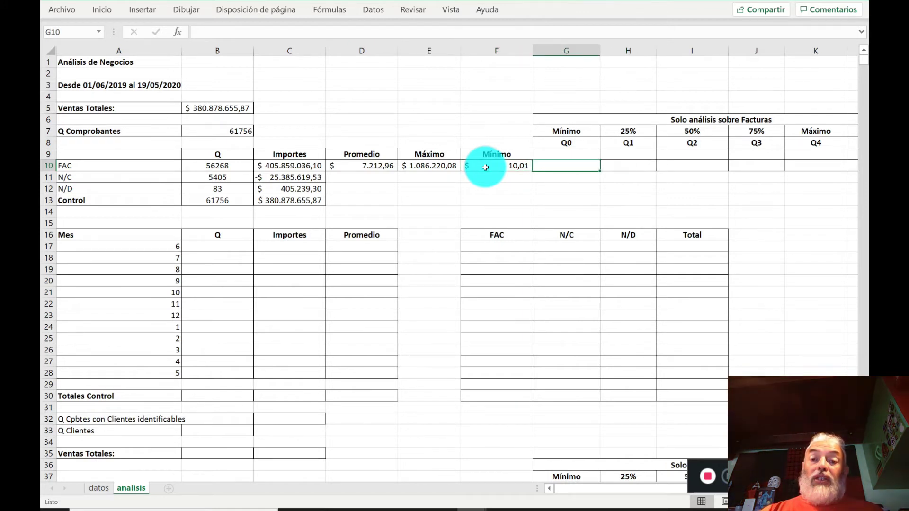
key(Right)
key(Right)
key(Right)
key(Right)
key(Right)
key(Left)
key(Left)
key(Left)
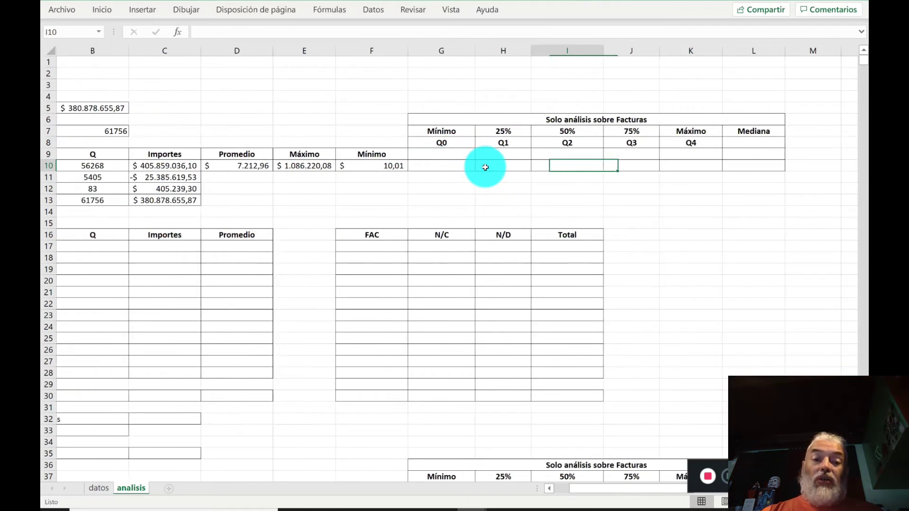
Start a CUARTIL formula in H10, under the 25% (Q1) heading, ready for its arguments.
key(Home)
key(Right)
key(Right)
key(Right)
key(Right)
key(Right)
key(Right)
key(Right)
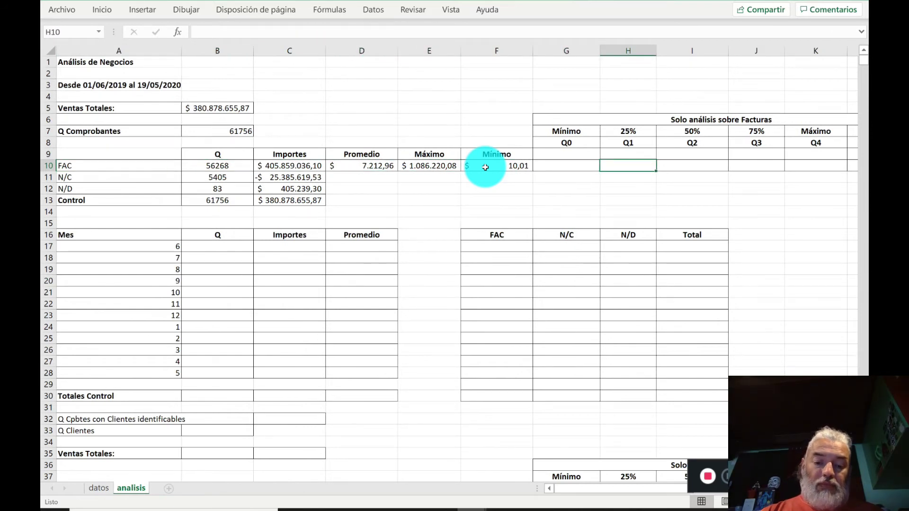
text(cuartil)
key(BackSpace)
key(BackSpace)
key(BackSpace)
key(BackSpace)
key(BackSpace)
key(BackSpace)
key(BackSpace)
text(+)
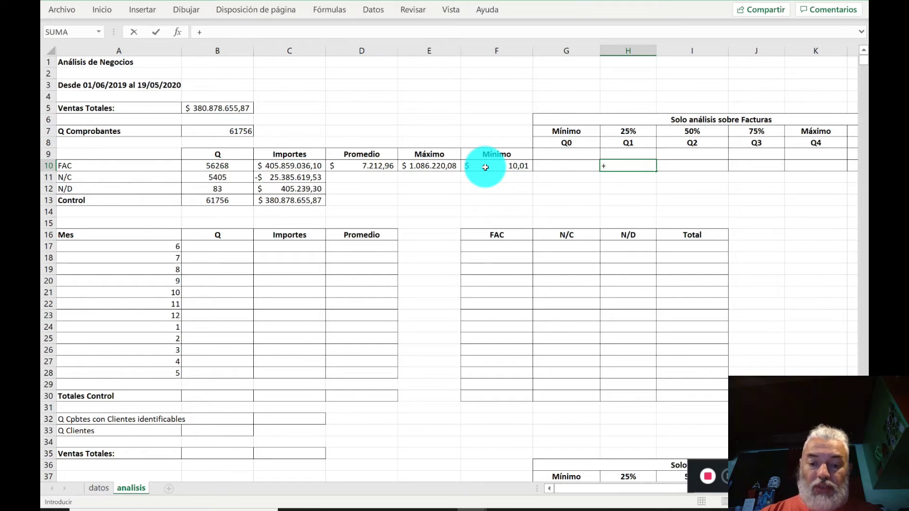
text(cuartil)
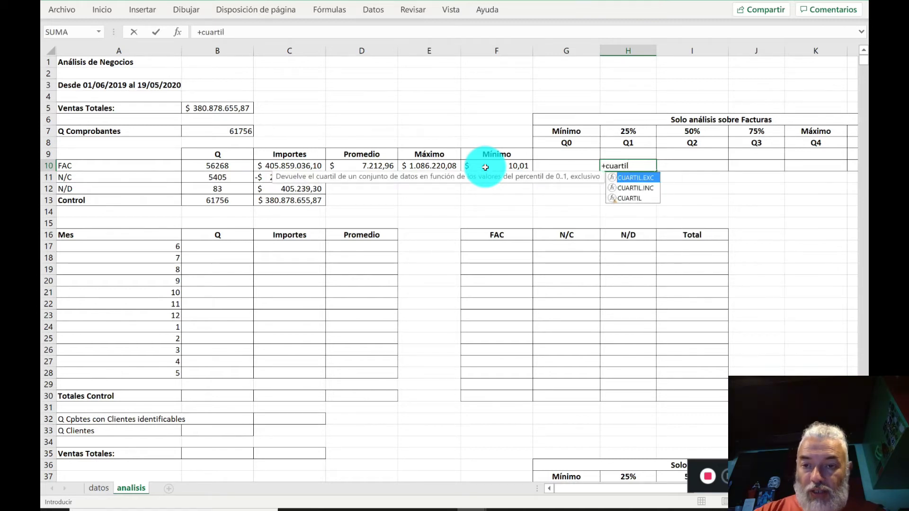
text(()
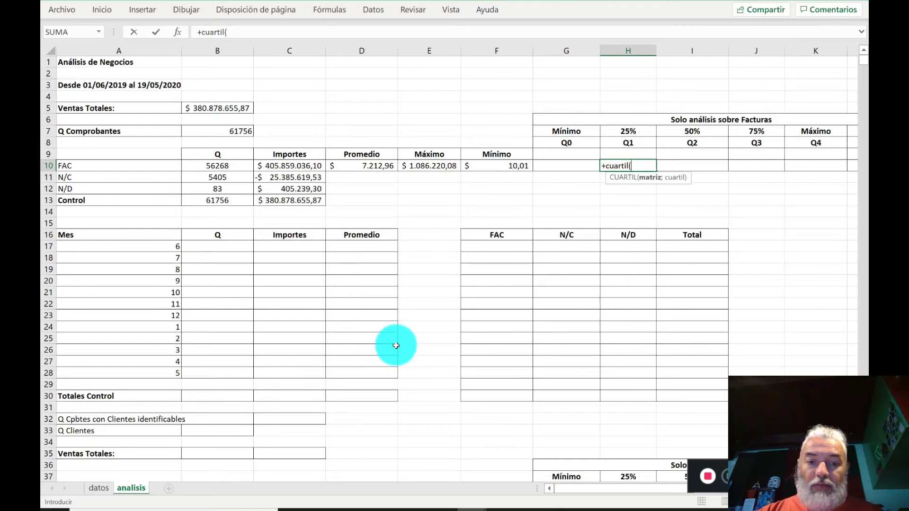
Complete the CUARTIL formula in H10 with the matrix datos!K6:K61761 and quartile 1.
click(100, 488)
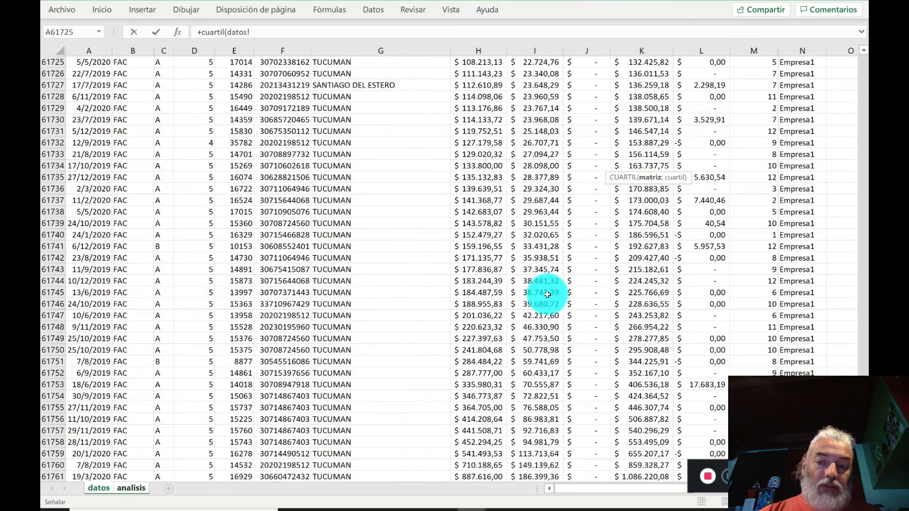
click(652, 255)
key(ctrl+Up)
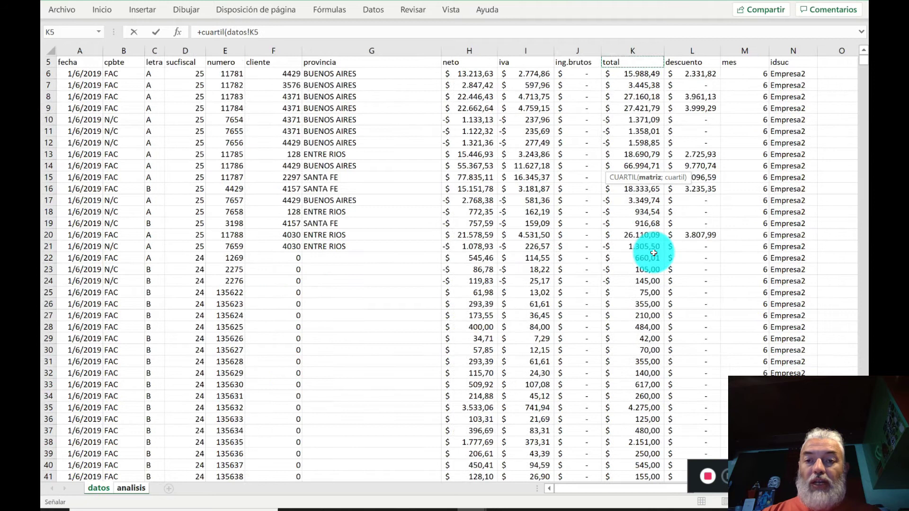
key(ctrl+shift+Down)
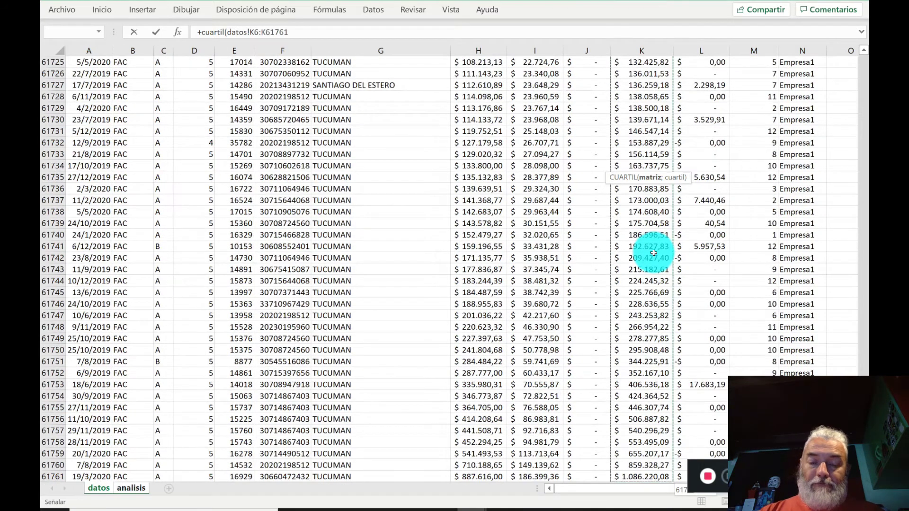
text(;1))
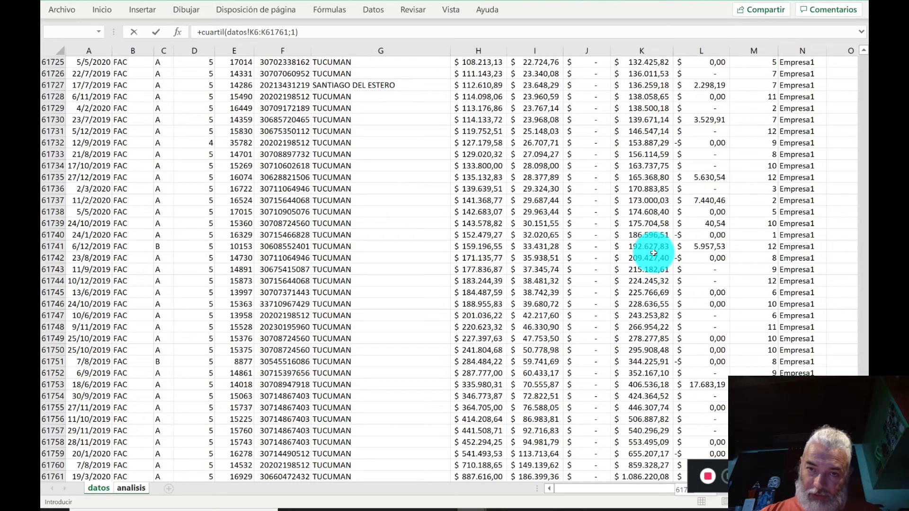
key(Return)
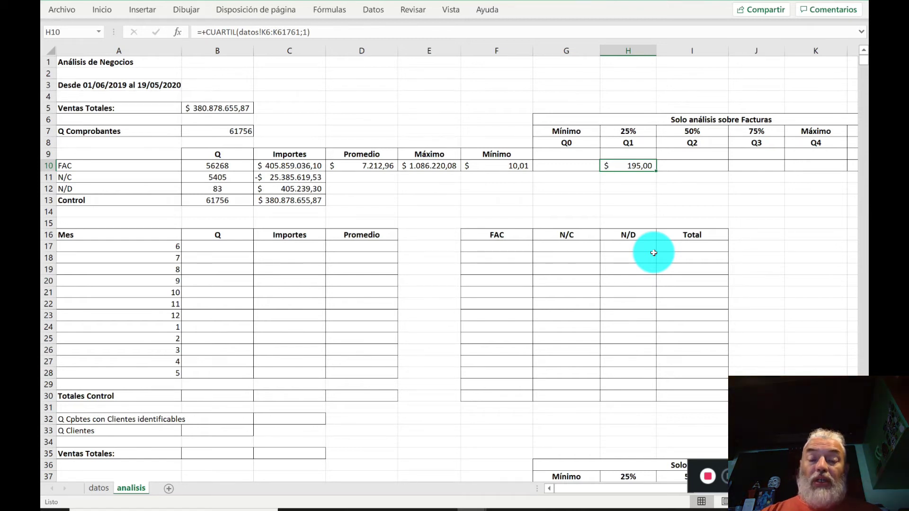
Look along the FAC row of the invoice analysis block, from the Mínimo (Q0) column to the Mediana column.
key(Right)
key(Right)
key(Right)
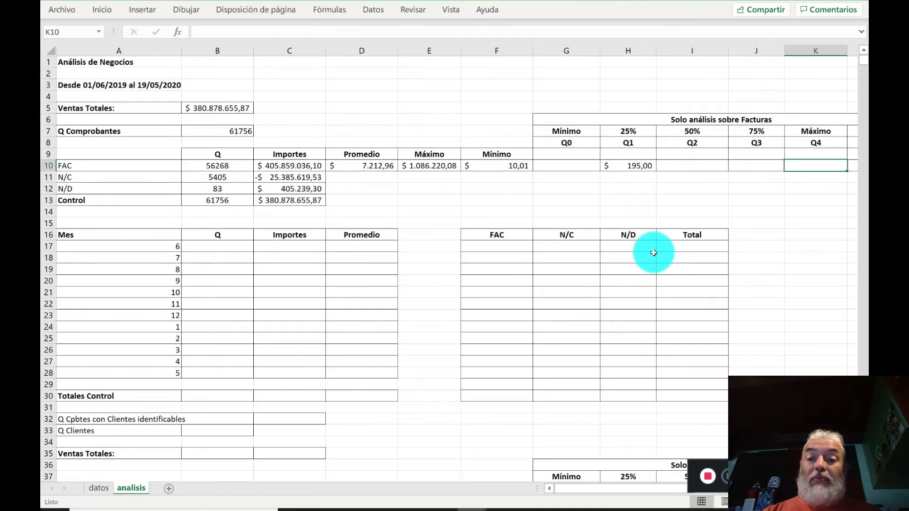
key(Left)
key(Left)
key(Left)
key(Right)
key(Right)
key(Right)
key(Right)
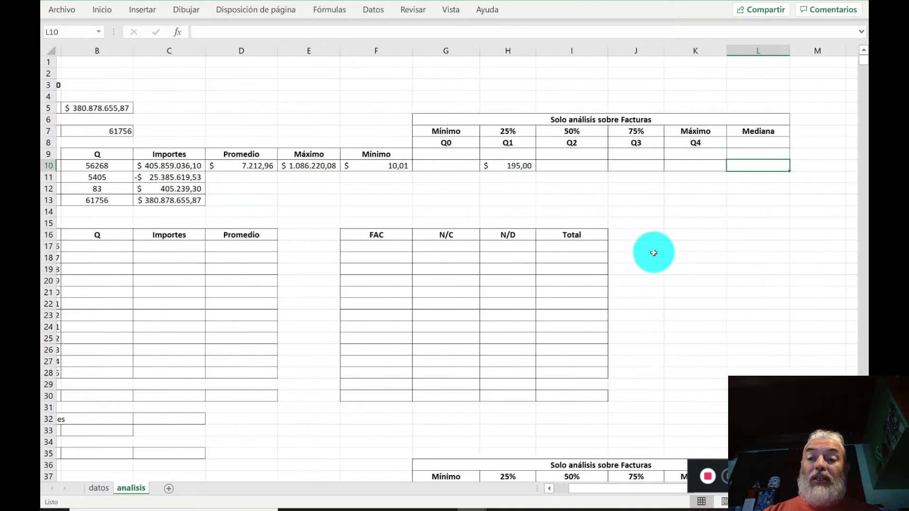
key(Left)
key(Left)
key(Left)
key(Left)
key(Left)
key(Left)
key(Right)
key(Right)
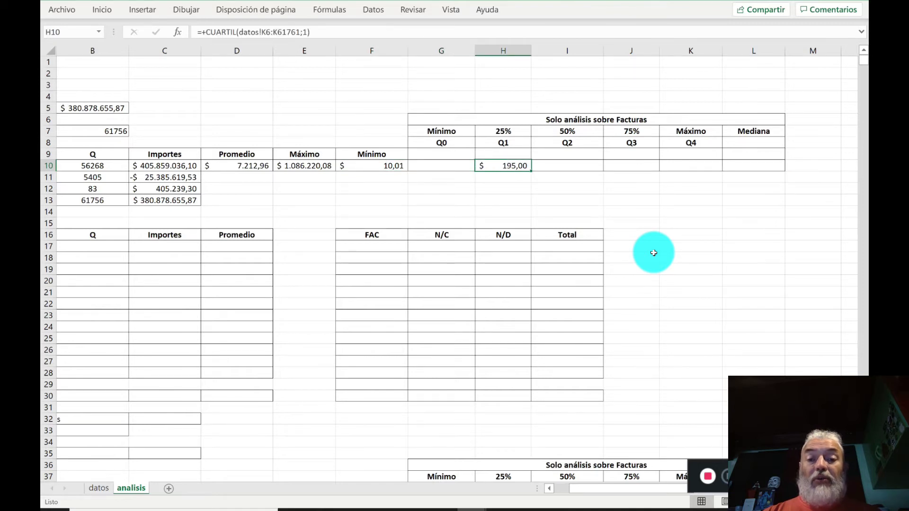
Enter the quartile numbers 1, 2, 3 and 4 in cells H5 to K5 above the Q1 to Q4 headings.
key(Up)
key(Up)
key(Up)
key(Up)
key(Up)
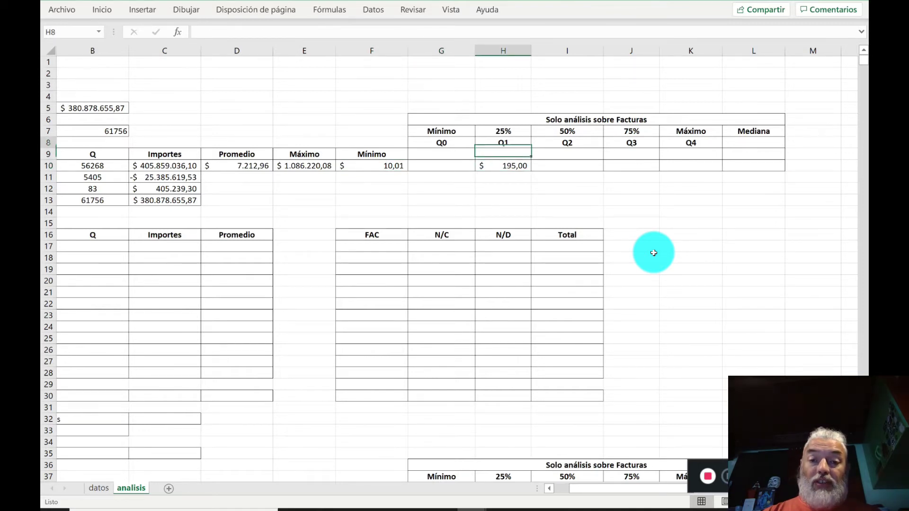
text(1)
key(Tab)
text(2)
key(Tab)
text(3)
key(Tab)
text(4)
key(Down)
Replace the fixed quartile number in the H10 CUARTIL formula with a reference to cell H5.
key(Down)
key(Down)
key(Down)
key(Down)
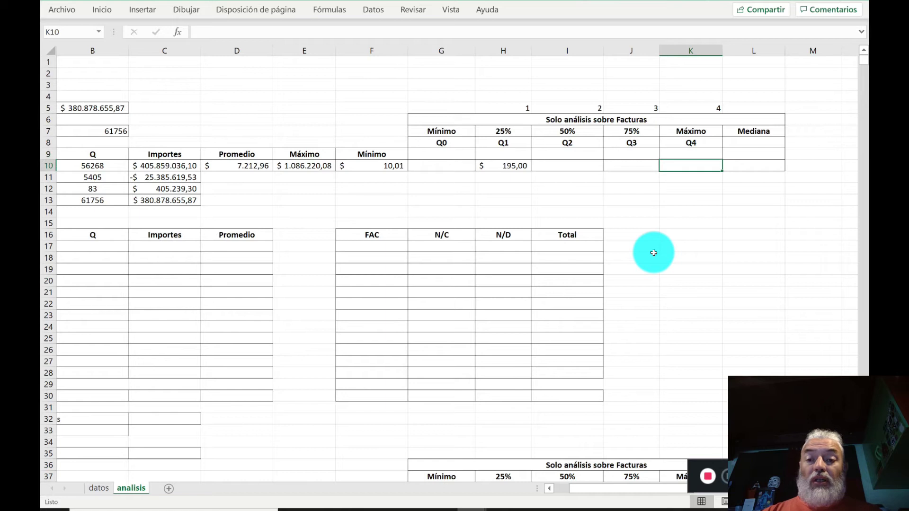
key(Left)
key(Left)
key(Left)
key(F2)
key(Left)
key(shift+Left)
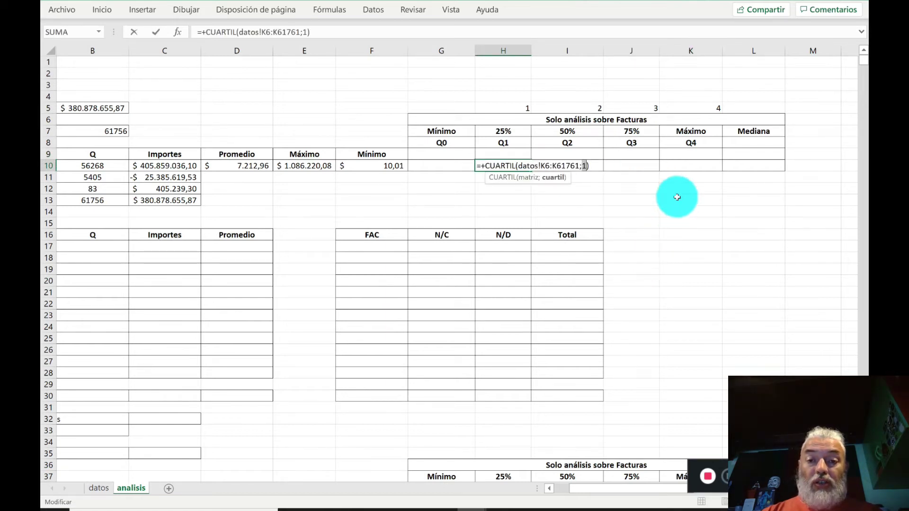
click(515, 109)
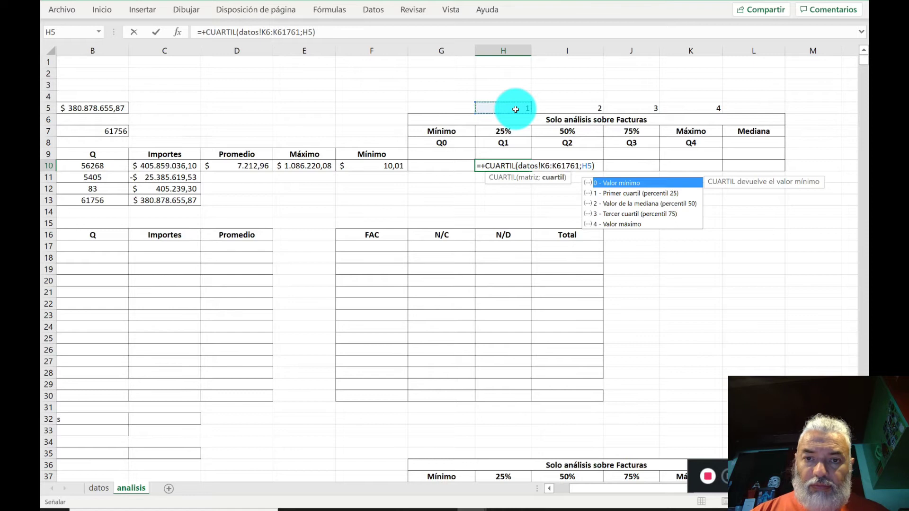
key(Return)
key(Up)
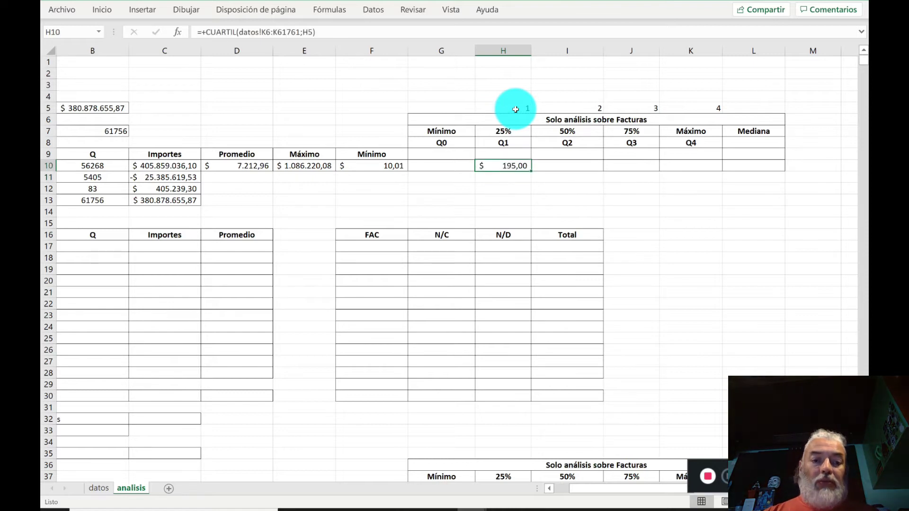
Make the matrix absolute as datos!$K$6:$K$61761 and lock the row of the quartile reference as H$5 in the H10 CUARTIL formula.
key(F2)
key(Left)
key(Left)
key(Left)
key(Left)
key(Left)
key(Left)
key(Left)
key(Left)
key(Left)
key(Left)
key(Left)
key(Left)
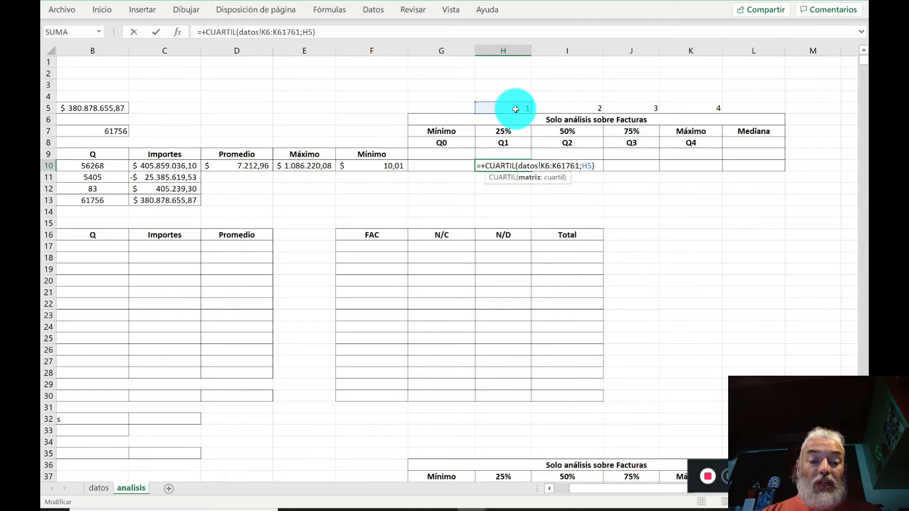
key(F4)
key(F4)
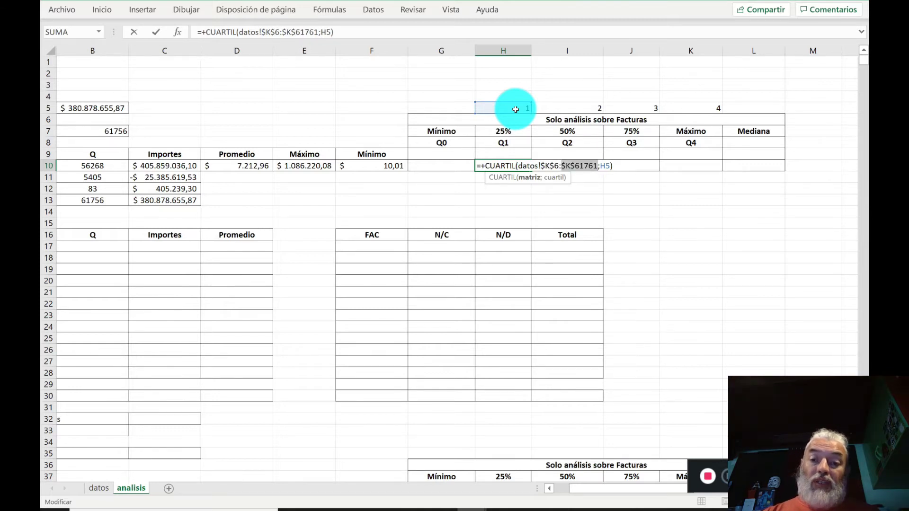
key(Right)
key(Right)
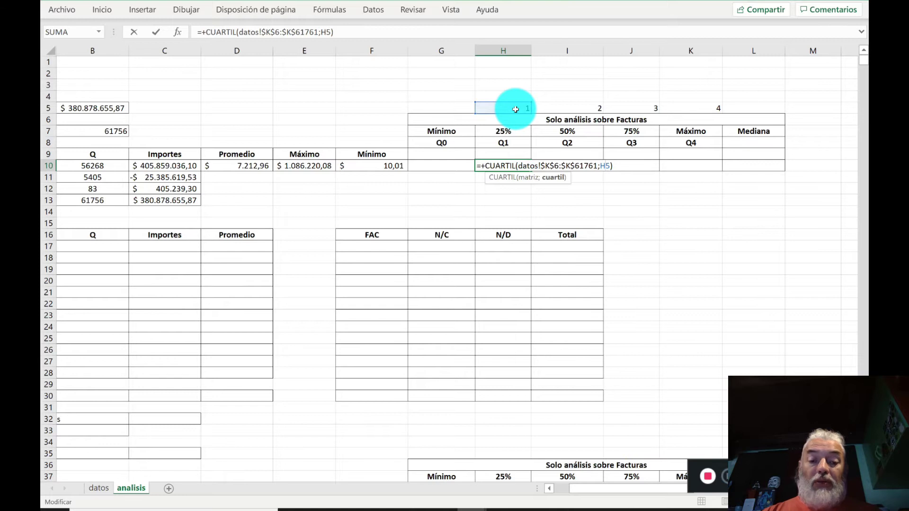
text($)
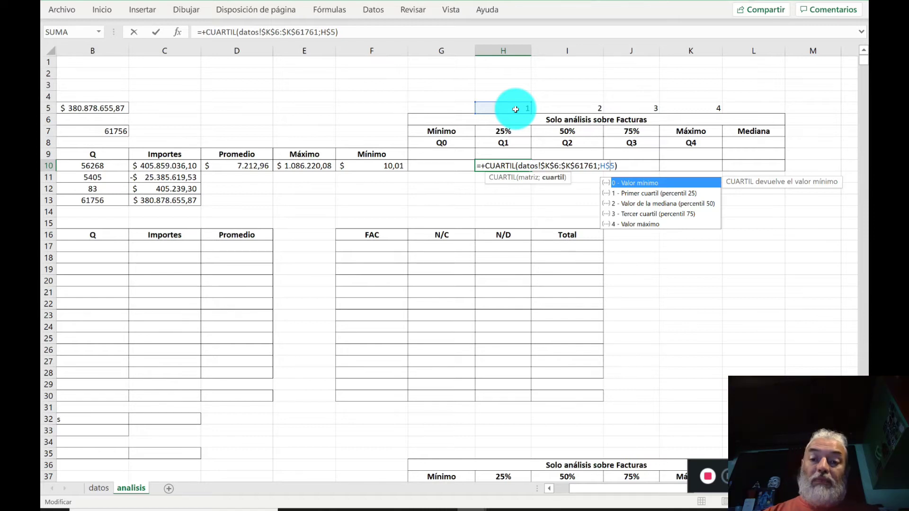
key(Return)
Copy the H10 CUARTIL formula to cells I10 to K10 for Q2, Q3 and Q4.
key(Up)
key(ctrl+c)
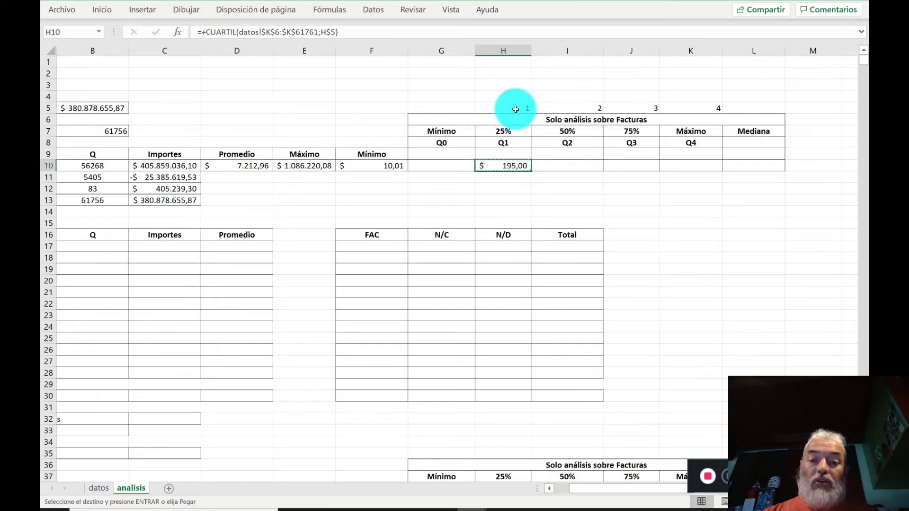
key(Right)
key(shift+Right)
key(shift+Right)
key(ctrl+v)
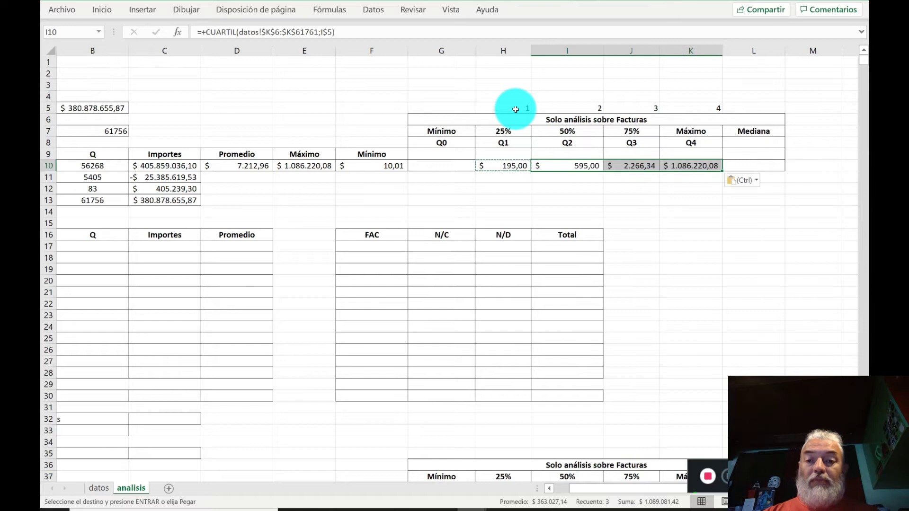
key(Escape)
Look along the copied quartile results in row 10 under the Q1 to Q4 headings.
key(Left)
key(Right)
key(Right)
key(Right)
key(Left)
key(Left)
key(Left)
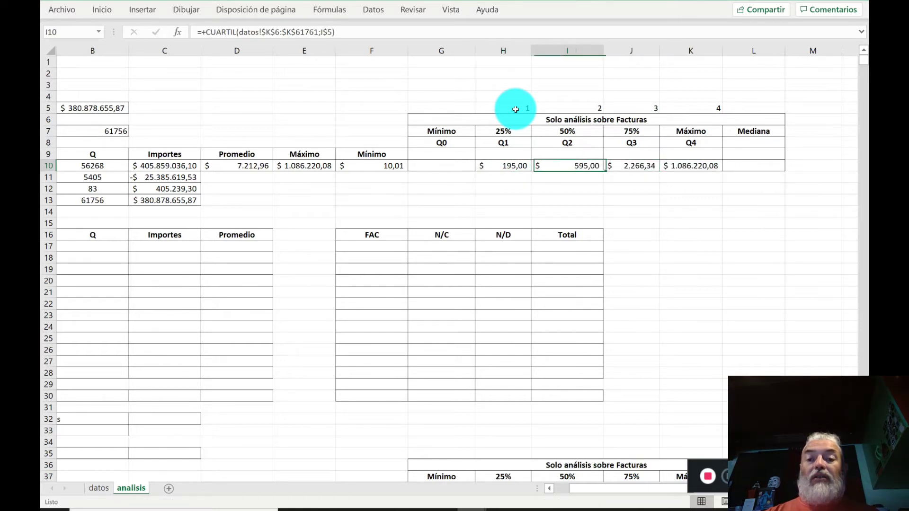
Centre the quartile numbers in H5 to K5 and apply all borders to those cells.
key(Up)
key(Up)
key(Up)
click(516, 109)
key(shift+Right)
key(shift+Right)
key(shift+Right)
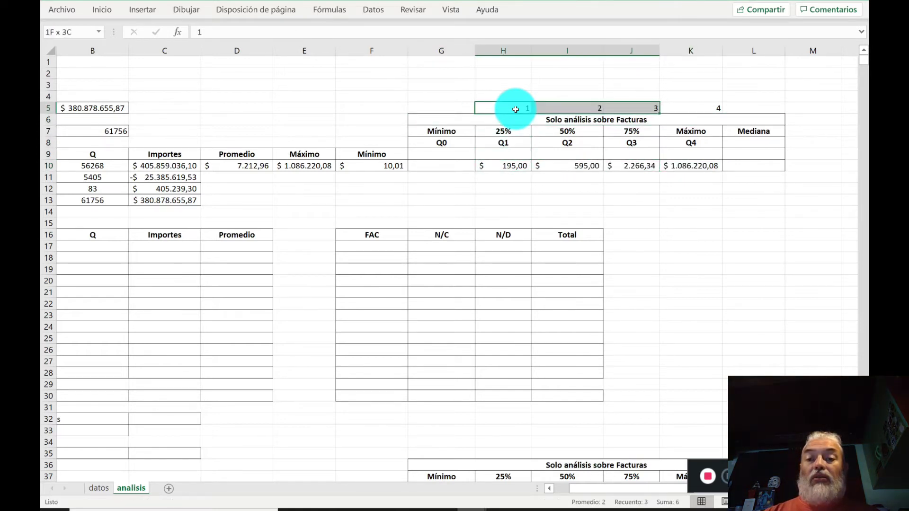
click(107, 10)
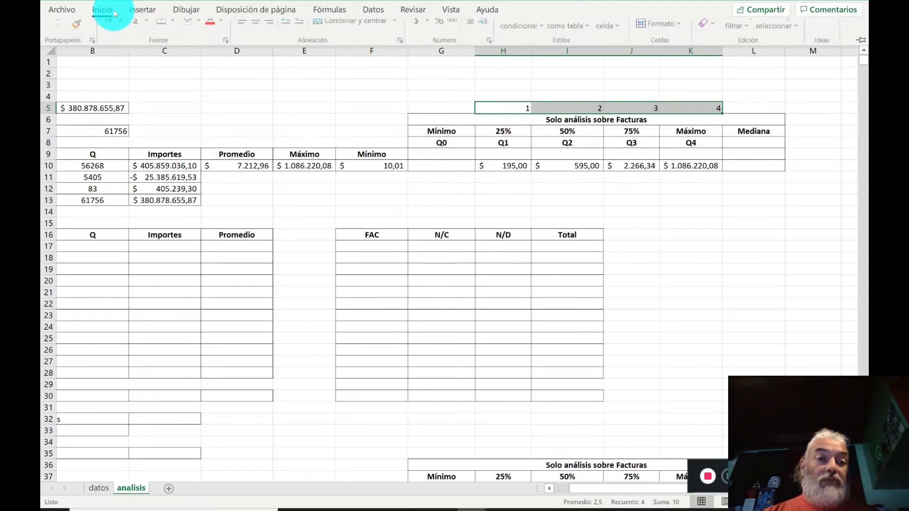
click(256, 52)
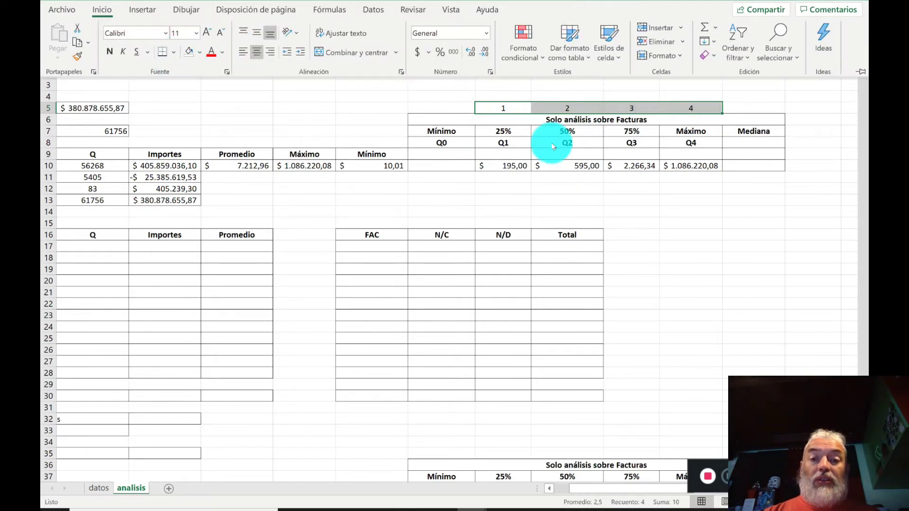
click(174, 52)
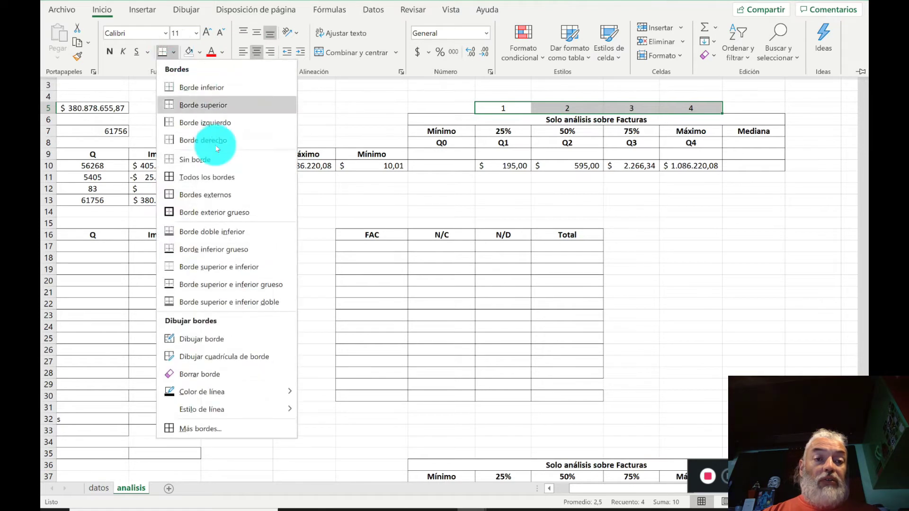
click(211, 177)
key(ctrl+F1)
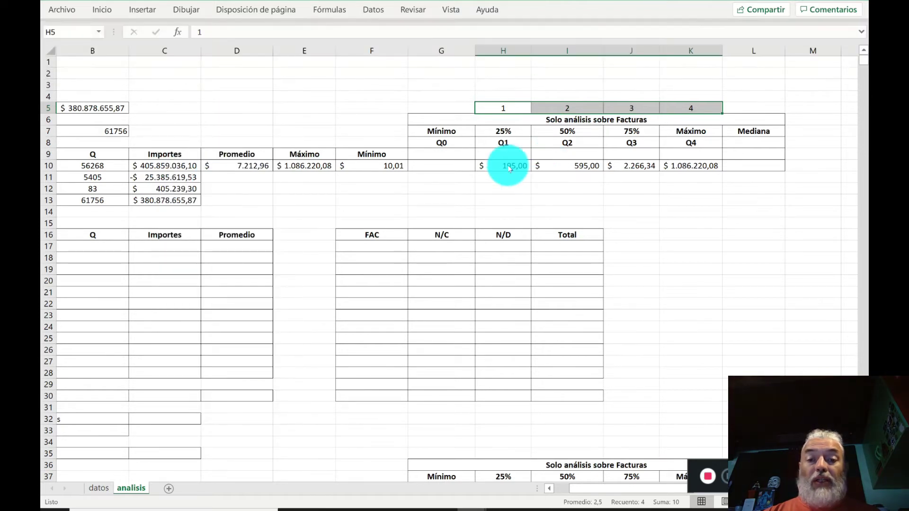
Enter the quartile number 0 in G5 above the Mínimo heading and centre it.
click(488, 110)
key(Left)
text(0)
key(Return)
key(Up)
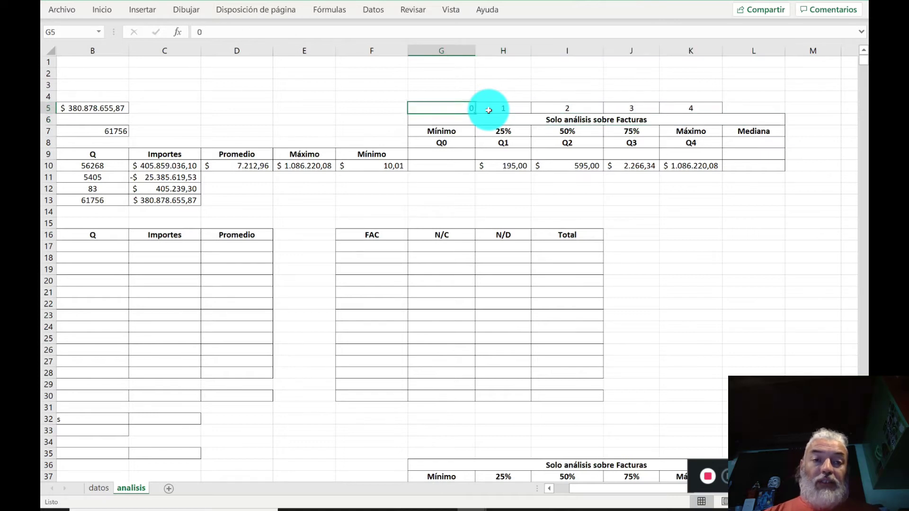
click(103, 9)
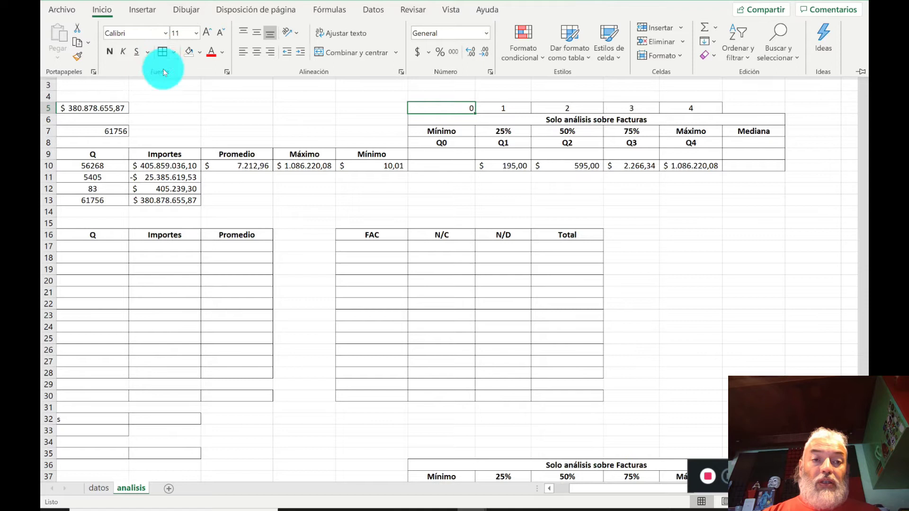
click(256, 51)
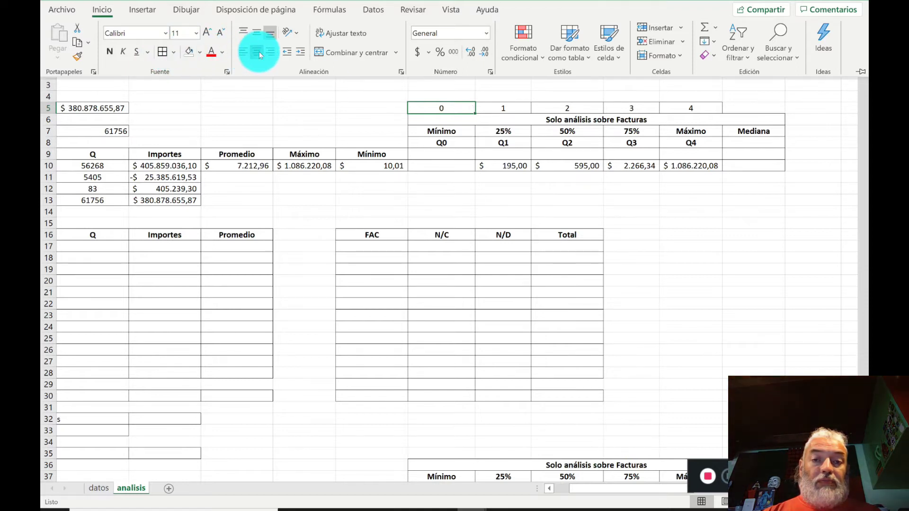
Copy the CUARTIL formula from H10 to G10 for the Q0 minimum.
click(516, 164)
key(ctrl+c)
key(Left)
key(ctrl+v)
key(Escape)
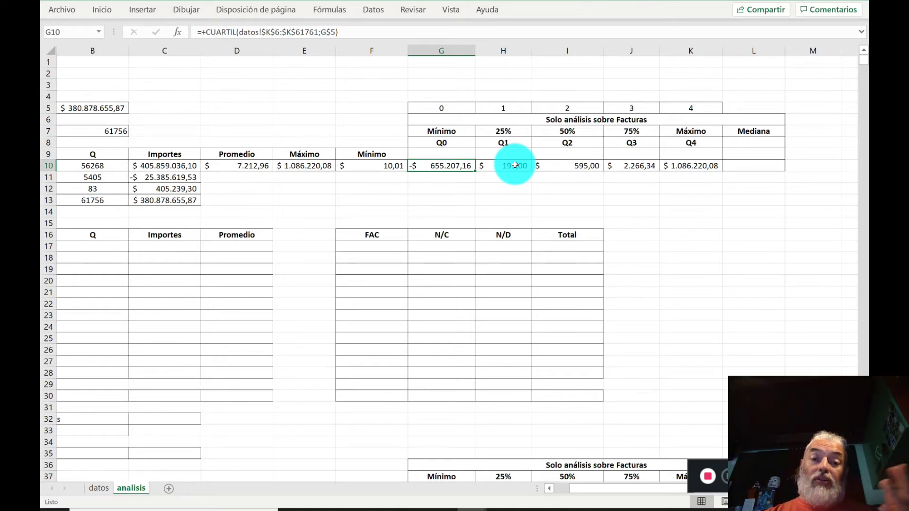
Examine the quartile results in G10 to K10 against the Solo análisis sobre Facturas heading.
key(Up)
key(Up)
key(Up)
key(Up)
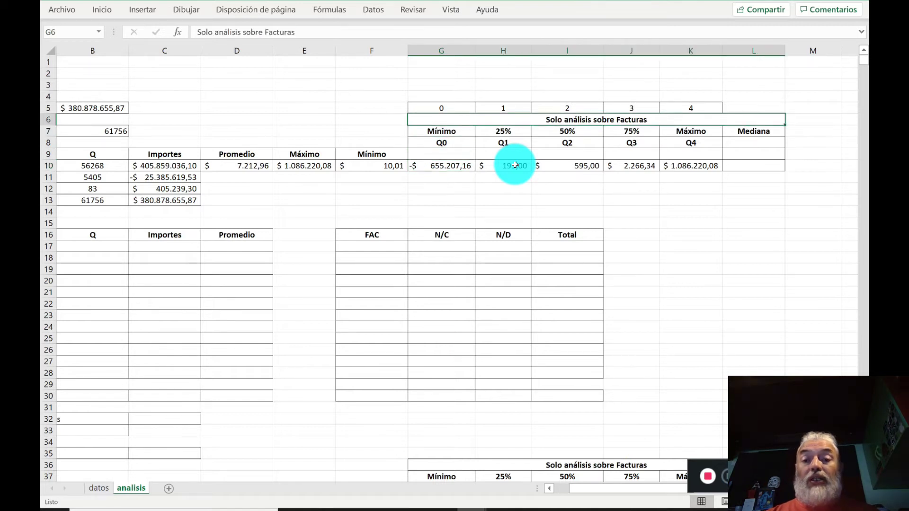
key(Down)
key(Down)
key(Down)
key(Down)
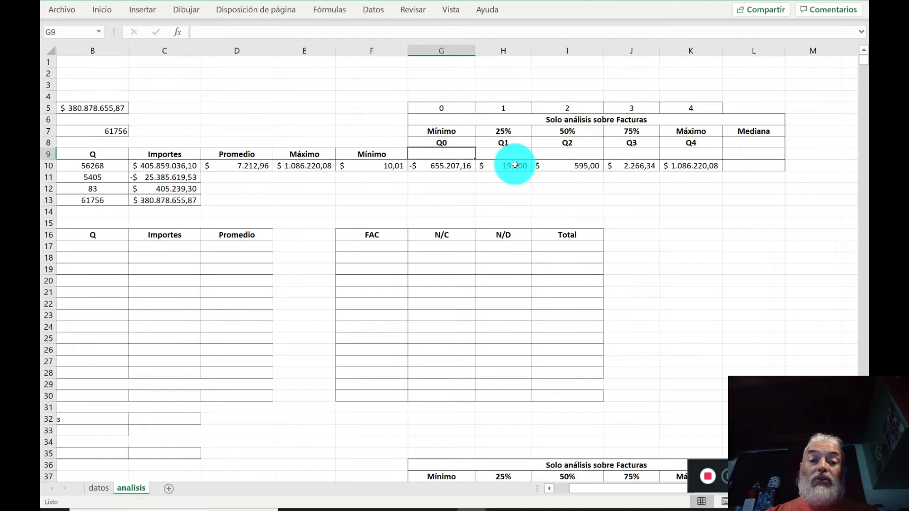
key(Right)
key(Right)
key(Right)
key(Right)
key(Left)
key(Left)
key(Left)
key(Left)
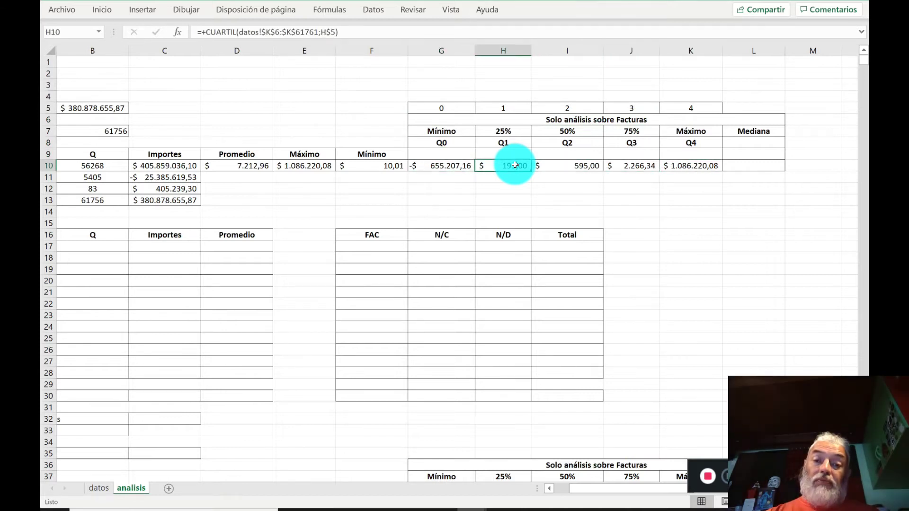
key(Right)
key(Right)
key(Right)
key(Right)
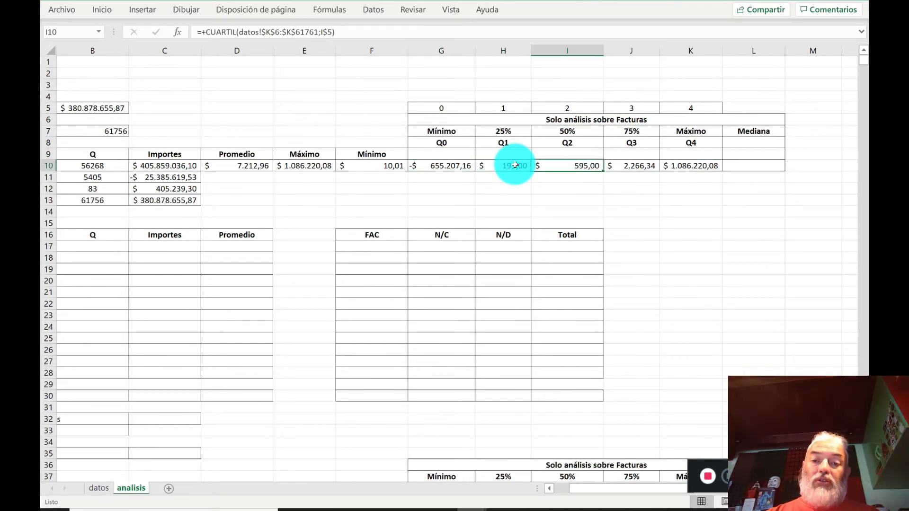
key(Left)
key(Left)
key(Left)
key(Left)
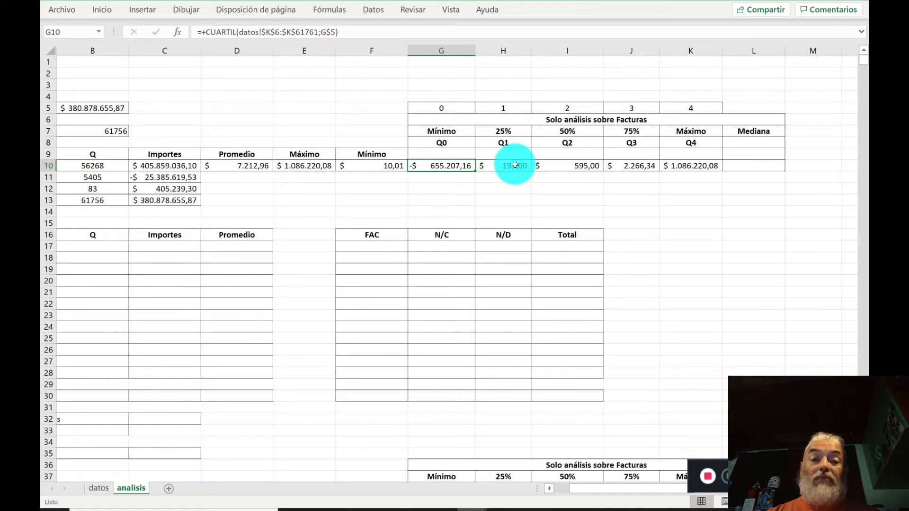
key(Up)
key(Up)
key(Up)
key(Up)
key(Down)
key(Down)
key(Down)
key(Down)
key(Right)
key(Right)
key(Right)
key(Right)
key(Left)
key(Left)
key(Left)
key(Left)
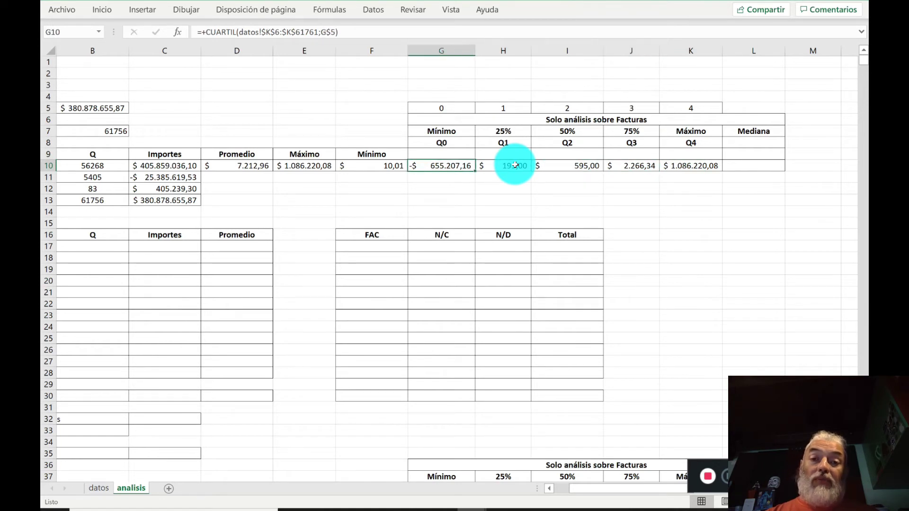
Duplicate the datos sheet within the same workbook and place the copy between datos and analisis.
click(99, 487)
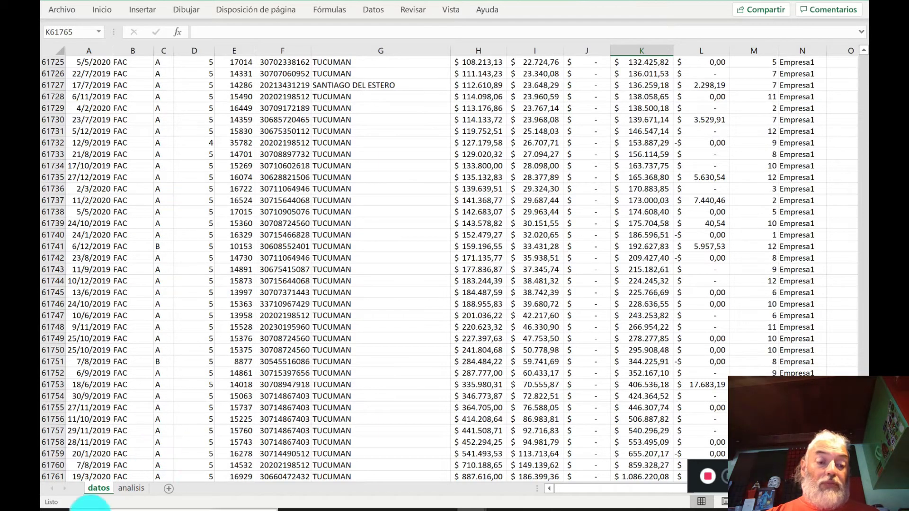
right_click(97, 486)
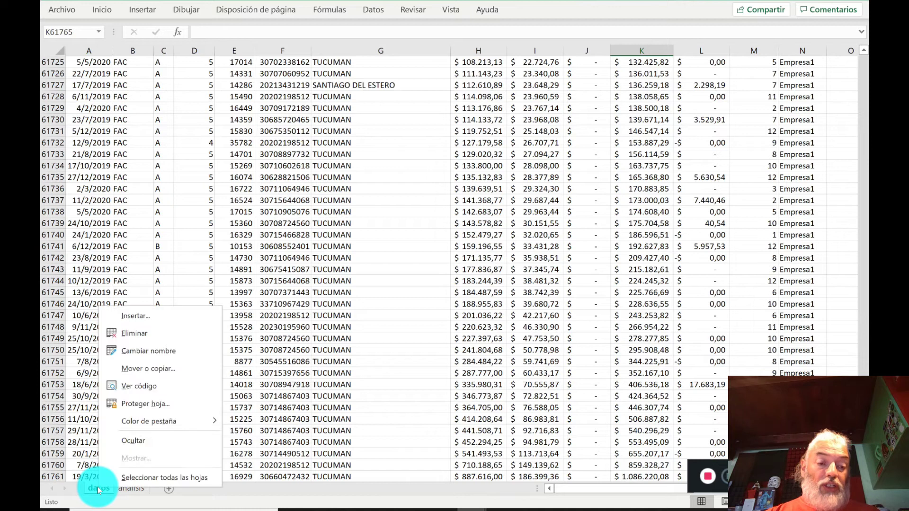
click(155, 373)
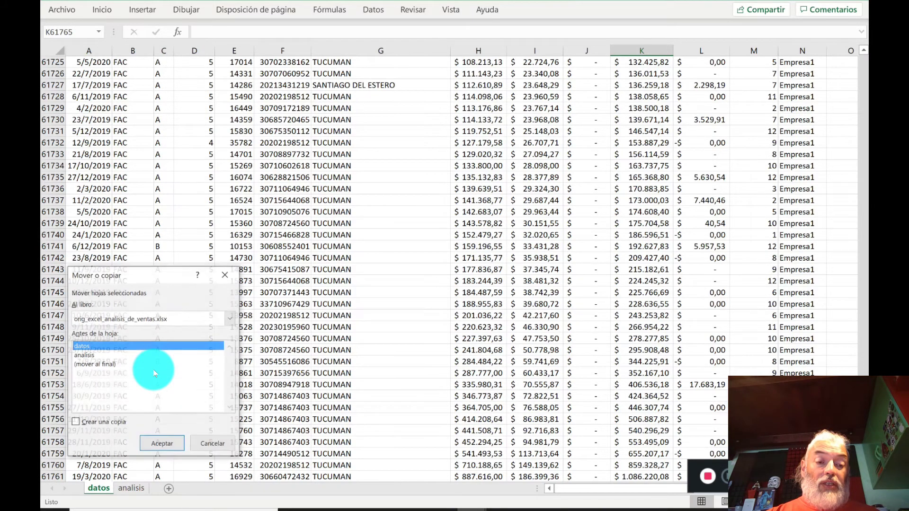
click(111, 421)
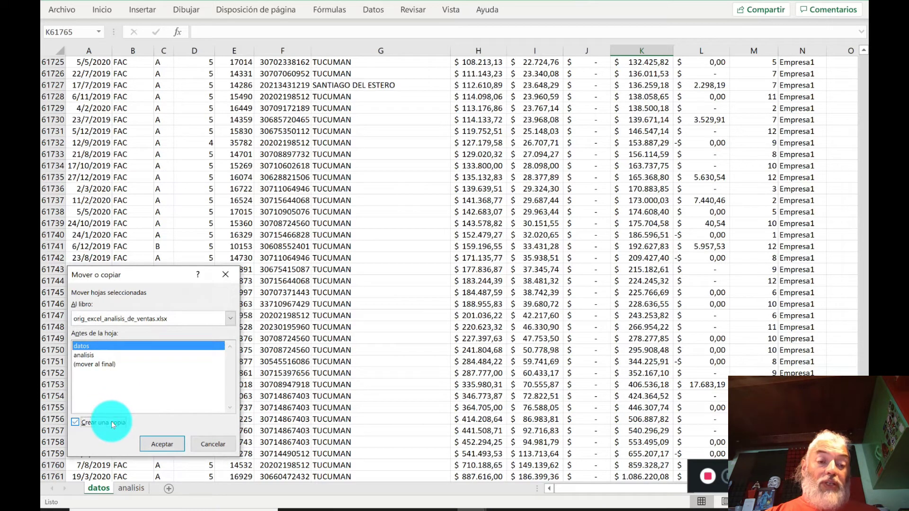
click(162, 445)
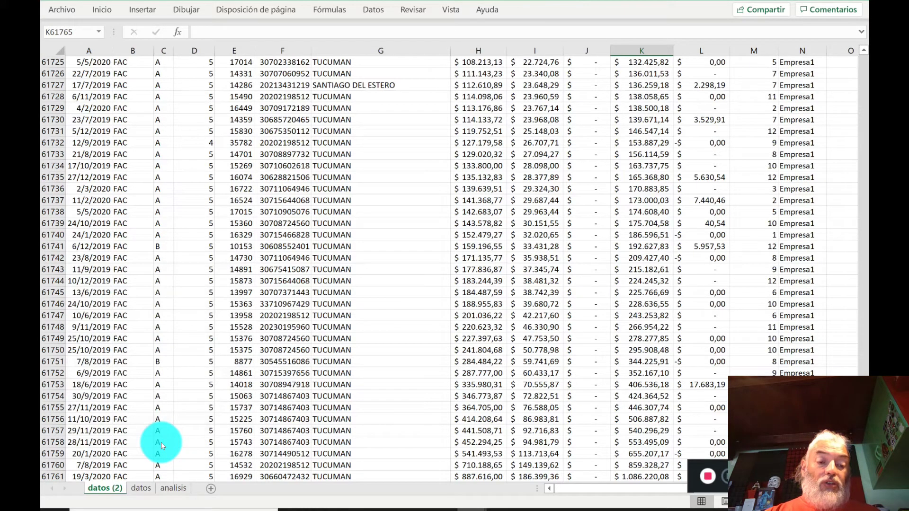
drag(114, 489, 158, 494)
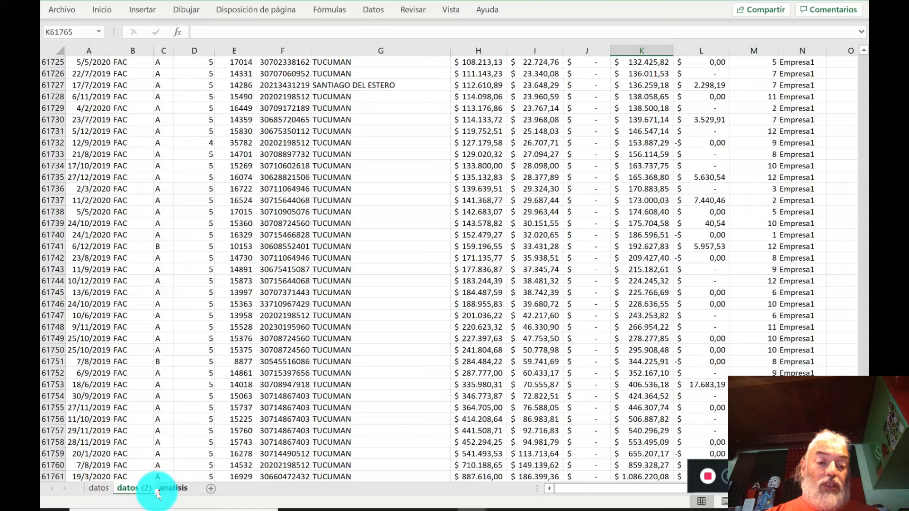
Rename the copied sheet as datos_solo_fac.
right_click(137, 491)
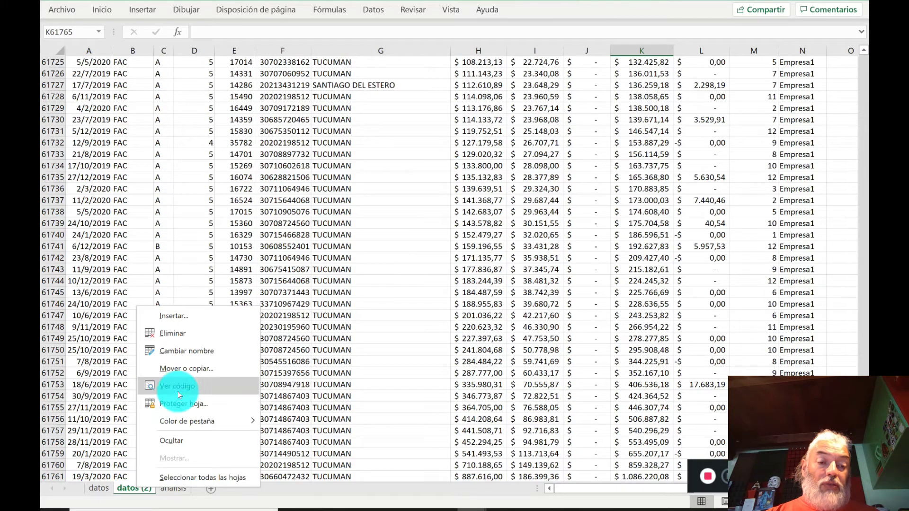
click(184, 351)
key(Left)
key(Left)
key(Left)
key(Left)
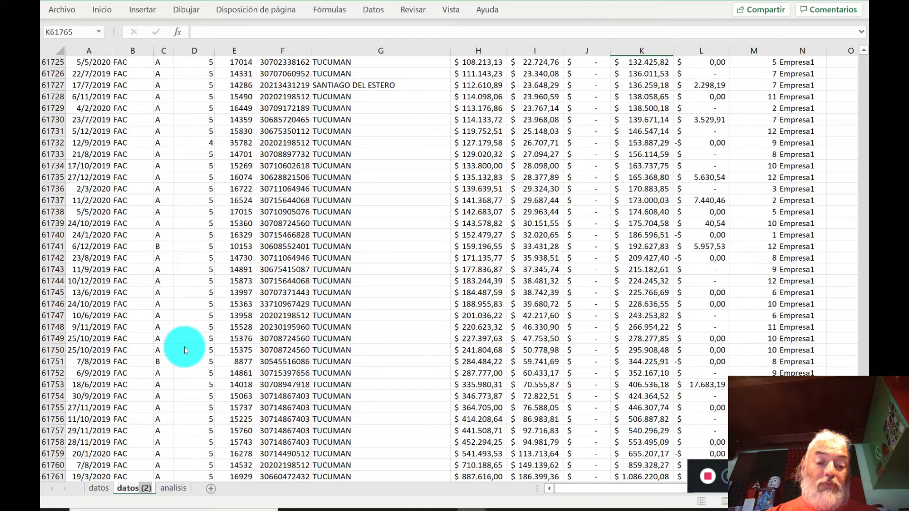
key(Delete)
key(Delete)
key(Delete)
key(Delete)
text(_solo_fac)
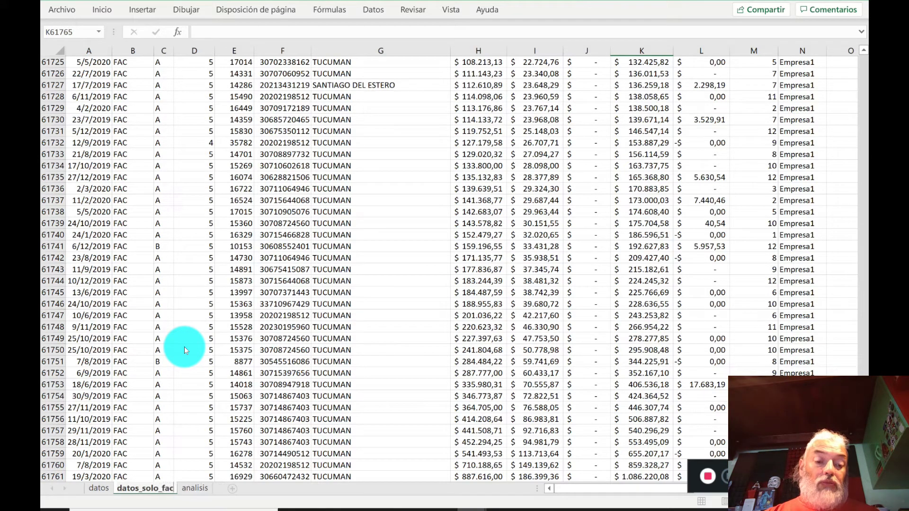
key(Return)
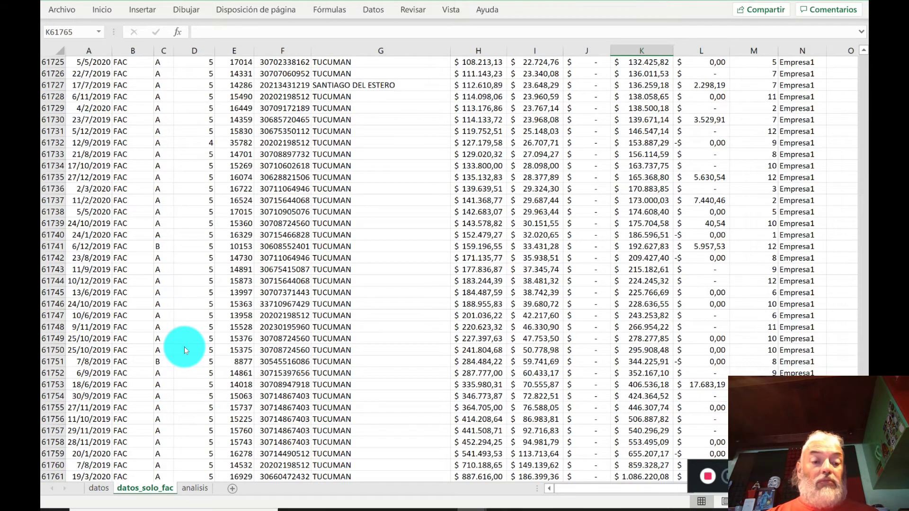
Sort the whole datos_solo_fac table, with row 5 as headers, by the cpbte column from A to Z.
key(ctrl+Up)
key(ctrl+Up)
key(Up)
key(Up)
key(Up)
key(Down)
key(Down)
key(Down)
key(Left)
key(Left)
key(Left)
key(Left)
key(Left)
key(Left)
key(Left)
key(Left)
key(Left)
key(Left)
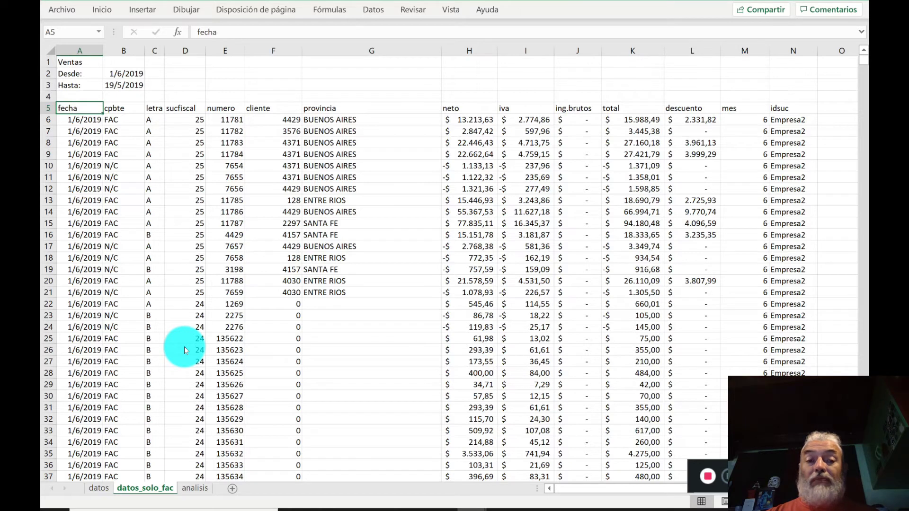
key(ctrl+shift+Right)
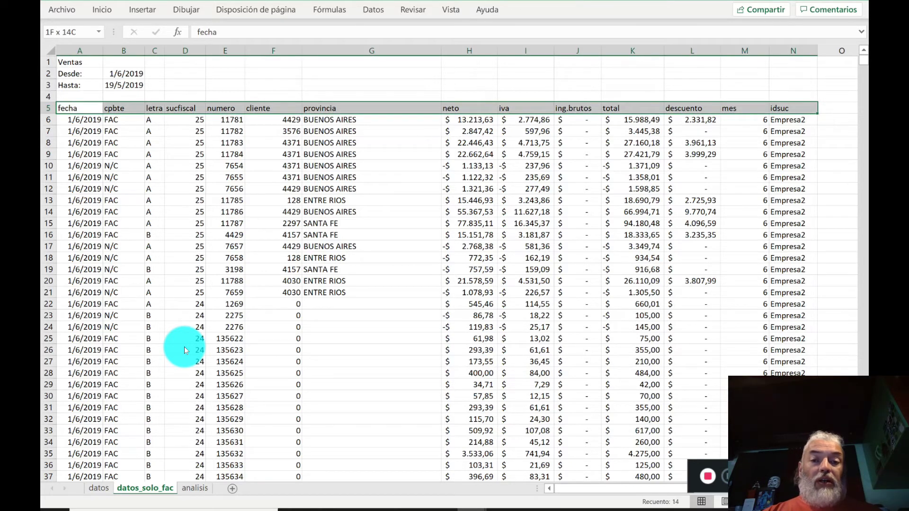
key(ctrl+shift+Down)
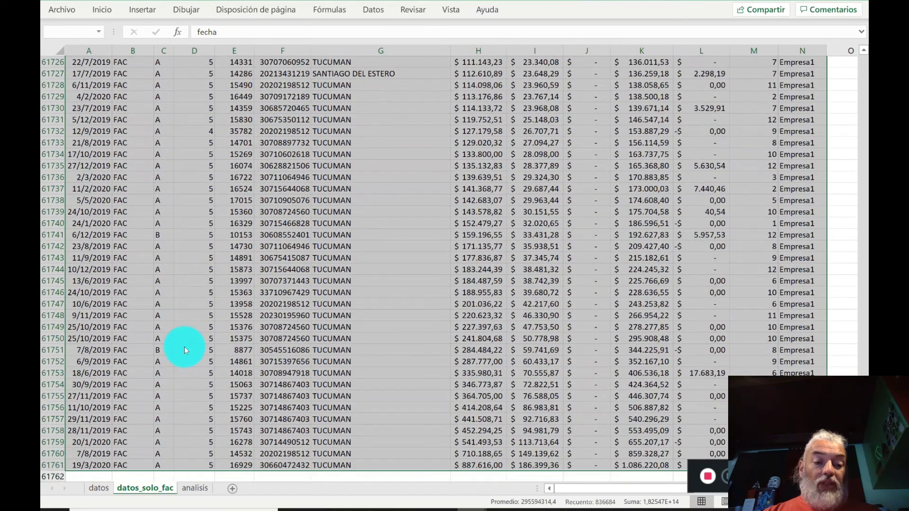
click(377, 10)
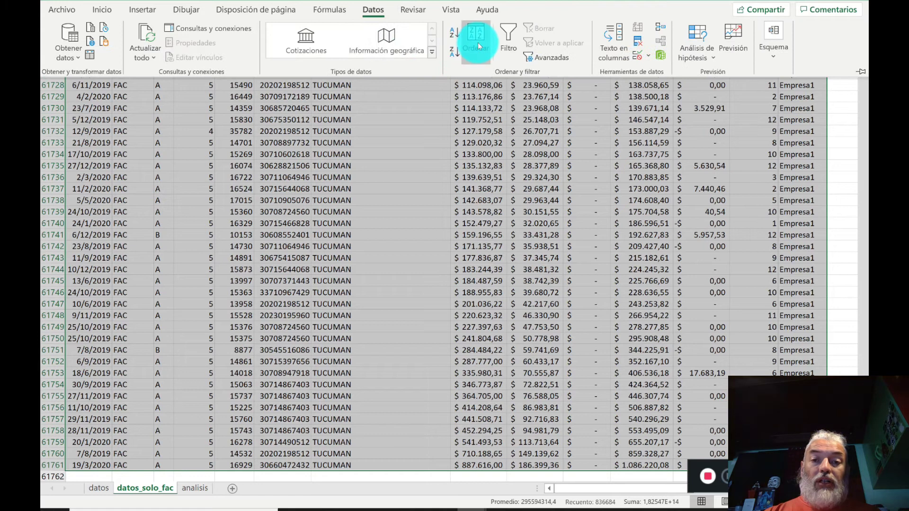
click(478, 42)
click(363, 209)
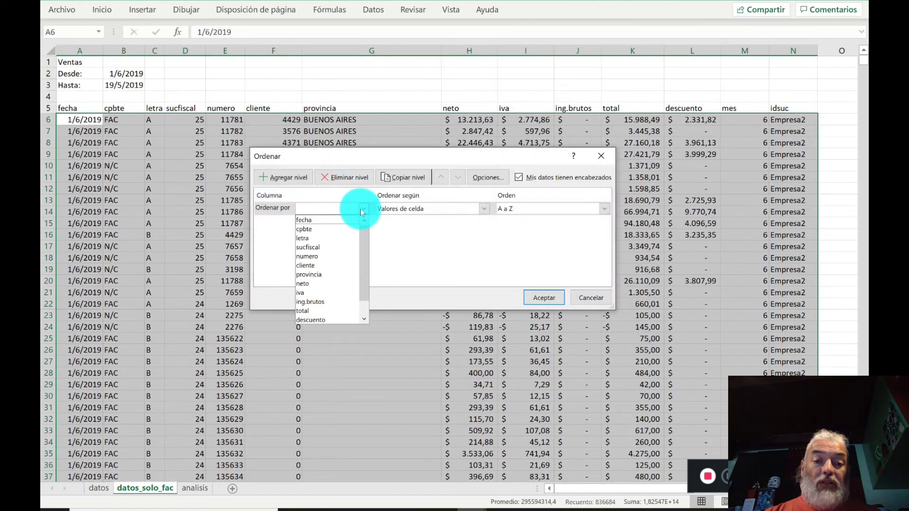
click(344, 231)
click(535, 296)
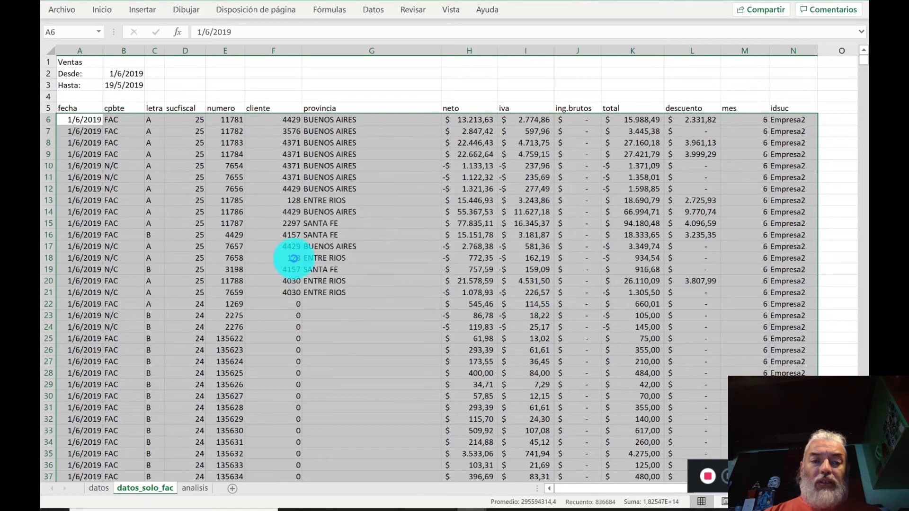
Look through the sorted cpbte column from its last record upward for the boundary between FAC and N/C records.
click(120, 133)
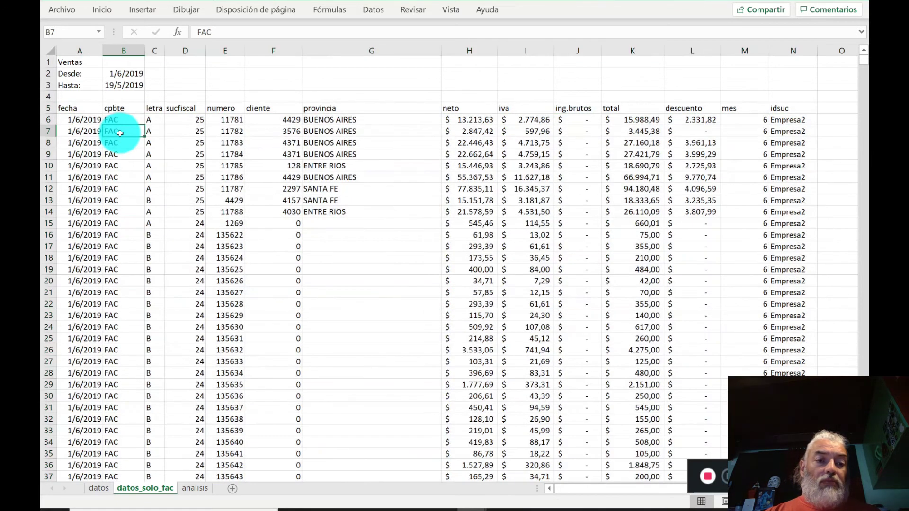
key(ctrl+Down)
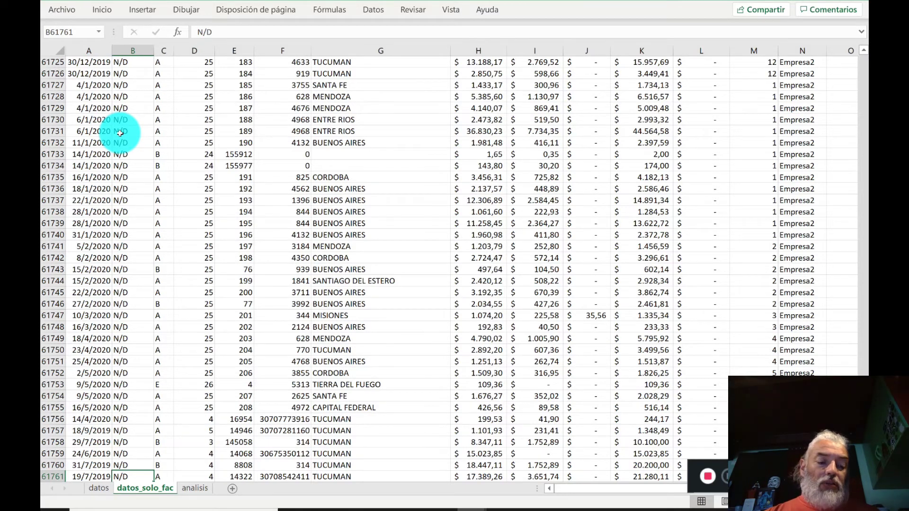
key(Page_Up)
key(Page_Up)
key(Page_Up)
key(Page_Up)
key(Page_Up)
key(Page_Up)
key(Page_Up)
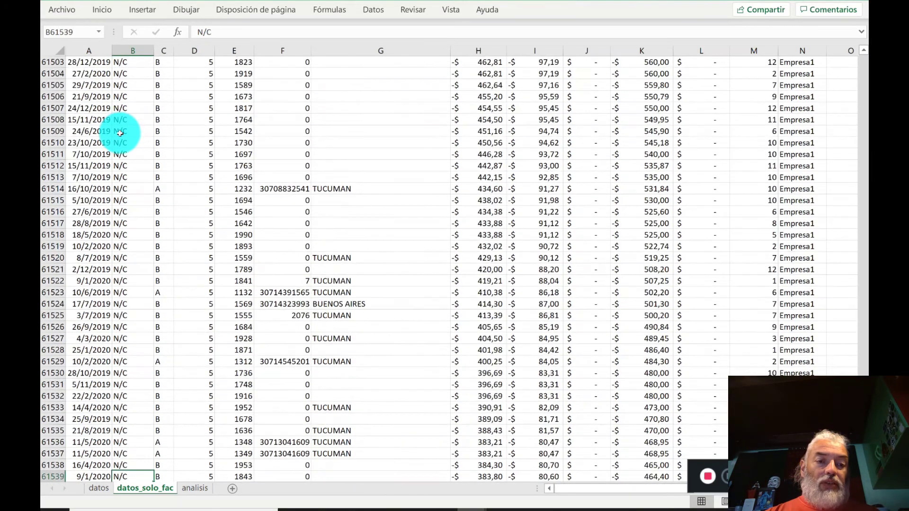
key(Page_Up)
key(Page_Up)
key(Page_Up)
key(Page_Up)
key(Page_Up)
key(Page_Up)
key(Page_Up)
key(Page_Up)
key(Page_Up)
key(Page_Up)
key(Page_Up)
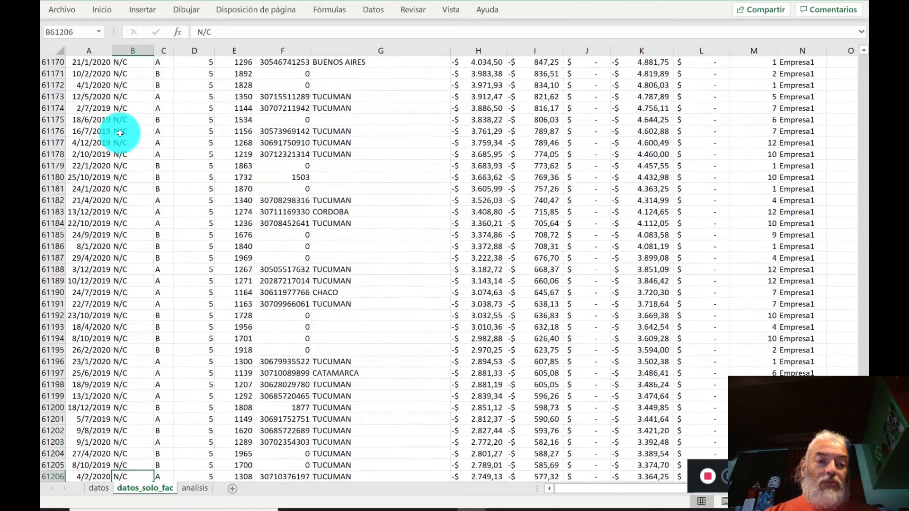
key(Page_Up)
key(Page_Up)
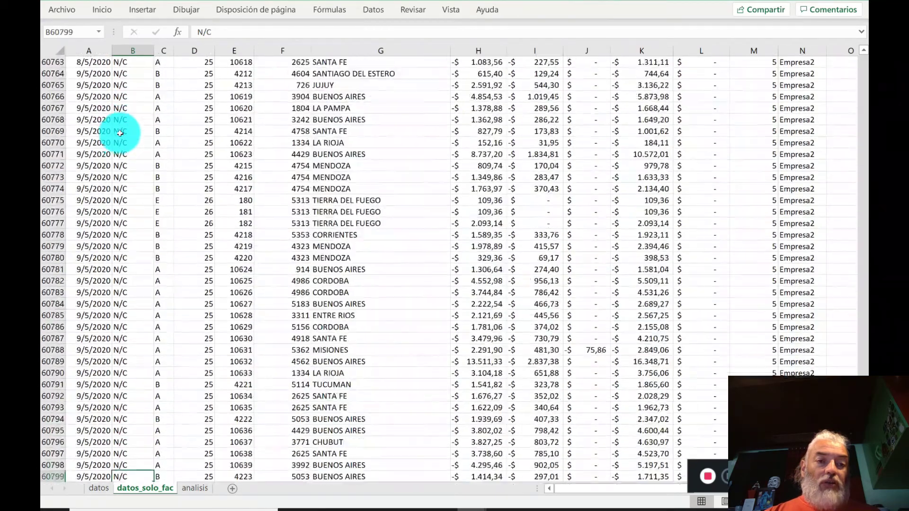
key(Page_Up)
key(Page_Up)
key(Page_Up)
key(Page_Up)
key(Page_Up)
key(Page_Up)
key(Page_Up)
key(Page_Up)
key(Page_Up)
key(Page_Up)
key(Page_Up)
key(Page_Up)
key(Page_Up)
key(Page_Up)
key(Page_Up)
key(Page_Up)
key(Page_Up)
key(Page_Up)
key(Page_Up)
key(Page_Up)
key(Page_Up)
key(Page_Up)
key(Page_Up)
key(Page_Up)
key(Page_Up)
key(Page_Up)
key(Page_Up)
key(Page_Up)
key(Page_Up)
key(Page_Up)
key(Page_Up)
key(Page_Up)
key(Page_Up)
key(Page_Up)
key(Page_Up)
key(Page_Up)
key(Page_Up)
key(Page_Up)
key(Page_Up)
key(Page_Up)
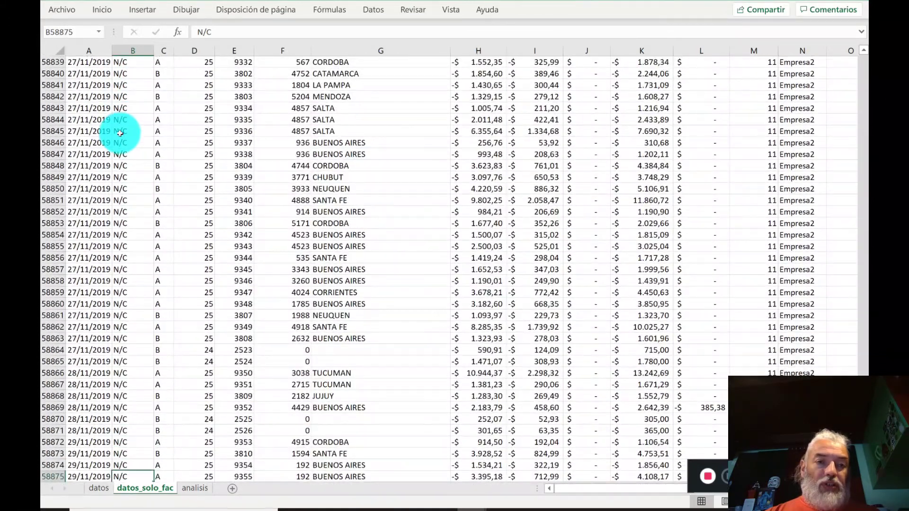
Search the cpbte column from its header for the first N/C record.
key(ctrl+Up)
key(ctrl+b)
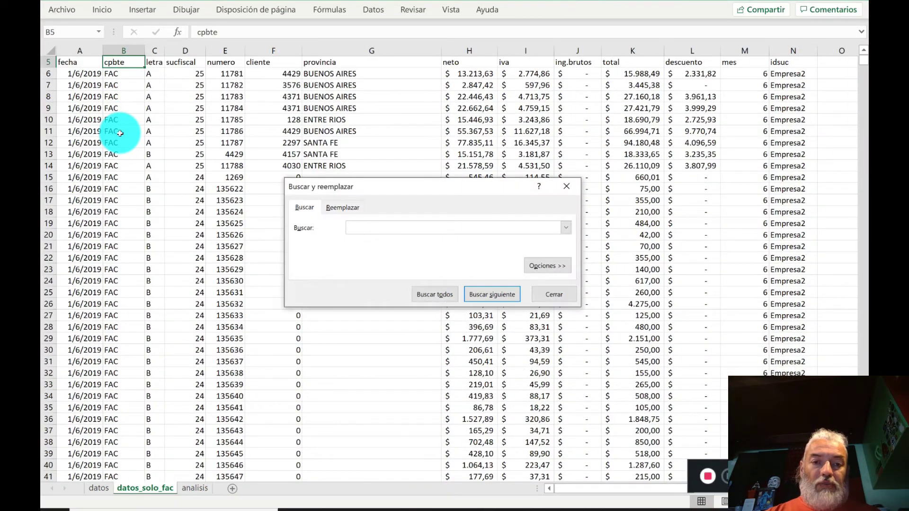
text(N/C)
key(Return)
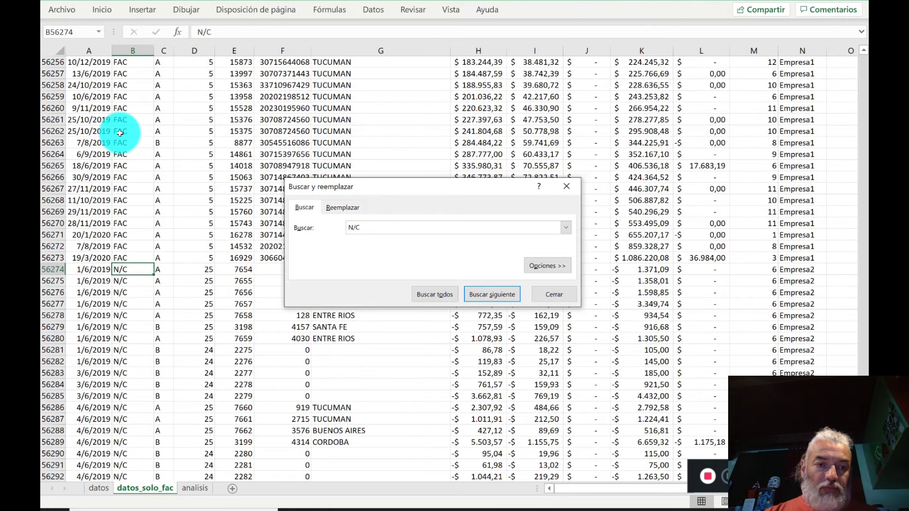
Delete the entire rows of all N/C and N/D records, from row 56274 to the last data row.
key(Escape)
key(Left)
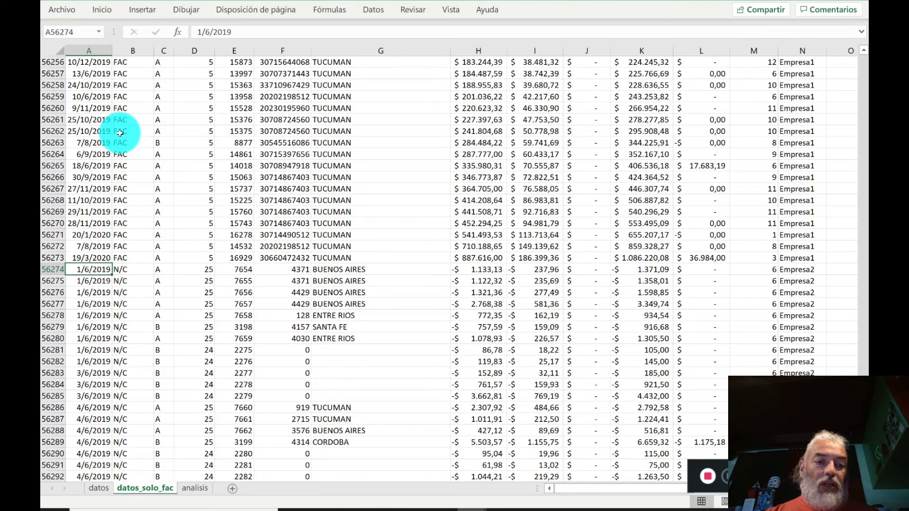
key(ctrl+shift+Down)
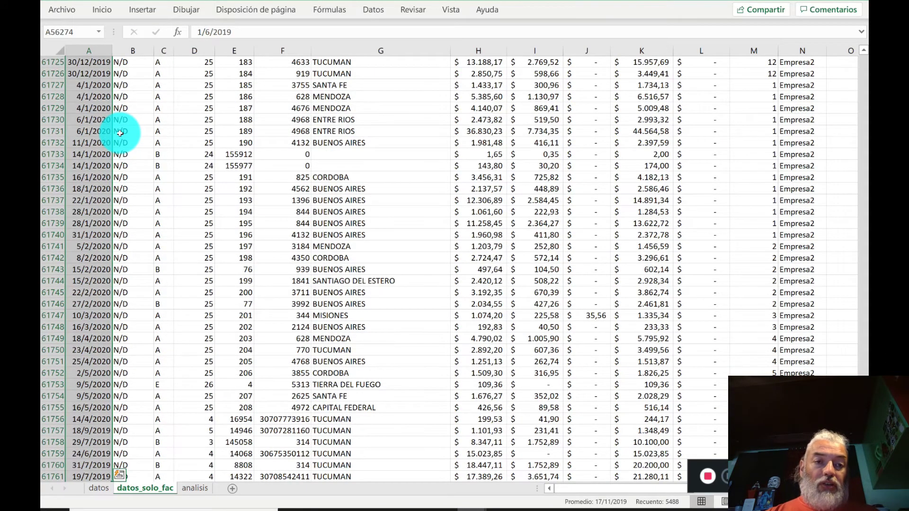
right_click(87, 119)
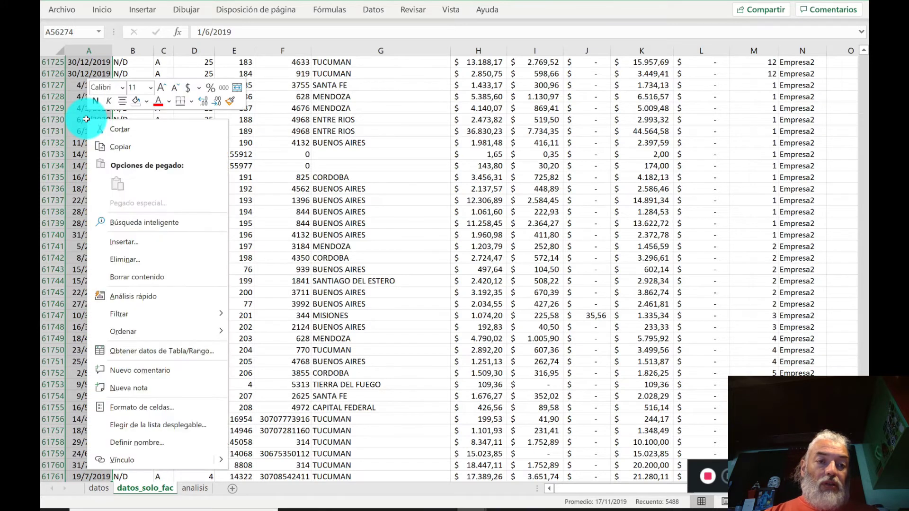
click(173, 256)
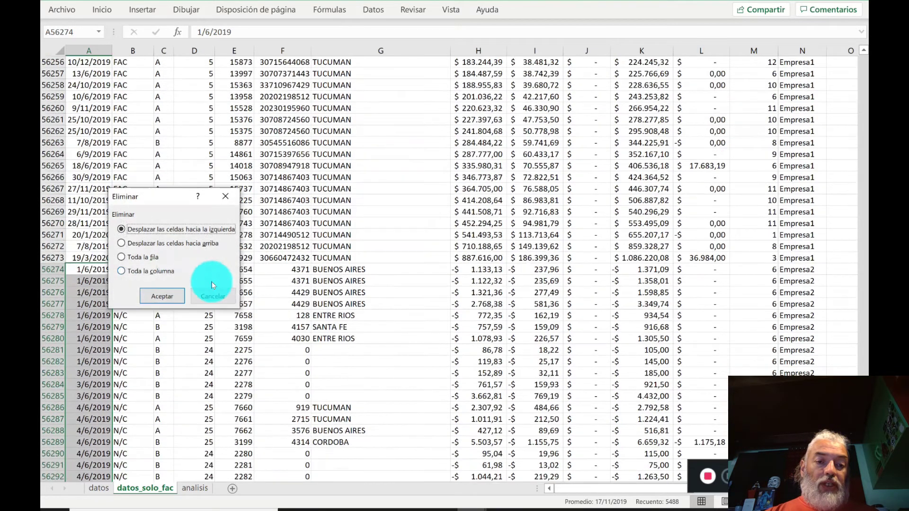
click(146, 256)
click(163, 295)
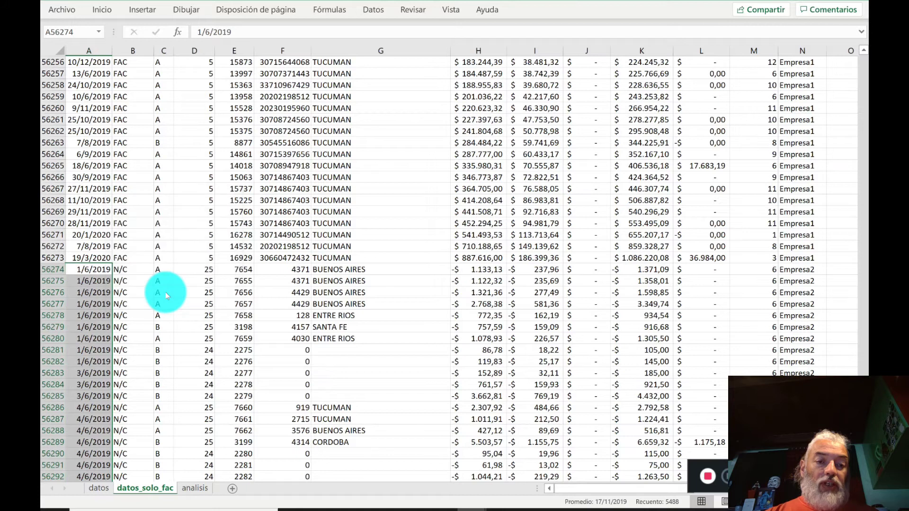
Check the remaining datos_solo_fac records from the last FAC row back up to the fecha header in A5.
click(135, 258)
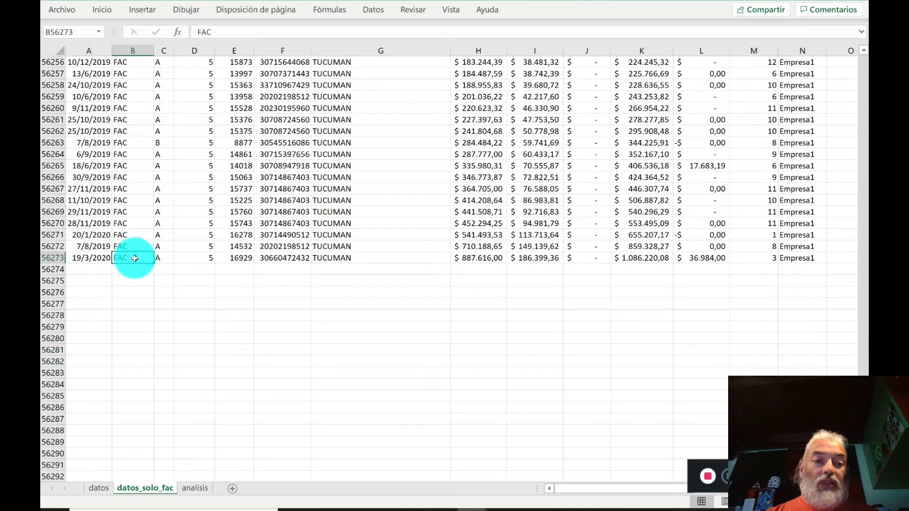
key(ctrl+Up)
key(ctrl+Up)
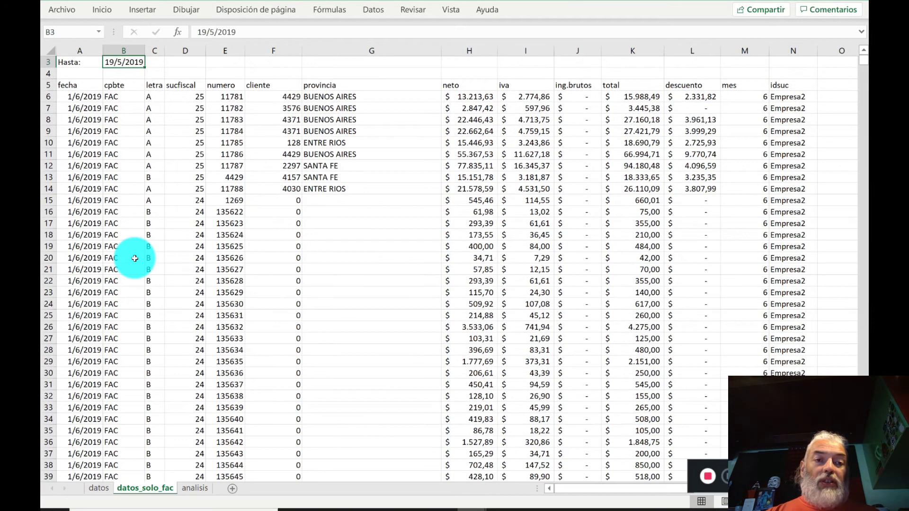
key(Up)
key(Down)
key(Down)
key(Down)
key(Left)
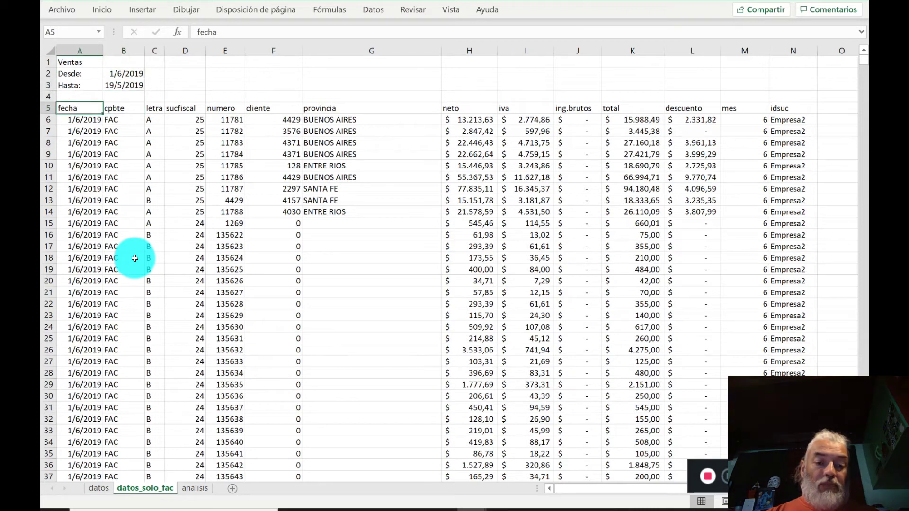
Change the sheet reference in the analisis G10 CUARTIL formula to datos_solo_fac, keeping the range $K$6:$K$61761.
click(194, 488)
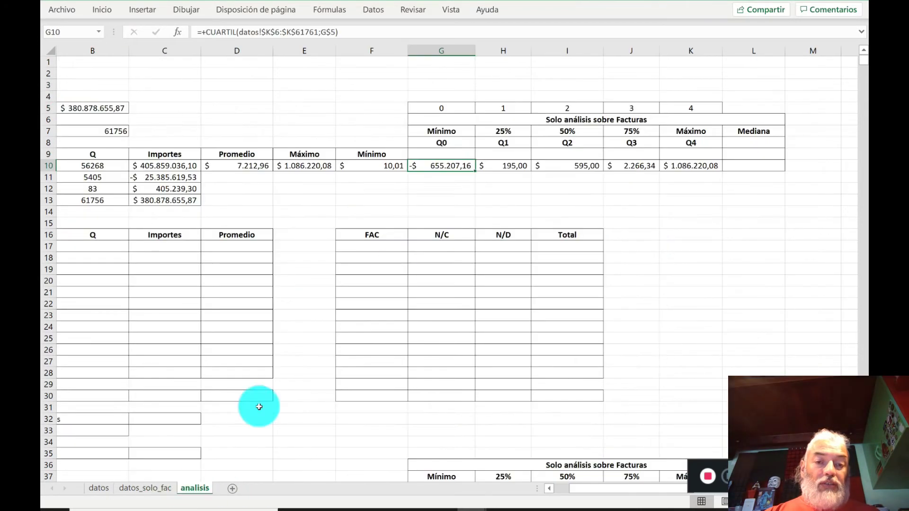
click(375, 167)
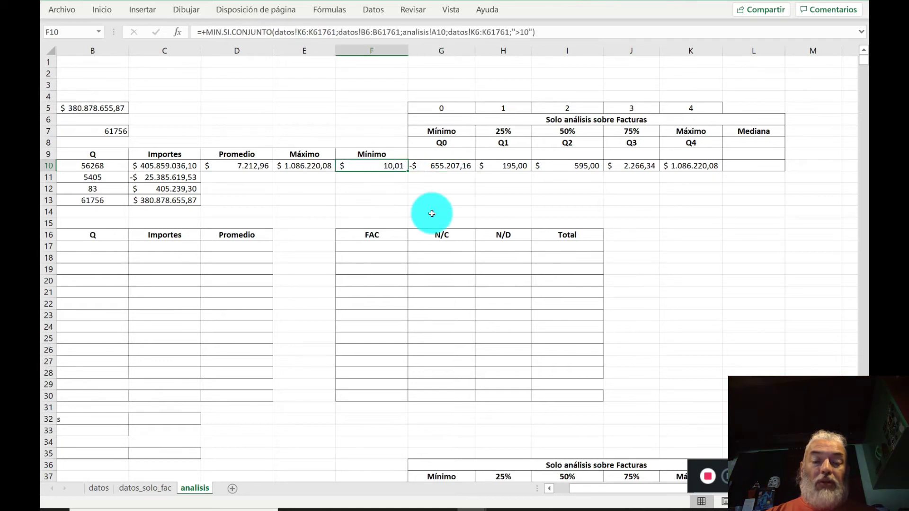
click(434, 166)
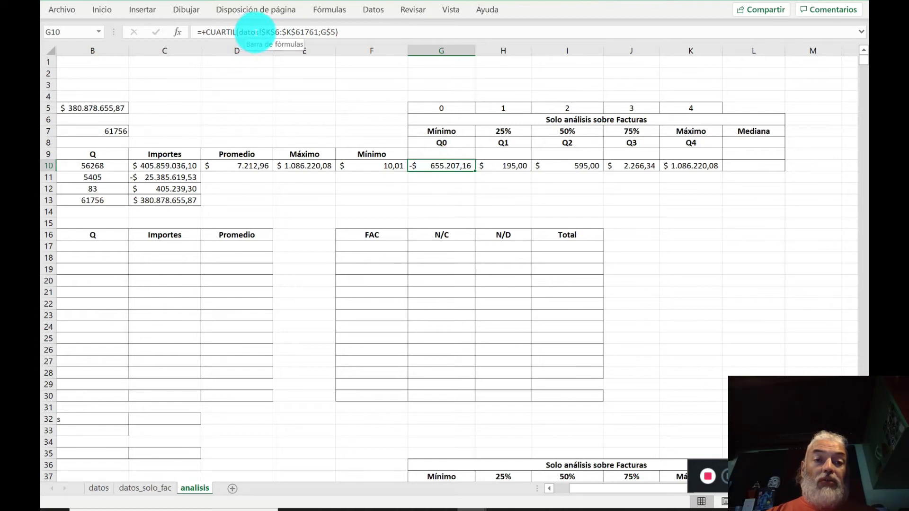
click(256, 32)
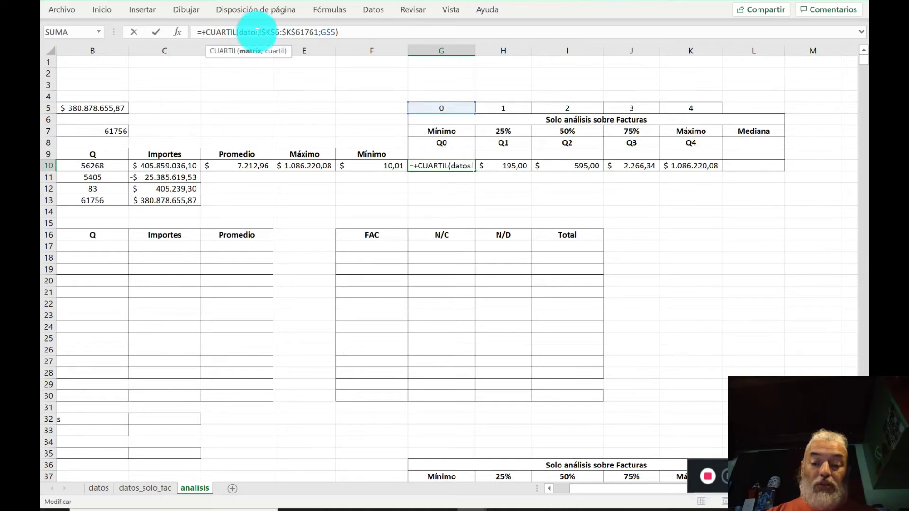
text(_)
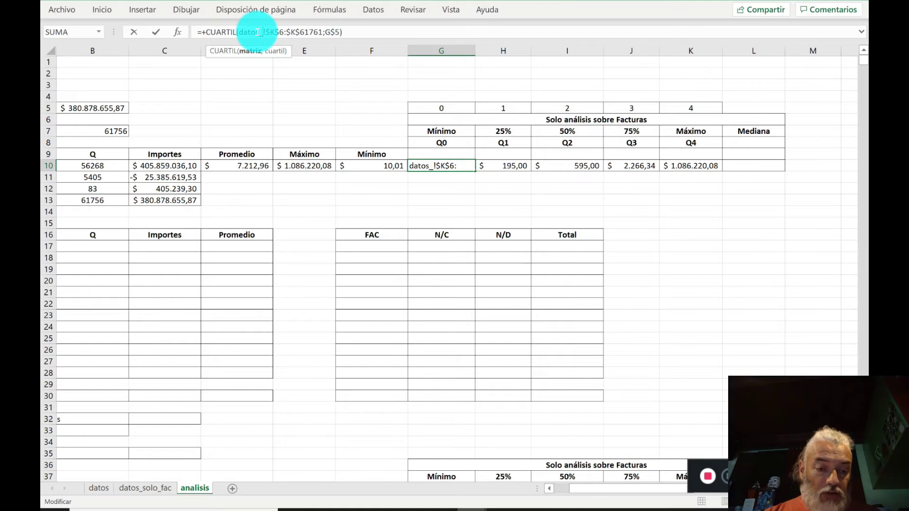
text(solo_fac)
key(Return)
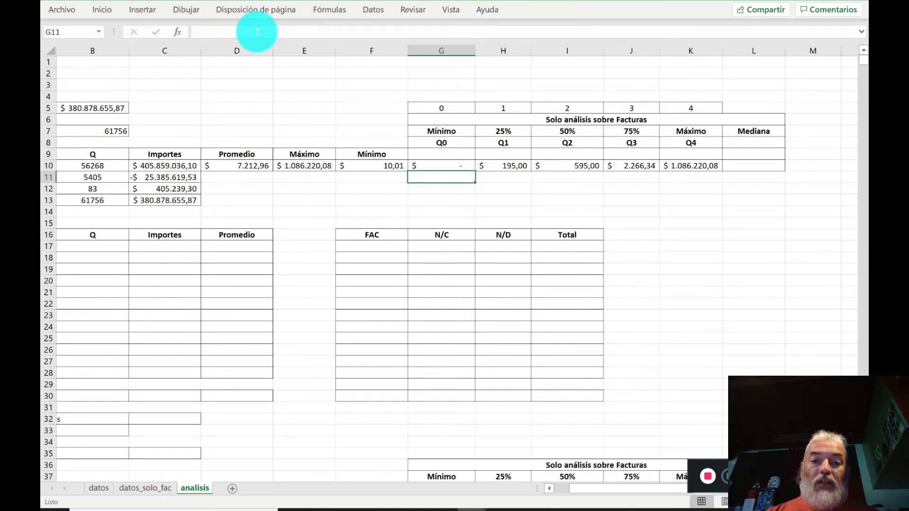
Copy the CUARTIL formula from G10 across H10 to K10 for the Q1 to Q4 quartiles.
key(Up)
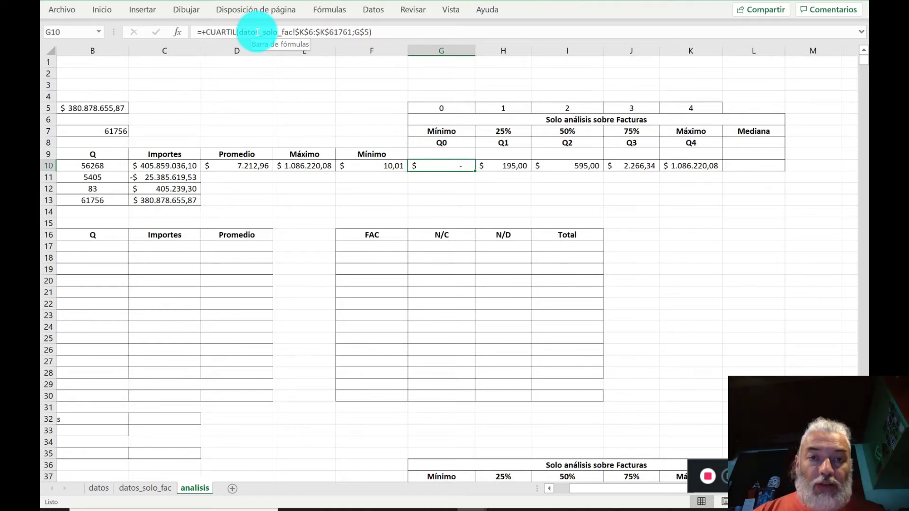
key(ctrl+c)
key(Right)
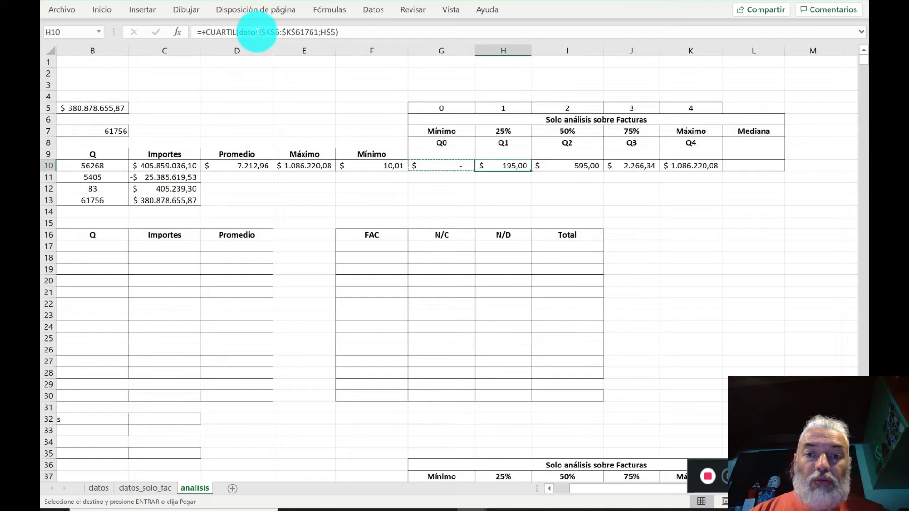
key(shift+Right)
key(shift+Right)
key(shift+Right)
key(ctrl+v)
key(ctrl+v)
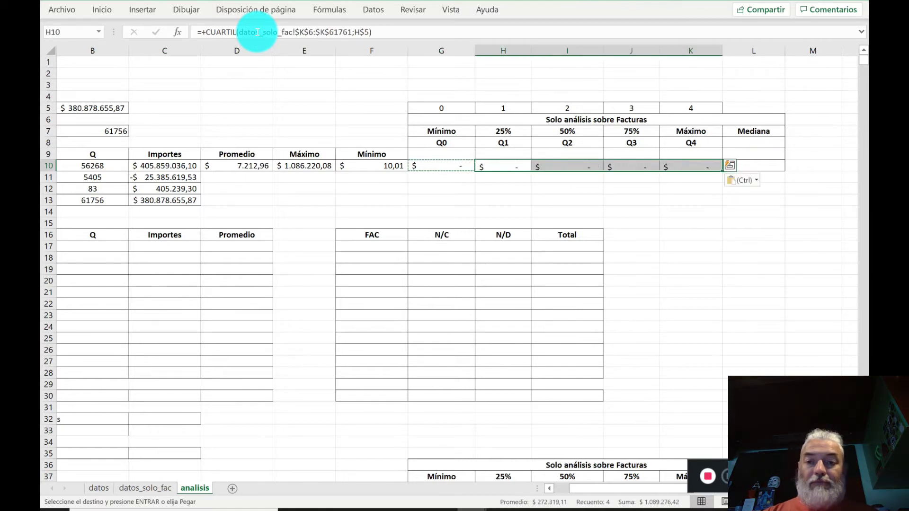
key(Left)
key(Escape)
Examine the invoice-only quartiles in G10 to K10 and compare the Q0 minimum with the Mínimo formula in F10.
key(Right)
key(Right)
key(Right)
key(Right)
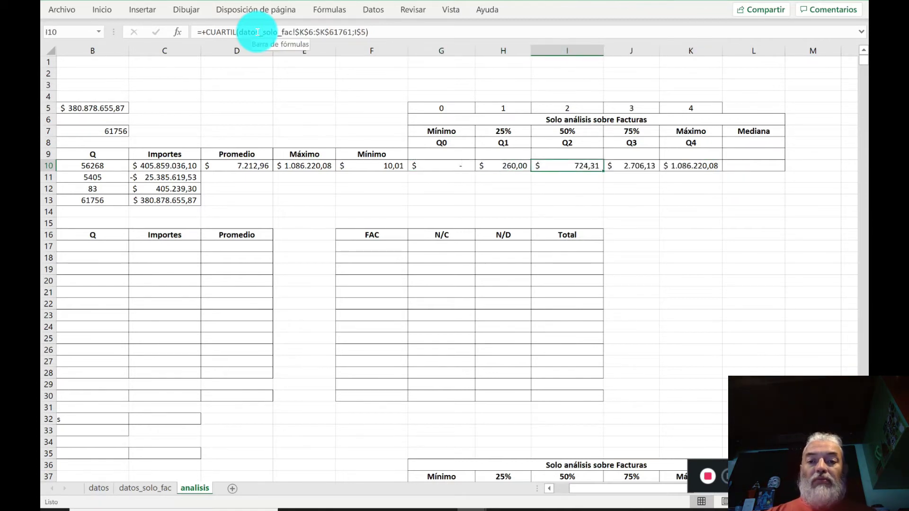
key(Left)
key(Left)
key(Left)
key(Left)
key(Right)
key(Right)
key(Right)
key(Right)
key(Left)
key(Left)
key(Left)
key(Left)
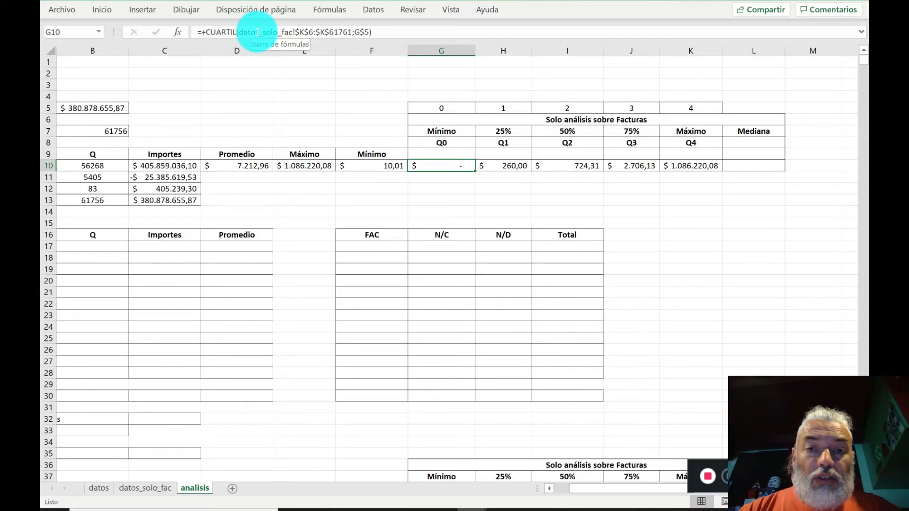
key(Left)
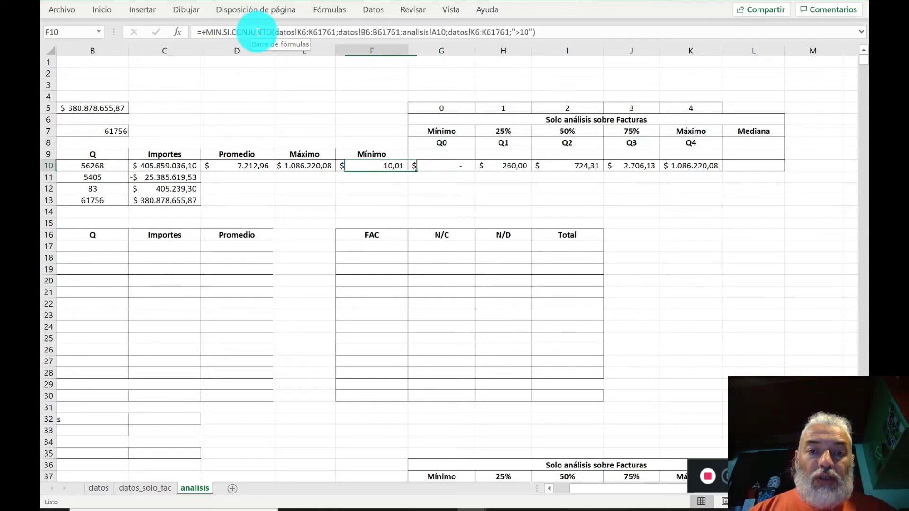
key(Right)
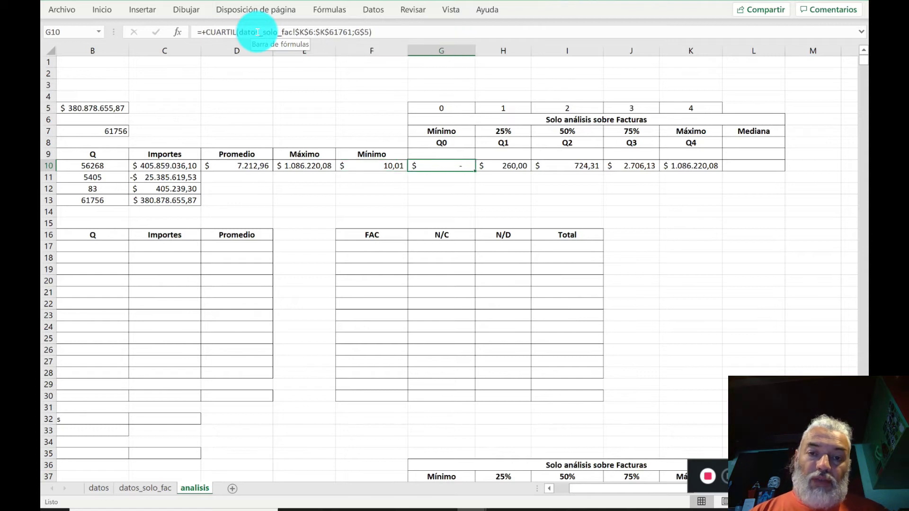
Compare the Q0 CUARTIL formula in G10 with the Mínimo formula in F10.
key(Left)
key(Right)
key(Left)
key(Right)
key(Left)
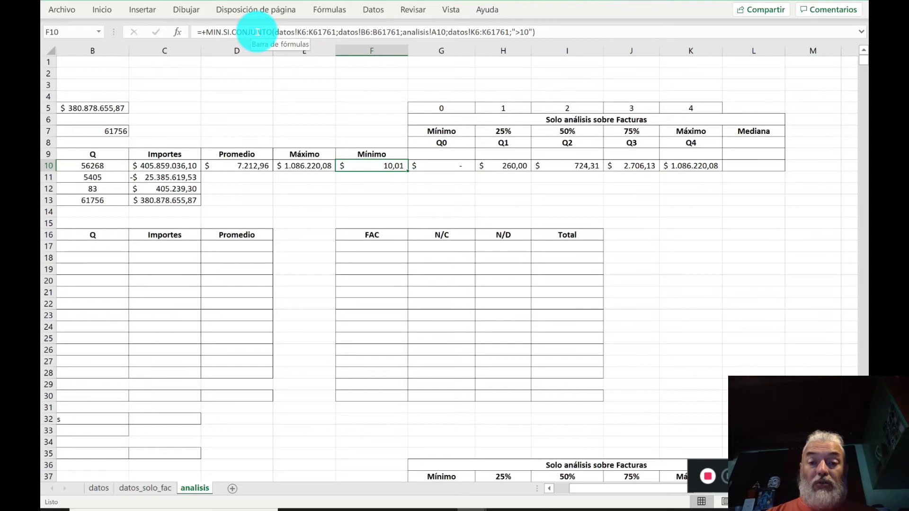
Calculate the invoice median in L10 with MEDIANA over the datos_solo_fac total range K6:K56273.
key(Right)
key(Right)
key(Right)
key(Right)
key(Right)
key(Right)
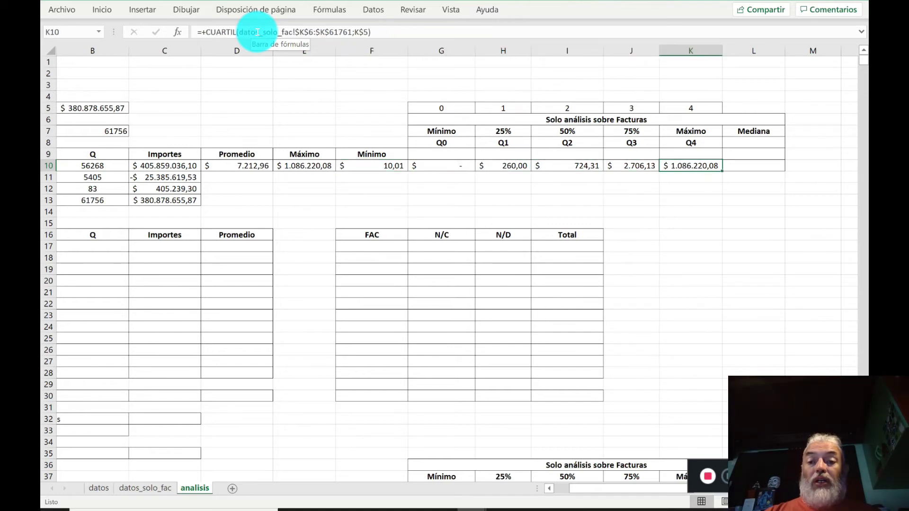
text(+)
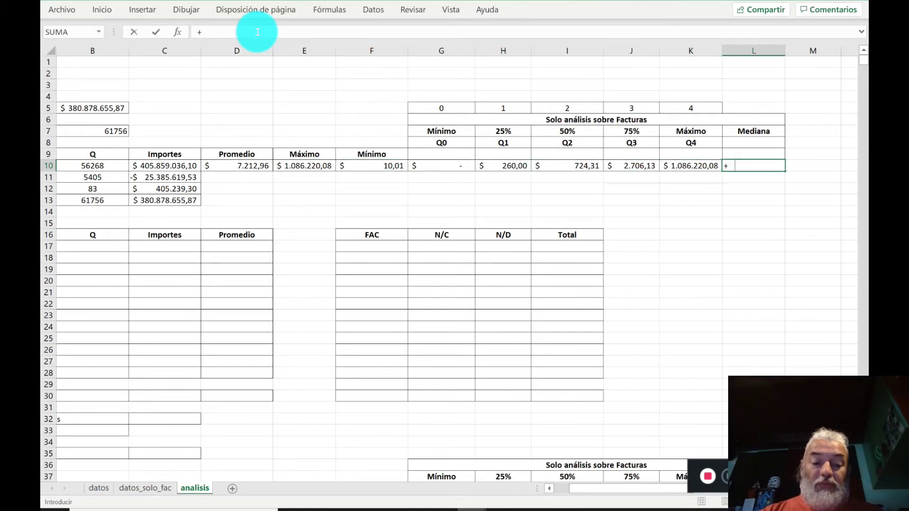
text(mediana()
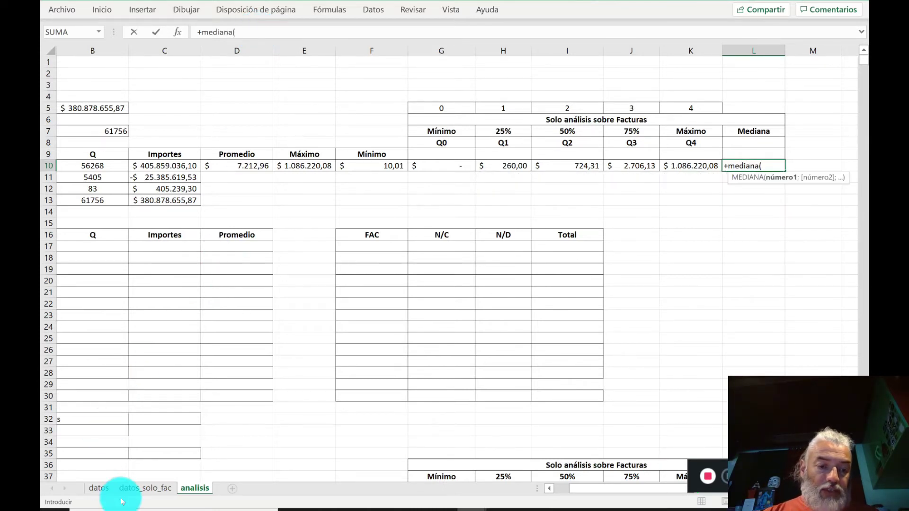
click(144, 488)
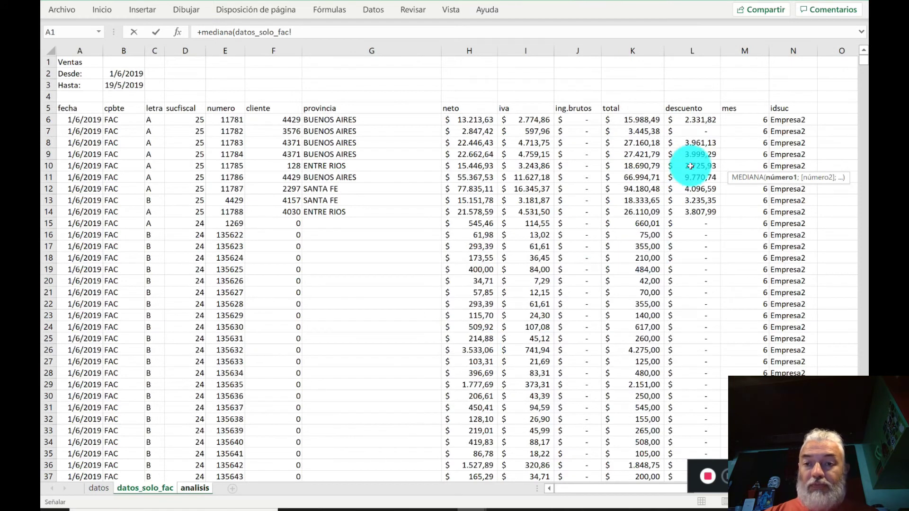
click(645, 142)
click(646, 121)
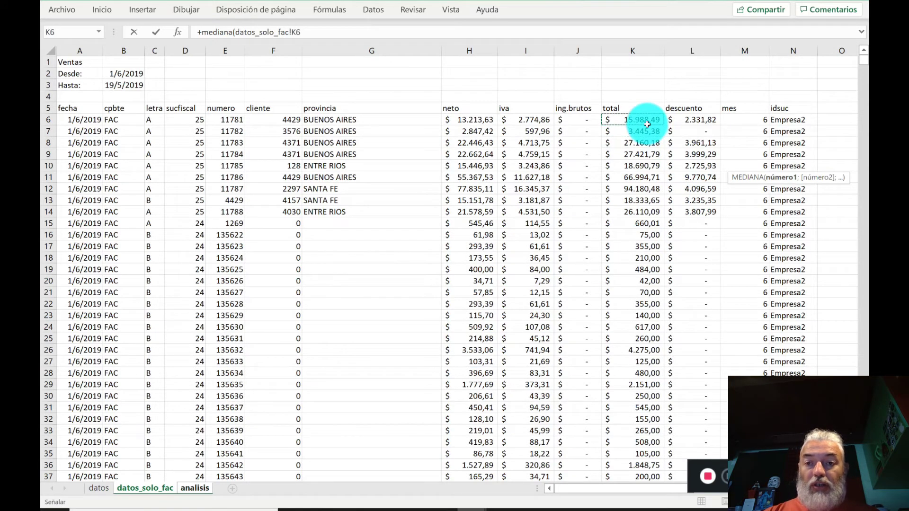
key(ctrl+shift+Down)
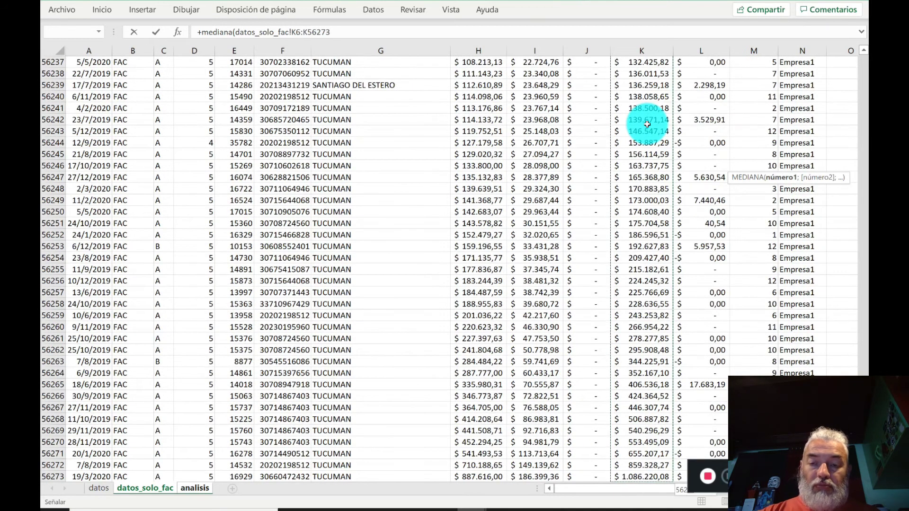
text())
key(Return)
key(Up)
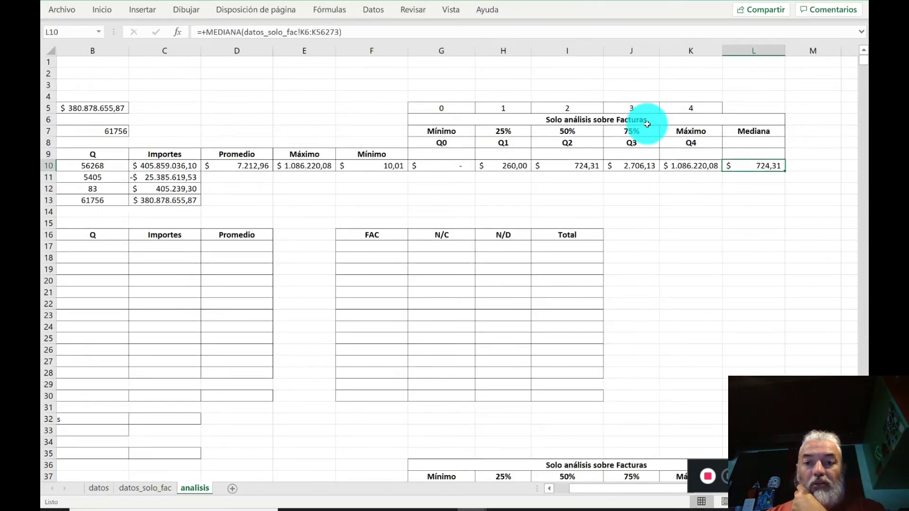
Compare the Mediana in L10 with the Q2 quartile in I10.
key(Left)
key(Left)
key(Left)
key(Right)
key(Right)
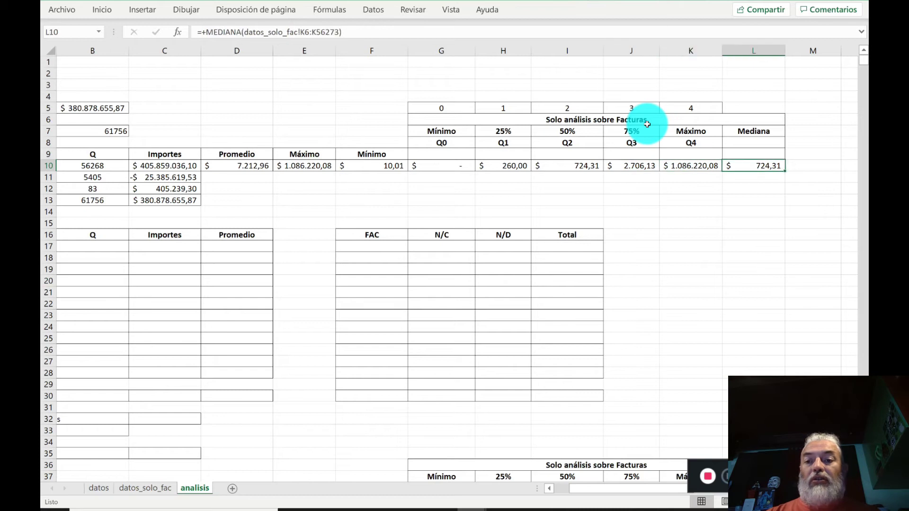
Review the FAC row from its label in A10 through the median in L10 and back to the Q heading in B9.
key(Left)
key(Left)
key(Left)
key(Left)
key(Left)
key(Left)
key(Left)
key(Left)
key(Left)
key(Left)
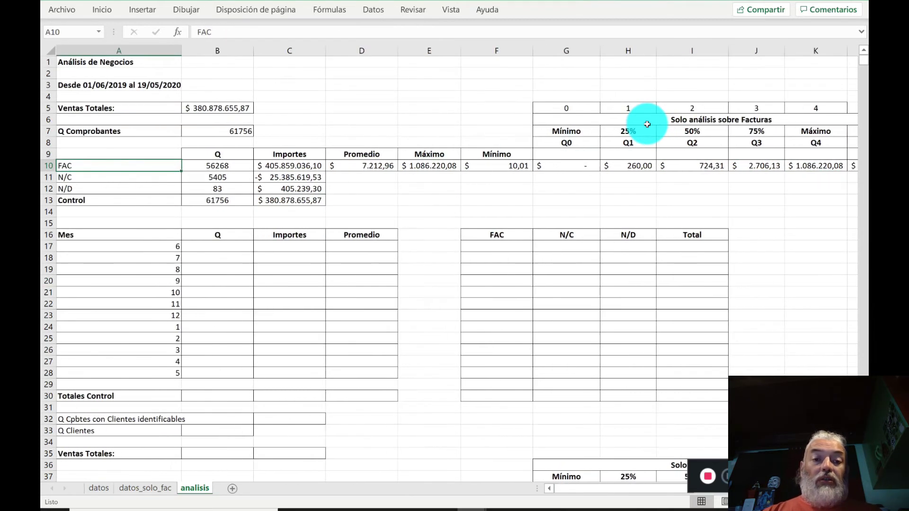
key(Right)
key(Right)
key(Right)
key(Right)
key(Right)
key(Right)
key(Right)
key(Right)
key(Right)
key(Right)
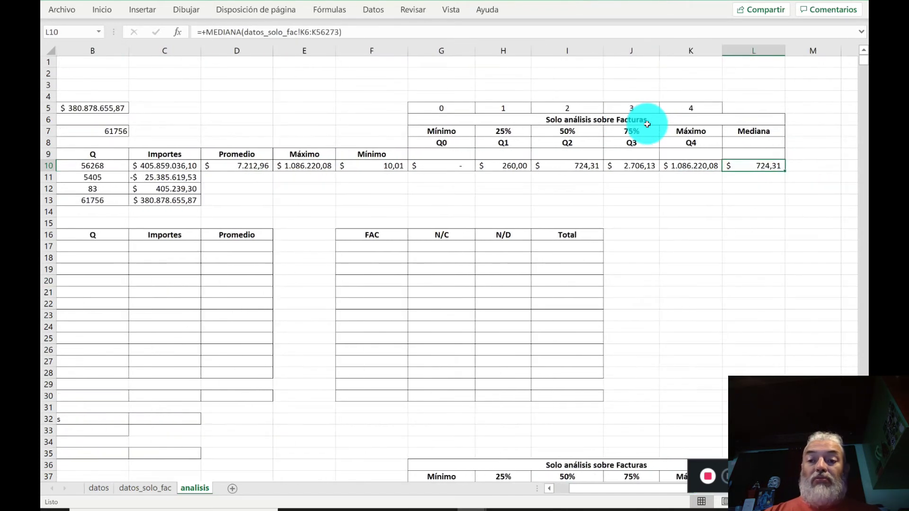
key(Left)
key(Left)
key(Left)
key(Left)
key(Left)
key(Left)
key(Left)
key(Left)
key(Left)
key(Left)
key(Up)
key(Right)
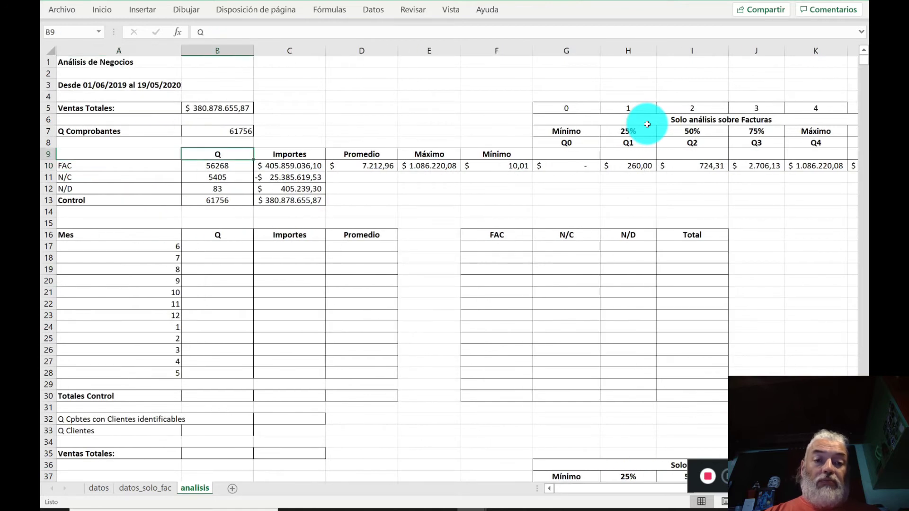
Examine the Q1 quartile formula in H10 together with its 25% and Q1 headings.
key(Right)
key(Right)
key(Right)
key(Right)
key(Right)
key(Right)
key(Right)
key(Left)
key(Up)
key(Down)
key(Down)
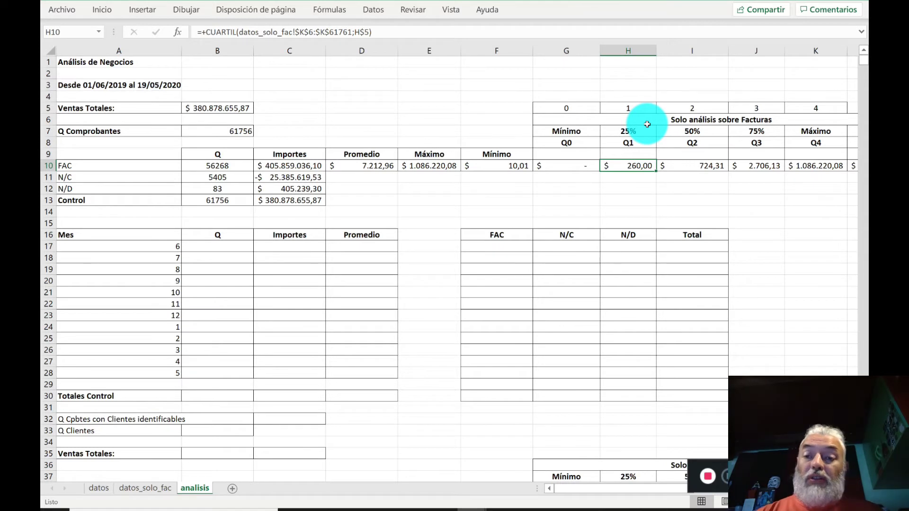
key(Up)
key(Up)
key(Up)
key(Down)
key(Down)
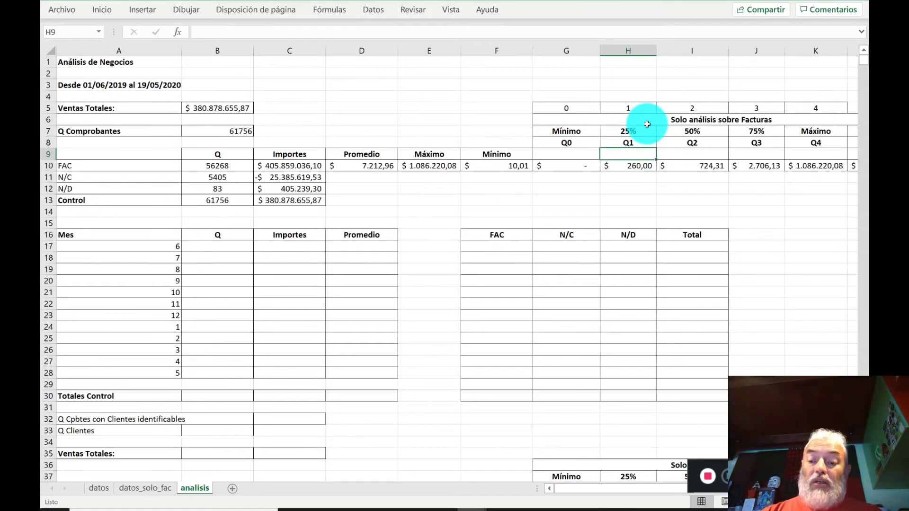
Calculate 25% of the FAC invoice count in H9 with the formula +B10*25%.
text(+)
key(Left)
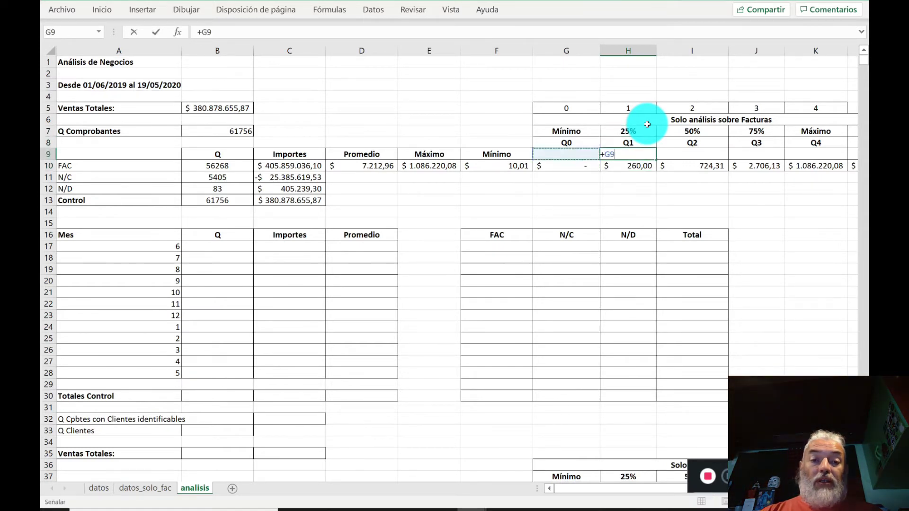
key(Down)
key(Left)
key(Left)
key(Left)
key(Left)
key(Left)
text(*25%)
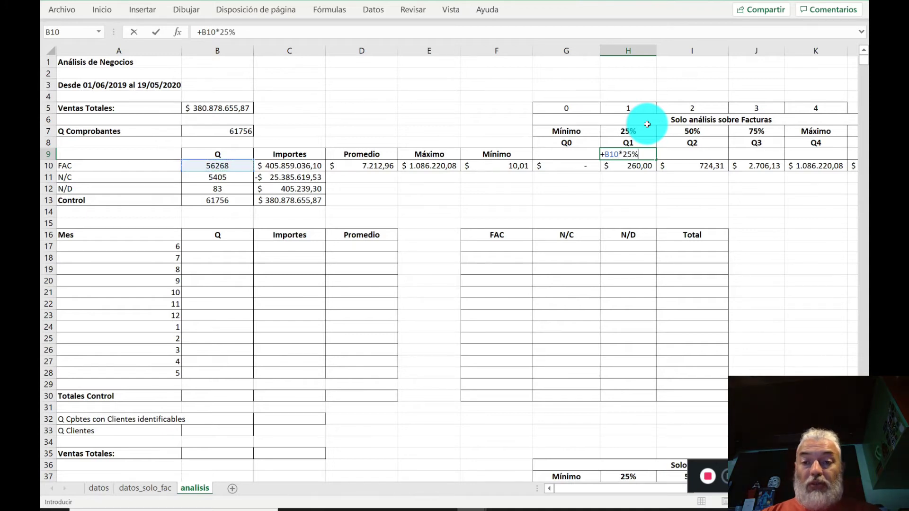
key(Return)
key(Up)
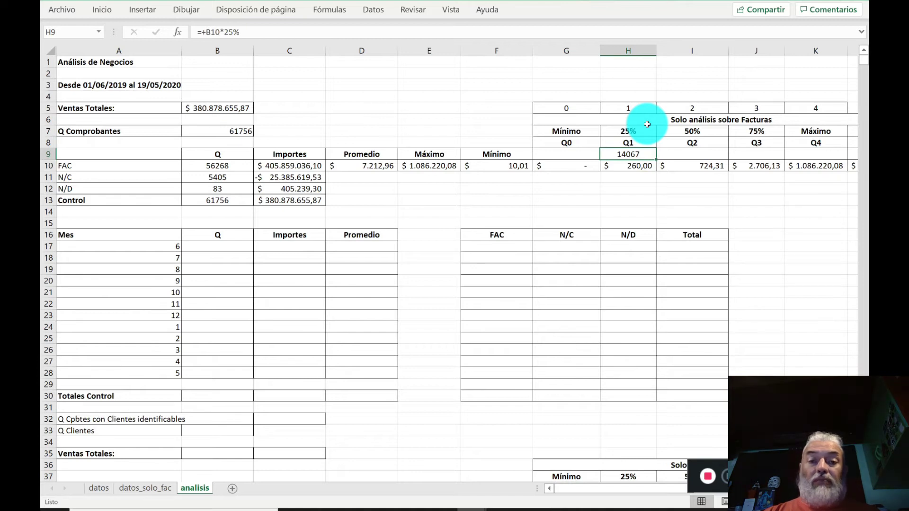
Calculate 50% of the FAC invoice count in I9 with the formula +B10*50%.
key(Right)
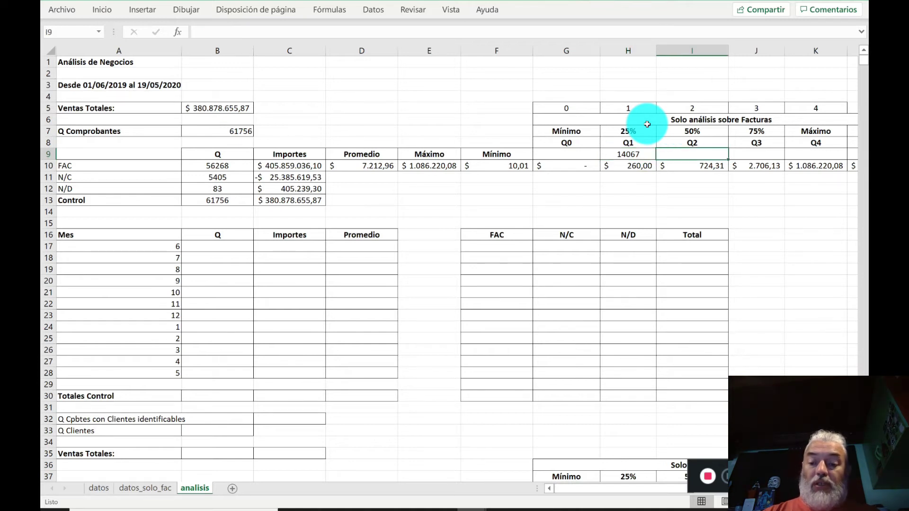
text(+)
key(Left)
key(Left)
key(Left)
key(Left)
key(Left)
key(Left)
key(Left)
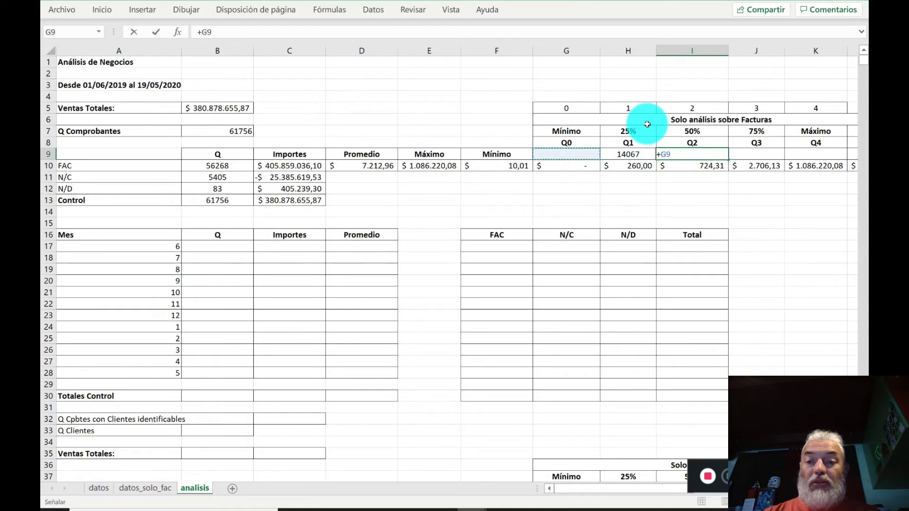
key(Down)
text(*)
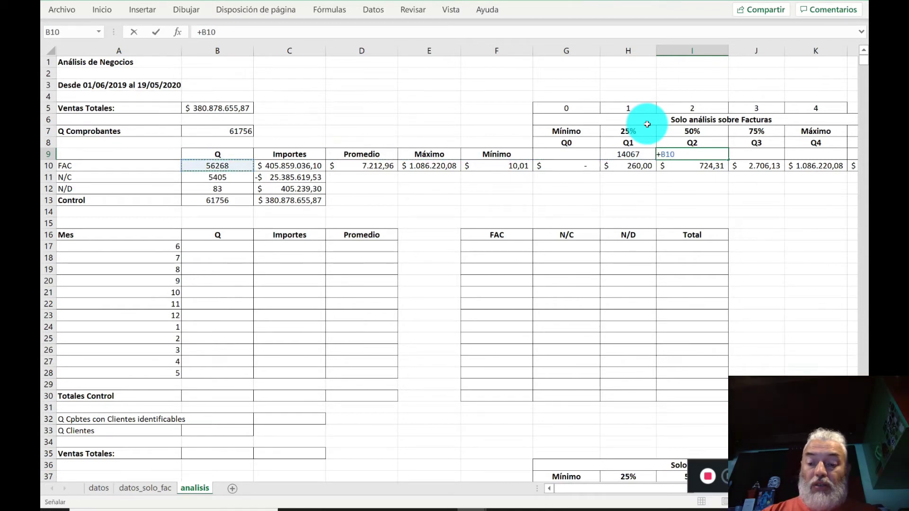
text(50)
key(Tab)
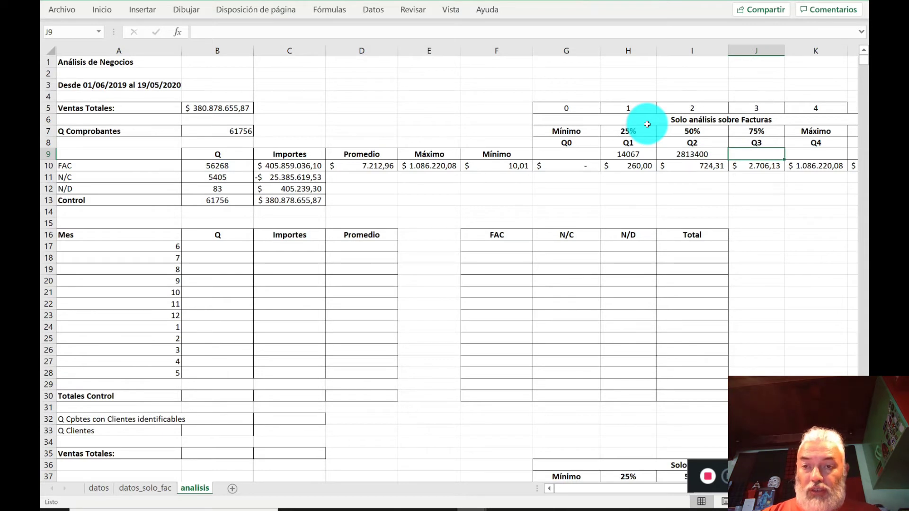
key(Left)
key(F2)
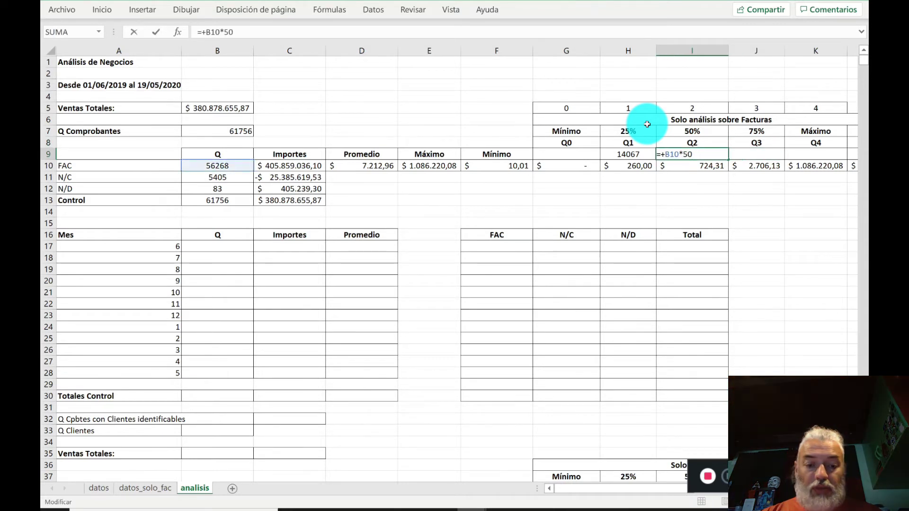
text(%)
key(Tab)
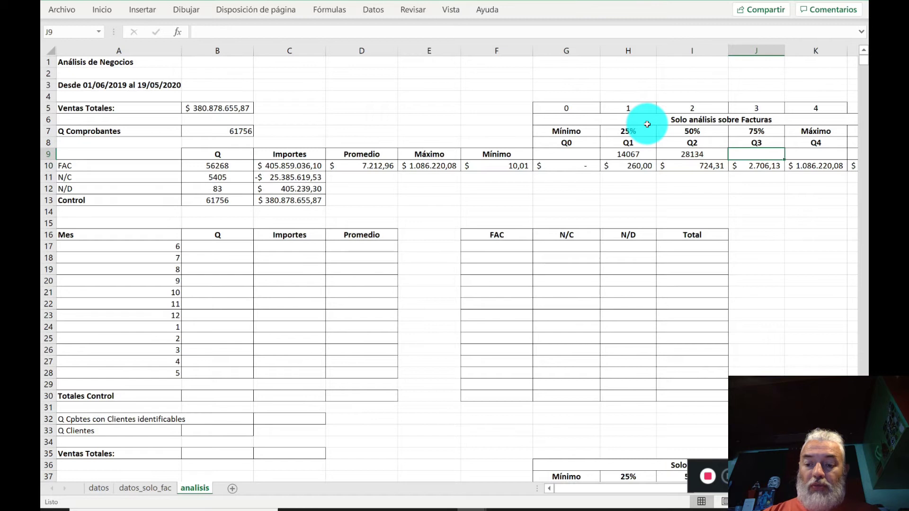
Calculate 75% of the FAC invoice count in J9 with the formula +B10*75%.
text(+)
key(Left)
key(Left)
key(Left)
key(Left)
key(Left)
key(Left)
key(Left)
key(Left)
key(Left)
key(Down)
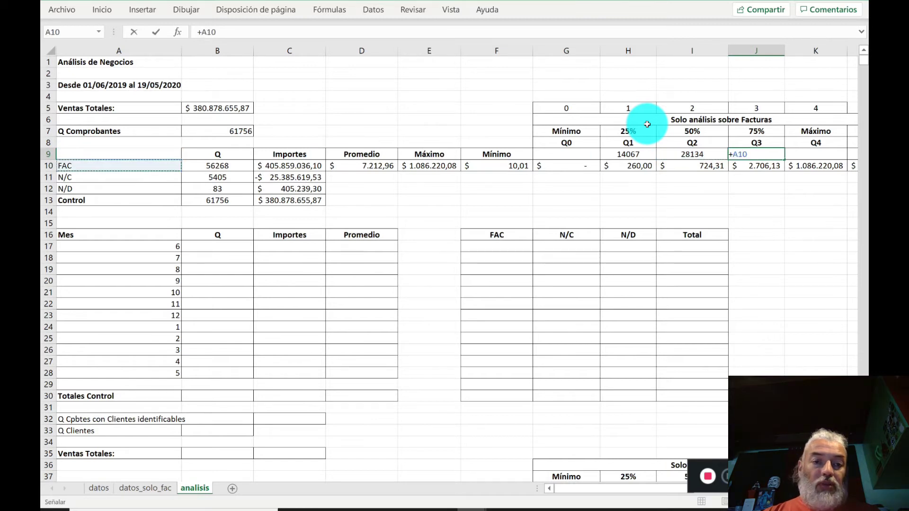
key(Right)
text(*)
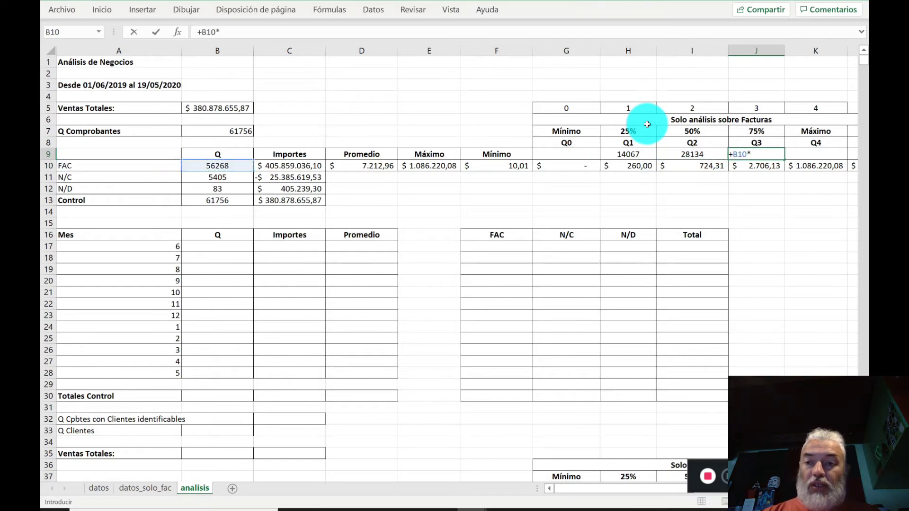
text(75)
key(Return)
key(Up)
key(Up)
key(Up)
key(Left)
key(Left)
key(Left)
key(Right)
key(Right)
key(Right)
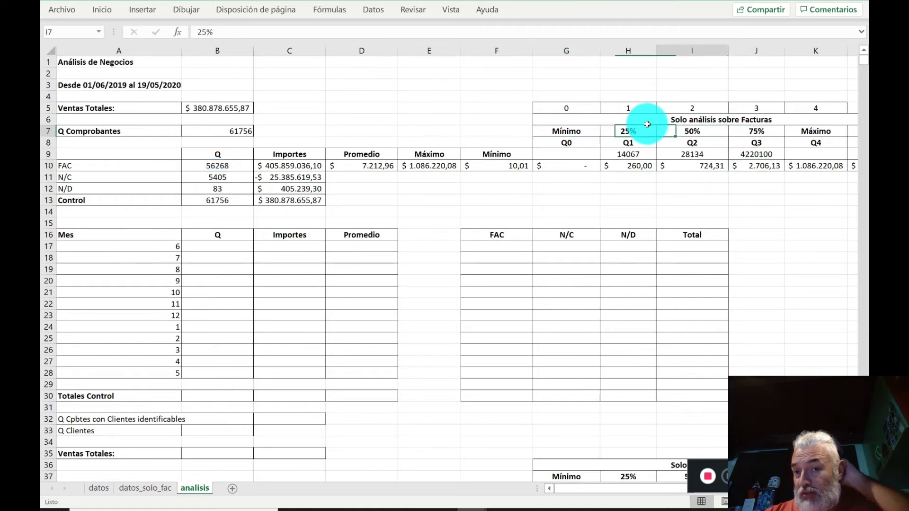
key(Down)
key(Down)
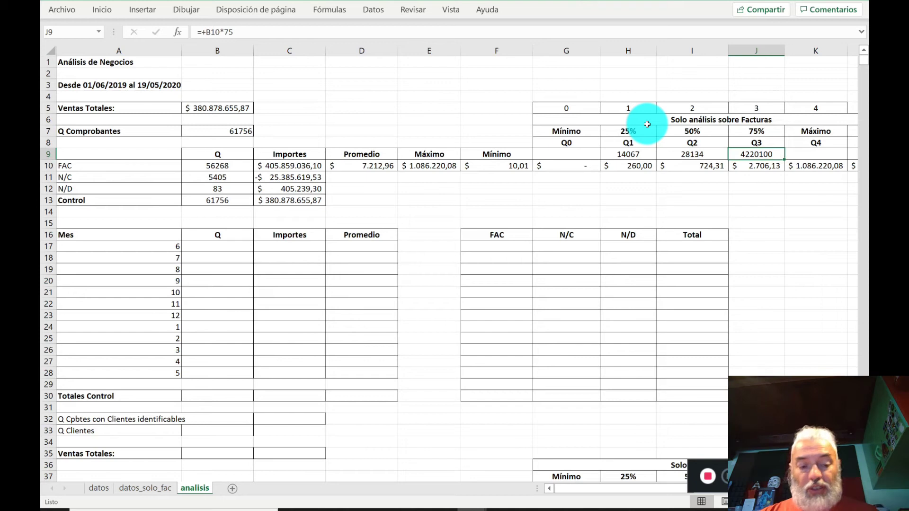
key(F2)
text(%)
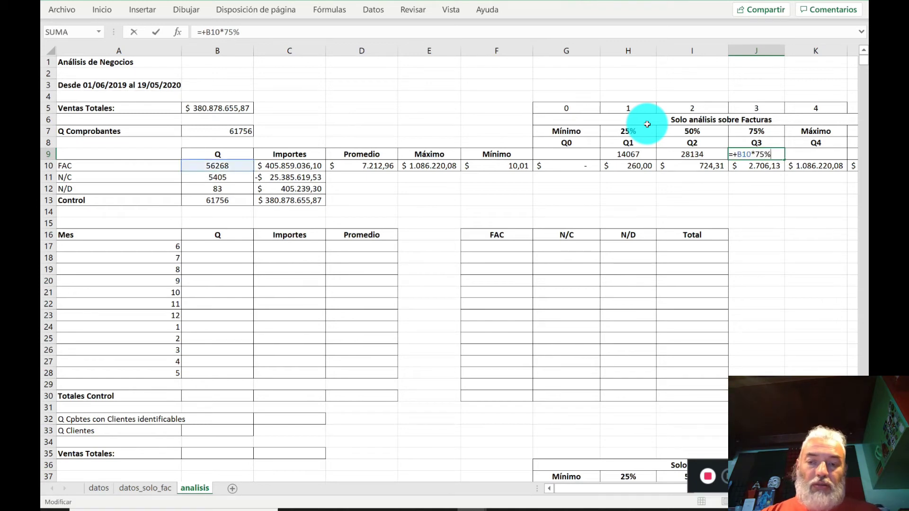
key(Return)
Examine the invoice counts in H9 to J9 against the Q1, Q2 and Q3 quartile amounts in row 10.
key(Up)
key(Left)
key(Left)
key(Left)
key(Right)
key(Right)
key(Right)
key(Left)
key(Left)
key(Right)
key(Right)
key(Right)
key(Left)
key(Left)
key(Left)
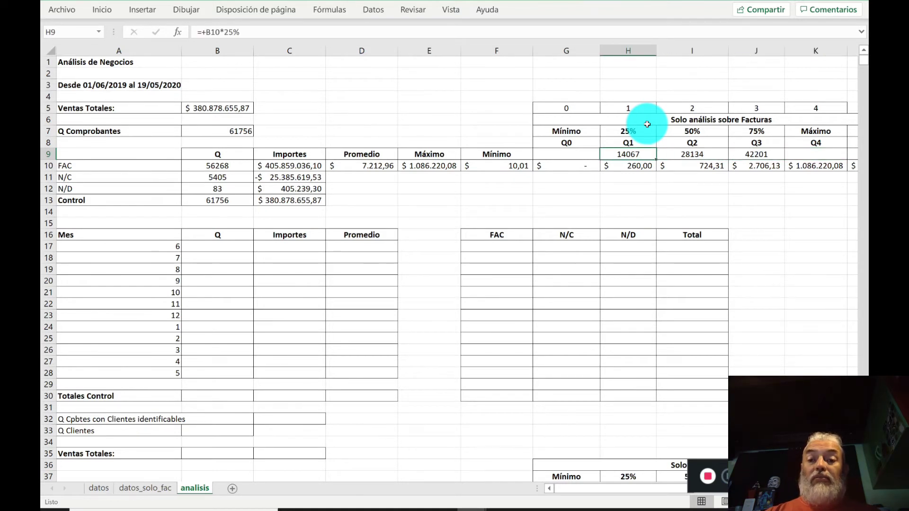
key(Down)
key(Up)
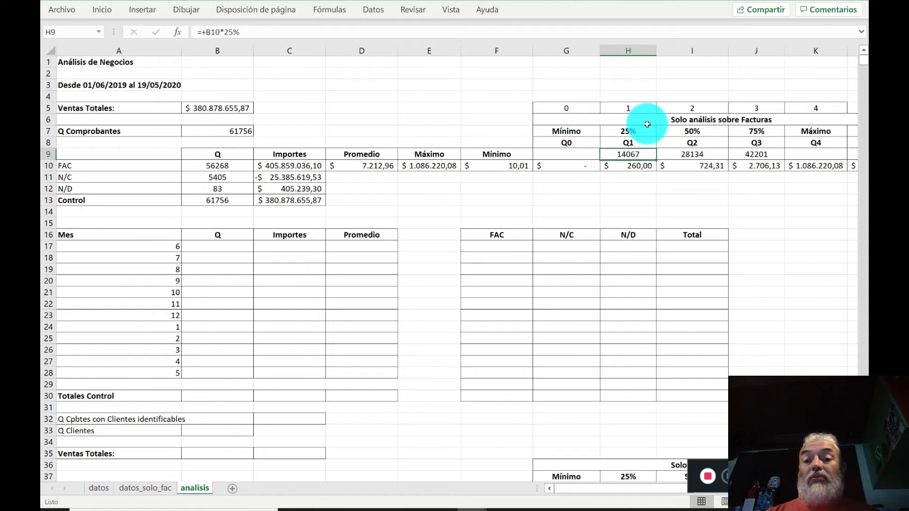
key(Right)
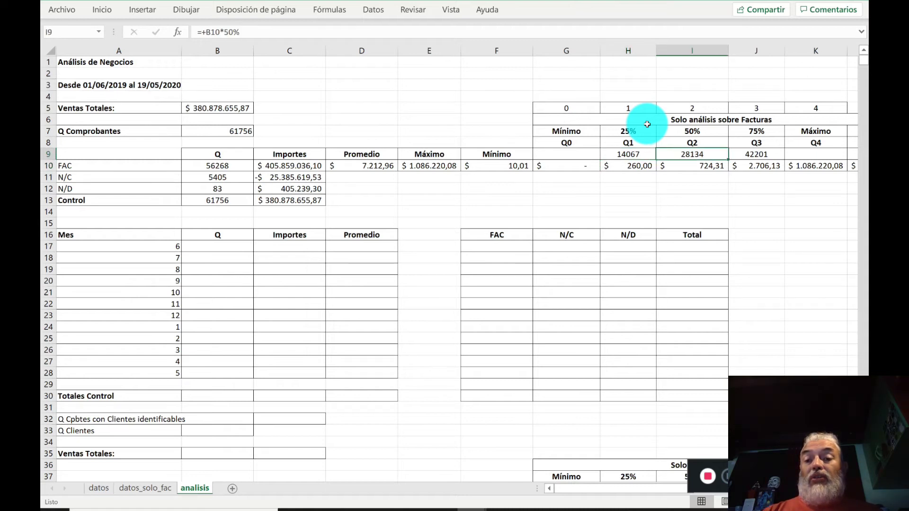
key(Down)
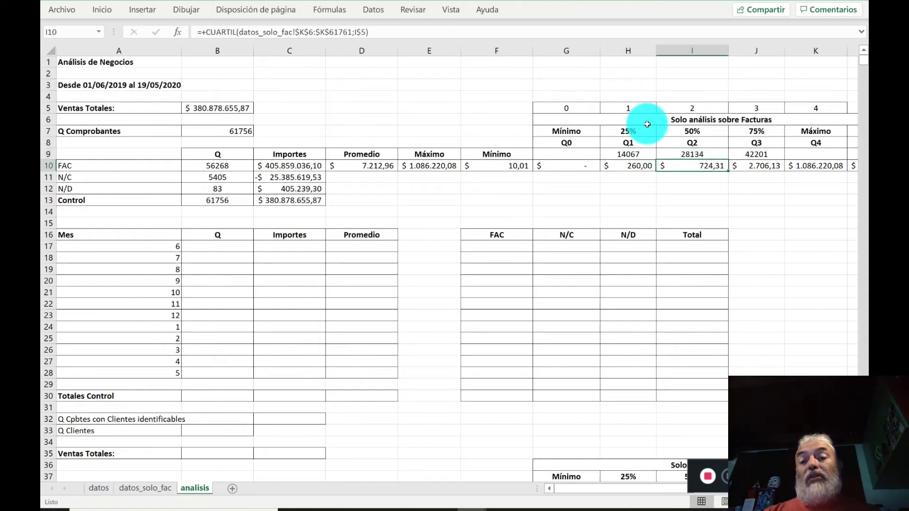
key(Up)
key(Right)
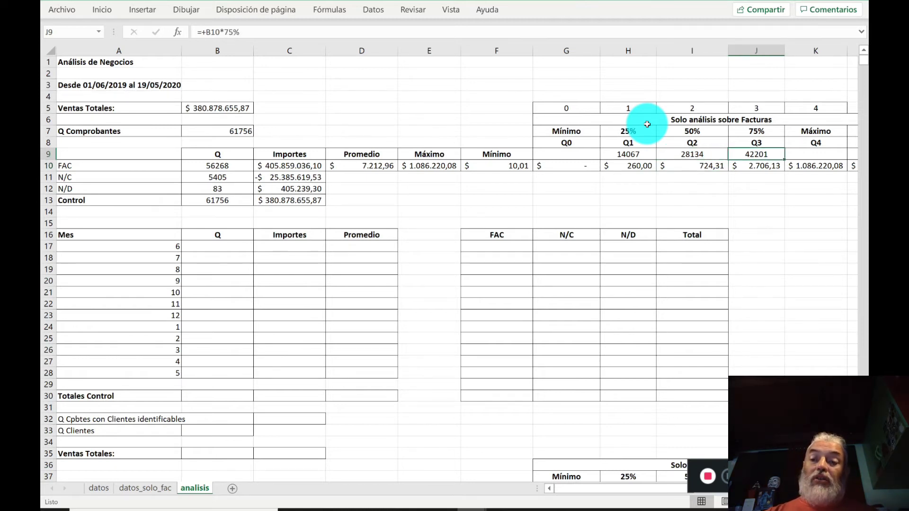
key(Down)
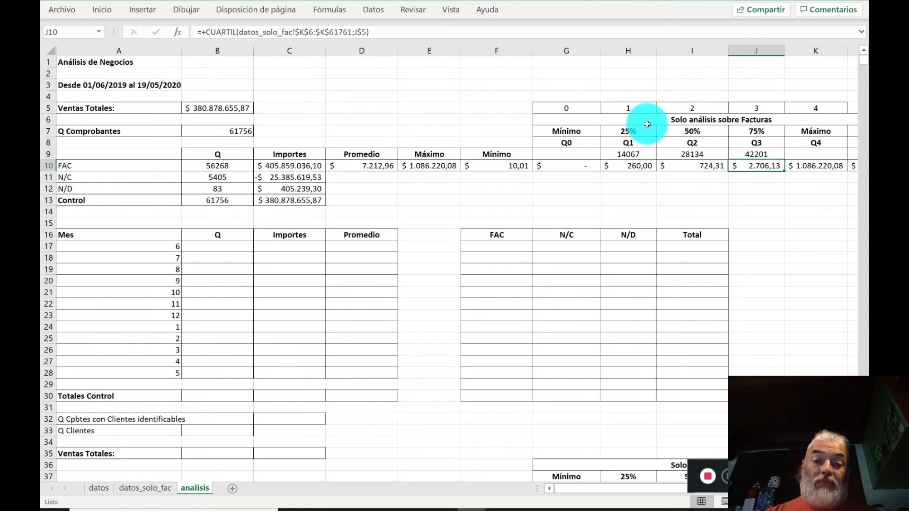
Review the FAC row's figures from the average through the Q3 quartile and the maximum in row 10.
key(Left)
key(Left)
key(Left)
key(Left)
key(Left)
key(Left)
key(Right)
key(Right)
key(Right)
key(Right)
key(Right)
key(Right)
key(Right)
key(Left)
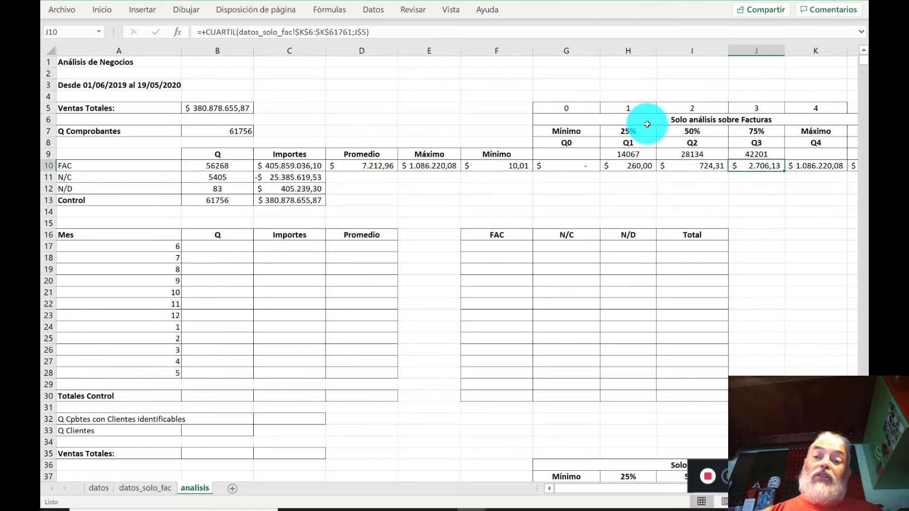
key(Right)
key(Left)
key(Right)
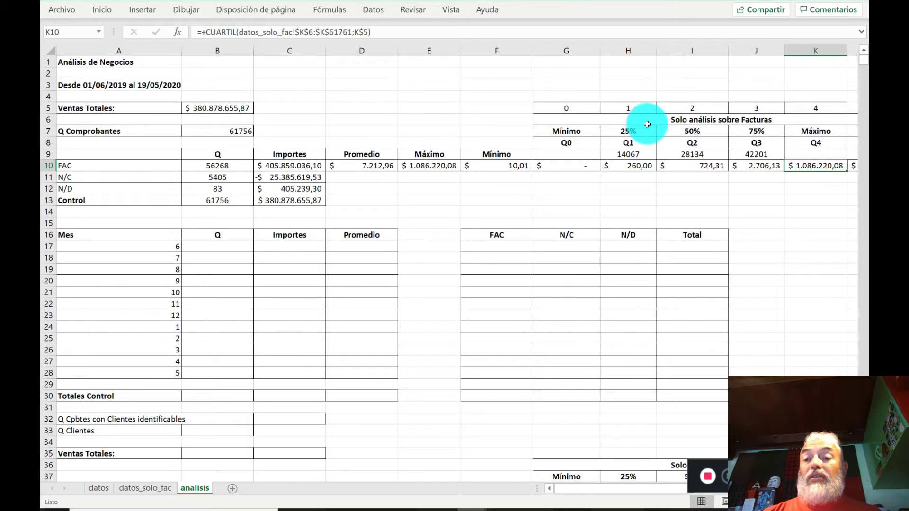
key(Left)
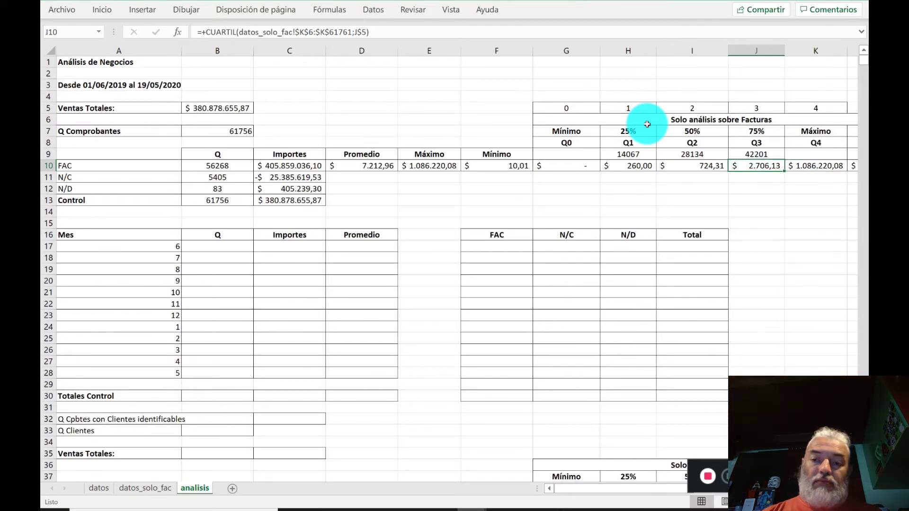
Look over column A from the general sales and voucher totals down to the month list under Mes.
key(Left)
key(Home)
key(Up)
key(Up)
key(Up)
key(Up)
key(Up)
key(Up)
key(Up)
key(Up)
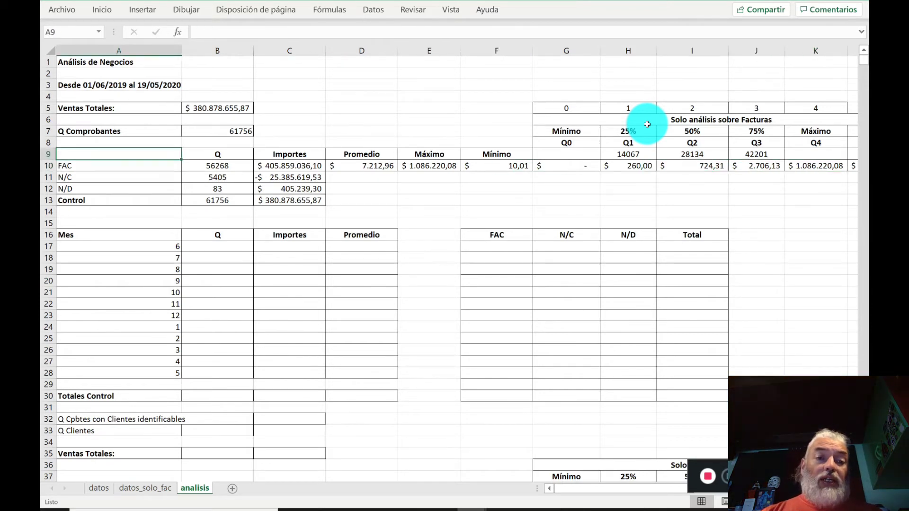
key(Down)
key(Down)
key(Down)
key(Down)
key(Down)
key(Down)
key(Down)
key(Down)
key(Down)
key(Down)
key(Down)
key(Down)
key(Down)
key(Down)
key(Down)
key(Down)
key(Down)
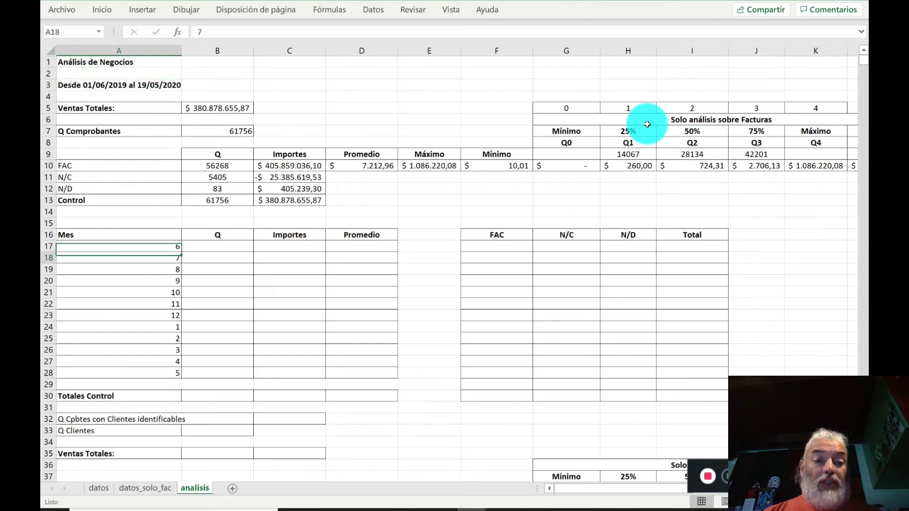
Examine the monthly table's columns from Q, Importes and Promedio across to FAC, N/C, N/D and Total in row 17.
key(Up)
key(Up)
key(Right)
key(Right)
key(Right)
key(Right)
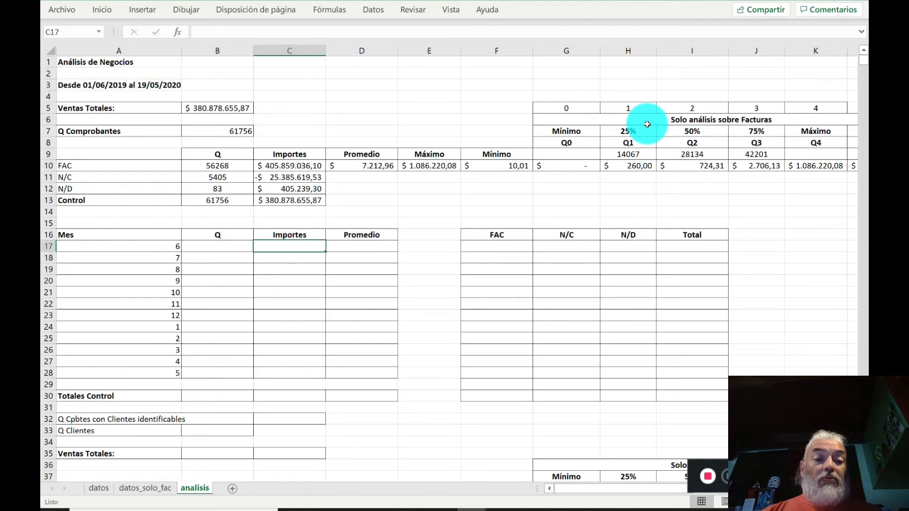
key(Right)
key(Right)
key(Right)
key(Right)
key(Right)
key(Left)
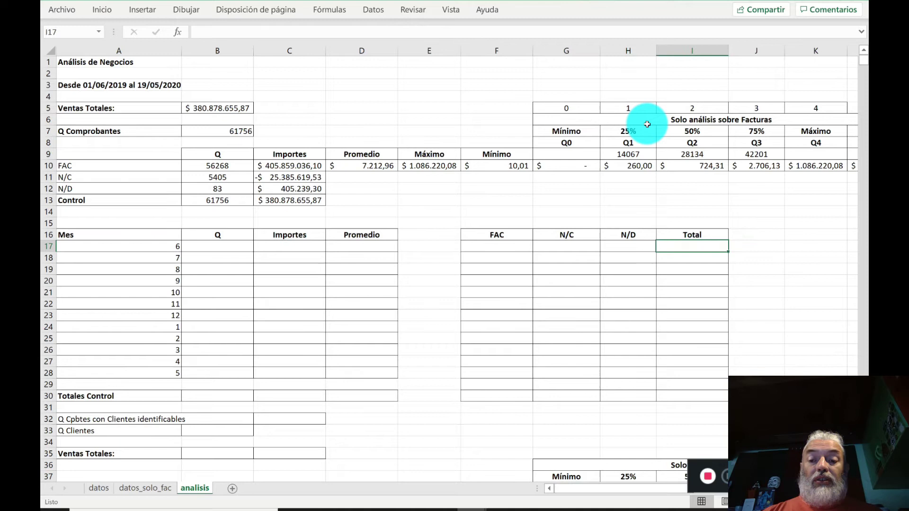
key(Left)
key(Left)
key(Left)
key(Left)
key(Left)
key(Left)
key(Left)
key(Left)
key(Right)
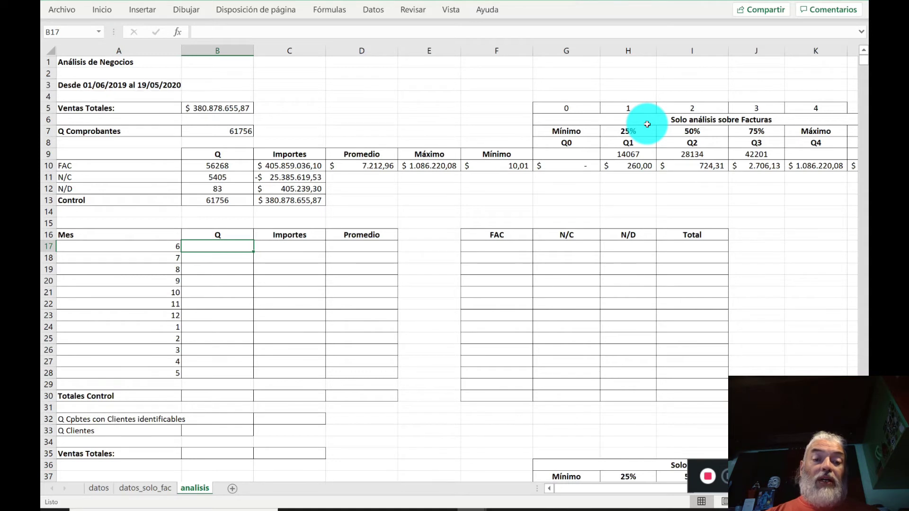
Examine column B from the monthly Q cells past Totales Control, comparing the layout with the overall totals above.
key(Down)
key(Down)
key(Down)
key(Down)
key(Down)
key(Down)
key(Down)
key(Down)
key(Down)
key(Down)
key(Down)
key(Down)
key(Down)
key(Down)
key(Down)
key(Down)
key(Down)
key(Down)
key(Down)
key(Down)
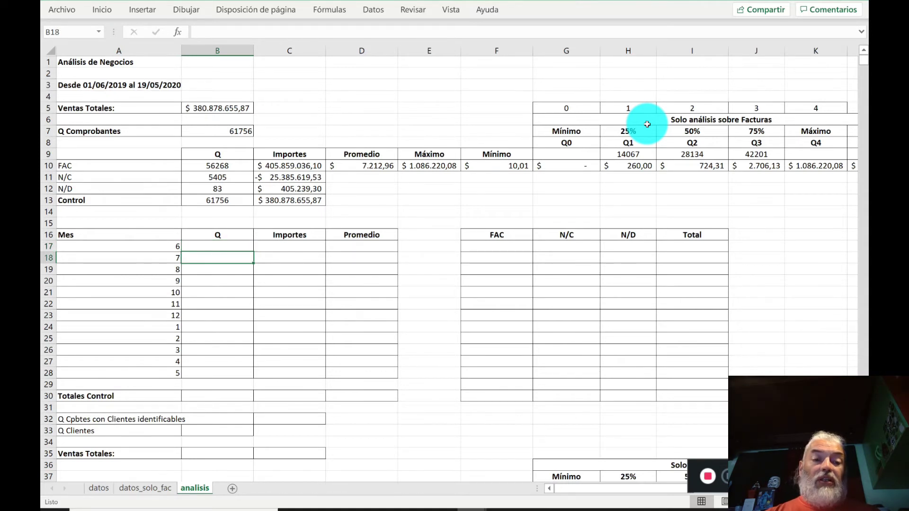
key(Up)
key(Up)
key(Up)
key(Up)
key(Up)
key(Up)
key(Up)
key(Up)
key(Up)
key(Up)
key(Up)
key(Up)
key(Up)
key(Up)
key(Up)
key(Up)
key(Up)
key(Up)
key(Up)
key(Up)
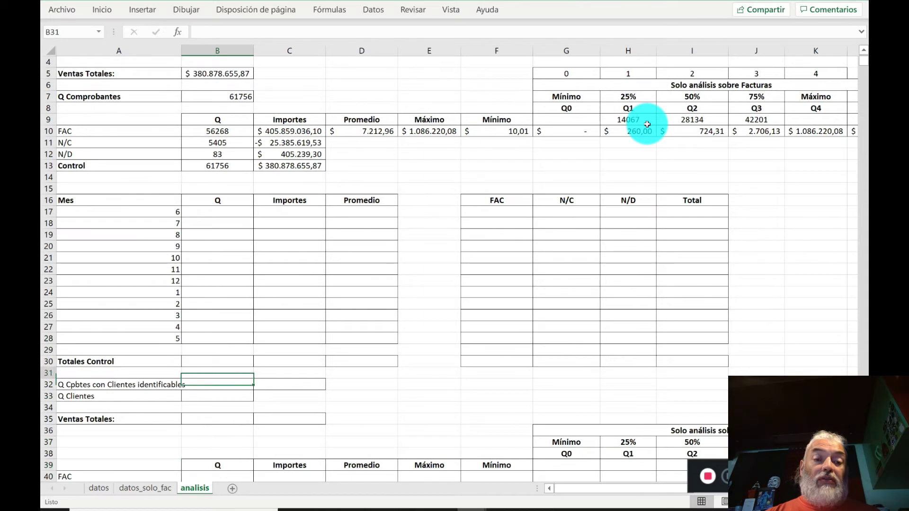
key(Down)
key(Down)
key(Down)
key(Down)
key(Down)
key(Down)
key(Down)
key(Down)
key(Down)
key(Down)
key(Down)
key(Down)
key(Down)
key(Down)
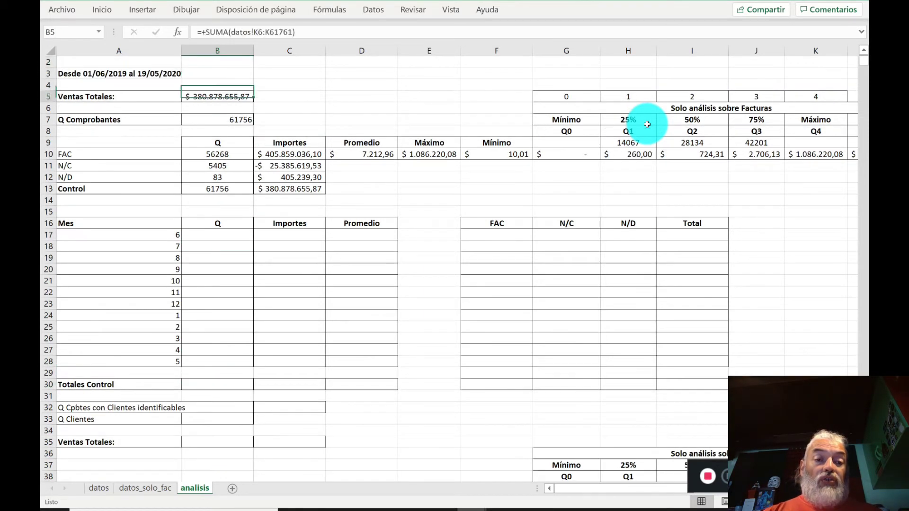
Review the month numbers in column A and the first empty cell under the monthly Q heading, B17.
key(Left)
key(Down)
key(Down)
key(Down)
key(Down)
key(Down)
key(Down)
key(Down)
key(Down)
key(Down)
key(Down)
key(Down)
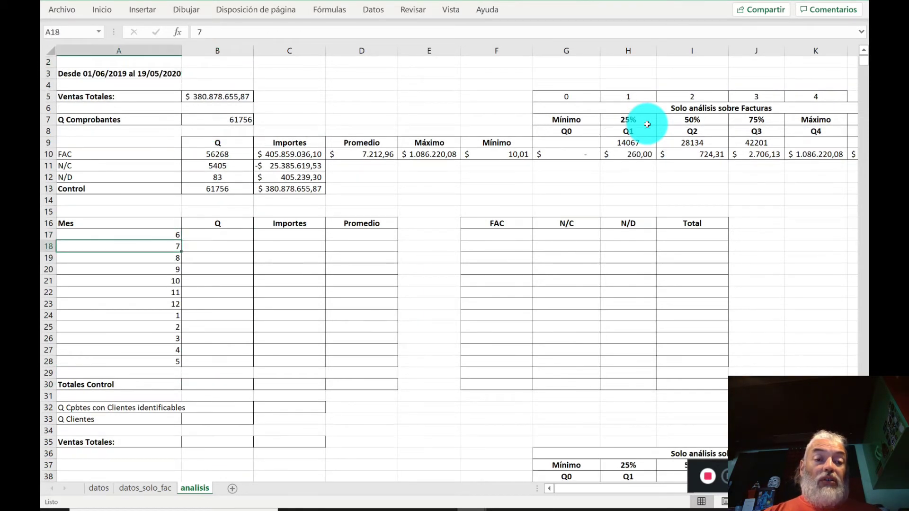
key(Up)
key(Up)
key(Up)
key(Up)
key(Up)
key(Up)
key(Up)
key(Up)
key(Up)
key(Up)
key(Up)
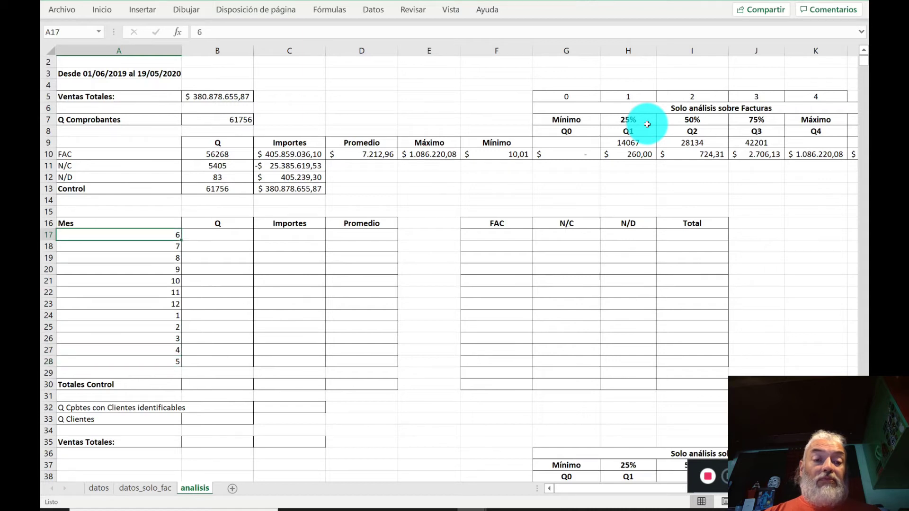
key(Right)
key(Up)
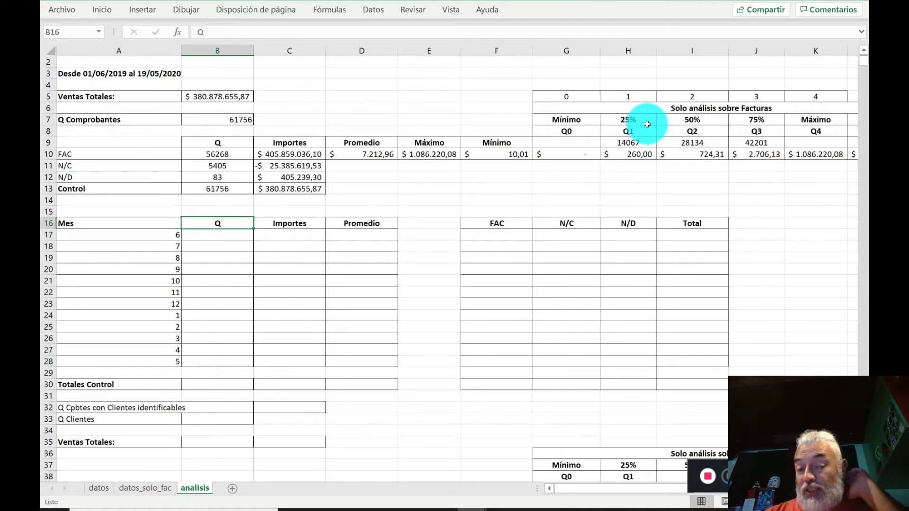
key(Down)
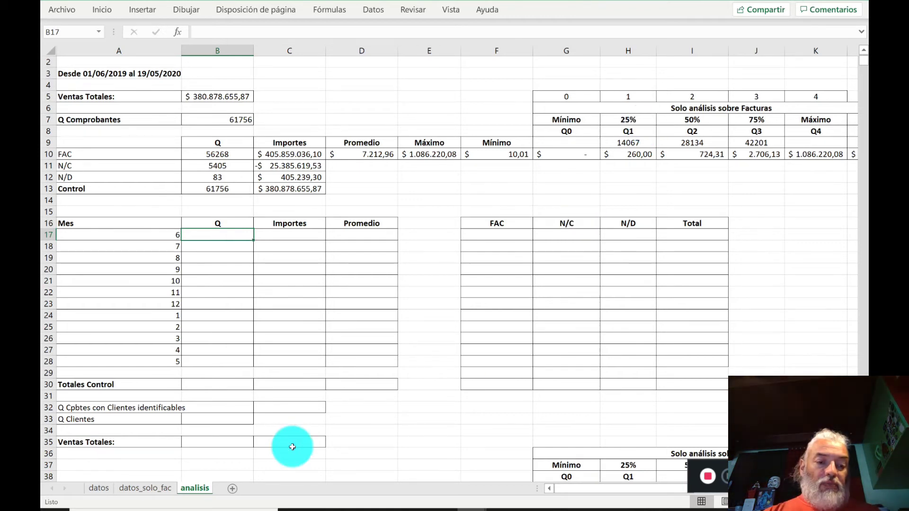
Open the datos sheet and examine its row 5 column headings and voucher types for the monthly breakdown.
click(98, 489)
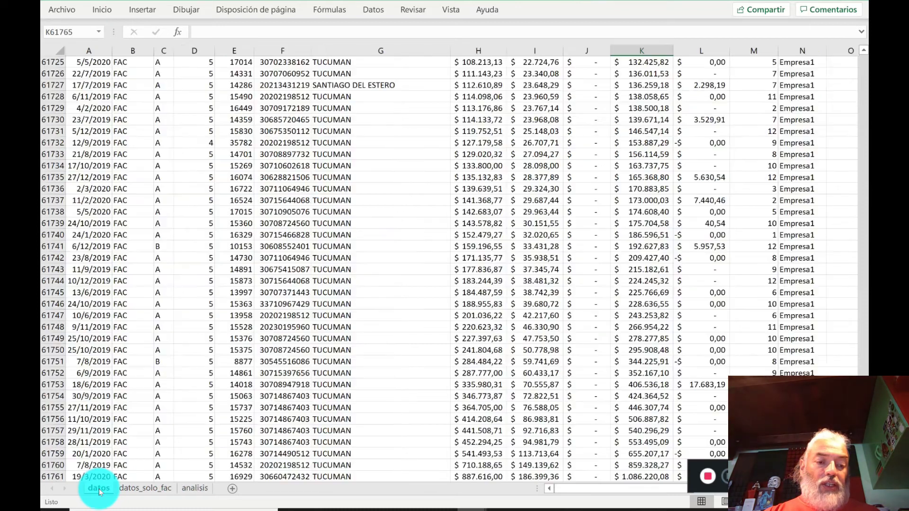
click(469, 210)
key(ctrl+Up)
key(Left)
key(Left)
key(Left)
key(Left)
key(Left)
key(Left)
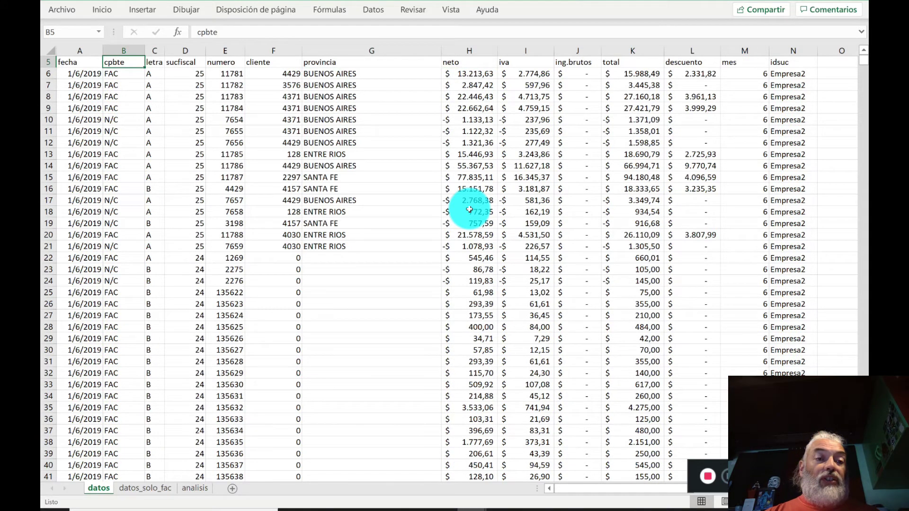
Examine the datos column headings from fecha across to mes, and the month formula in M6.
key(Left)
key(Down)
key(Up)
key(Right)
key(Right)
key(Right)
key(Right)
key(Right)
key(Right)
key(Right)
key(Right)
key(Right)
key(Right)
key(Right)
key(Right)
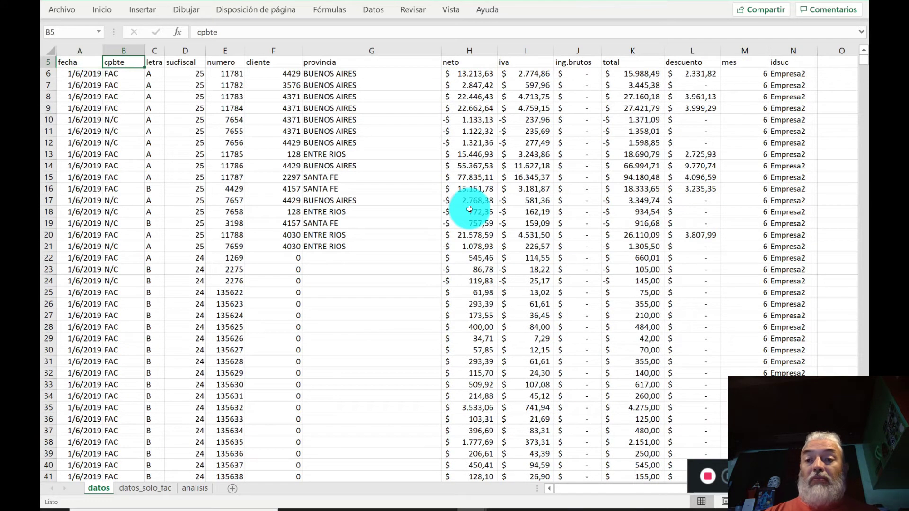
key(Down)
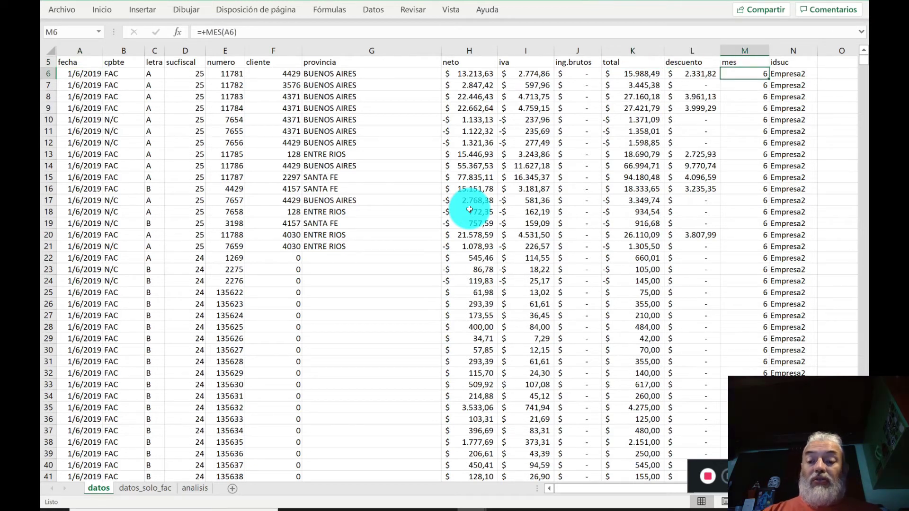
Re-enter the formula +MES(A6) in M6 of datos to extract the month from the fecha column.
text(+)
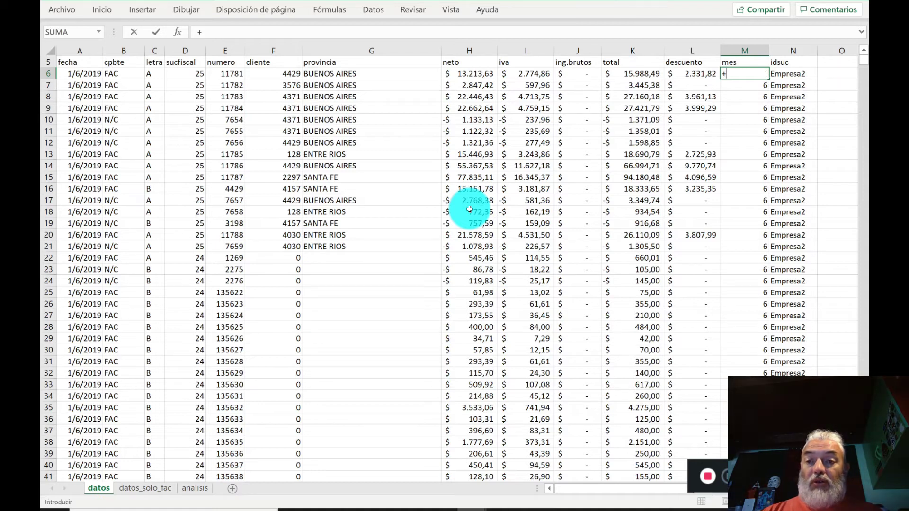
text(mes)
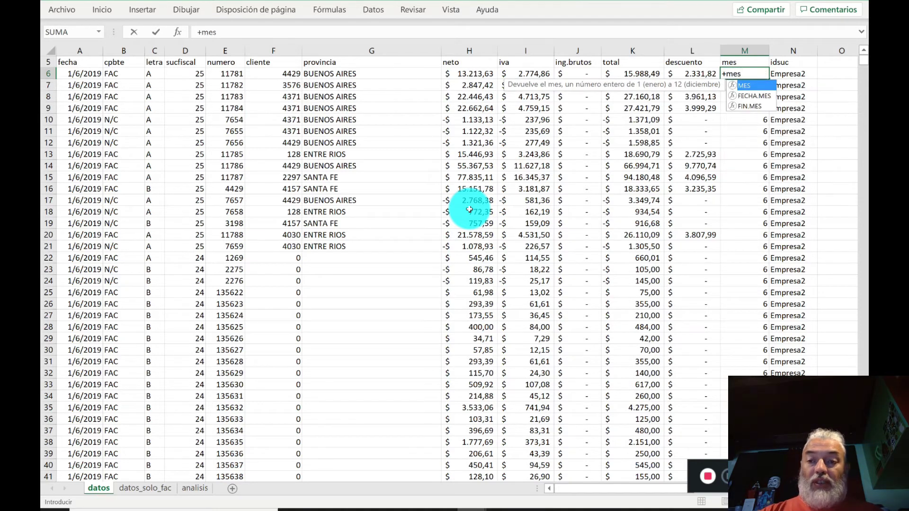
text(()
click(89, 77)
text())
key(ctrl+Return)
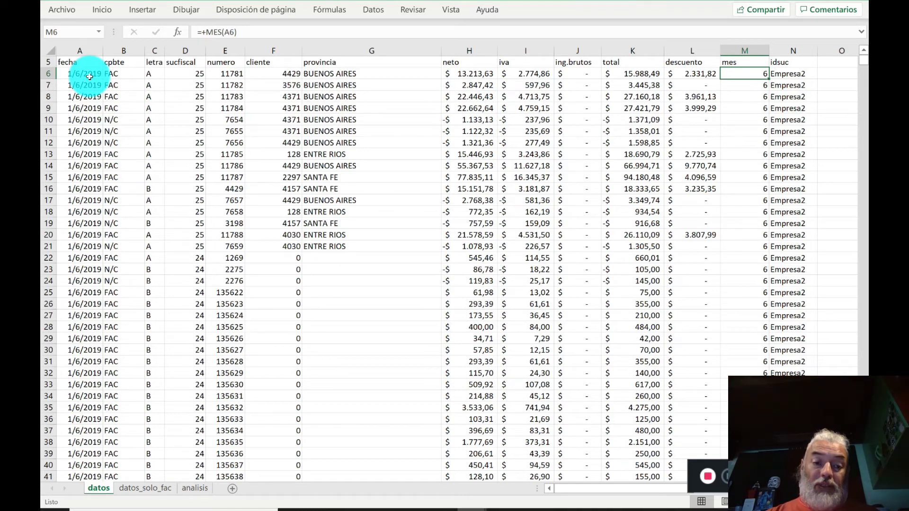
In analisis B17, enter a CONTAR.SI formula counting the cells of datos!M6:M61761 that match the month in A17.
click(193, 489)
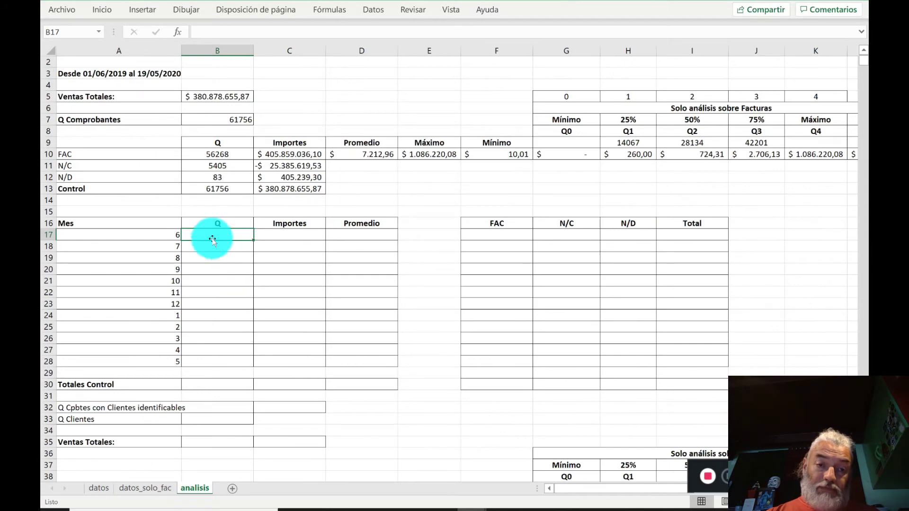
click(162, 236)
click(222, 234)
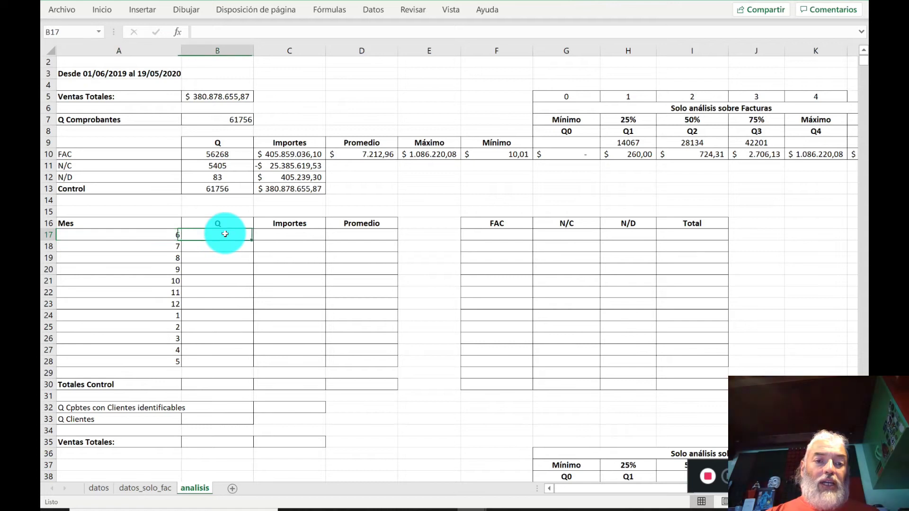
click(224, 226)
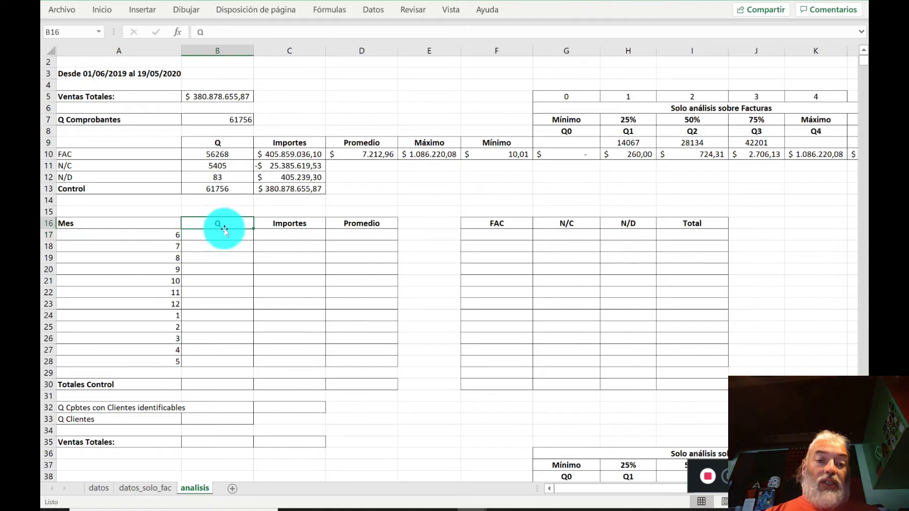
click(163, 233)
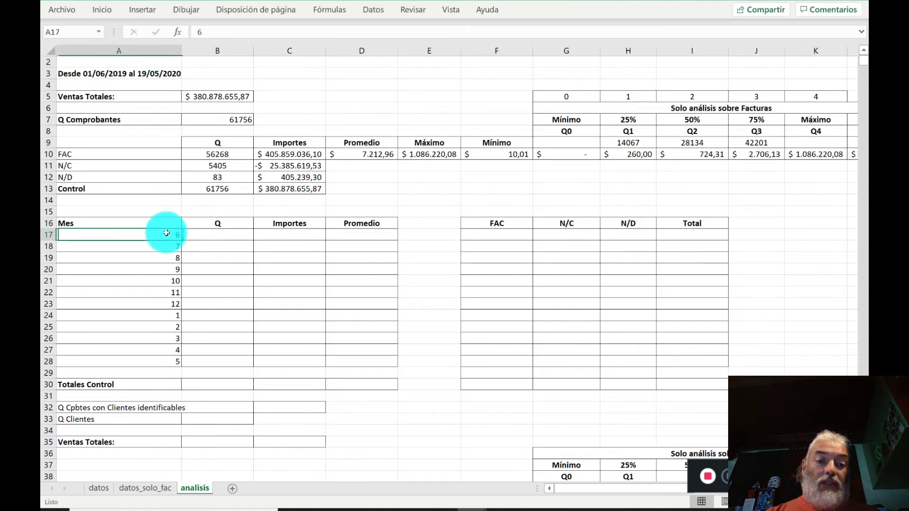
click(213, 236)
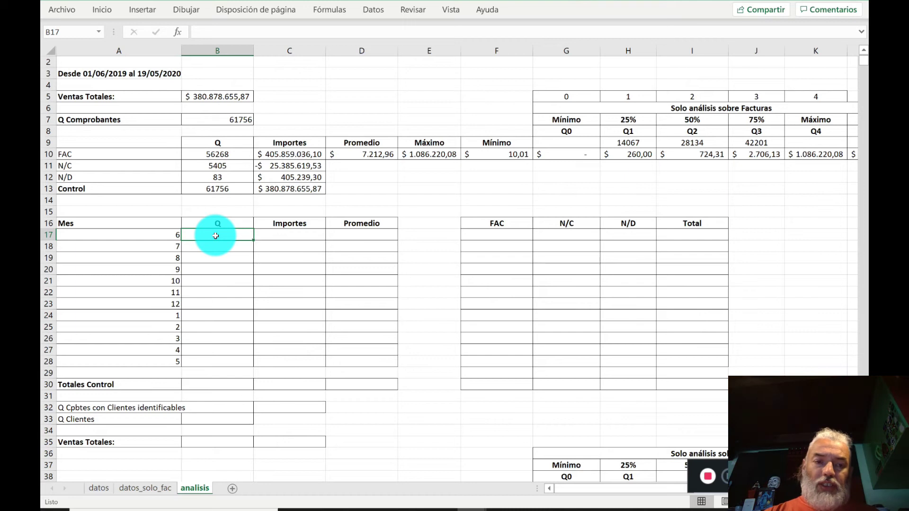
text(+)
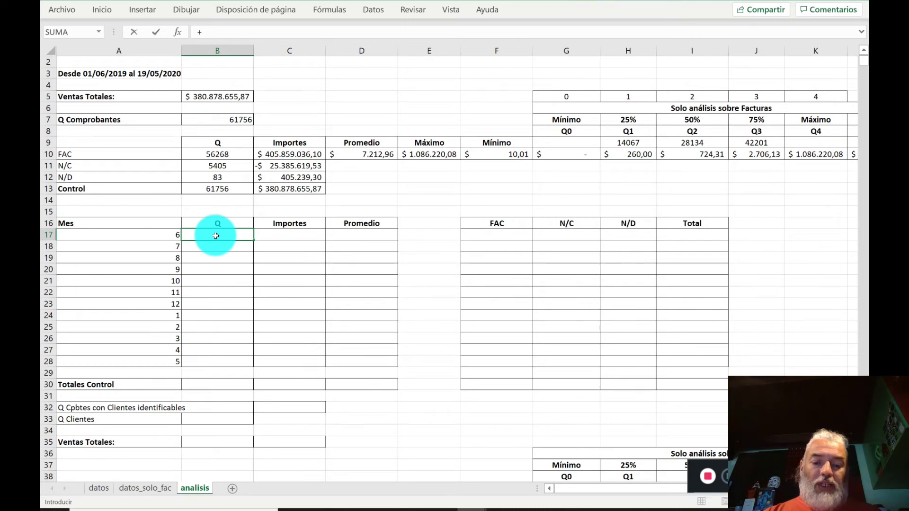
text(contar.si)
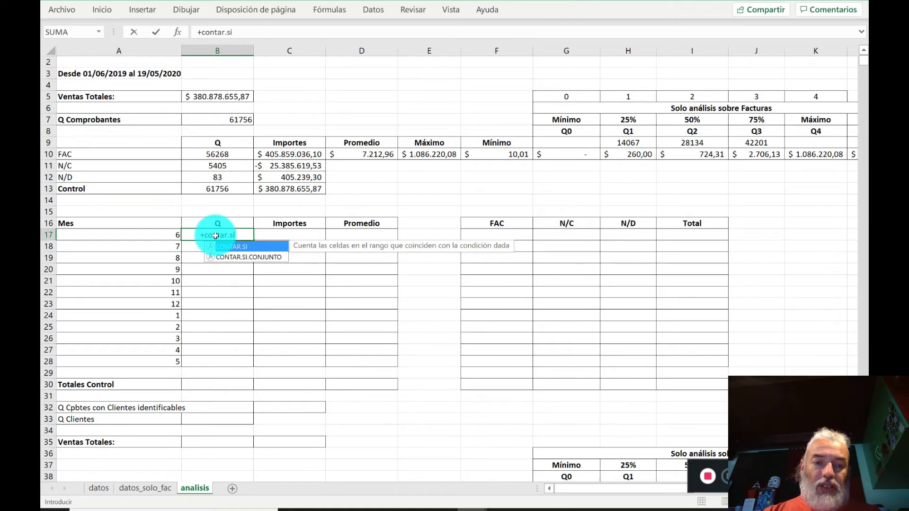
text(()
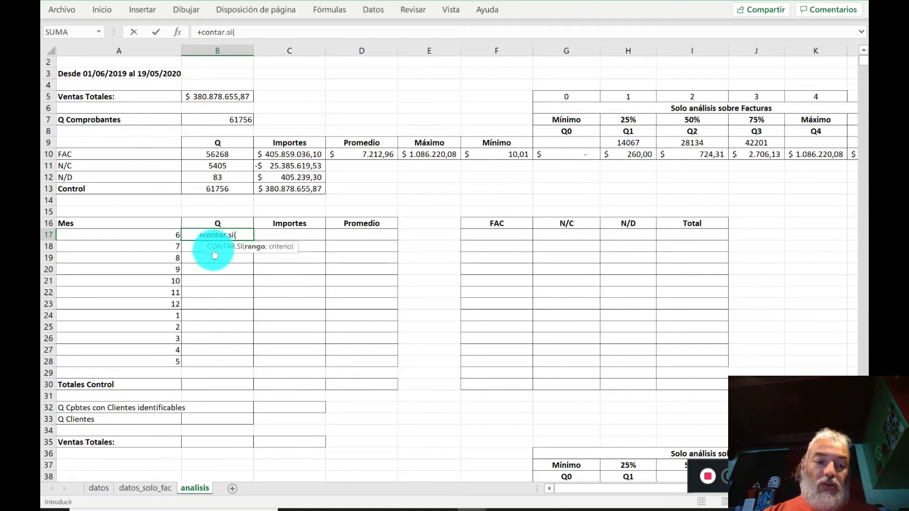
click(99, 487)
click(739, 74)
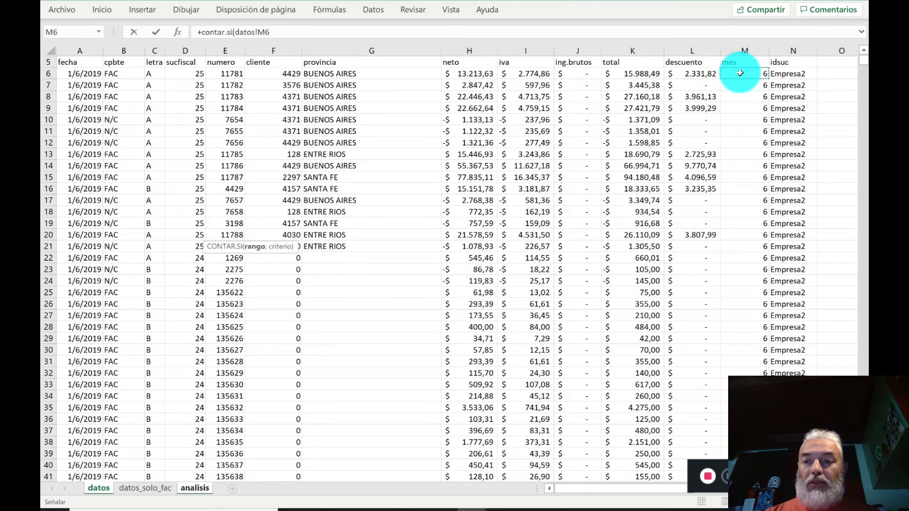
key(ctrl+shift+Down)
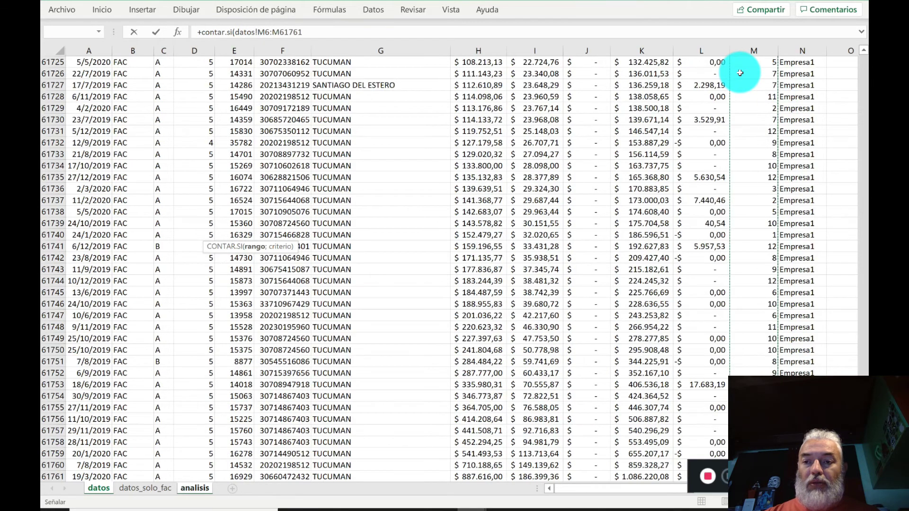
text(;)
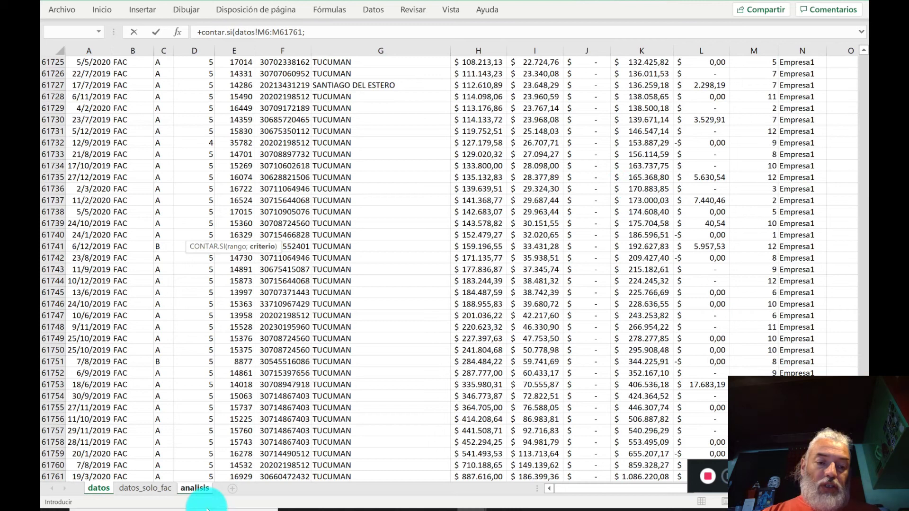
click(194, 489)
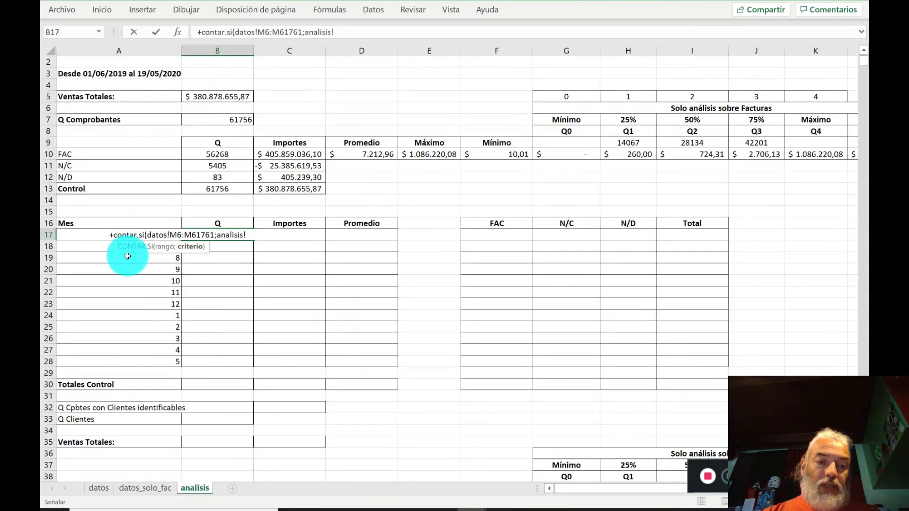
click(88, 238)
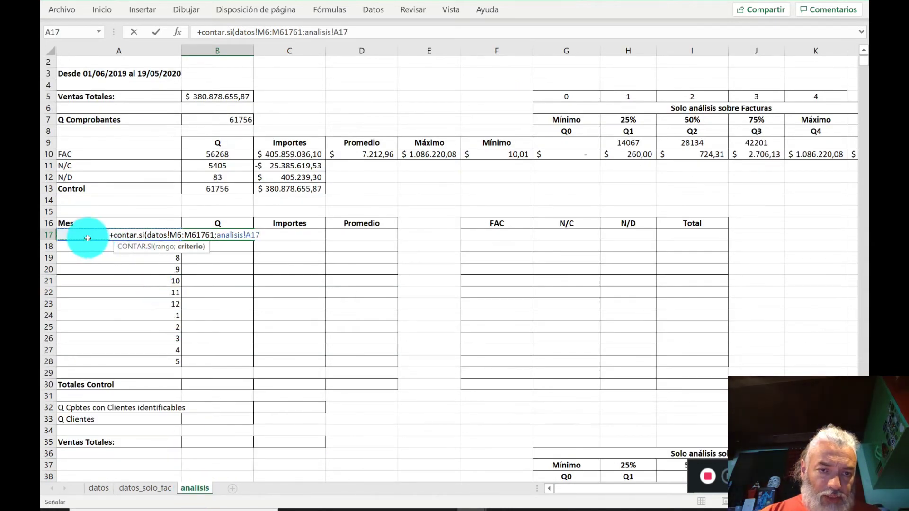
text())
key(Return)
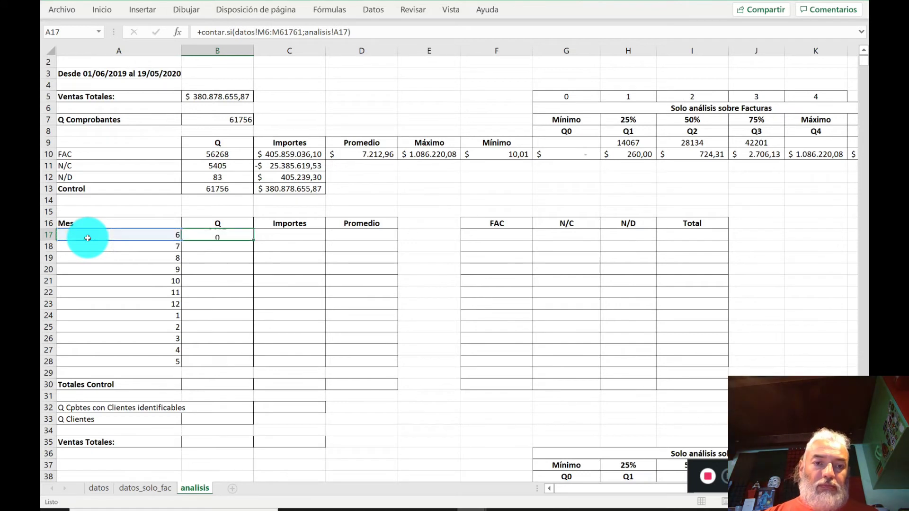
Review the count formula in B17 against the month number in A17 that serves as its criterion.
key(Up)
click(88, 238)
key(Right)
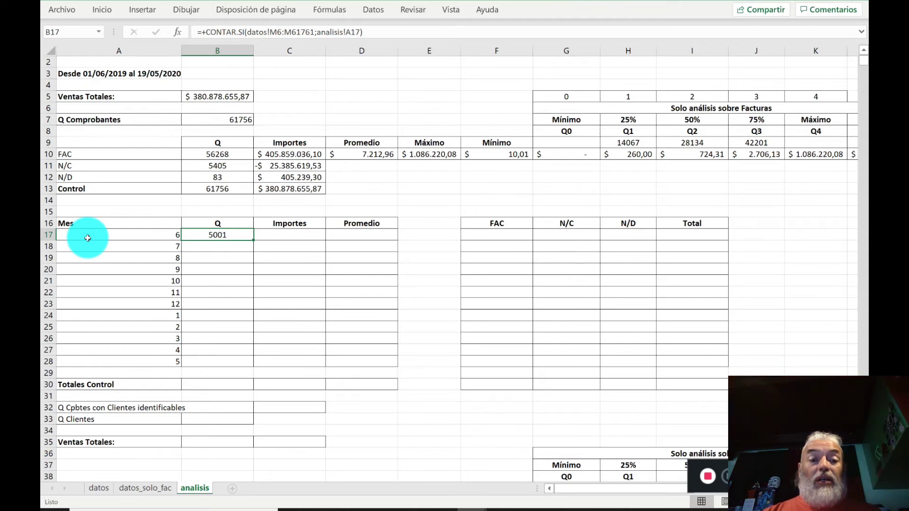
key(Right)
key(Left)
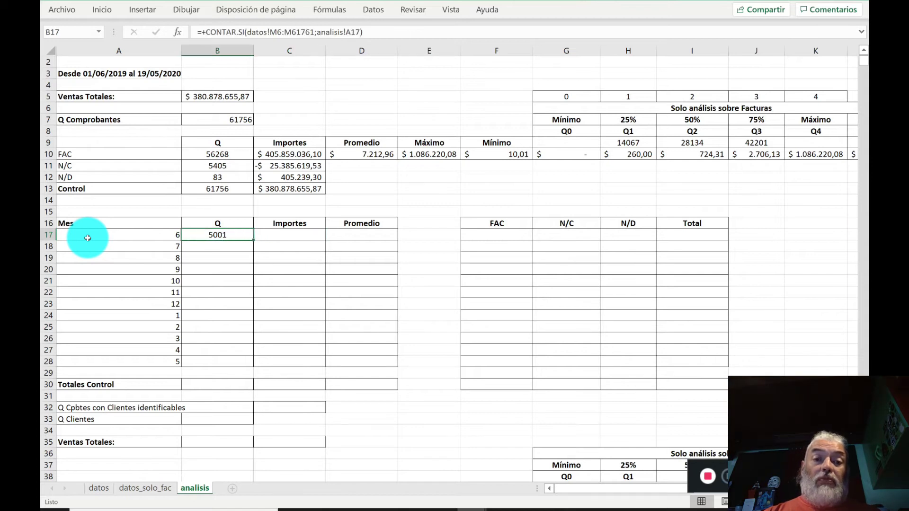
key(Left)
key(Right)
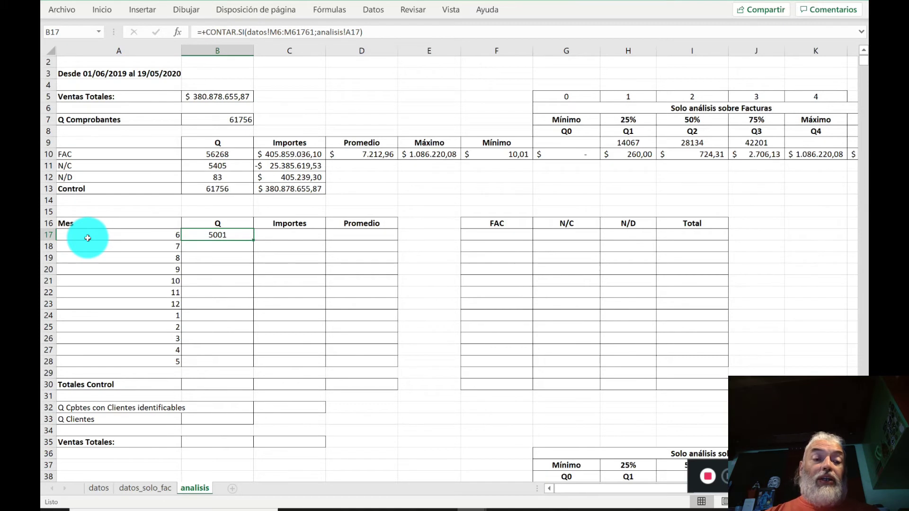
key(Left)
key(Right)
key(Left)
key(Right)
key(Left)
key(Right)
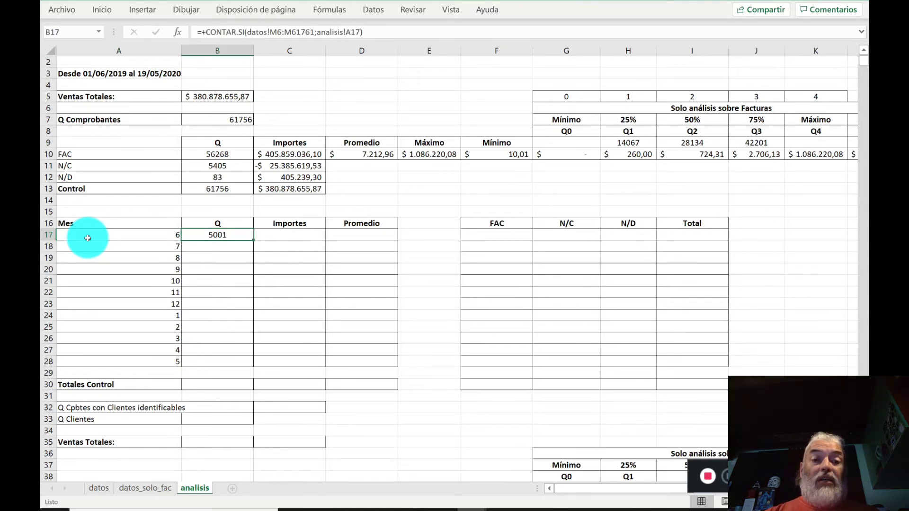
Fix the references in B17's CONTAR.SI formula as datos!$M$6:$M$61761 for the range and $A17 for the criterion.
key(F2)
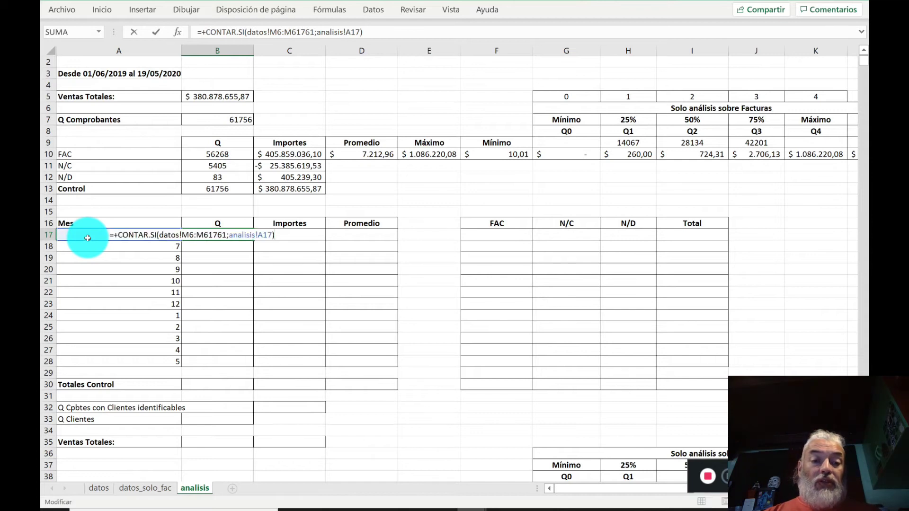
text($)
key(Left)
key(Left)
key(Left)
key(Left)
key(Left)
key(Left)
key(Left)
key(Left)
key(Left)
key(Left)
key(Left)
key(Left)
key(Left)
key(Right)
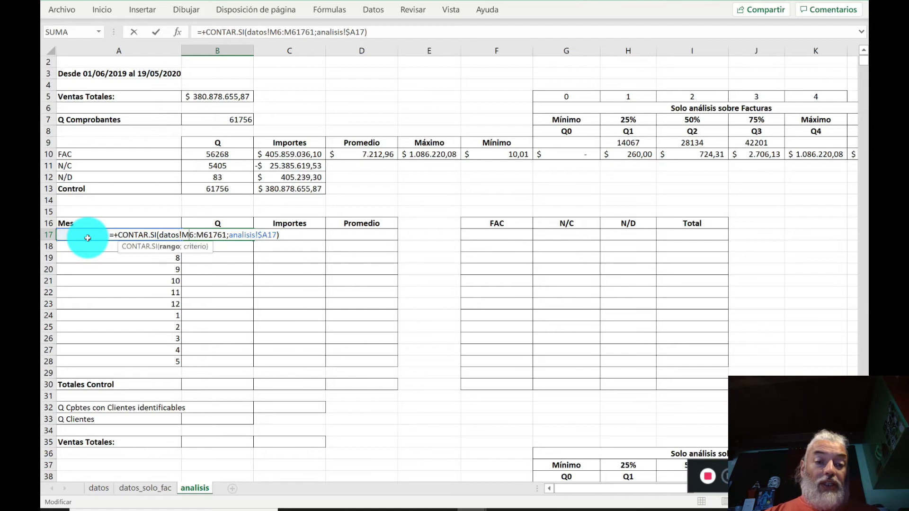
key(F4)
key(Right)
key(Right)
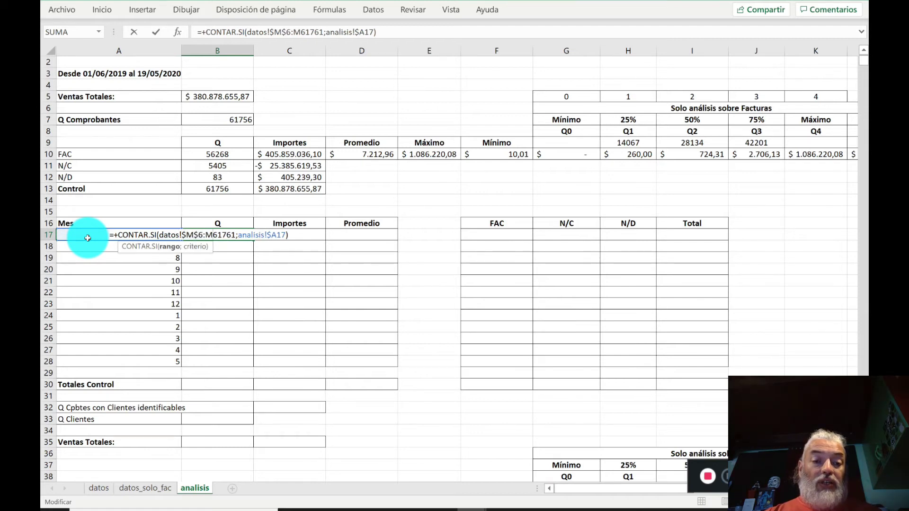
key(F4)
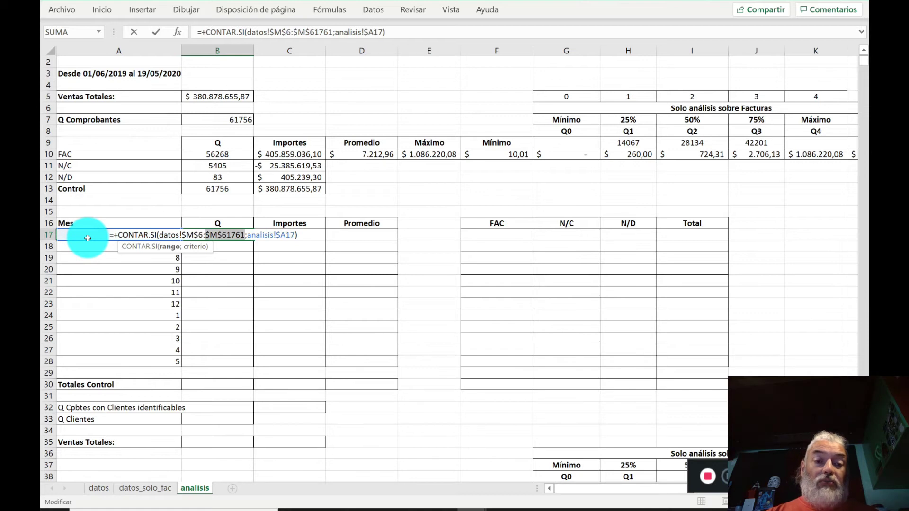
key(Return)
Copy the count formula from B17 down through B28 for the remaining months.
key(Up)
key(ctrl+c)
key(Down)
key(shift+Down)
key(shift+Down)
key(shift+Down)
key(shift+Down)
key(shift+Down)
key(shift+Down)
key(shift+Down)
key(shift+Down)
key(shift+Down)
key(shift+Down)
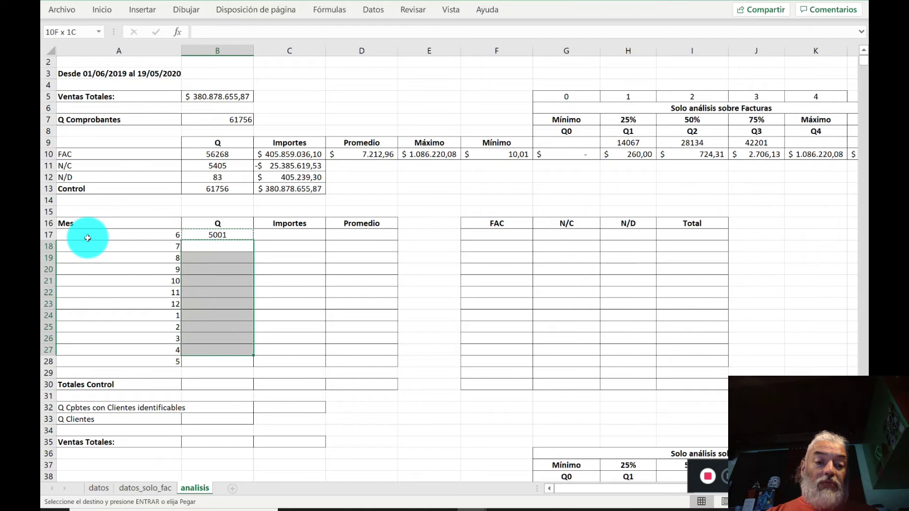
key(ctrl+v)
key(Escape)
Enter a SUMA formula in the Totales Control cell B30 adding the monthly quantities B17:B28.
key(Up)
key(Down)
key(Down)
key(Down)
key(Down)
key(Down)
key(Down)
key(Down)
key(Down)
key(Down)
key(Down)
key(Down)
key(Down)
key(Down)
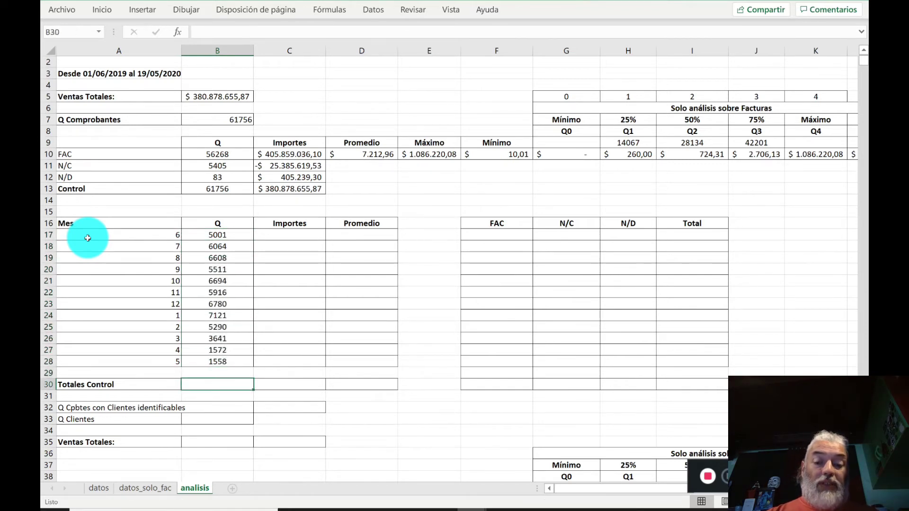
text(+suma()
key(Up)
key(Up)
key(shift+Up)
key(shift+Up)
key(shift+Up)
key(shift+Up)
key(shift+Up)
key(shift+Up)
key(shift+Up)
key(shift+Up)
key(shift+Up)
key(shift+Up)
key(shift+Up)
key(Return)
key(Up)
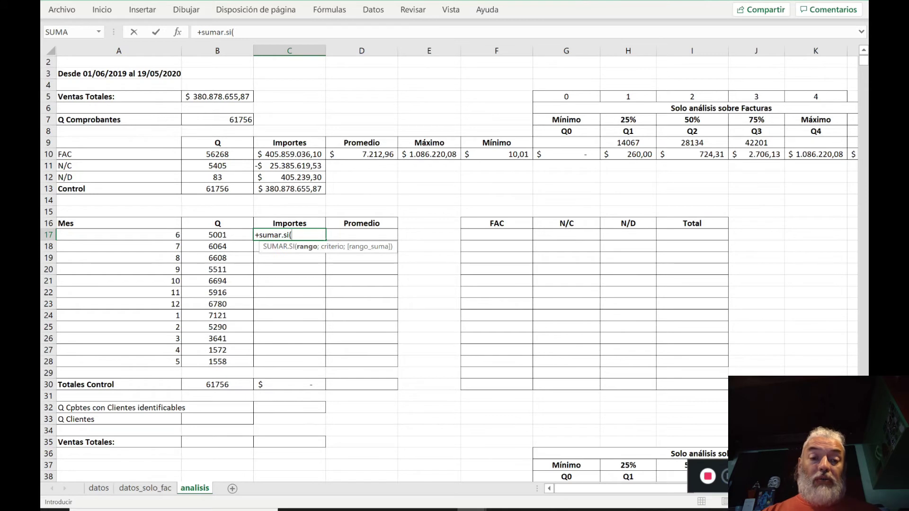
Set the month column datos!M6:M61761 as the criteria range of the SUMAR.SI formula in C17.
click(307, 233)
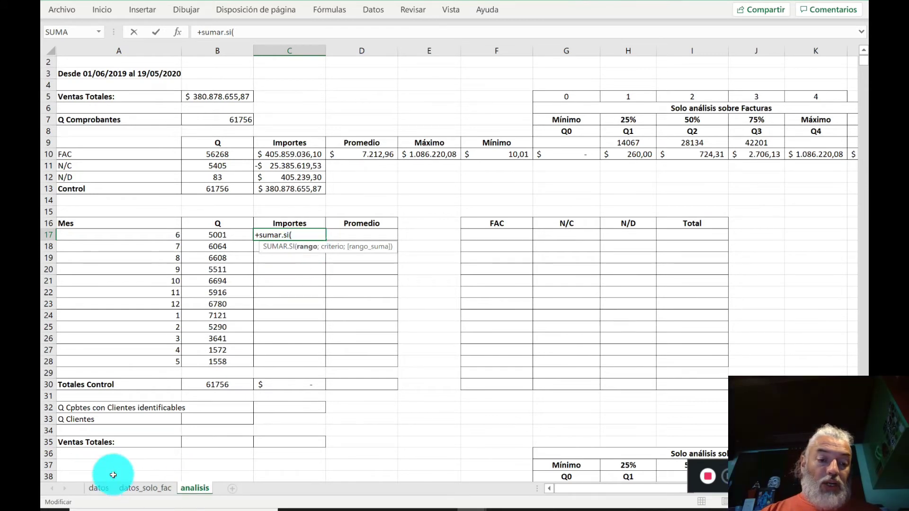
click(101, 490)
click(735, 189)
key(Up)
key(Up)
key(Up)
key(Up)
key(Up)
key(Up)
key(Up)
key(Up)
key(Up)
key(Up)
key(Up)
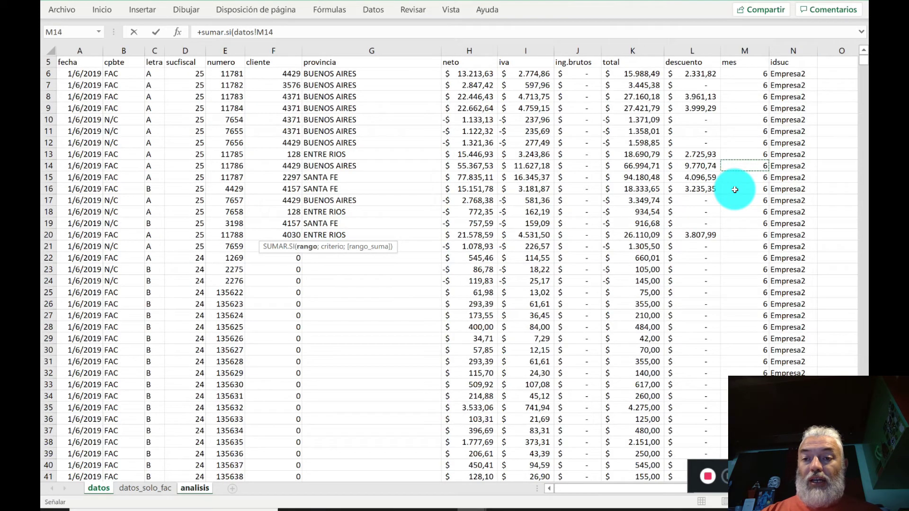
key(Down)
key(ctrl+shift+Down)
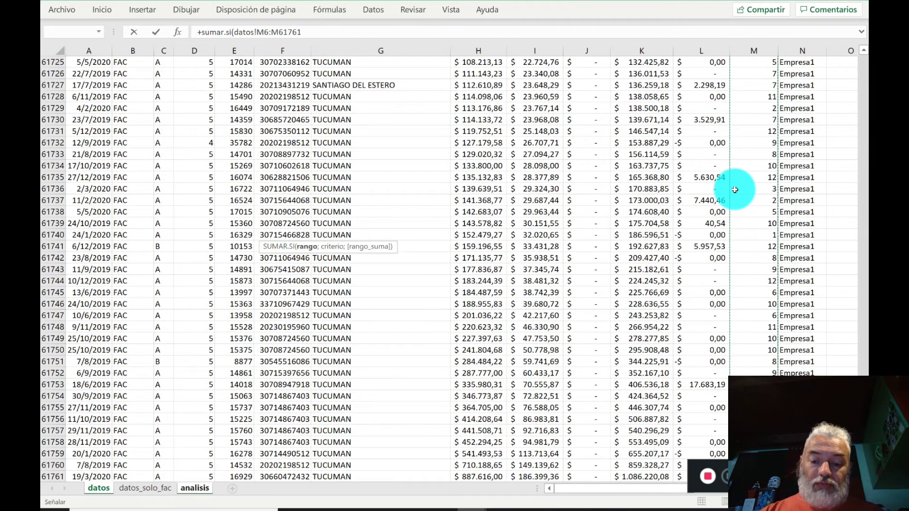
text(;)
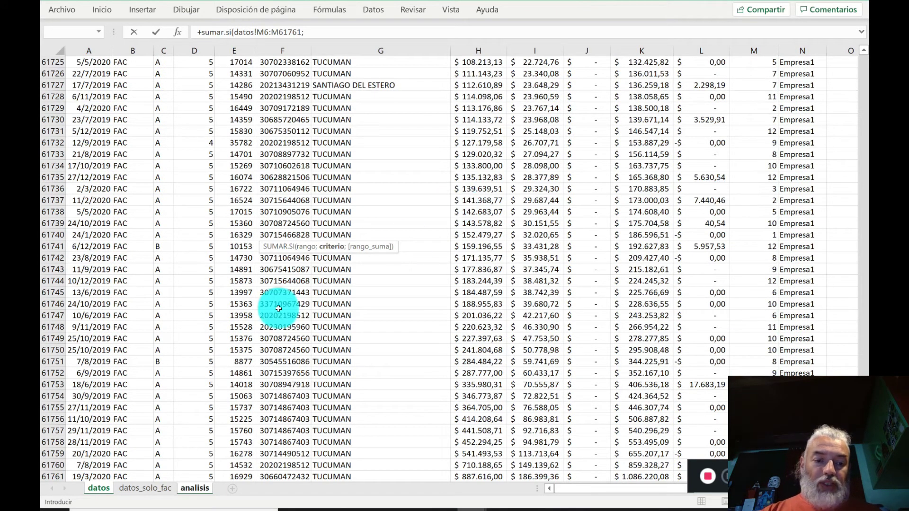
Complete C17's SUMAR.SI formula with A17 as the criterion and the total column datos!K6:K61761 as the sum range.
click(191, 487)
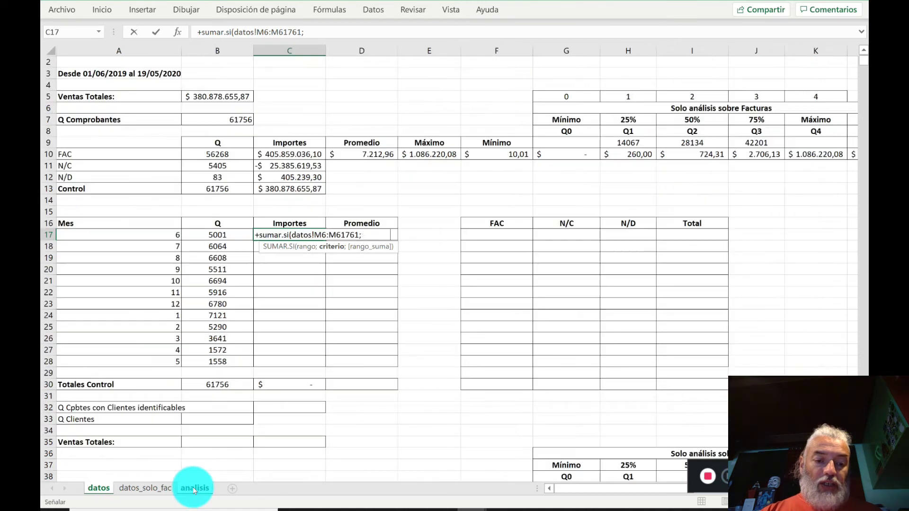
click(148, 238)
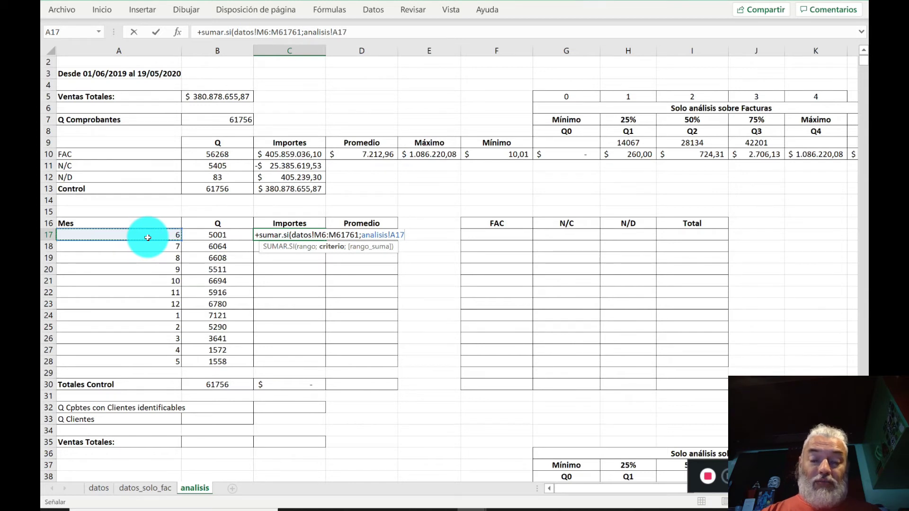
text(;)
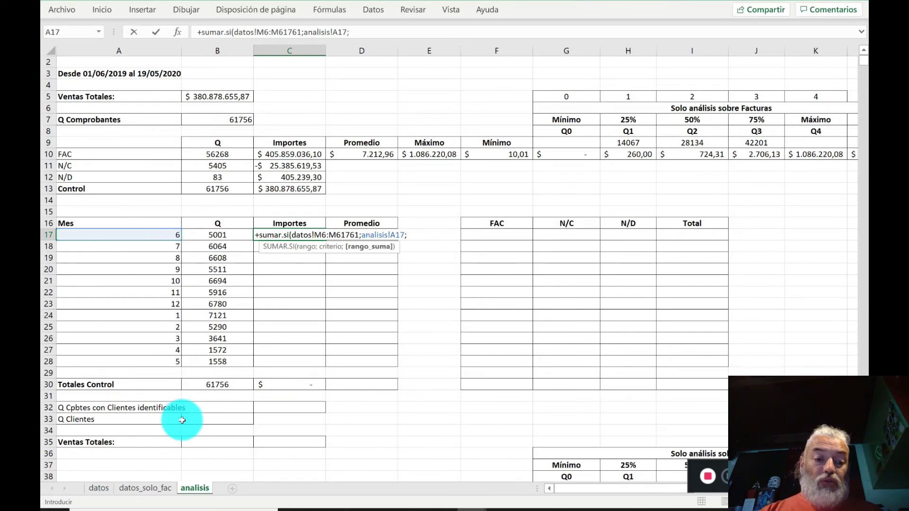
click(108, 485)
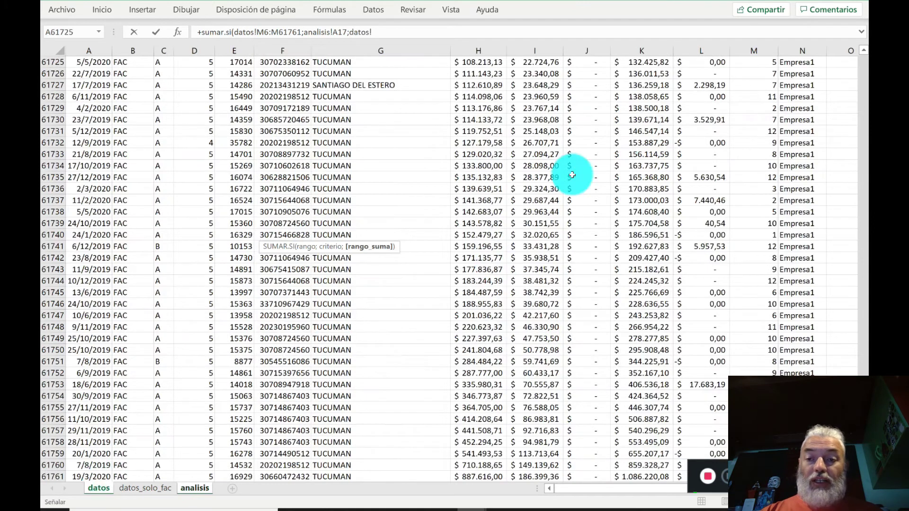
click(637, 133)
key(ctrl+Up)
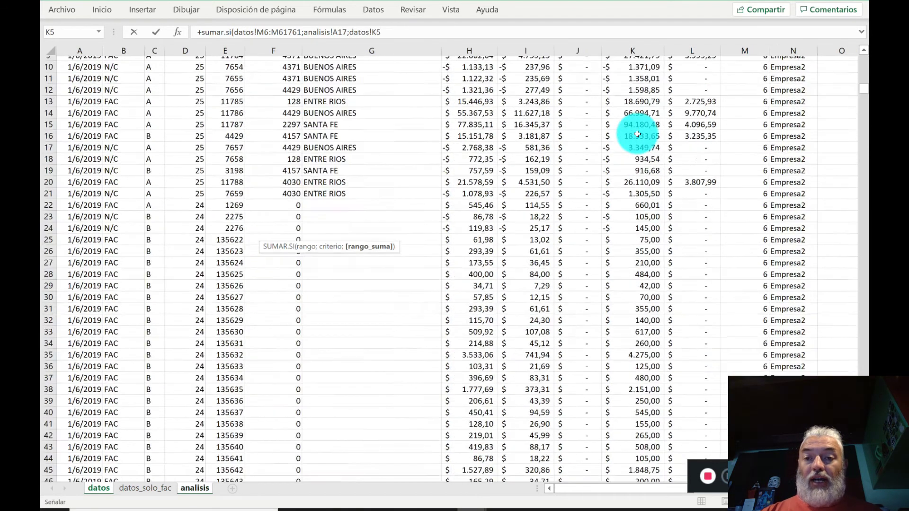
key(Down)
key(ctrl+shift+Down)
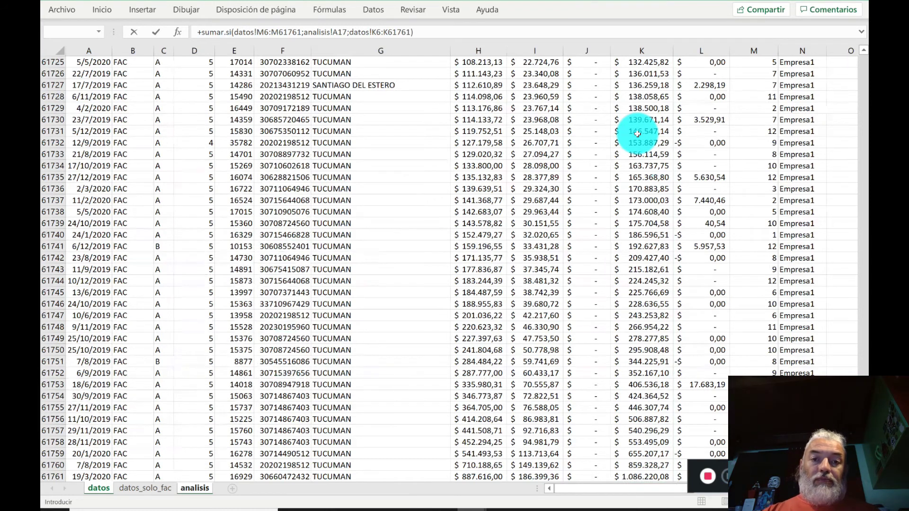
key(Return)
key(Up)
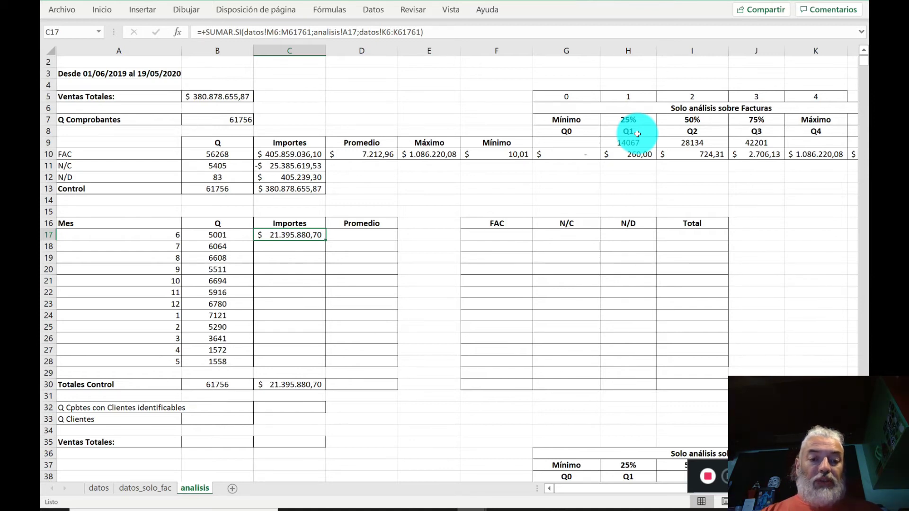
Make the criteria range in C17's SUMAR.SI formula absolute as datos!$M$6:$M$61761.
key(F2)
key(Left)
key(Left)
key(Left)
key(Left)
key(Left)
key(Left)
key(Left)
key(Left)
key(Left)
key(Left)
key(Left)
key(Left)
key(Left)
key(Left)
key(Left)
key(Left)
key(Left)
key(Left)
key(Left)
key(Left)
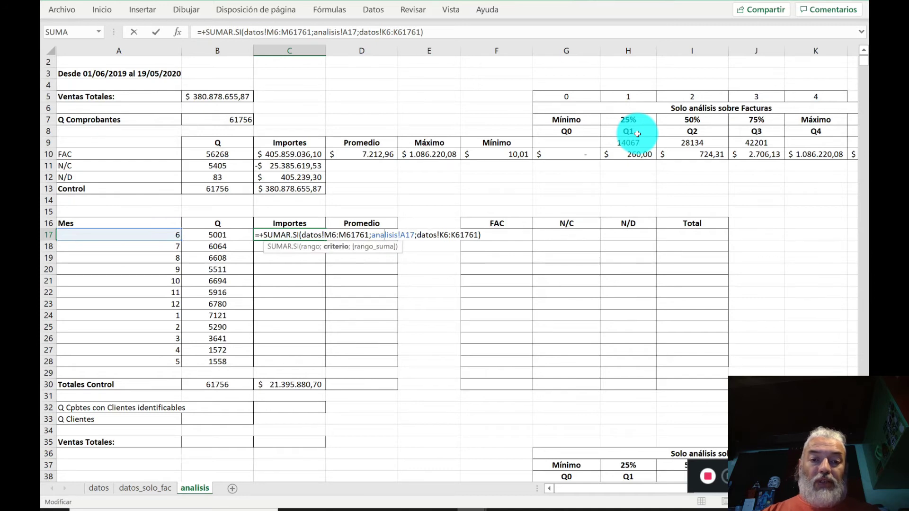
key(F4)
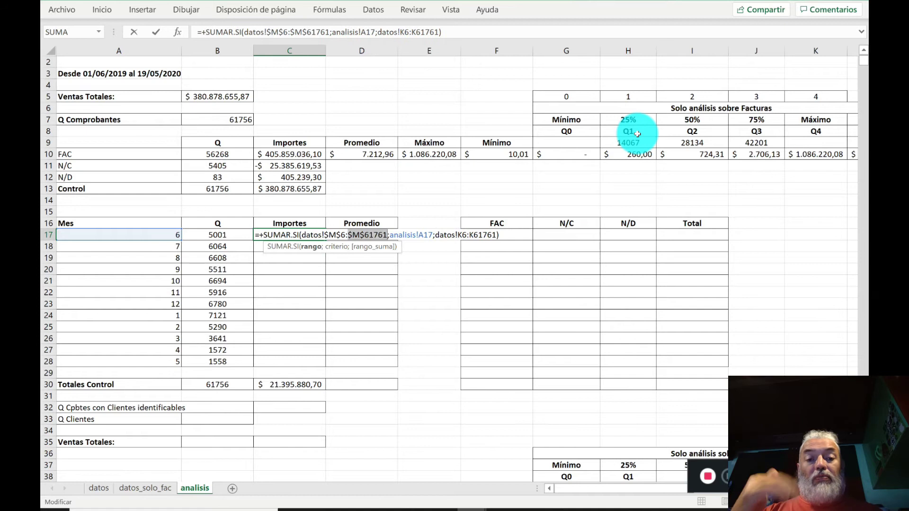
Fix the criterion in C17's formula as $A17 and the sum range as datos!$K$6:$K$61761.
key(Right)
key(Right)
key(Right)
key(Right)
key(Right)
key(Right)
key(Right)
key(Right)
key(Right)
key(Right)
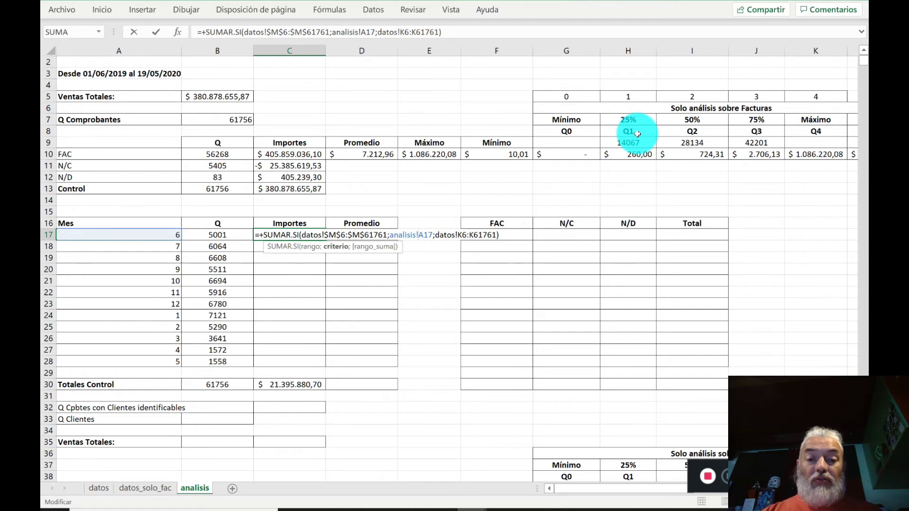
text($)
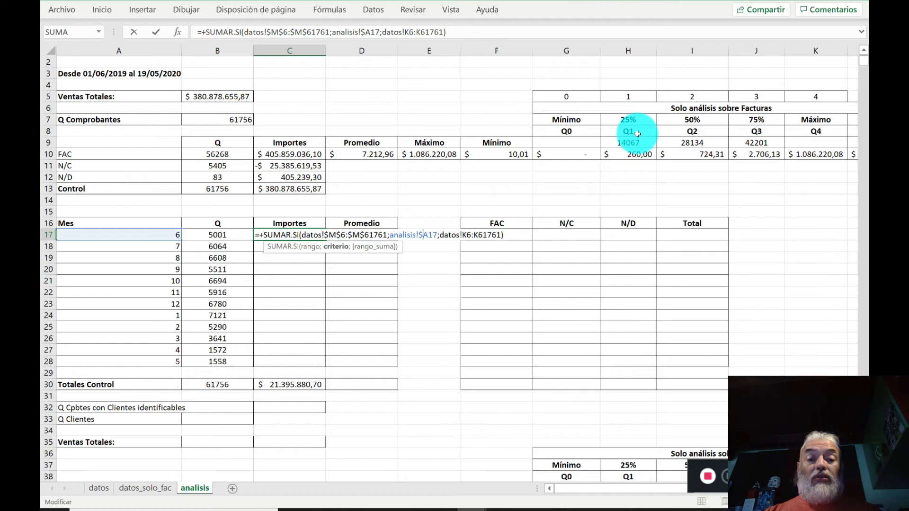
key(Right)
key(Right)
key(Right)
key(Right)
key(Right)
key(Right)
key(Right)
key(Right)
key(Right)
key(Right)
key(F4)
key(Right)
key(F4)
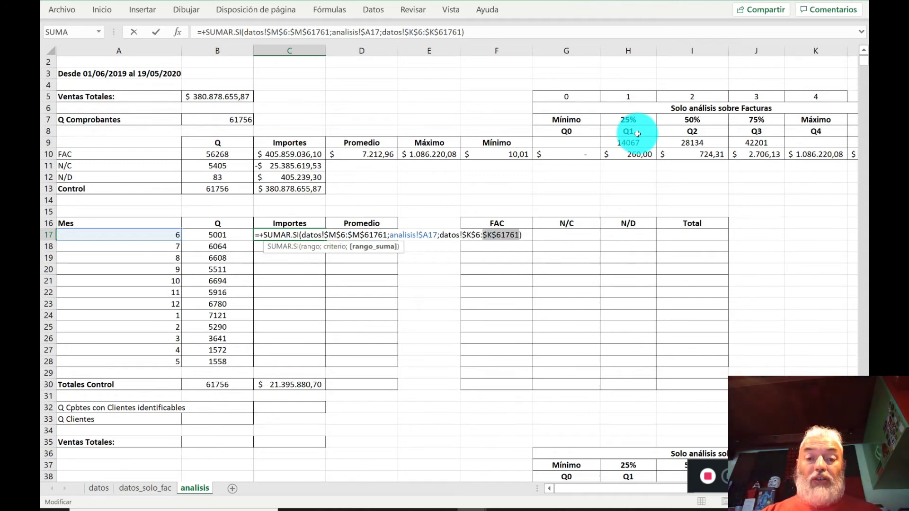
key(Return)
Copy the amount formula from C17 down through C28 for the remaining months.
key(Up)
key(ctrl+c)
key(Down)
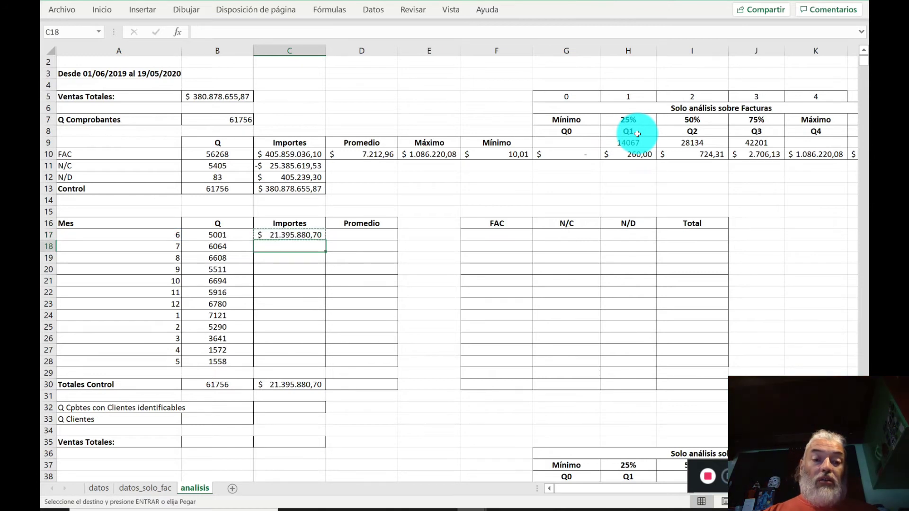
key(shift+Down)
key(shift+Down)
key(shift+Down)
key(shift+Down)
key(shift+Down)
key(shift+Down)
key(shift+Down)
key(shift+Down)
key(shift+Down)
key(shift+Down)
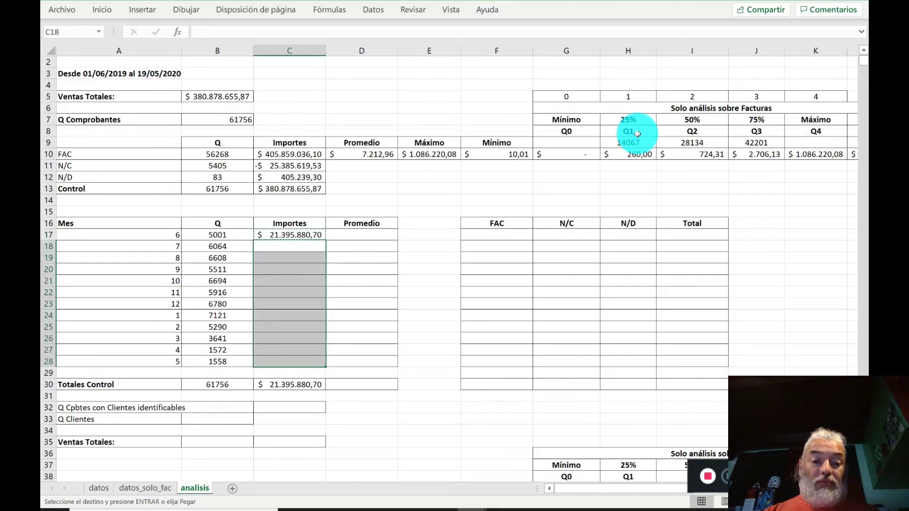
key(ctrl+v)
key(Up)
key(Escape)
Check the Totales Control sum of the monthly amounts in C30 against the sheet's total sales.
key(Down)
key(Down)
key(Down)
key(Down)
key(Down)
key(Down)
key(Down)
key(Down)
key(Down)
key(Down)
key(Down)
key(Down)
key(Down)
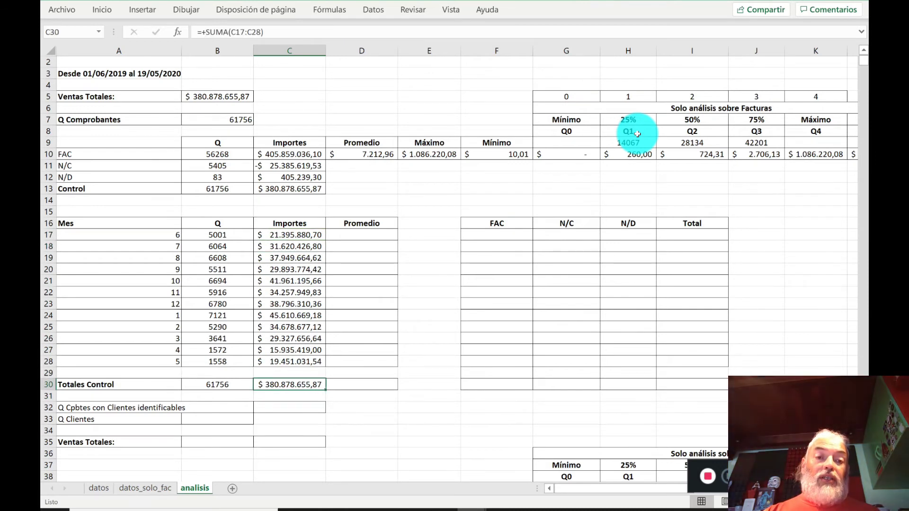
key(Up)
key(Up)
key(Up)
key(Up)
key(Up)
key(Up)
key(Up)
key(Up)
key(Up)
key(Up)
key(Up)
key(Up)
key(Up)
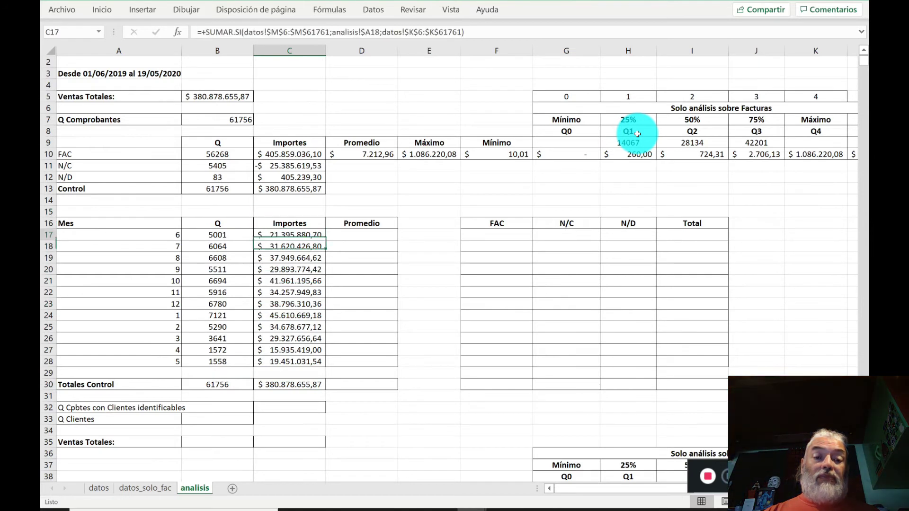
Enter the average formula +C17/B17 in the Promedio cell D17 to divide the month's amount by its quantity.
key(Left)
key(Left)
key(Right)
key(Right)
key(Right)
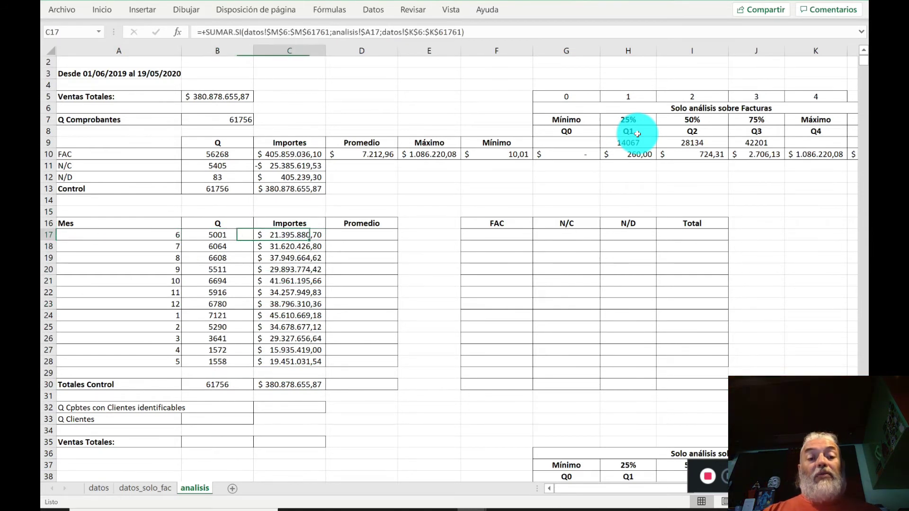
text(+)
key(Left)
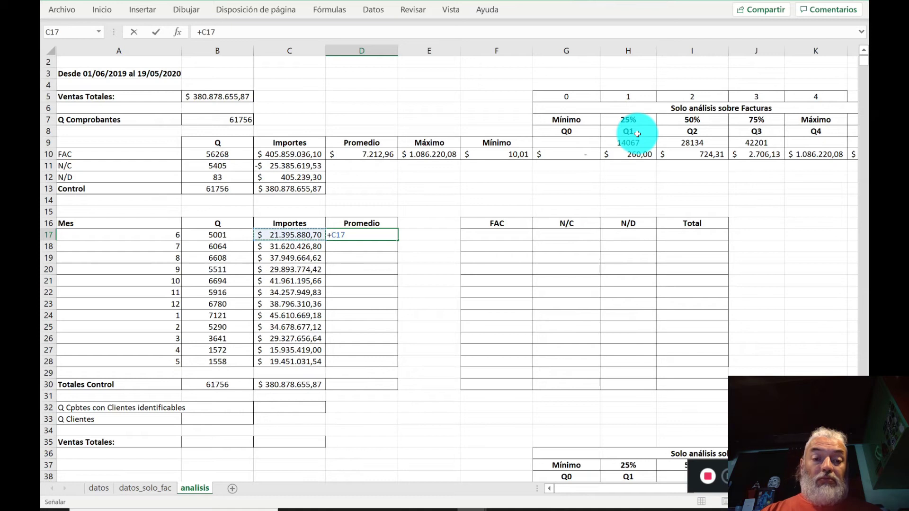
text(/)
key(Left)
key(Left)
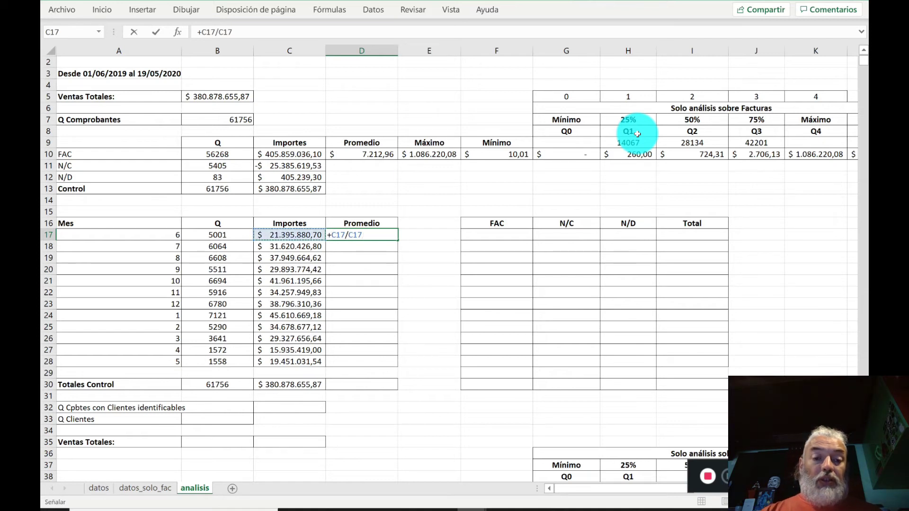
key(Return)
Copy the Promedio formula from D17 down through D28 for the remaining months.
key(Up)
key(ctrl+c)
key(Down)
key(shift+Down)
key(shift+Down)
key(shift+Down)
key(shift+Down)
key(shift+Down)
key(shift+Down)
key(shift+Down)
key(shift+Down)
key(shift+Down)
key(shift+Down)
key(shift+Down)
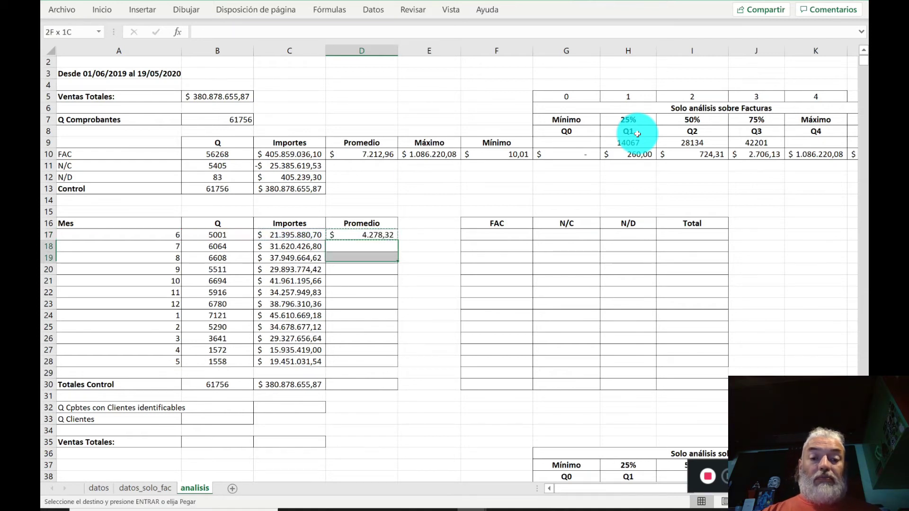
key(shift+Up)
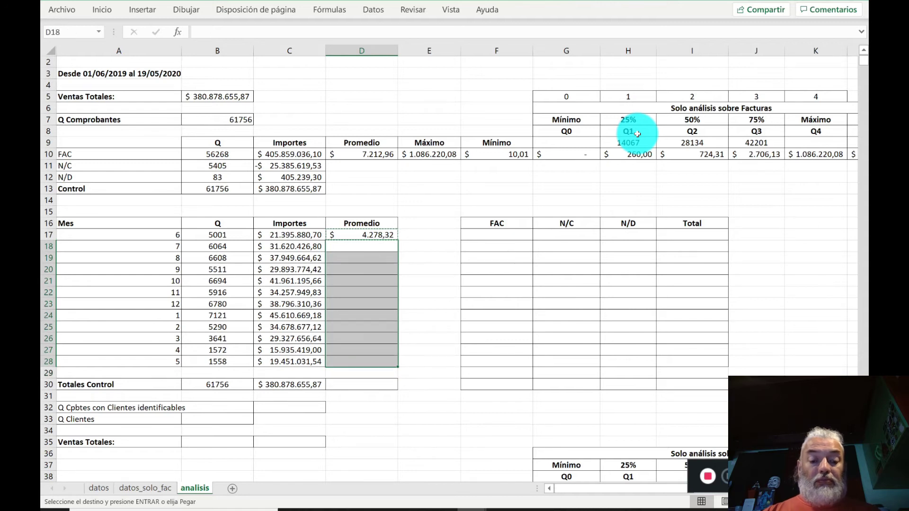
key(ctrl+v)
Copy the average formula from D28 into the Totales Control row at D30.
key(Down)
key(Down)
key(Down)
key(Down)
key(Down)
key(Down)
key(Down)
key(Down)
key(Down)
key(Down)
key(Down)
key(Up)
key(ctrl+c)
key(Down)
key(Down)
key(ctrl+v)
key(Escape)
Examine the monthly averages in the Promedio column from D28 back up to D17.
key(Up)
key(Up)
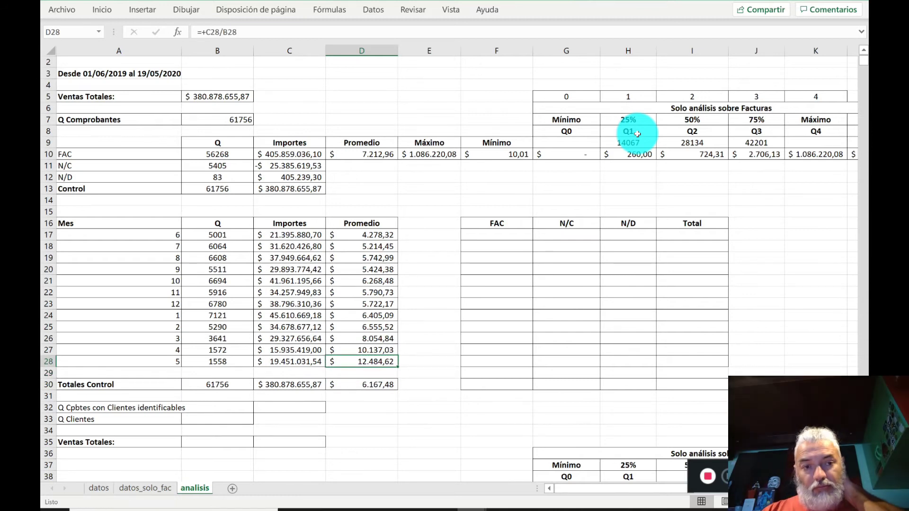
key(Up)
key(Up)
key(Up)
key(Up)
key(Up)
key(Up)
key(Up)
key(Up)
key(Up)
key(Up)
key(Up)
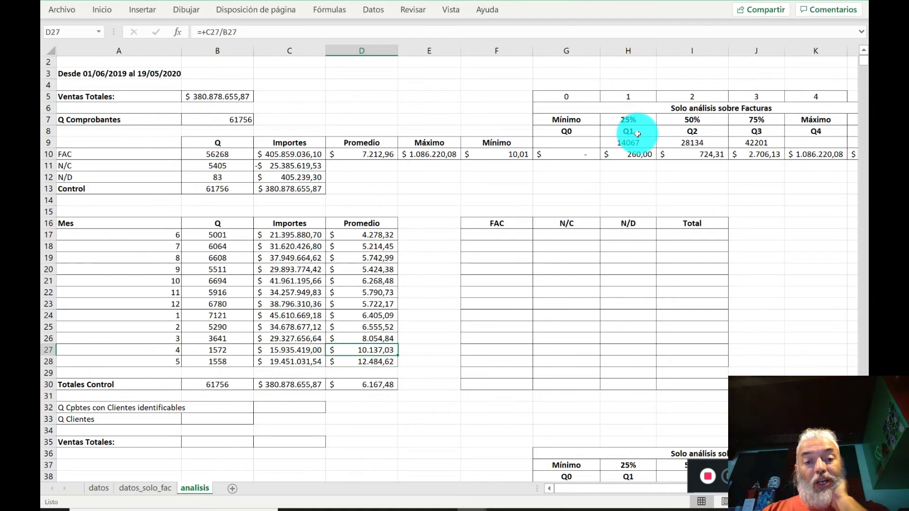
Enter the heading "Importes de ventas" in F15 above the FAC, N/C, N/D and Total columns.
key(Right)
key(Right)
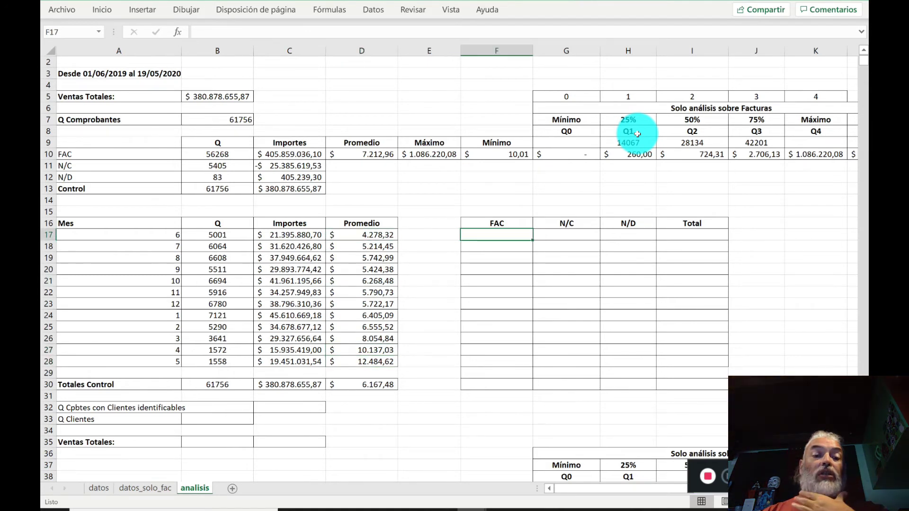
key(Right)
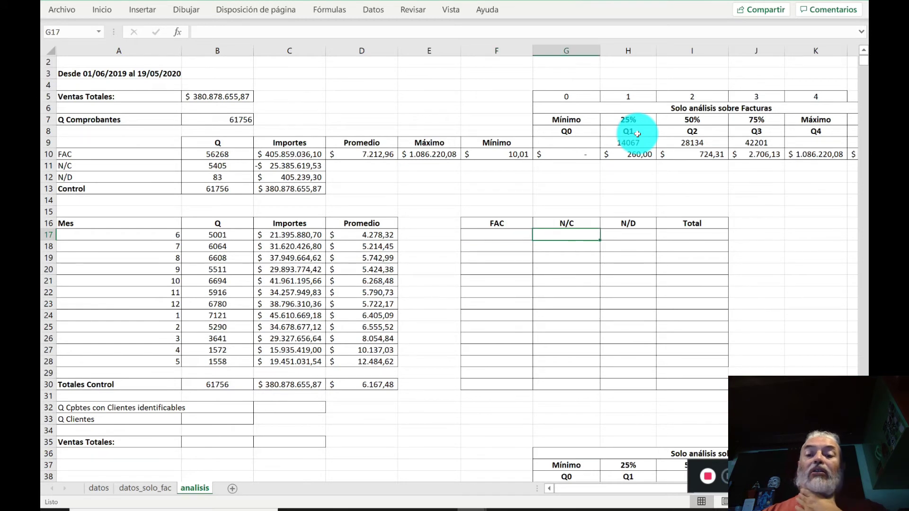
key(Right)
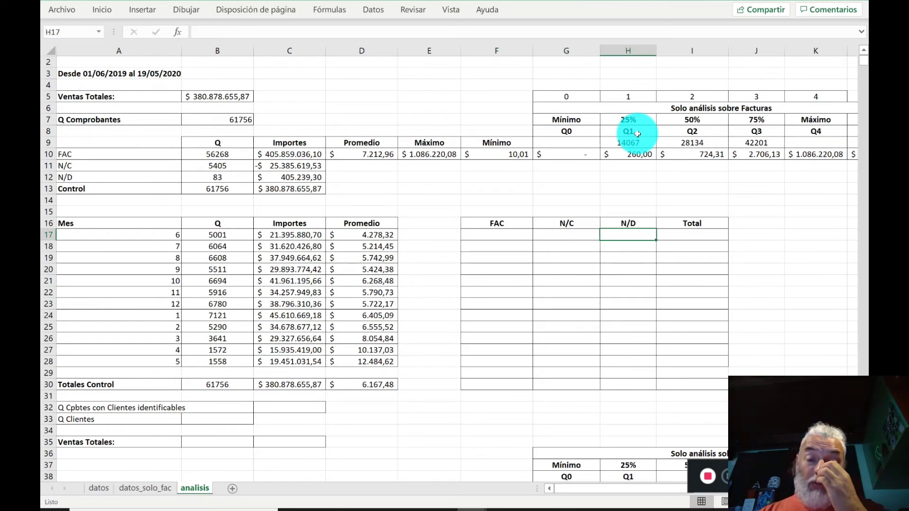
key(Left)
key(Left)
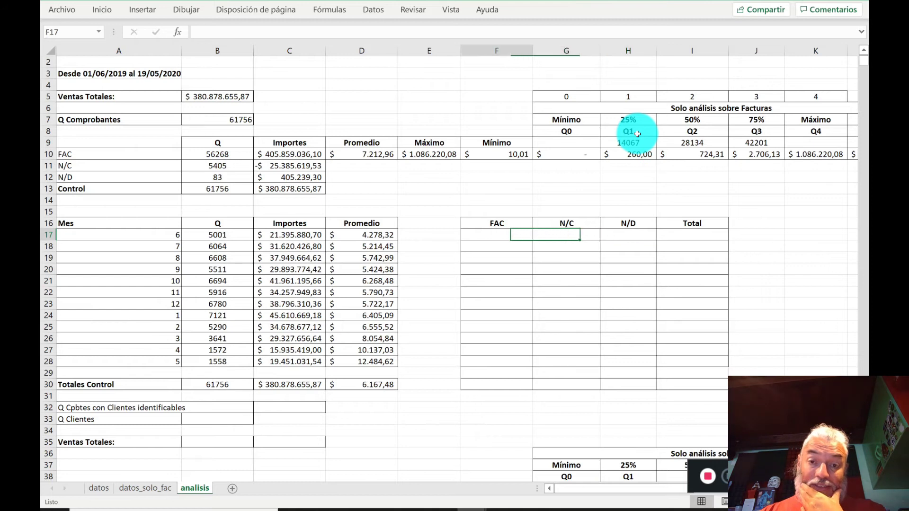
key(Up)
key(Up)
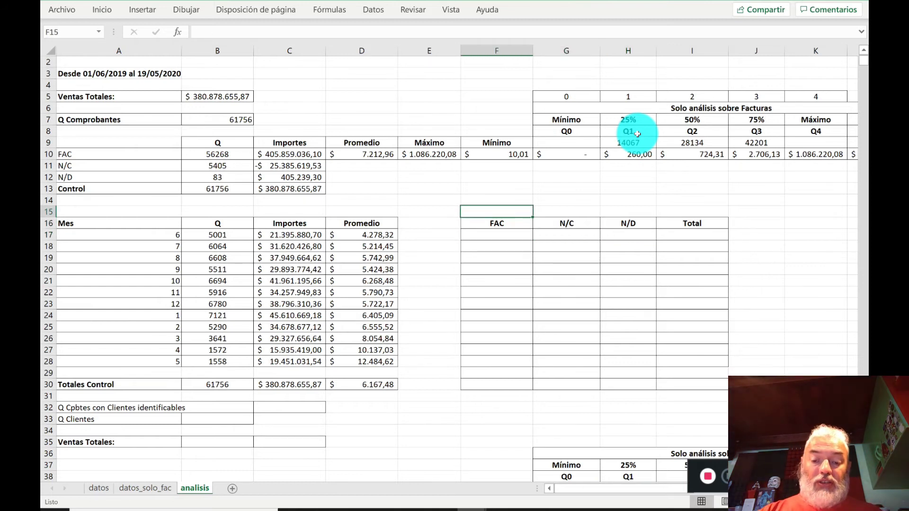
text(Importes de v)
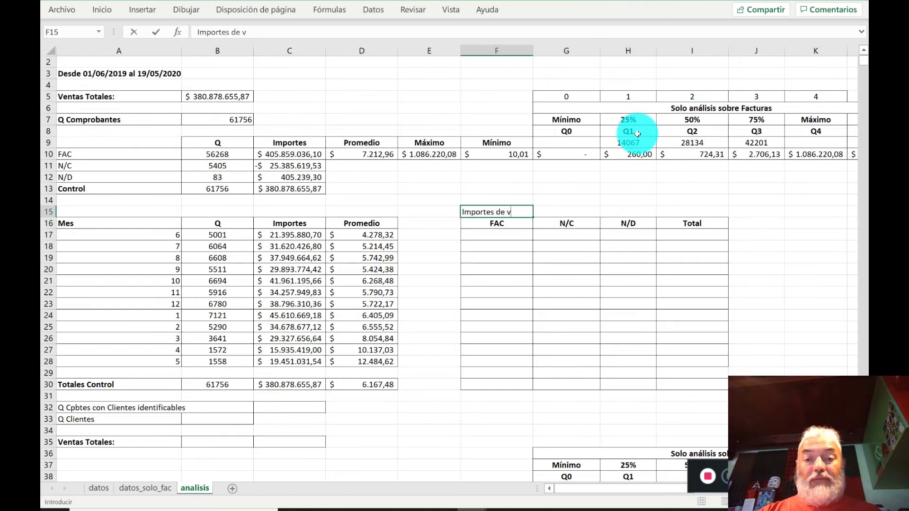
text(entas)
Merge and center the "Importes de ventas" heading across F15:I15 and make it bold.
key(shift+Right)
key(shift+Right)
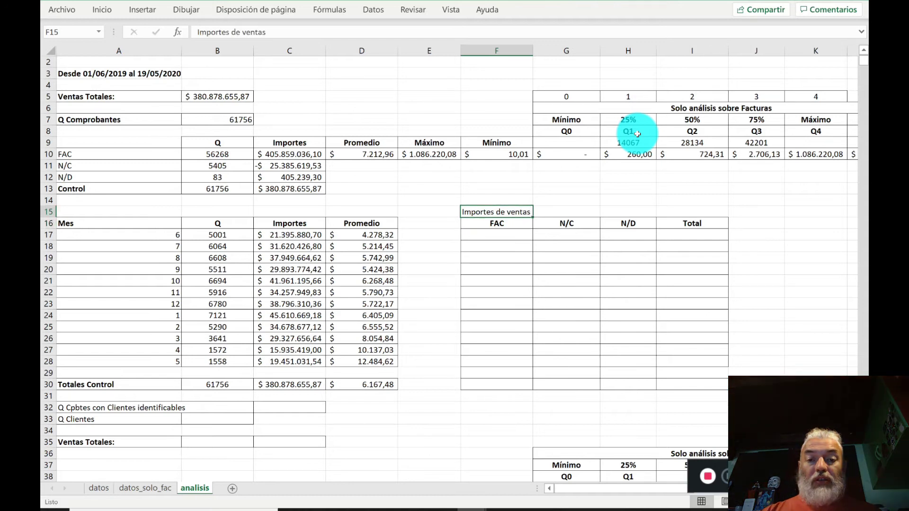
key(shift+Right)
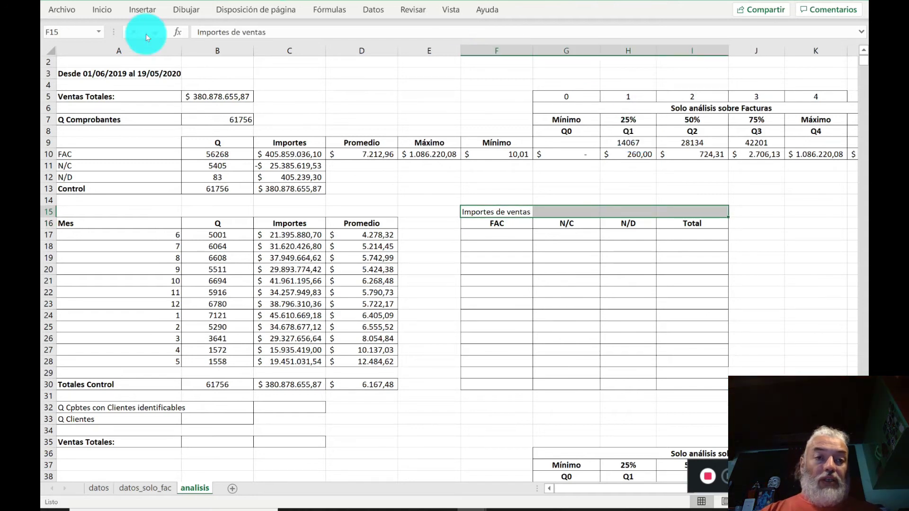
click(101, 10)
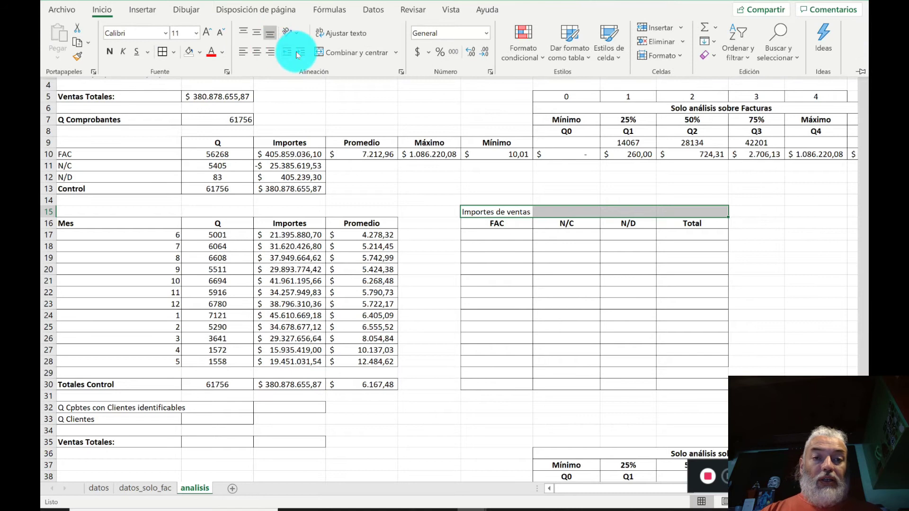
click(345, 49)
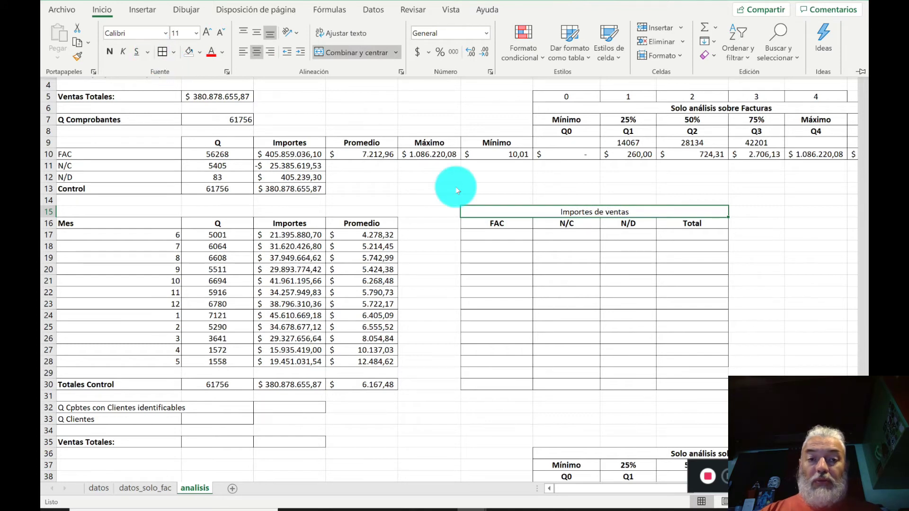
click(107, 51)
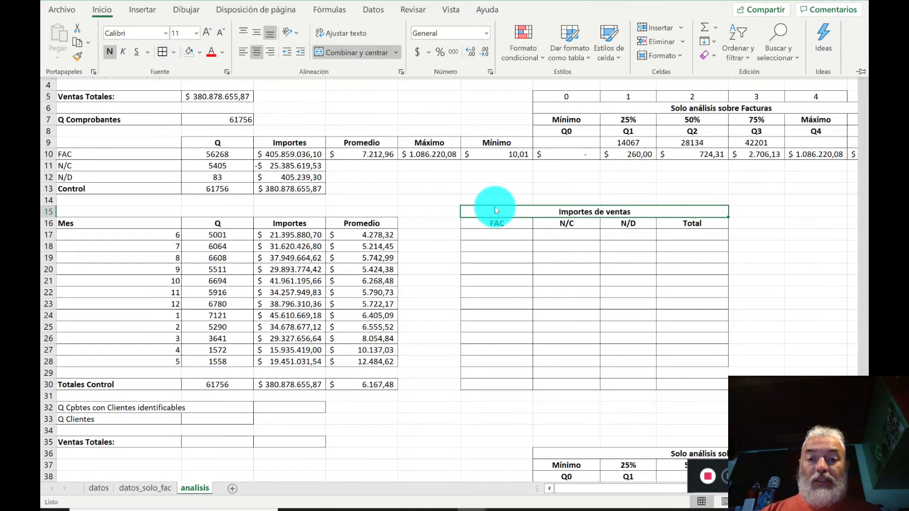